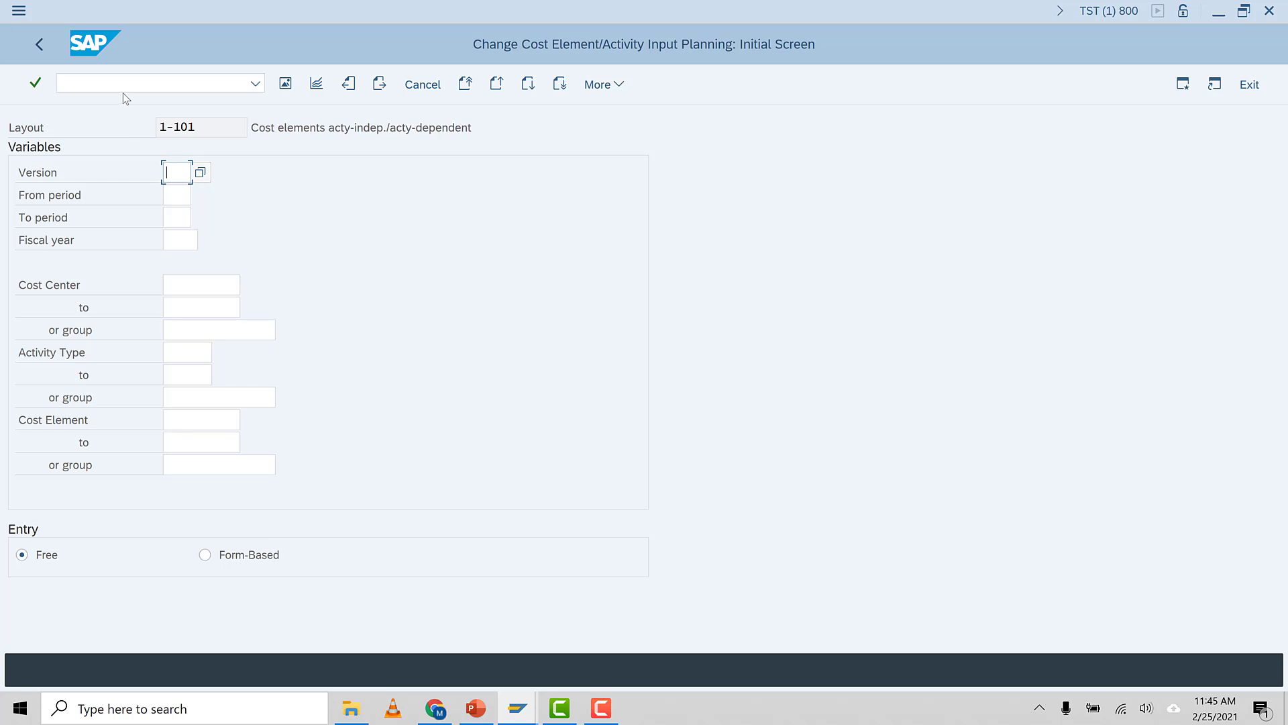
# Set the controlling area to IST5 and save it to the user parameters
pyautogui.click(121, 86)
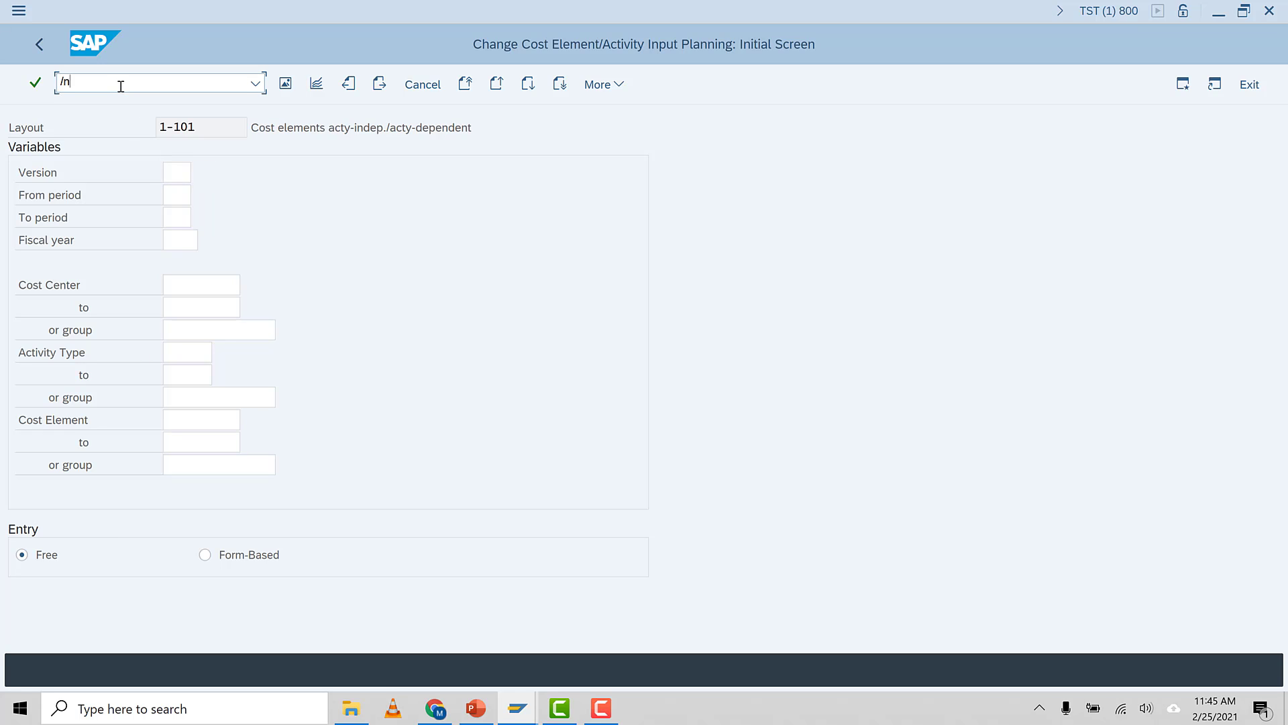
pyautogui.write('/nokks')
pyautogui.press('Return')
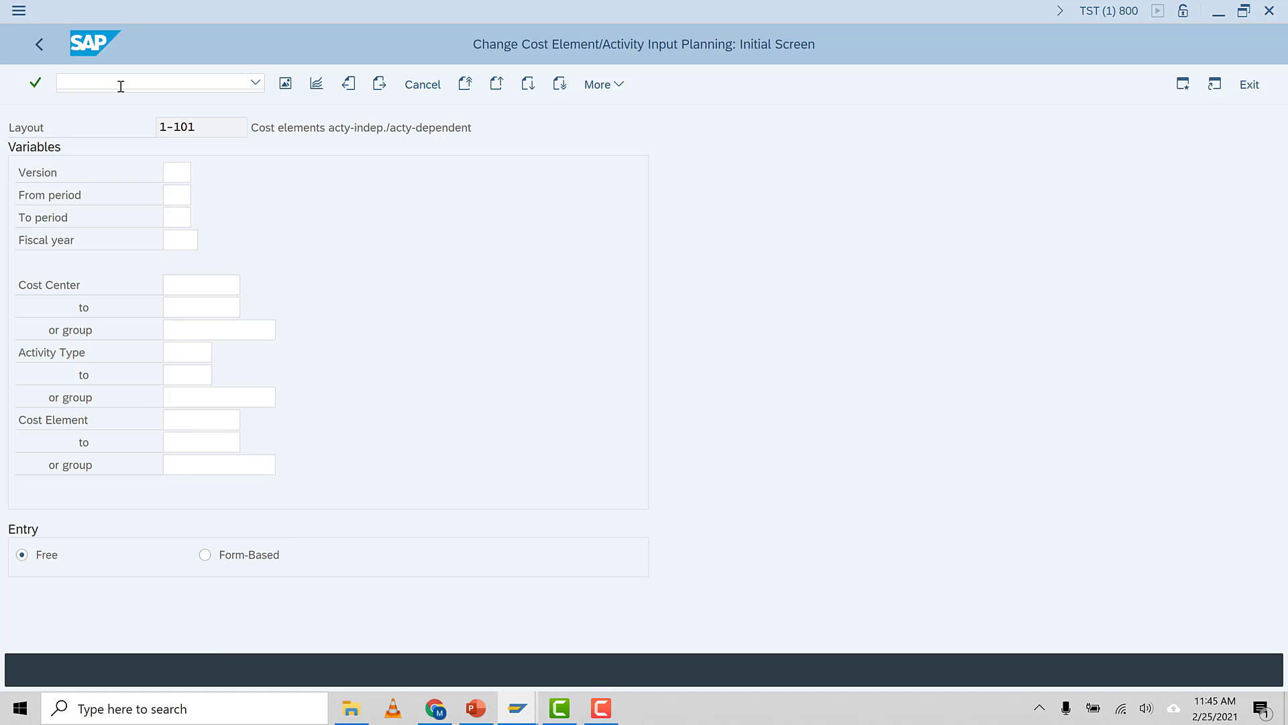
pyautogui.click(359, 326)
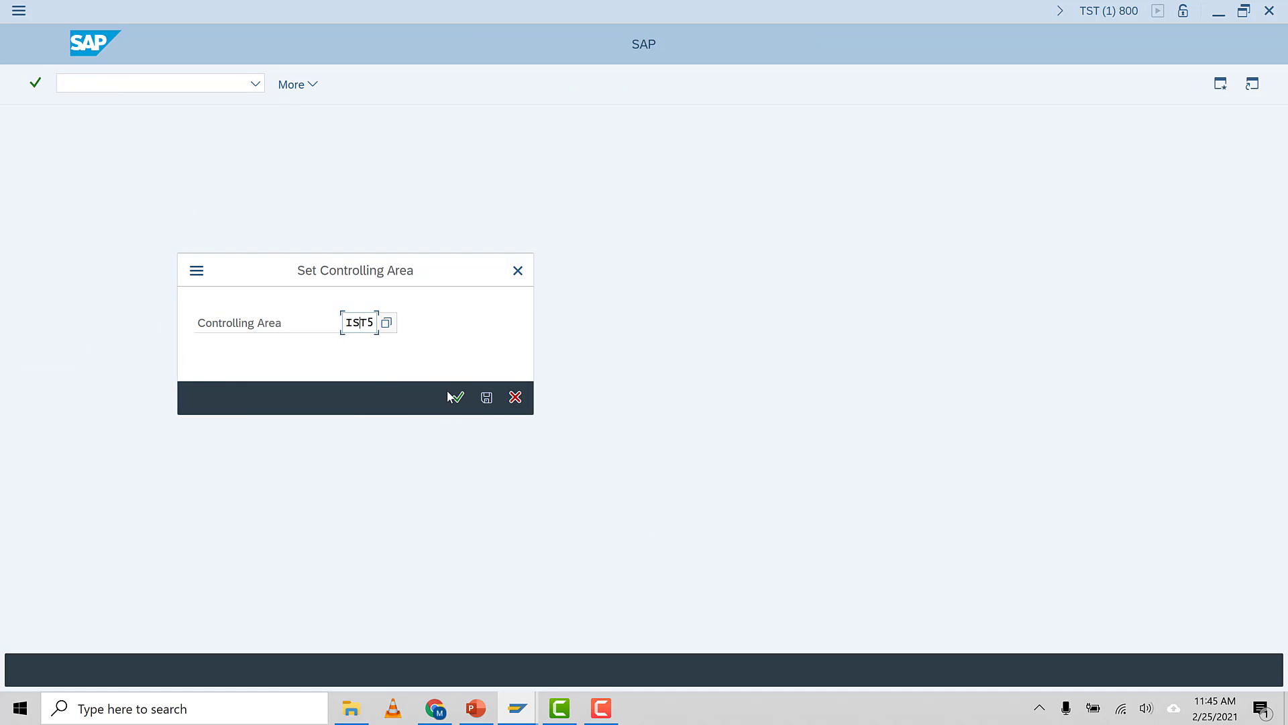
pyautogui.click(486, 398)
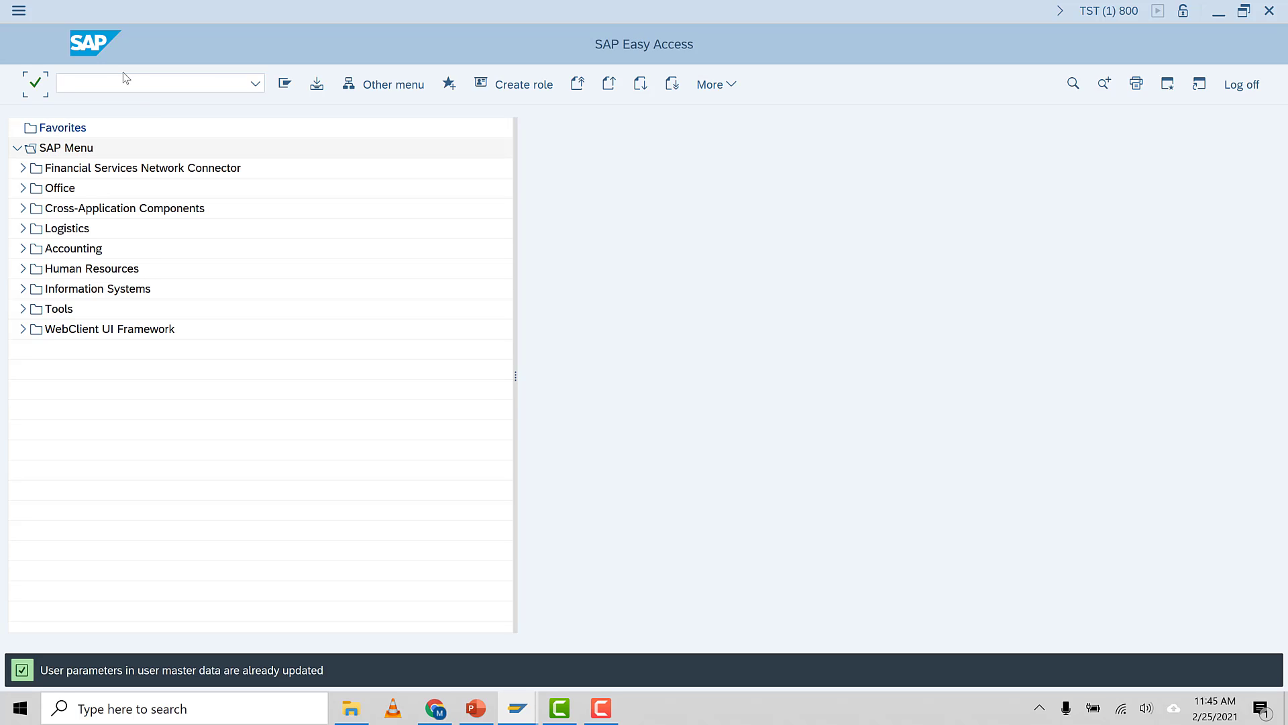
# Open cost element/activity input planning with transaction KP06
pyautogui.click(119, 83)
pyautogui.write('/nkp06')
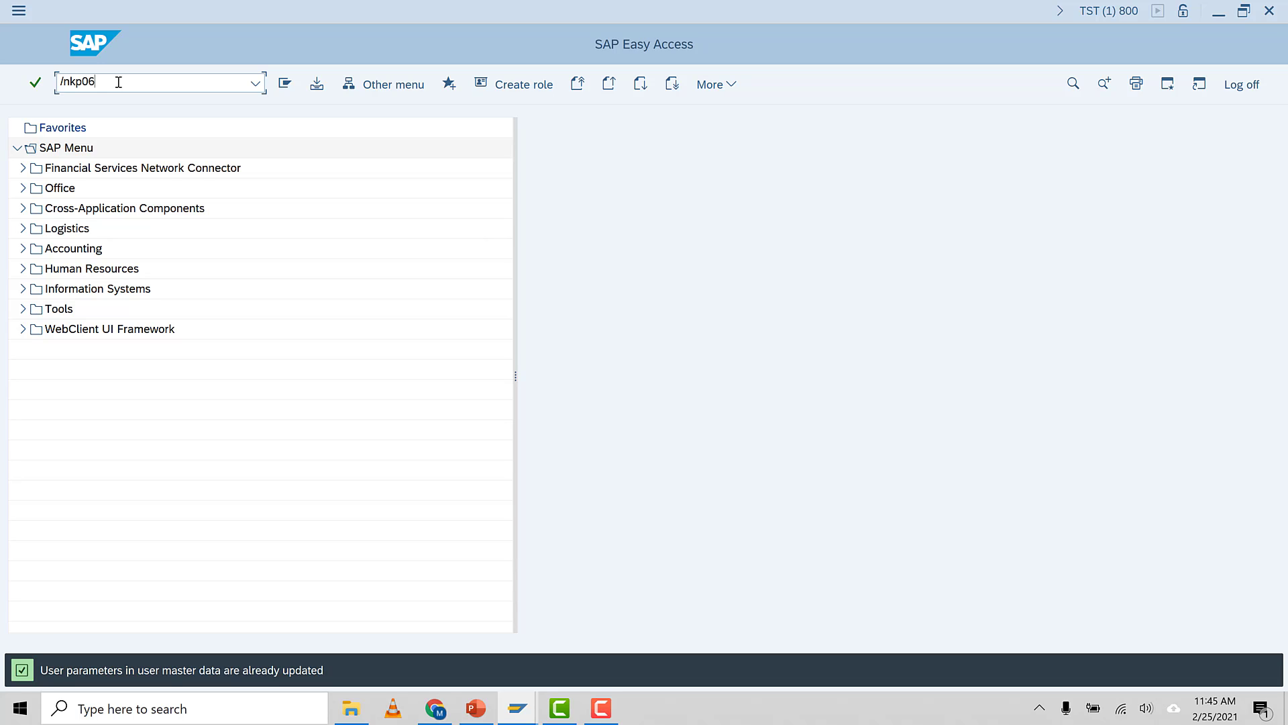
pyautogui.press('Return')
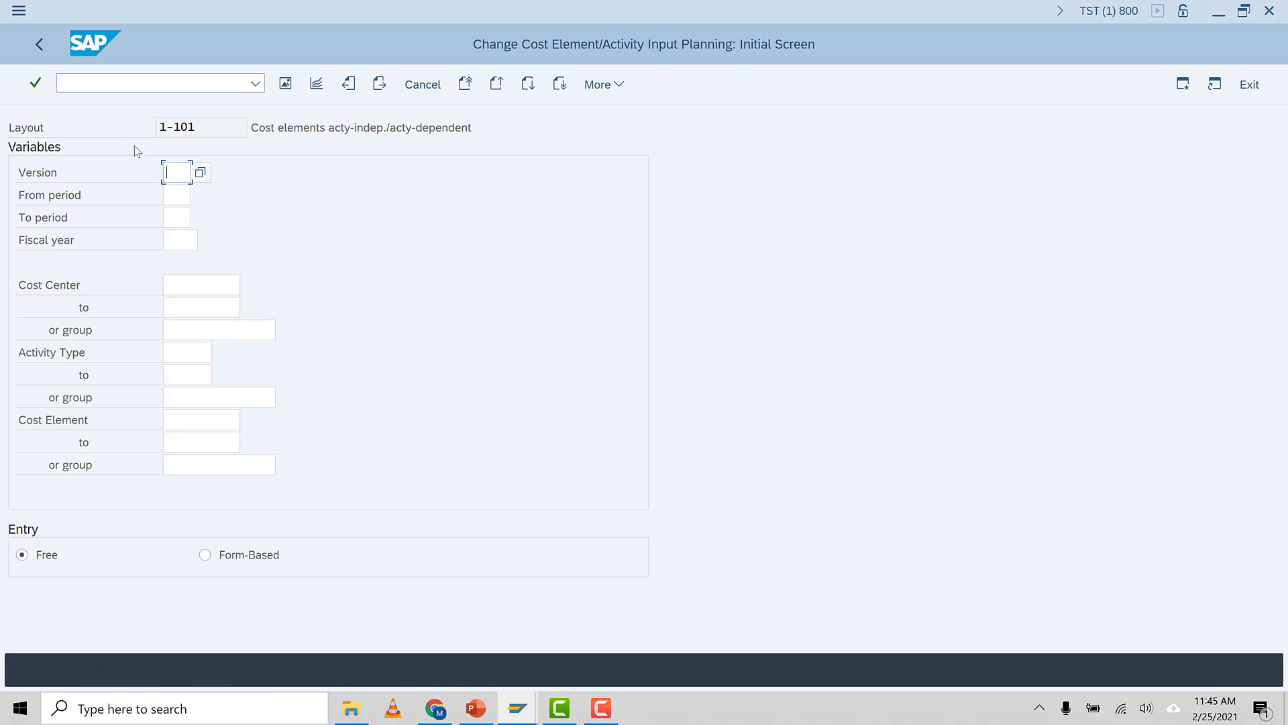
# Enter version 0, from period 2 to period 3, and fiscal year 2021 on the planning selection screen
pyautogui.write('0')
pyautogui.click(178, 196)
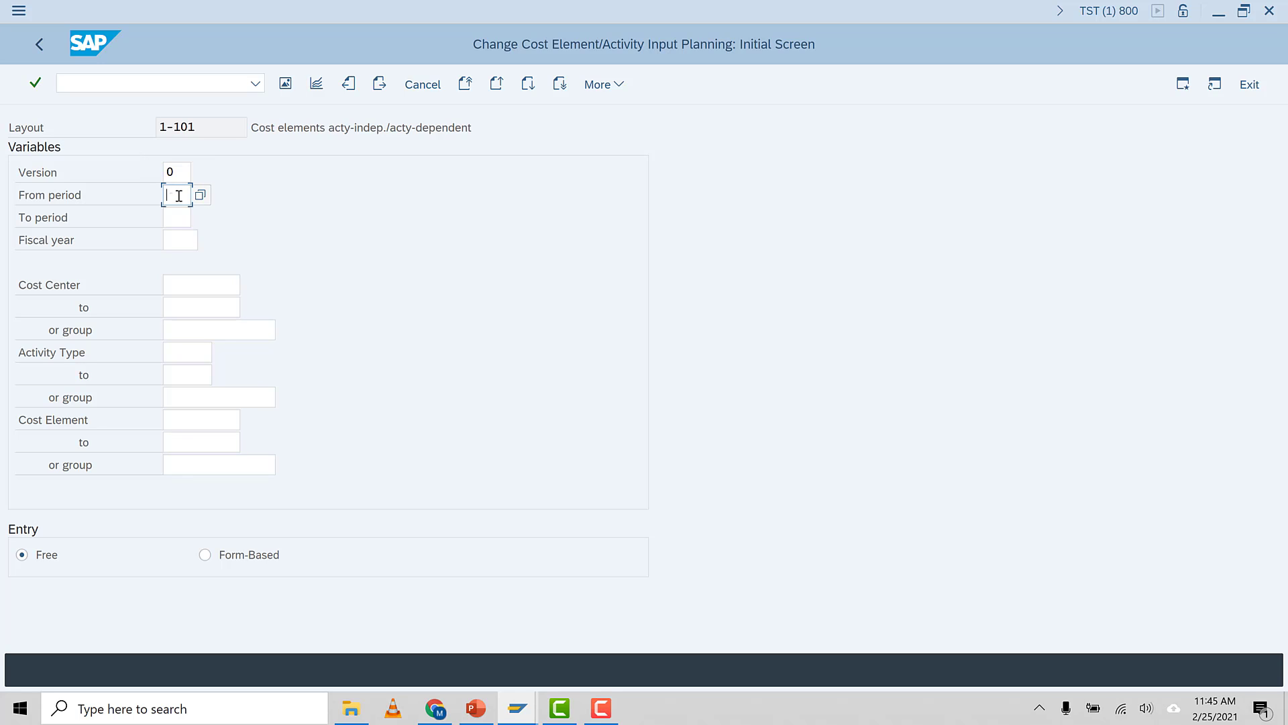
pyautogui.write('2')
pyautogui.click(190, 222)
pyautogui.write('2')
pyautogui.press('Return')
pyautogui.press('BackSpace')
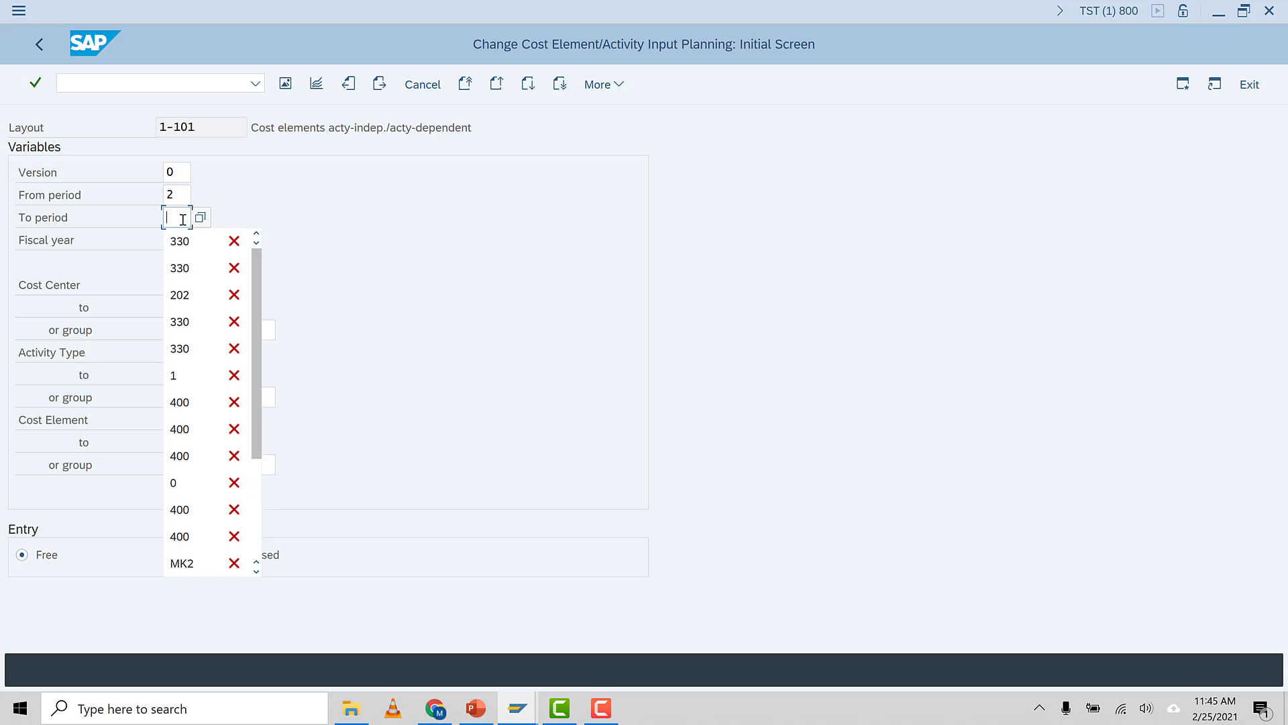
pyautogui.write('3')
pyautogui.click(363, 231)
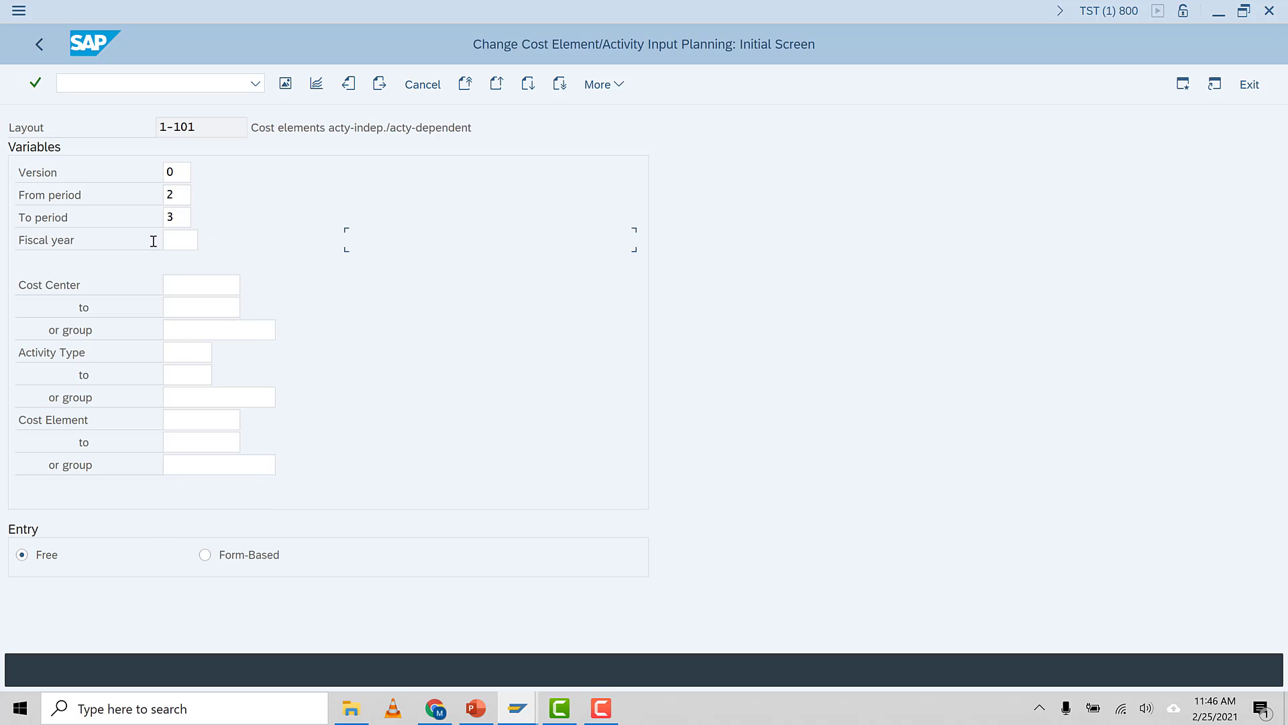
pyautogui.click(196, 247)
pyautogui.write('202')
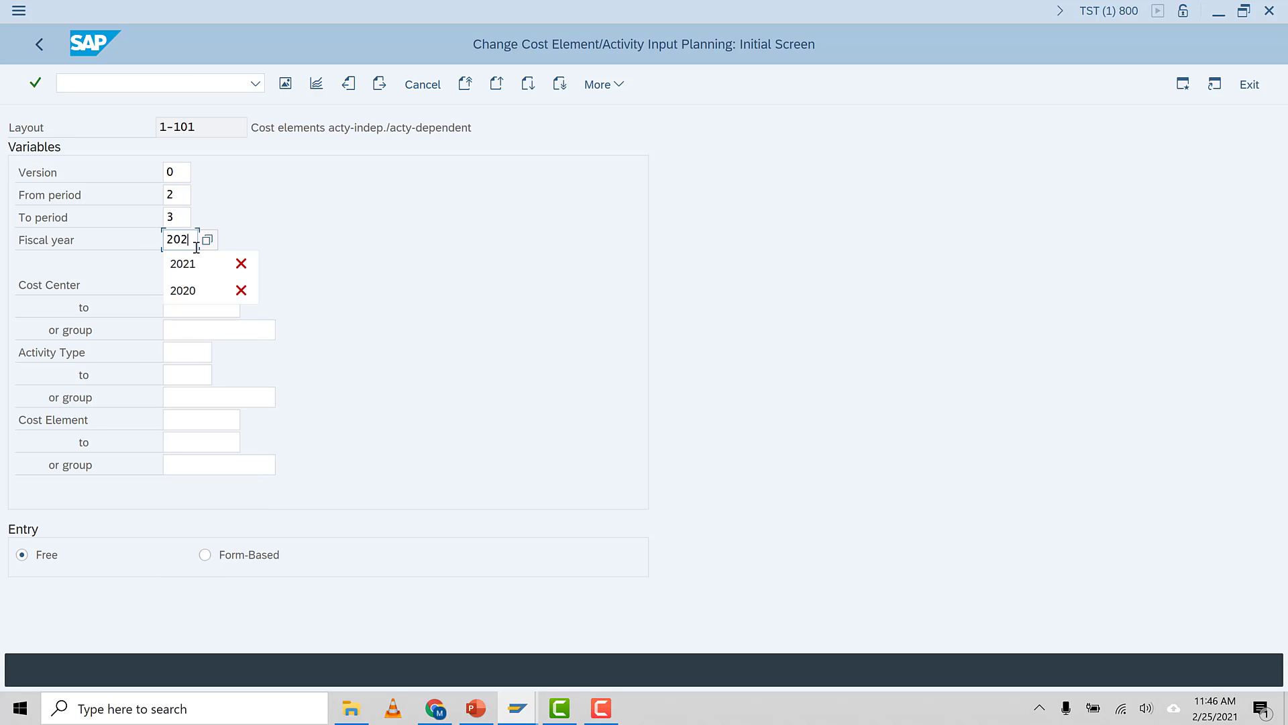
pyautogui.write('1')
pyautogui.click(187, 285)
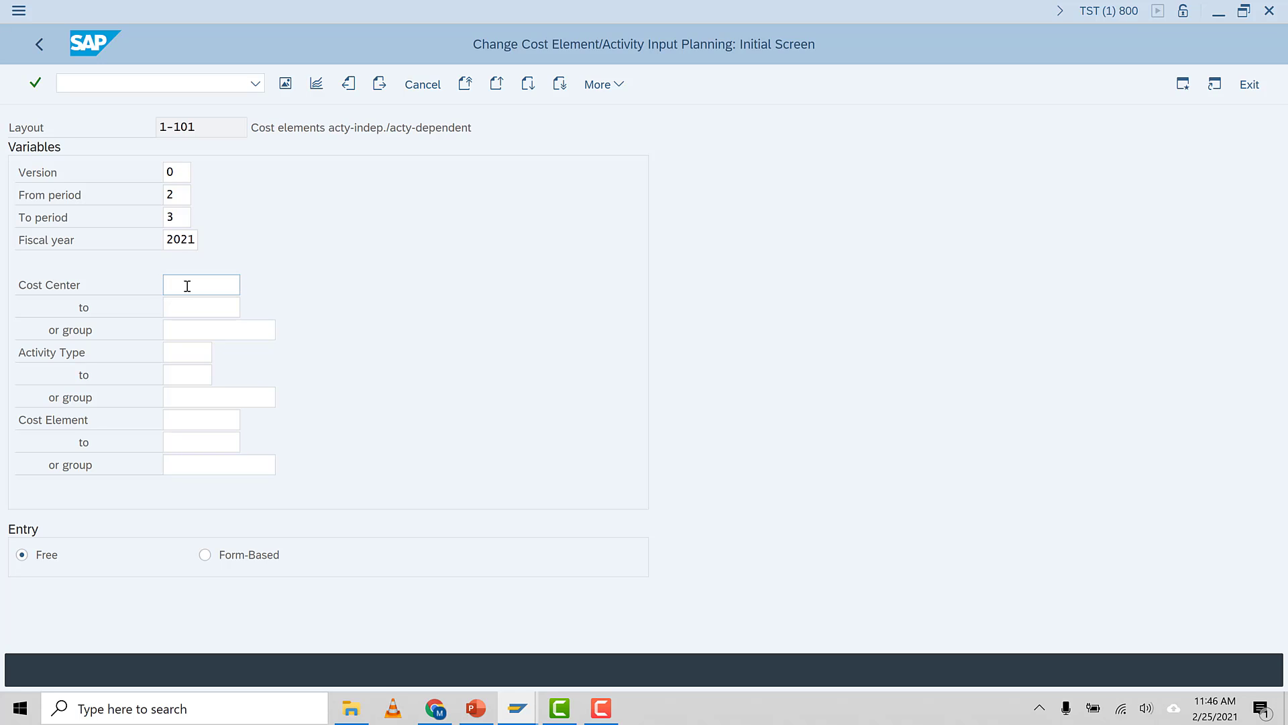
# Pick the Administration cost center 3301002 from the search help by name and switch entry to Form-Based
pyautogui.press('F4')
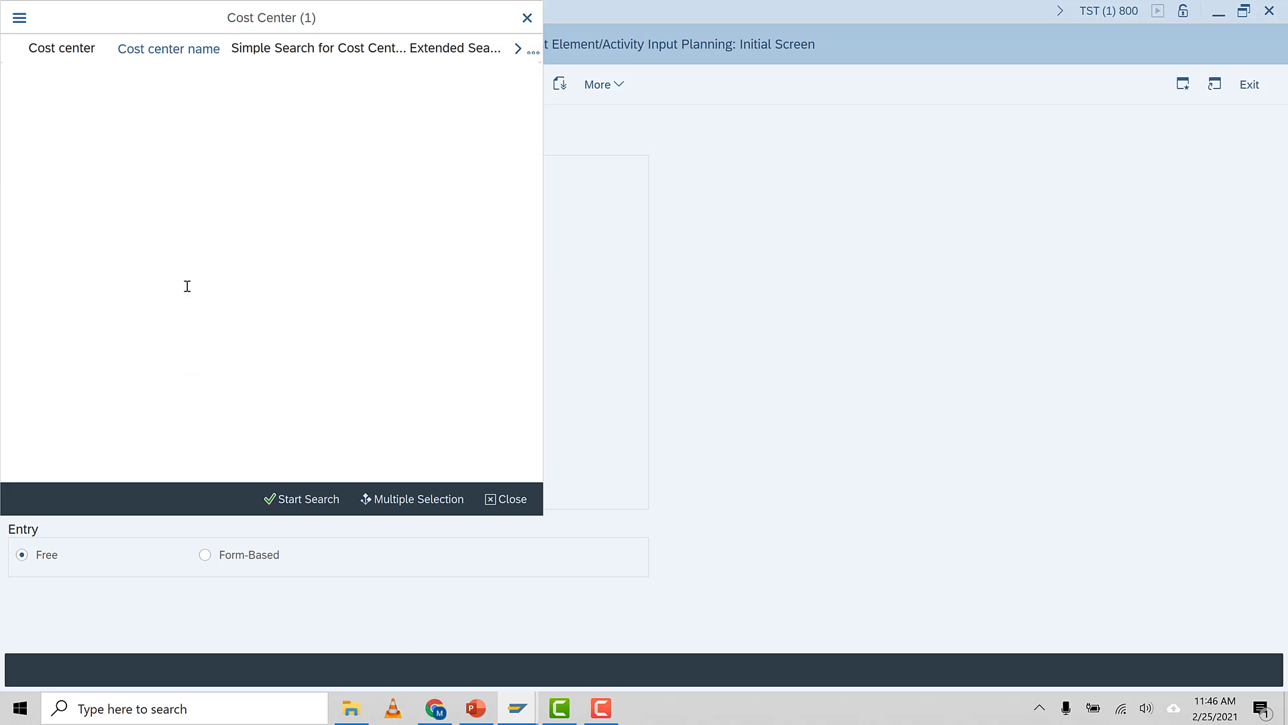
pyautogui.click(201, 120)
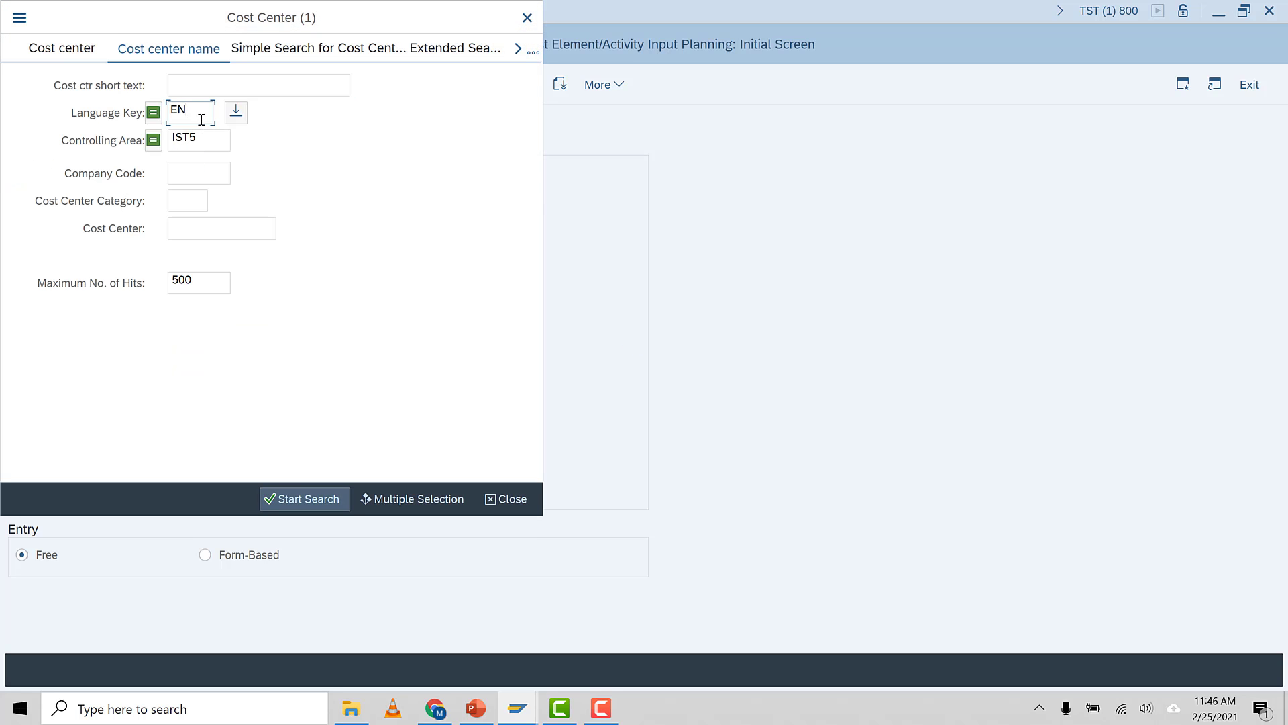
pyautogui.click(298, 502)
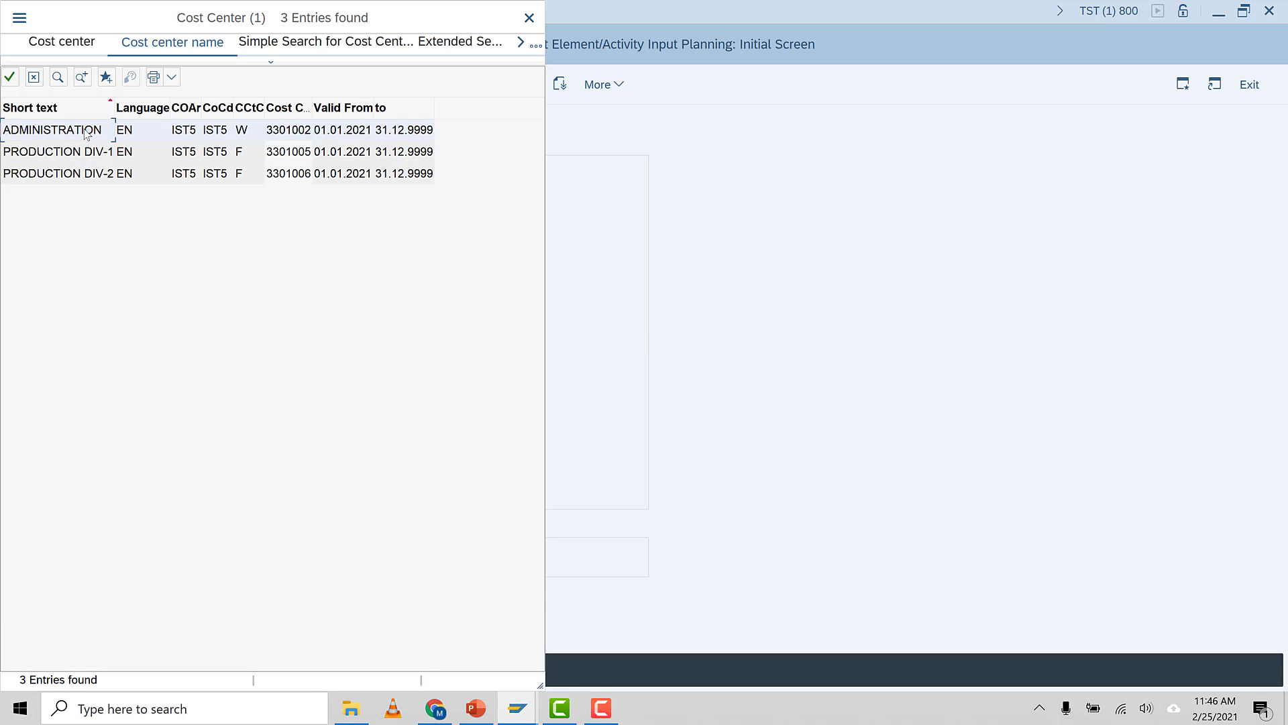
pyautogui.doubleClick(86, 134)
pyautogui.click(217, 287)
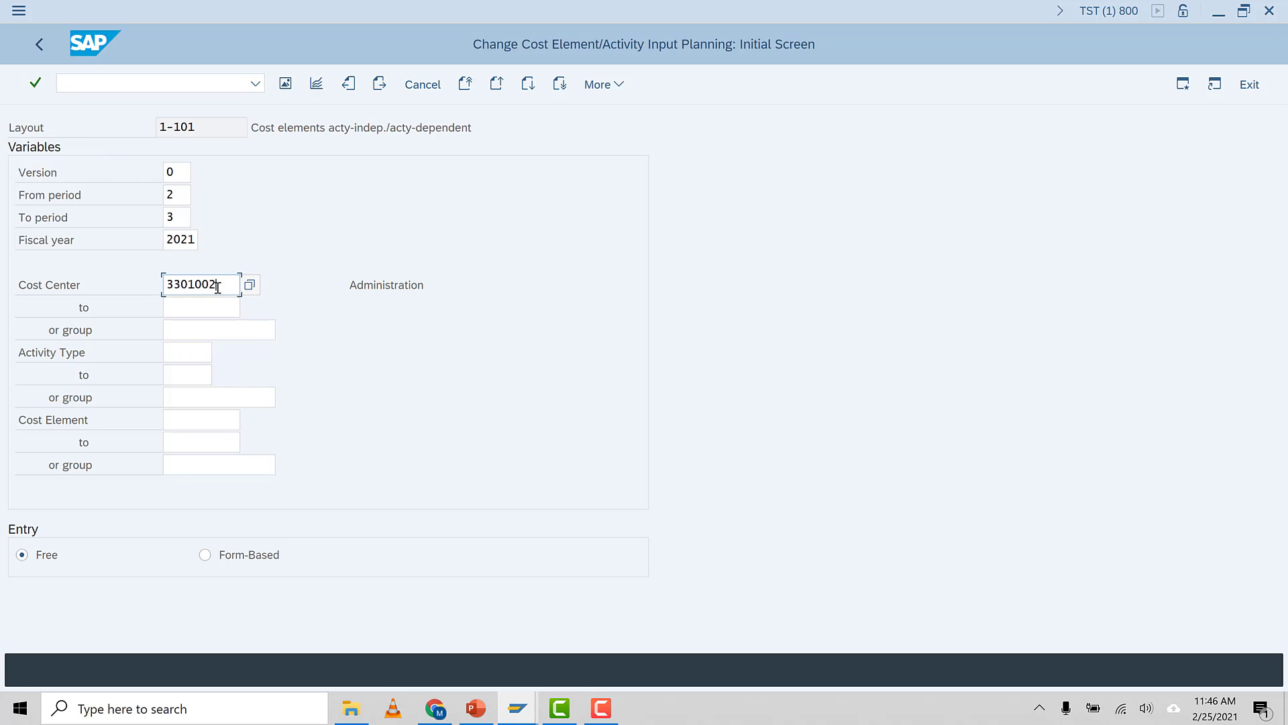
pyautogui.click(365, 286)
pyautogui.click(207, 555)
# Browse the available cost elements in the cost element search help, then close it
pyautogui.click(198, 421)
pyautogui.press('F4')
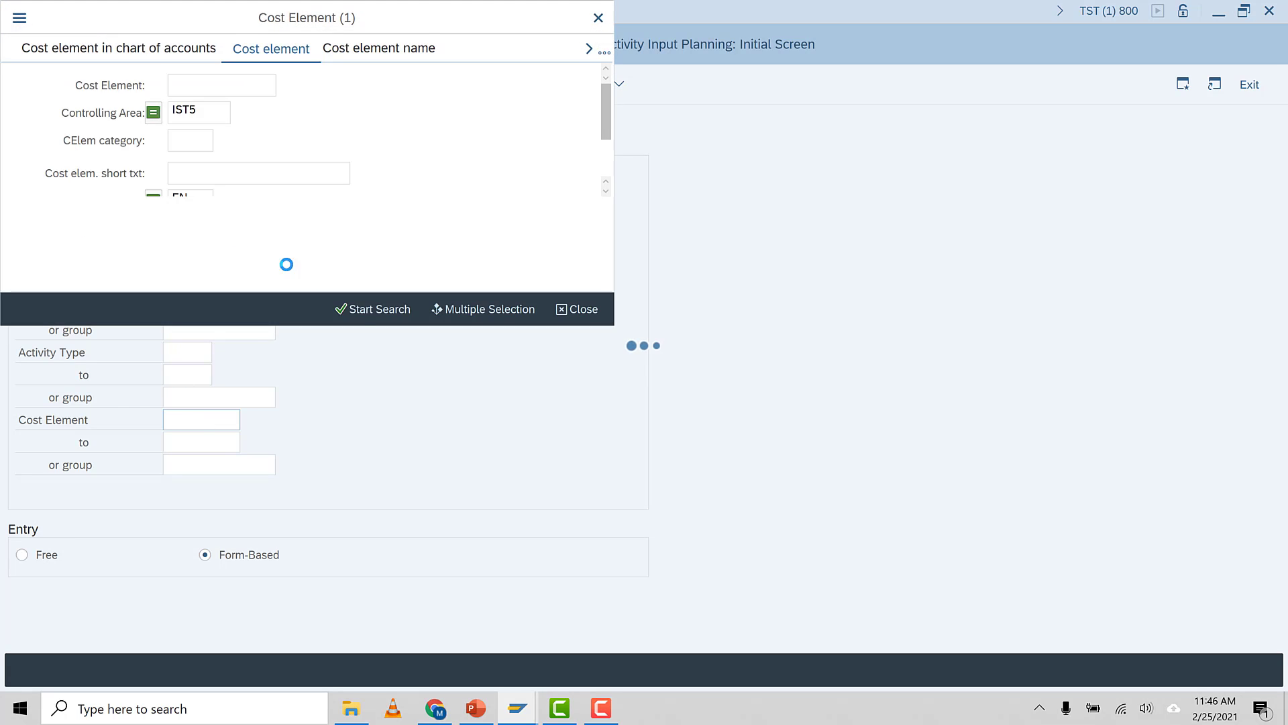
pyautogui.click(365, 316)
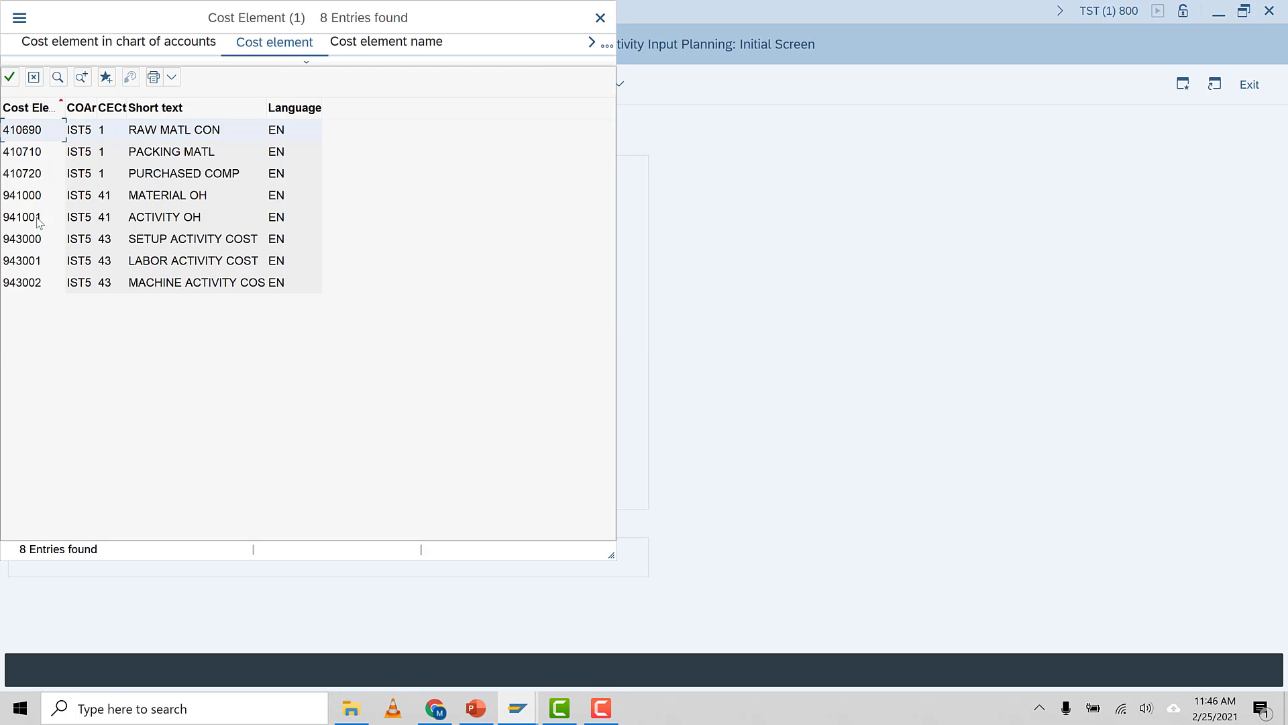
pyautogui.click(34, 77)
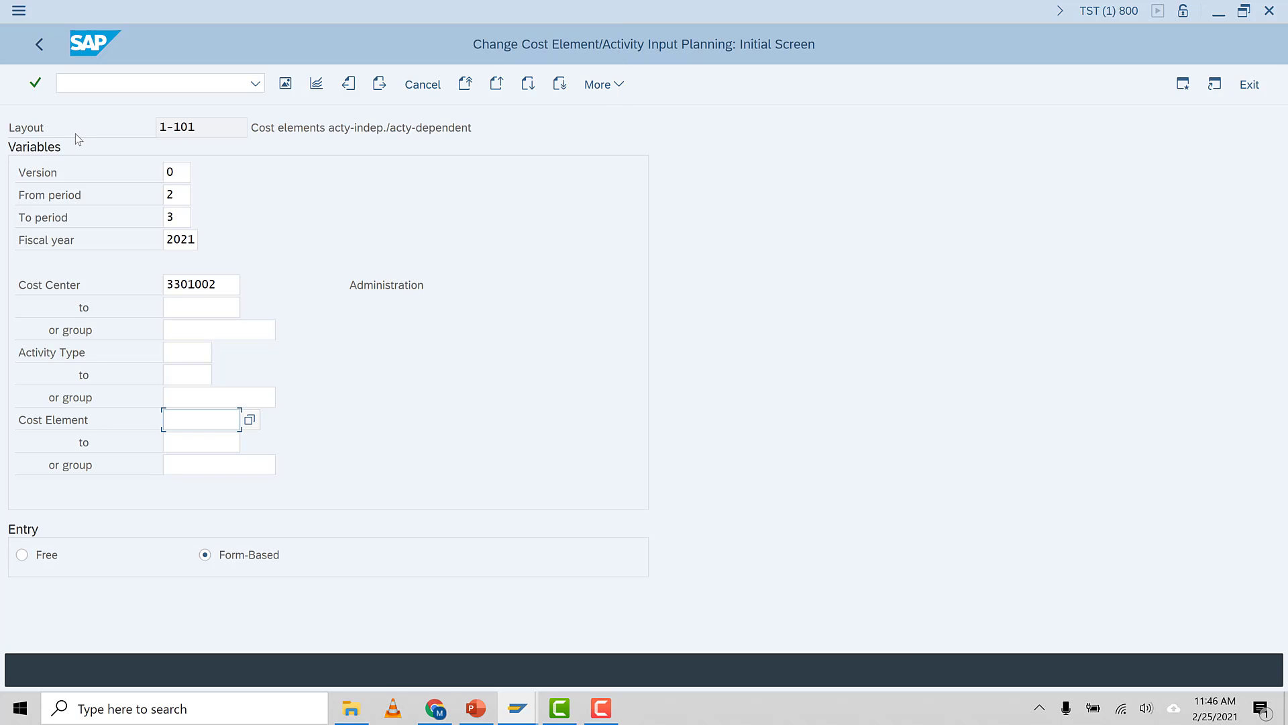
# Open central G/L account editing with /ofs00 in a new session
pyautogui.click(110, 81)
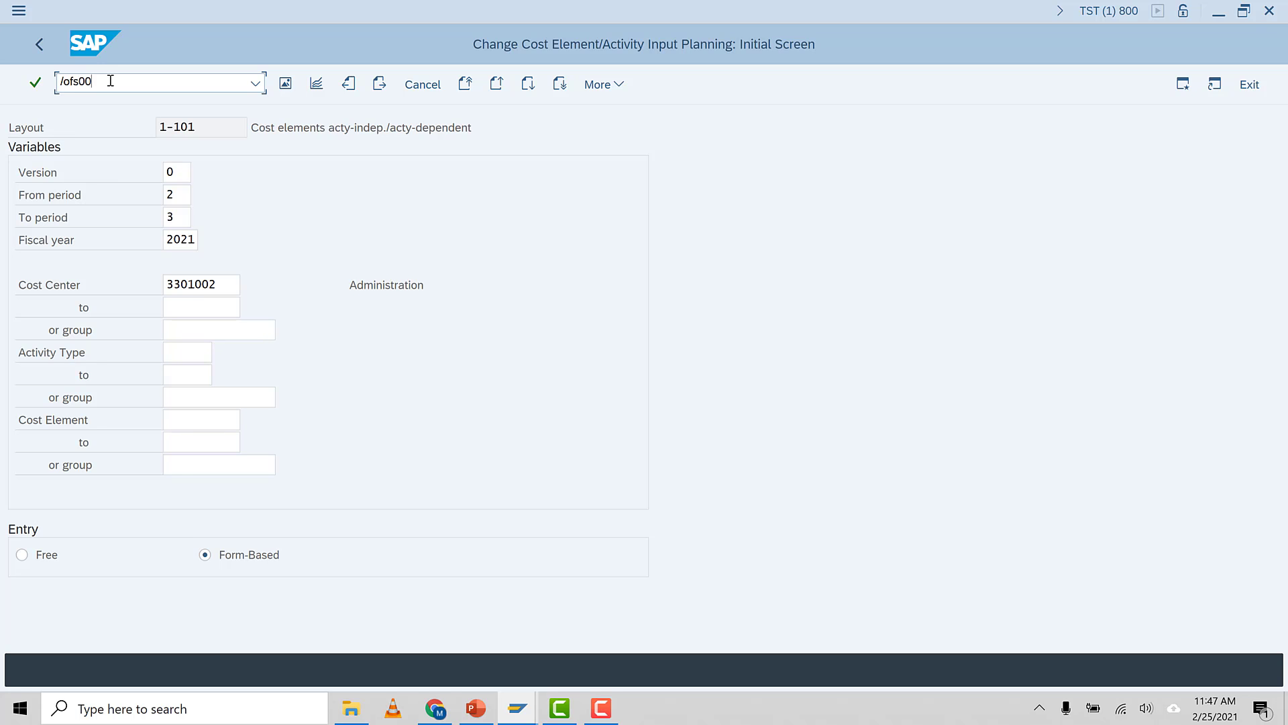
pyautogui.write('/ofs00')
pyautogui.press('Return')
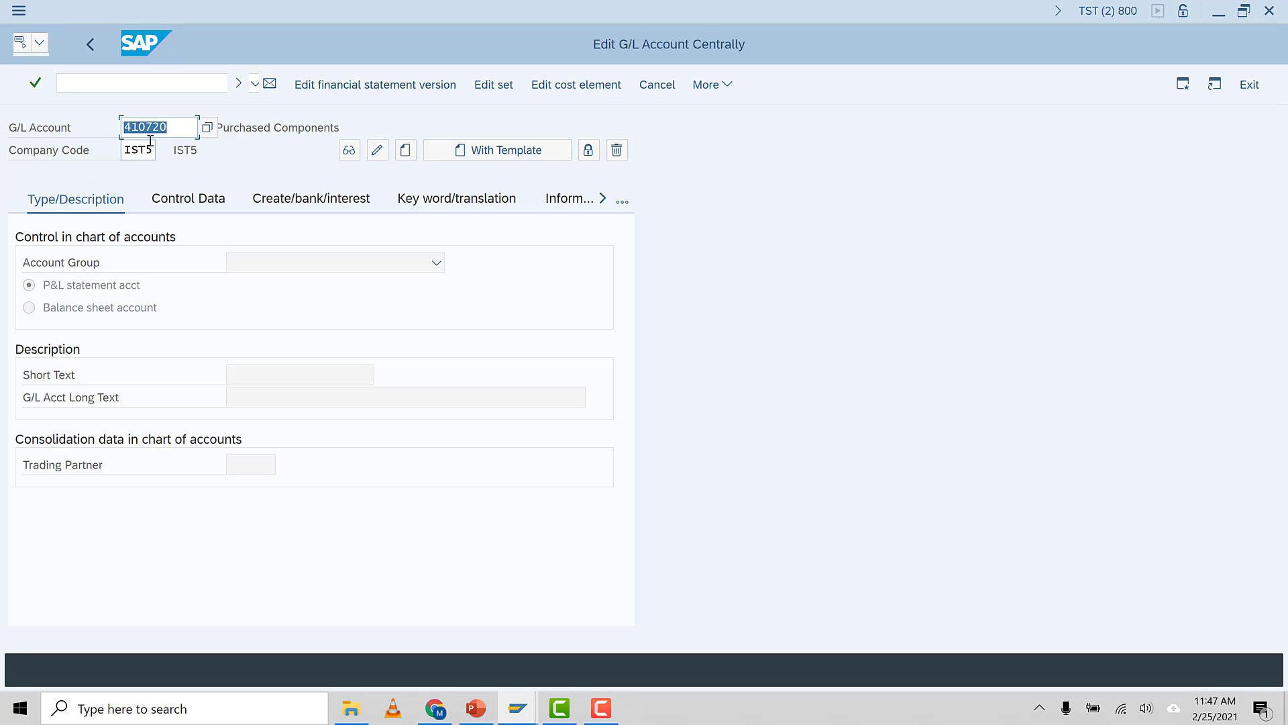
# Enter G/L account 635100 and start creating it with account group PL IST5 PL
pyautogui.click(178, 134)
pyautogui.press('BackSpace')
pyautogui.press('BackSpace')
pyautogui.press('BackSpace')
pyautogui.press('BackSpace')
pyautogui.press('BackSpace')
pyautogui.press('BackSpace')
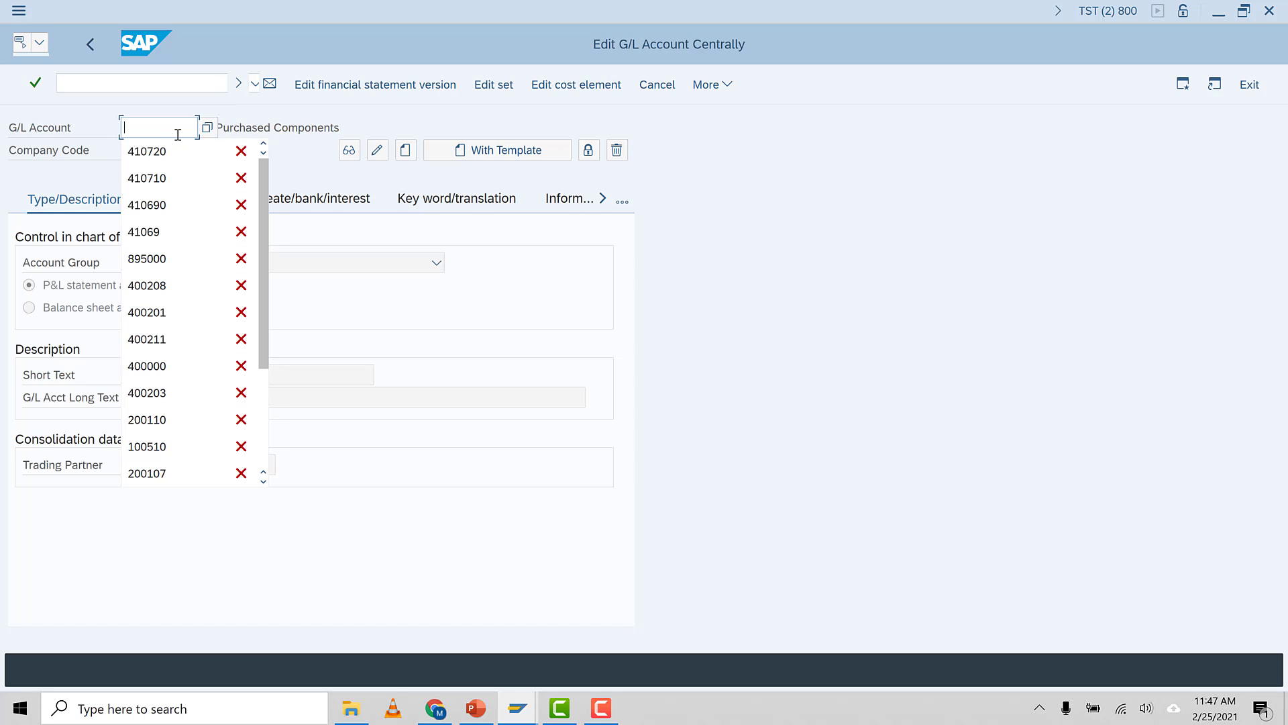
pyautogui.write('635100')
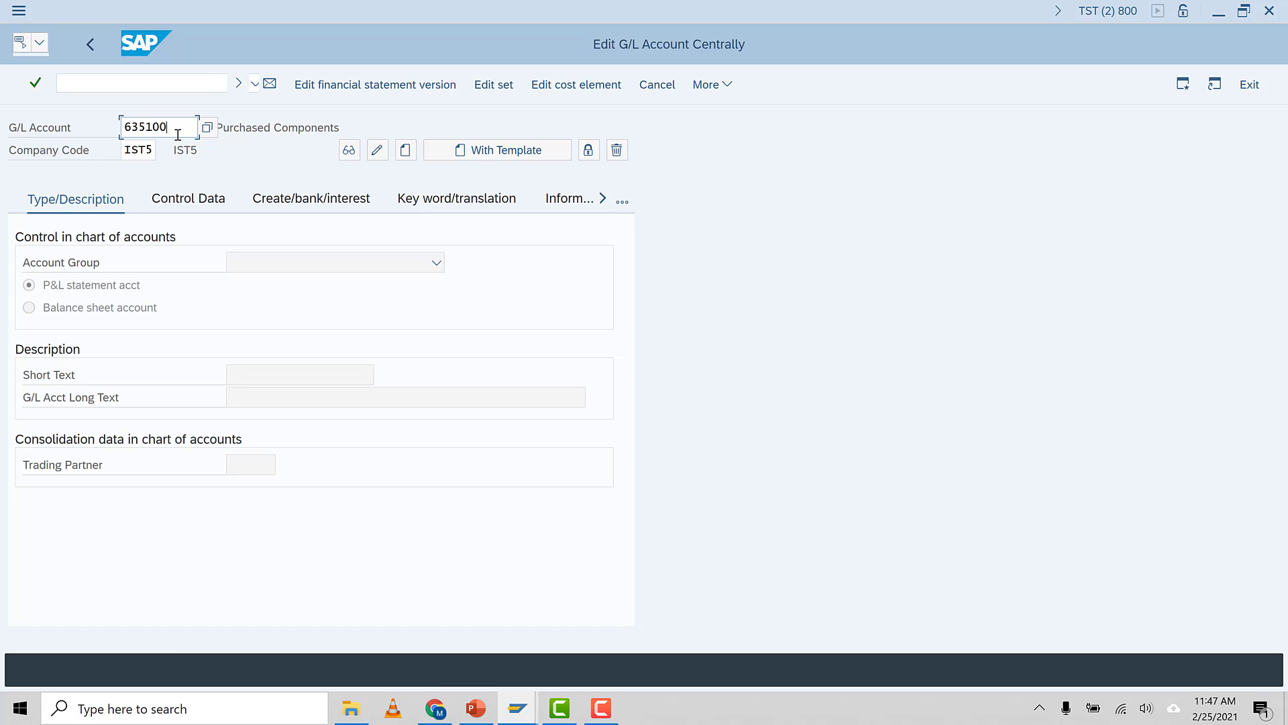
pyautogui.press('Return')
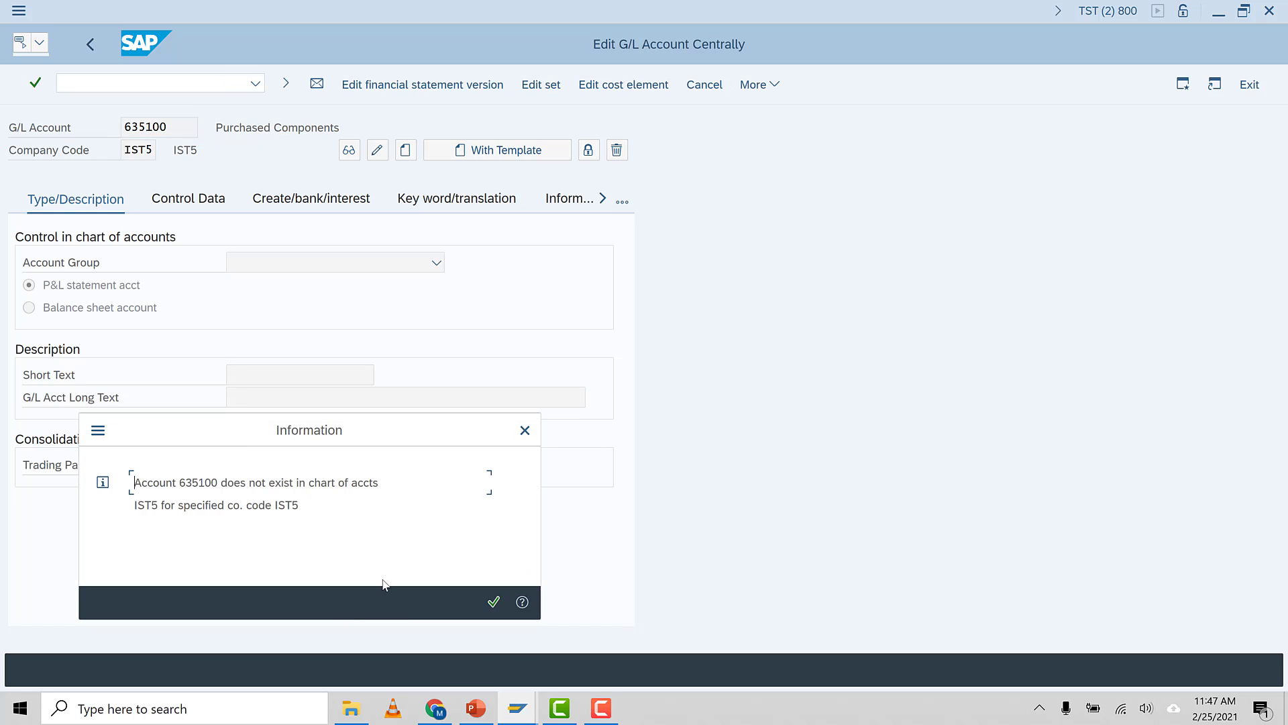
pyautogui.click(493, 602)
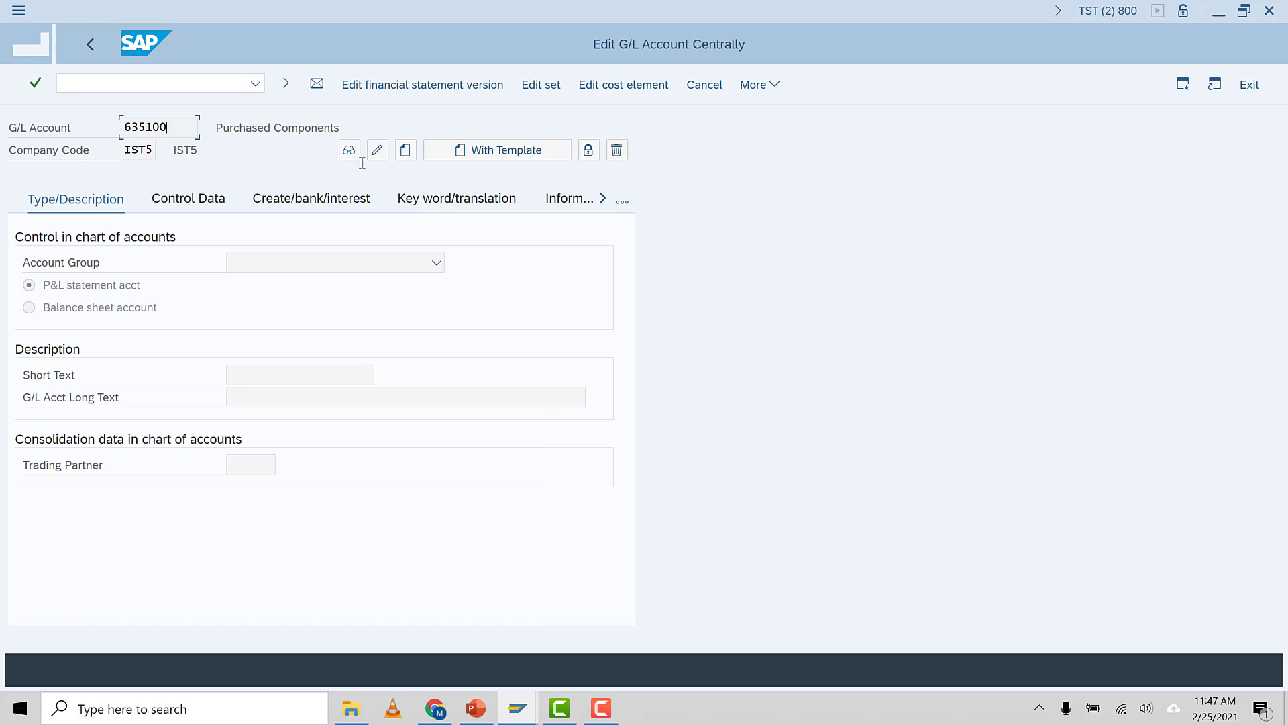
pyautogui.click(406, 151)
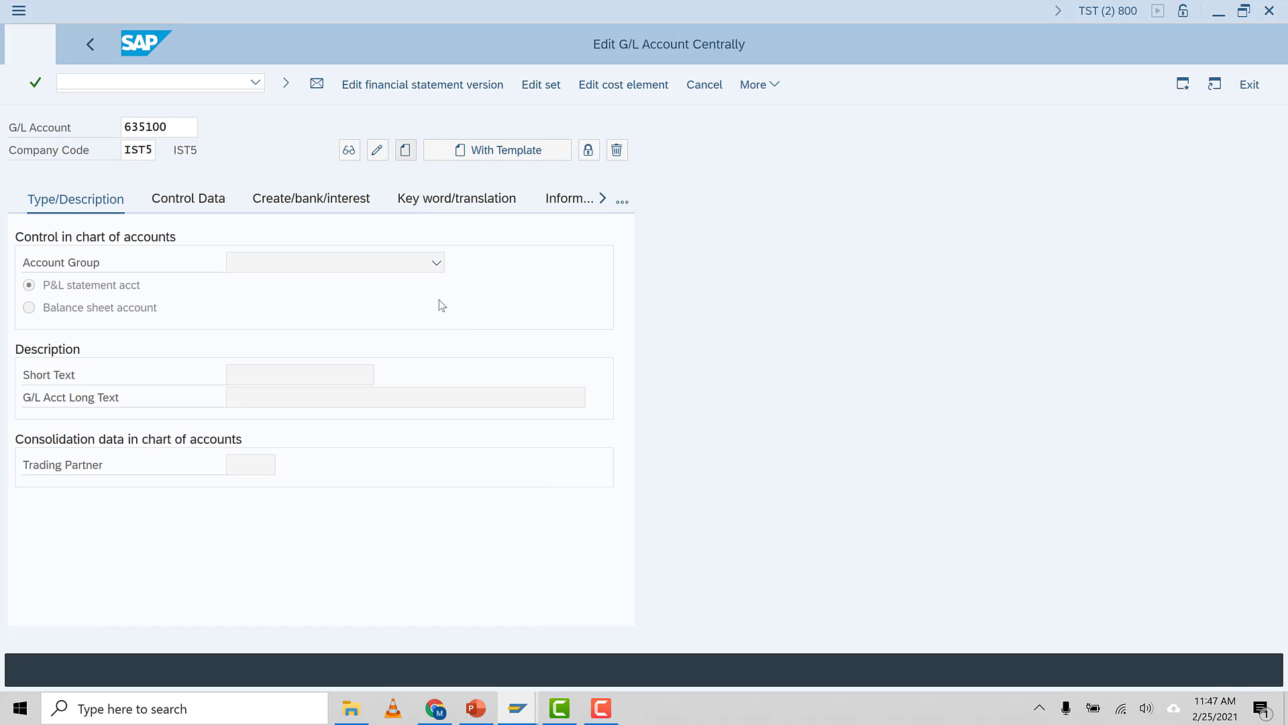
pyautogui.click(437, 263)
pyautogui.click(287, 313)
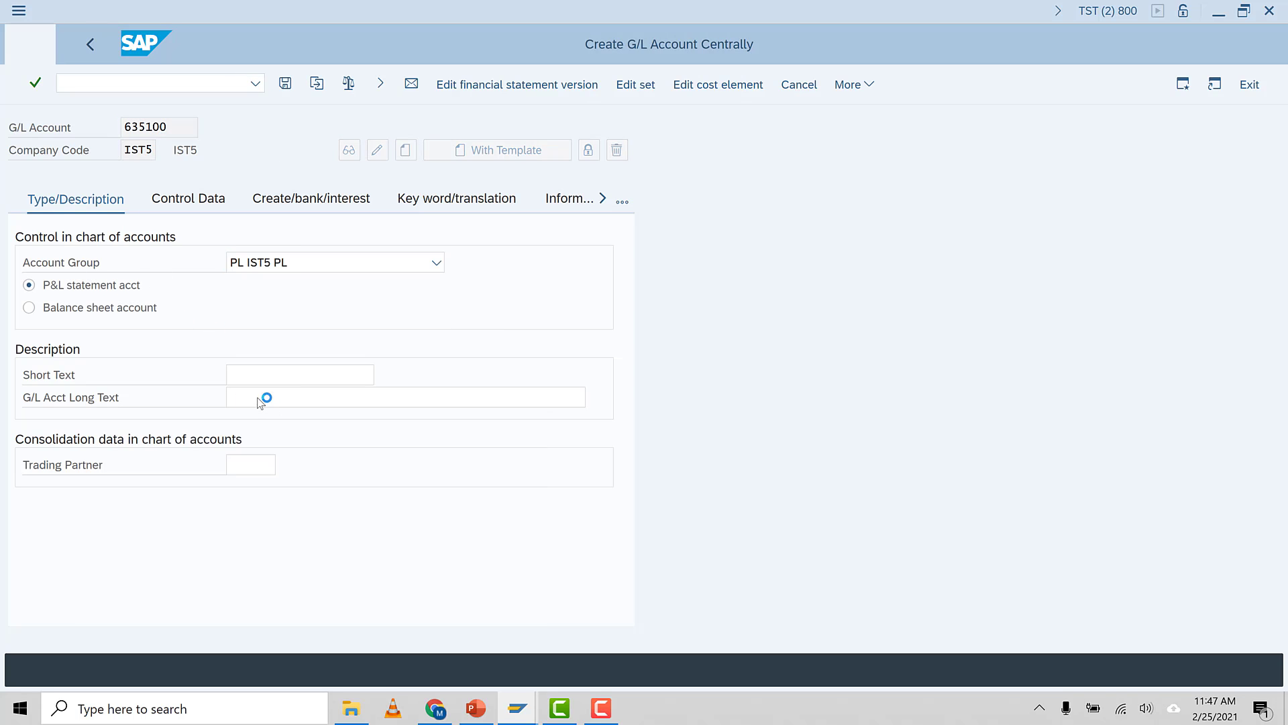
# Enter Electricity Charges as both the short text and the G/L account long text
pyautogui.click(250, 374)
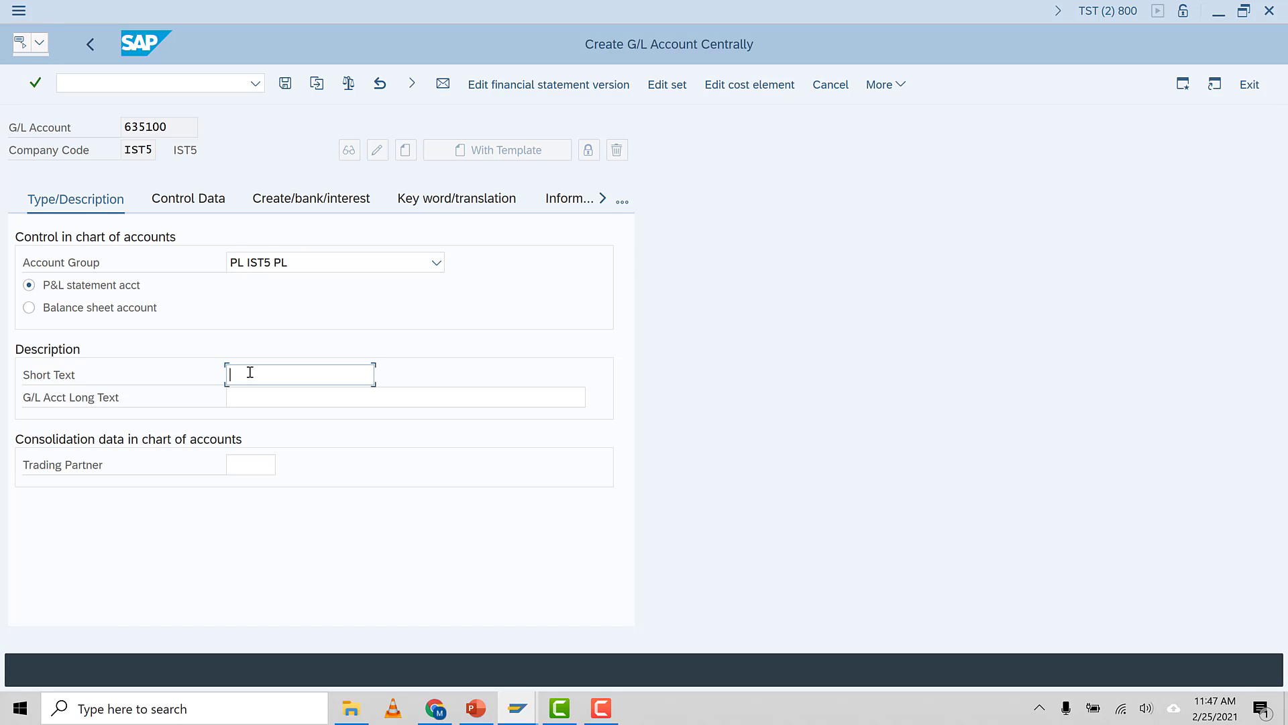
pyautogui.write('Ele')
pyautogui.write('ctricity Charges')
pyautogui.moveTo(346, 368); pyautogui.dragTo(169, 363)
pyautogui.hotkey('ctrl', 'c')
pyautogui.click(282, 403)
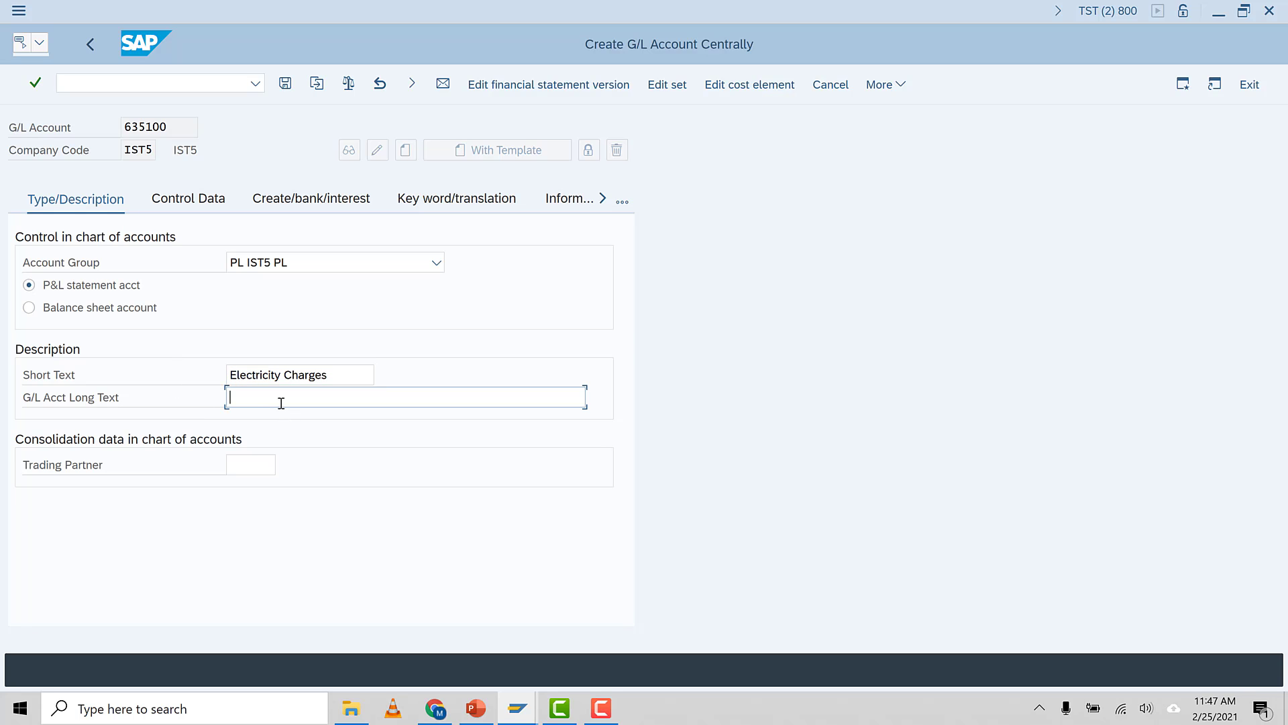
pyautogui.hotkey('ctrl', 'v')
# Enable line item display in the control data and pick a sort key from its value list
pyautogui.click(185, 204)
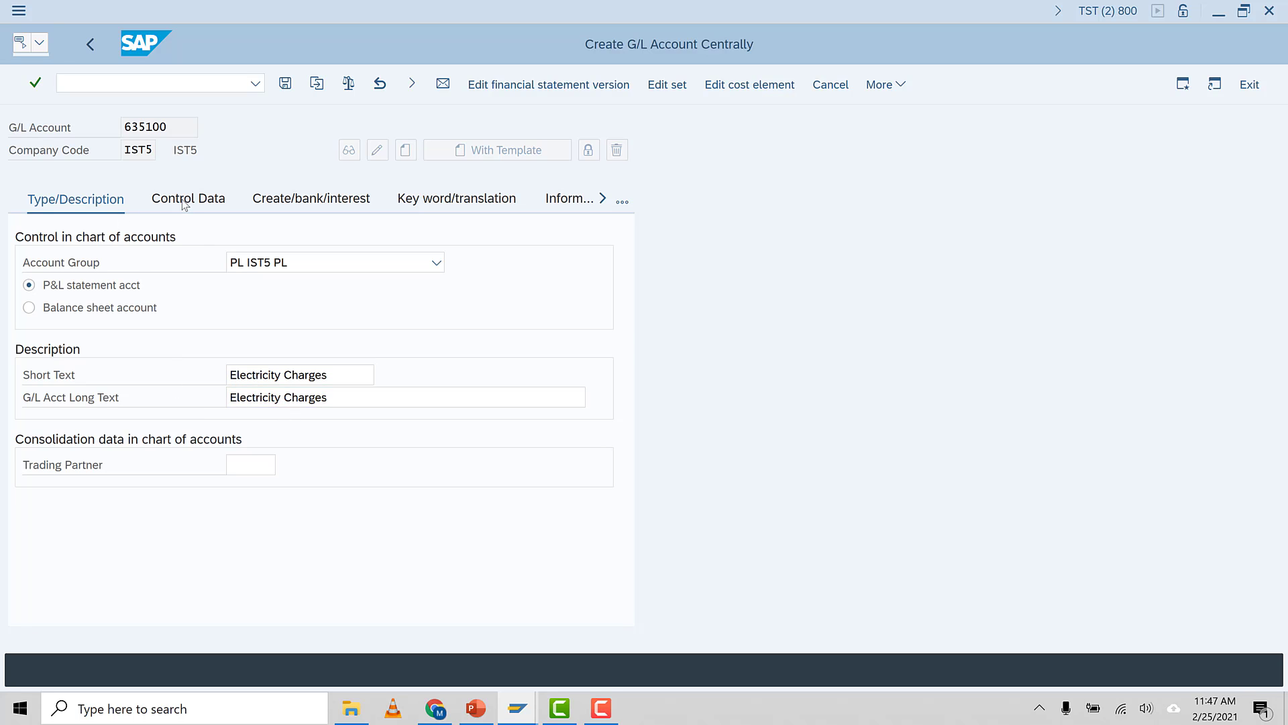
pyautogui.click(74, 579)
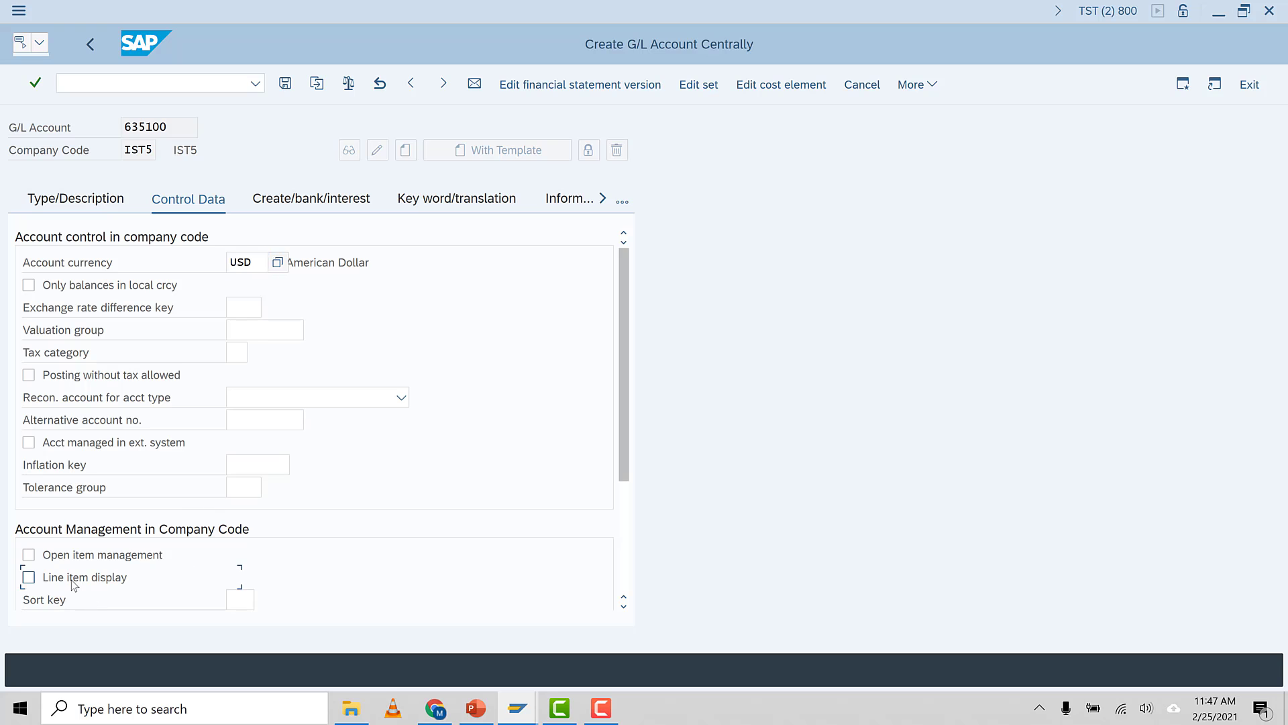
pyautogui.click(243, 602)
pyautogui.press('F1')
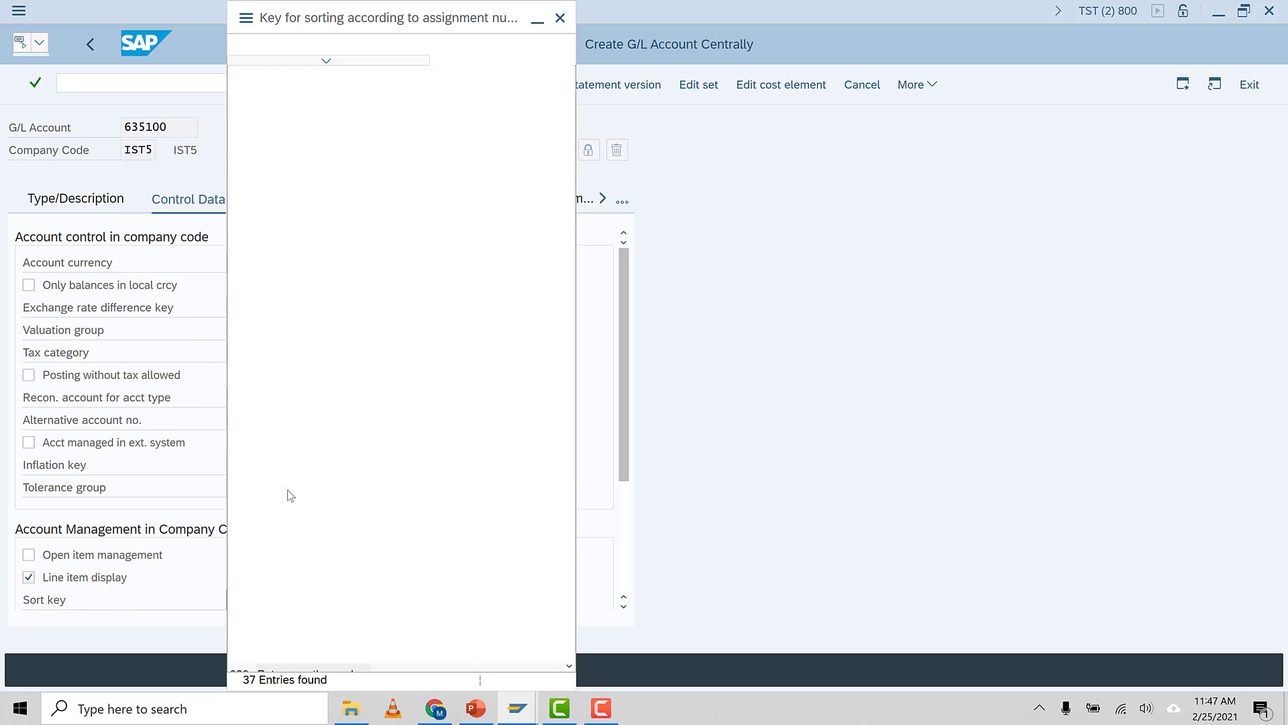
pyautogui.doubleClick(286, 155)
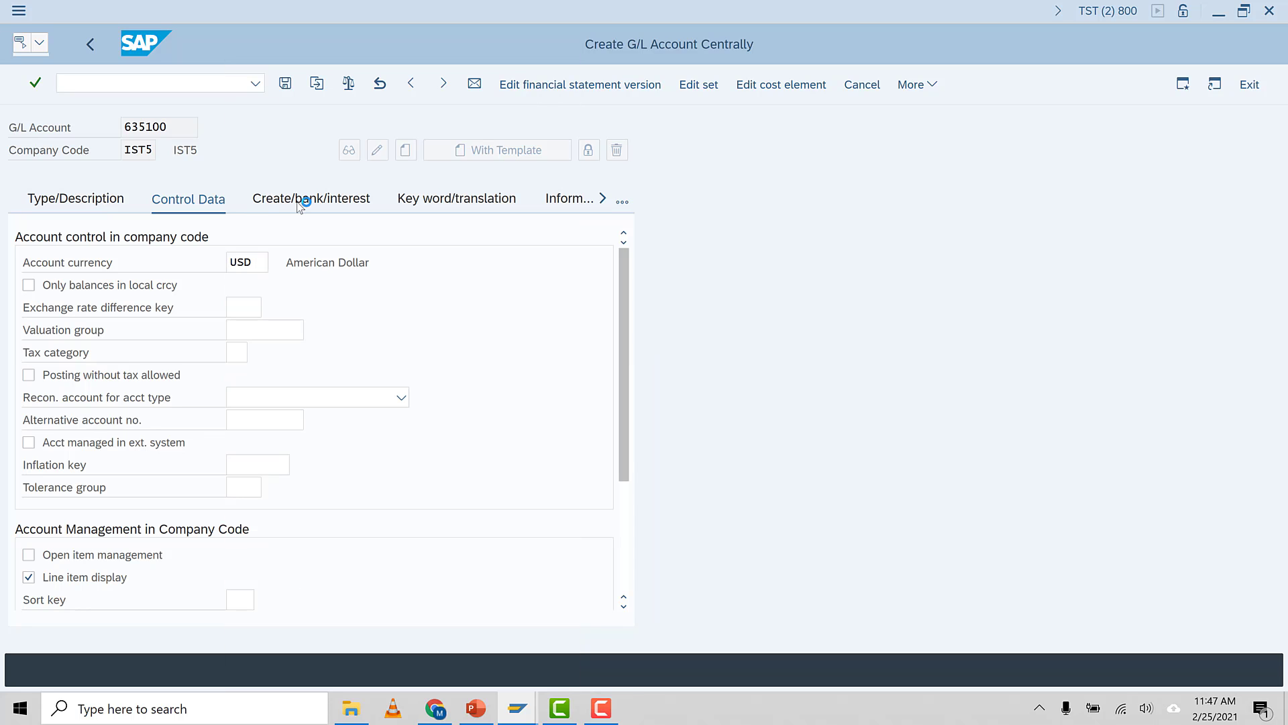
# Set the field status group to G001 and save the new G/L account
pyautogui.click(299, 202)
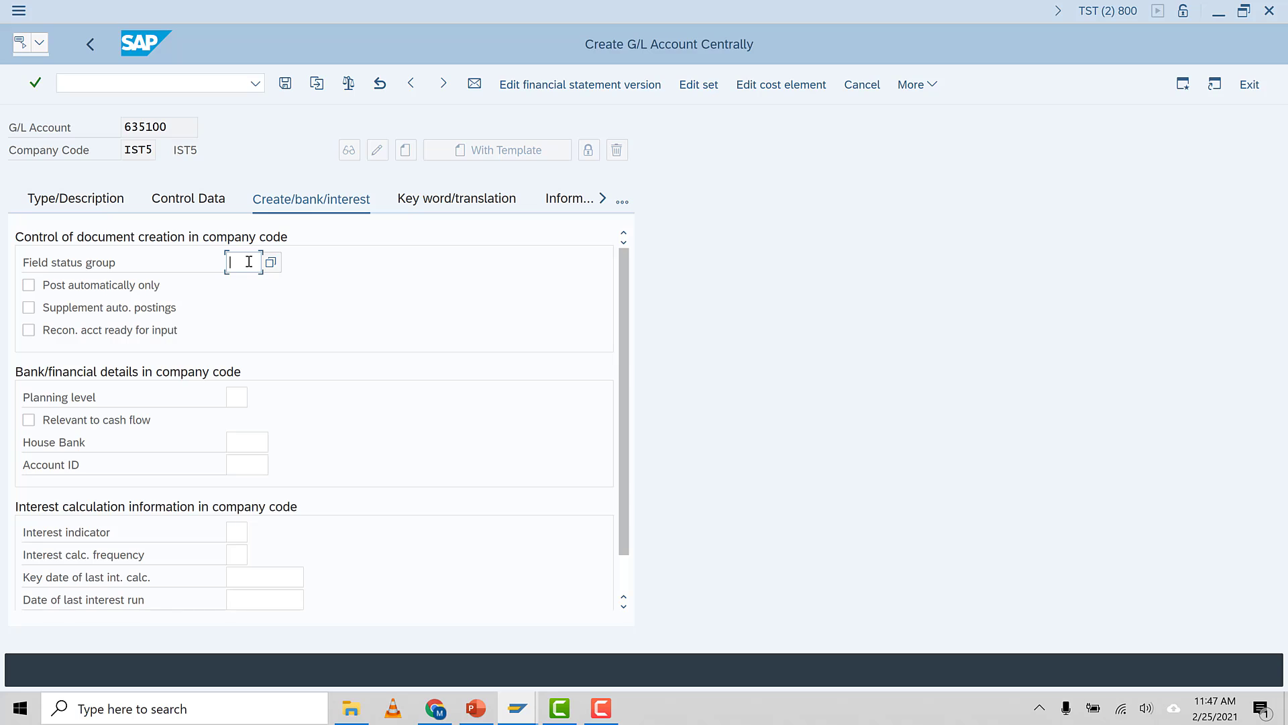
pyautogui.click(249, 262)
pyautogui.click(262, 281)
pyautogui.click(176, 190)
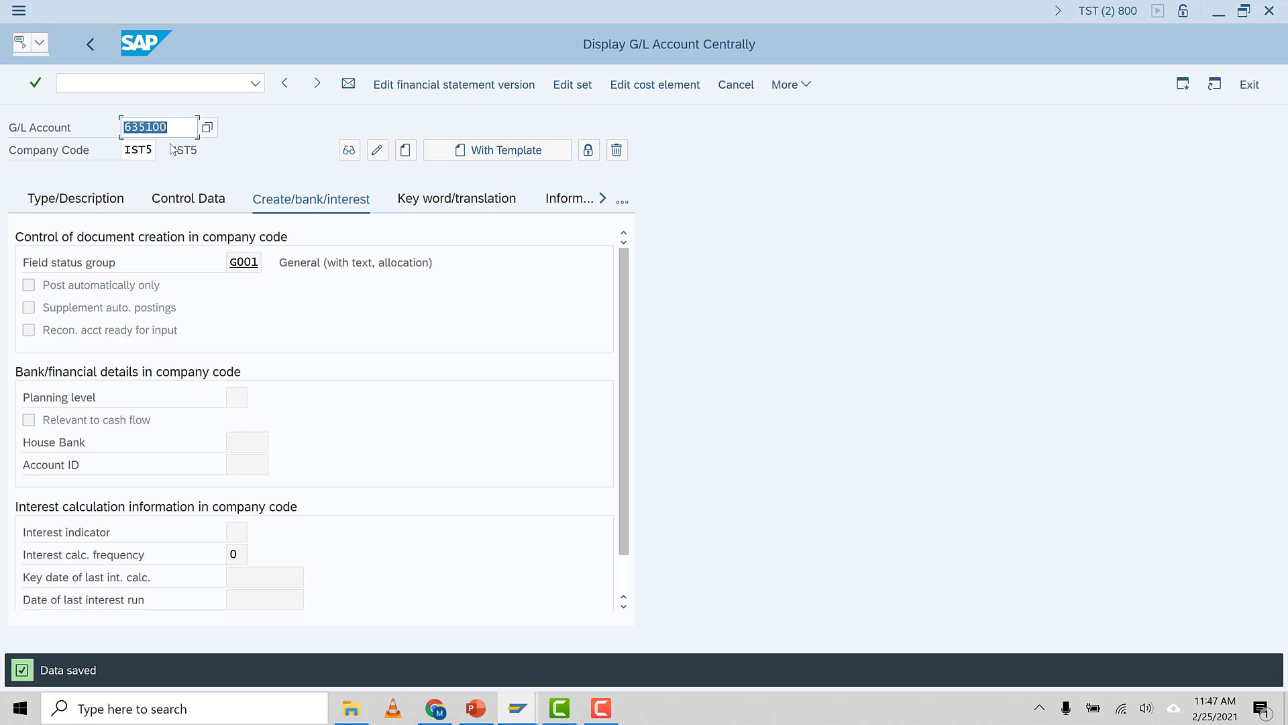
# Create the cost element for account 635100 valid from 01.01.2021 with category 1, Primary costs/cost-reducing revenues, and save it
pyautogui.click(86, 199)
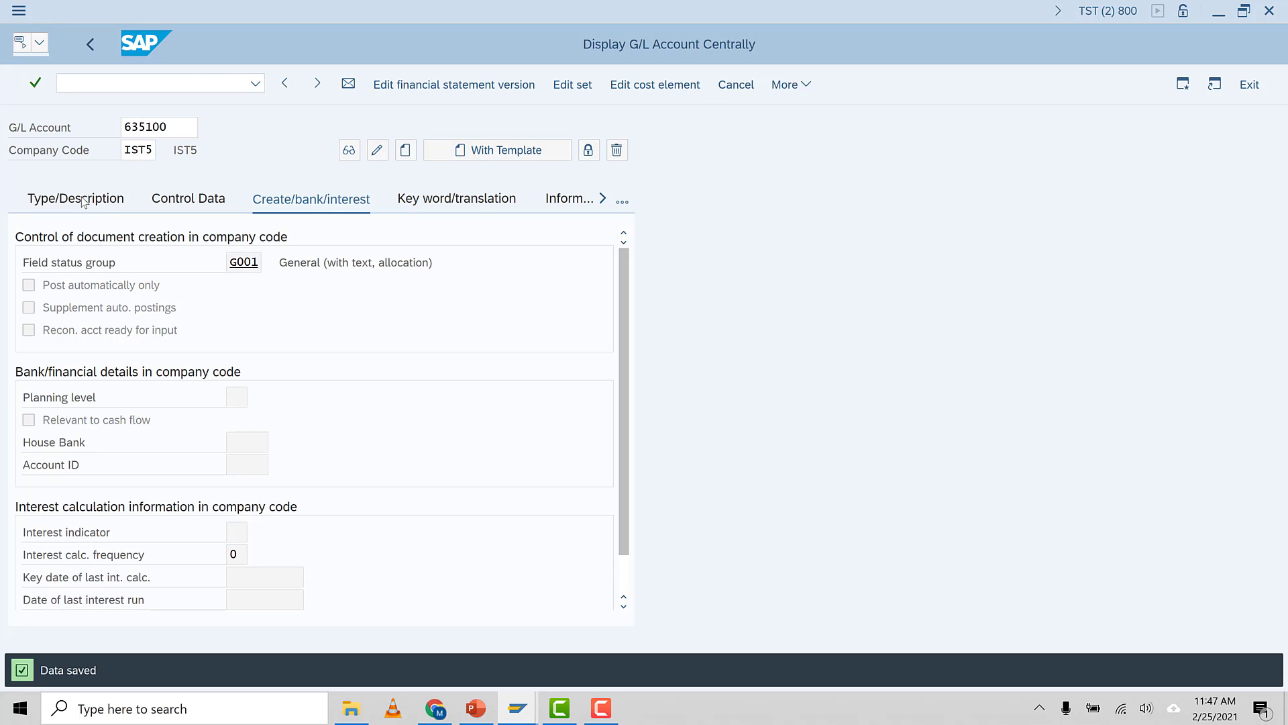
pyautogui.click(177, 128)
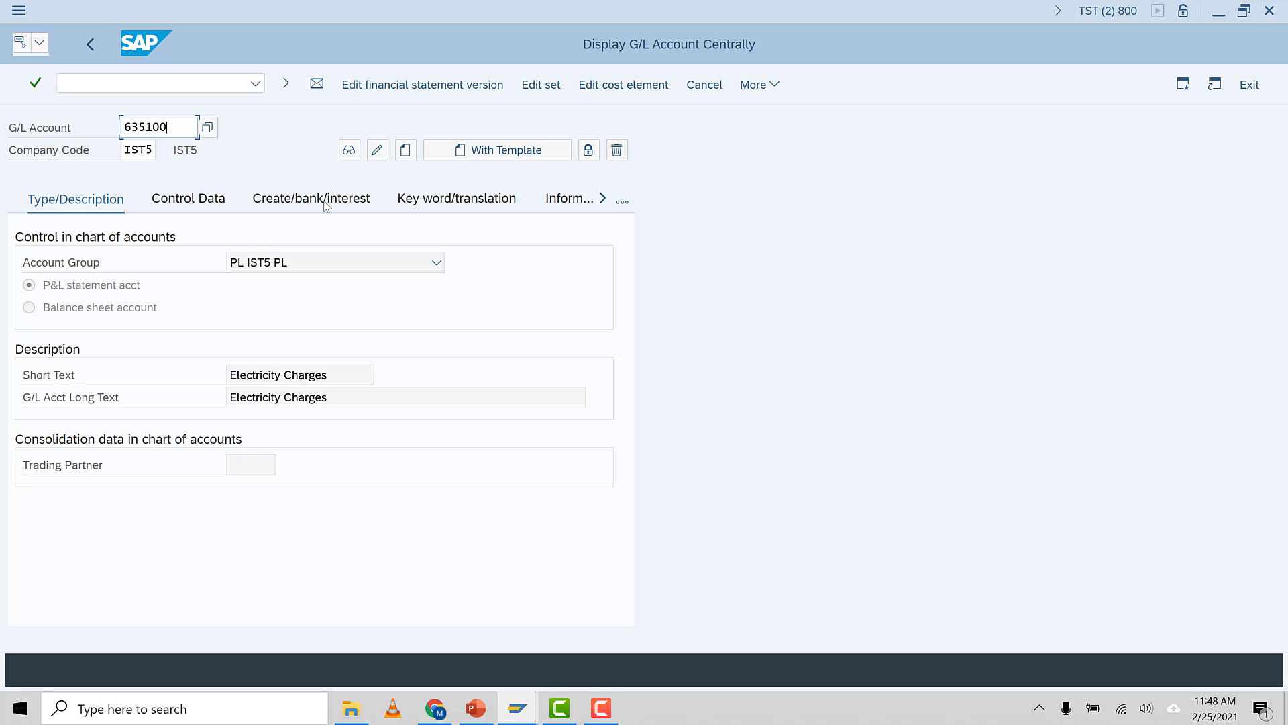
pyautogui.click(657, 87)
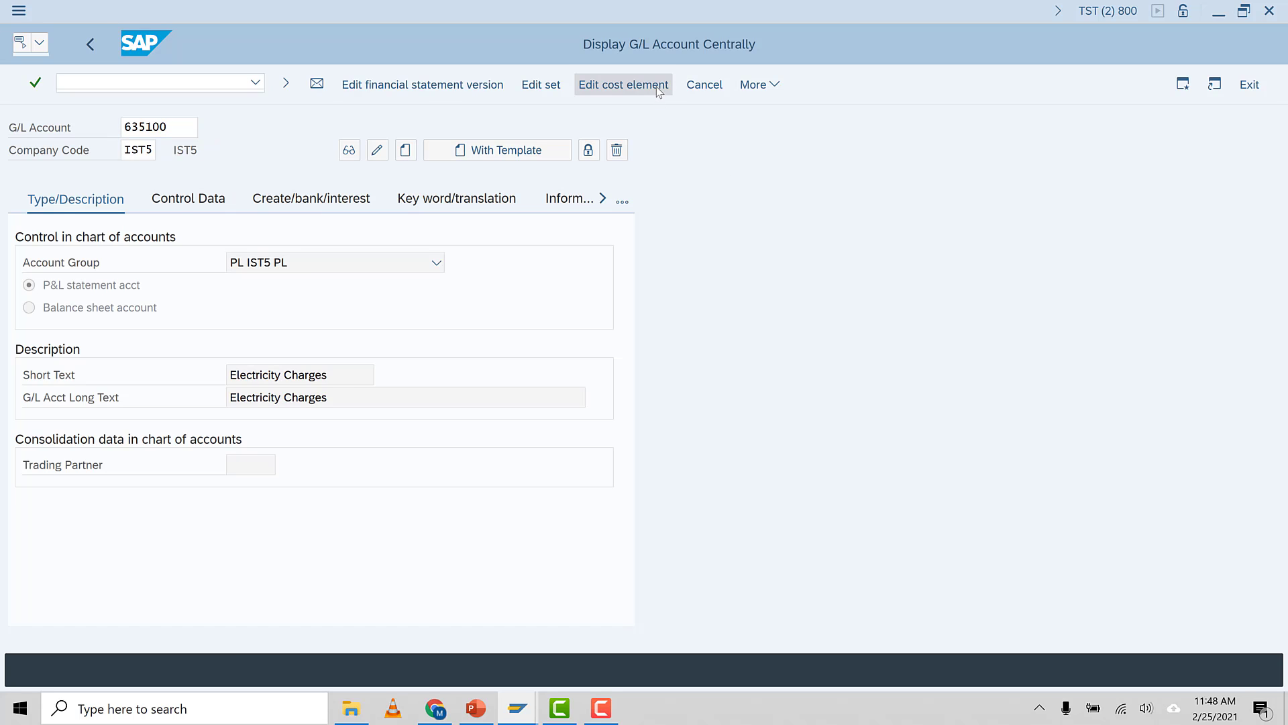
pyautogui.click(206, 203)
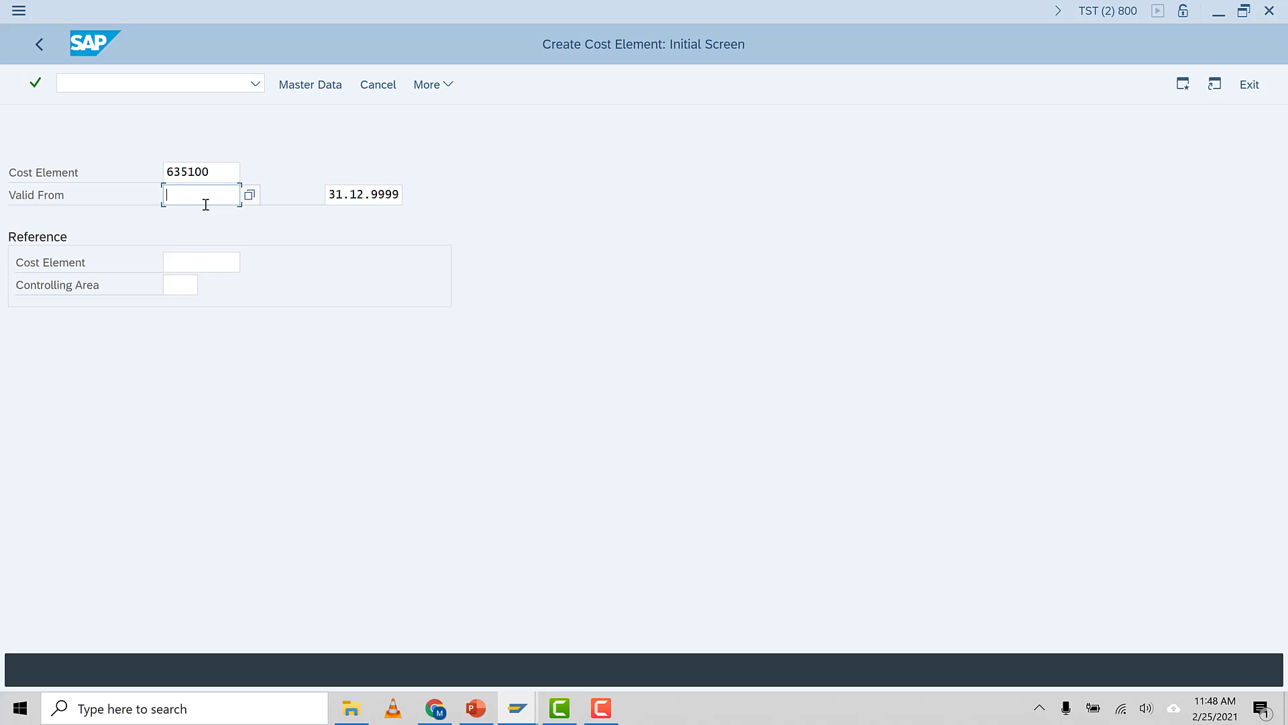
pyautogui.click(204, 218)
pyautogui.press('Return')
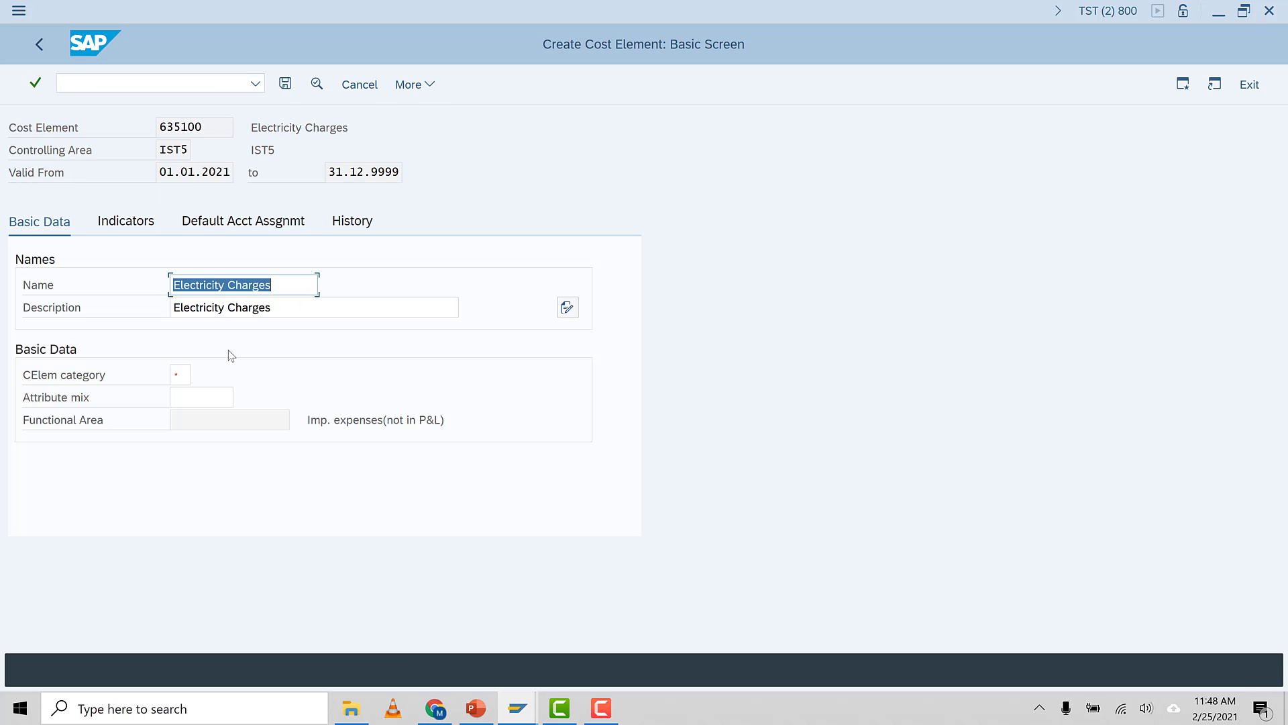
pyautogui.click(271, 292)
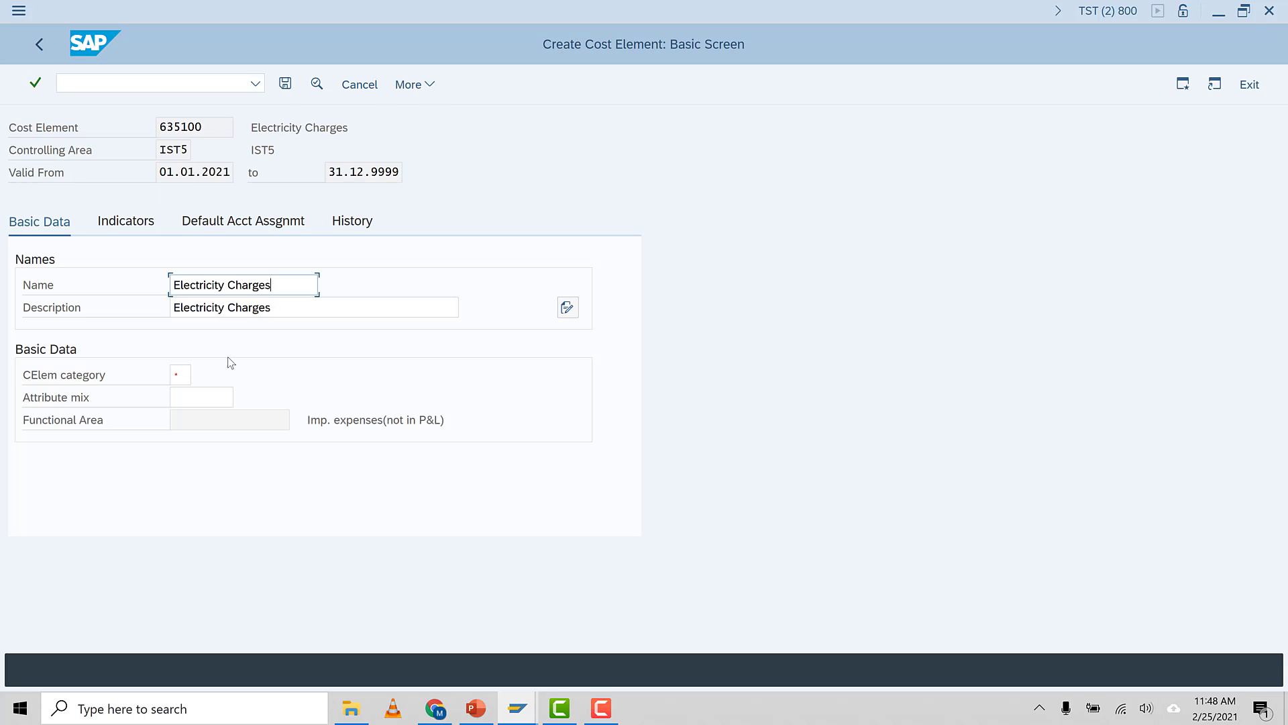
pyautogui.click(177, 378)
pyautogui.press('F4')
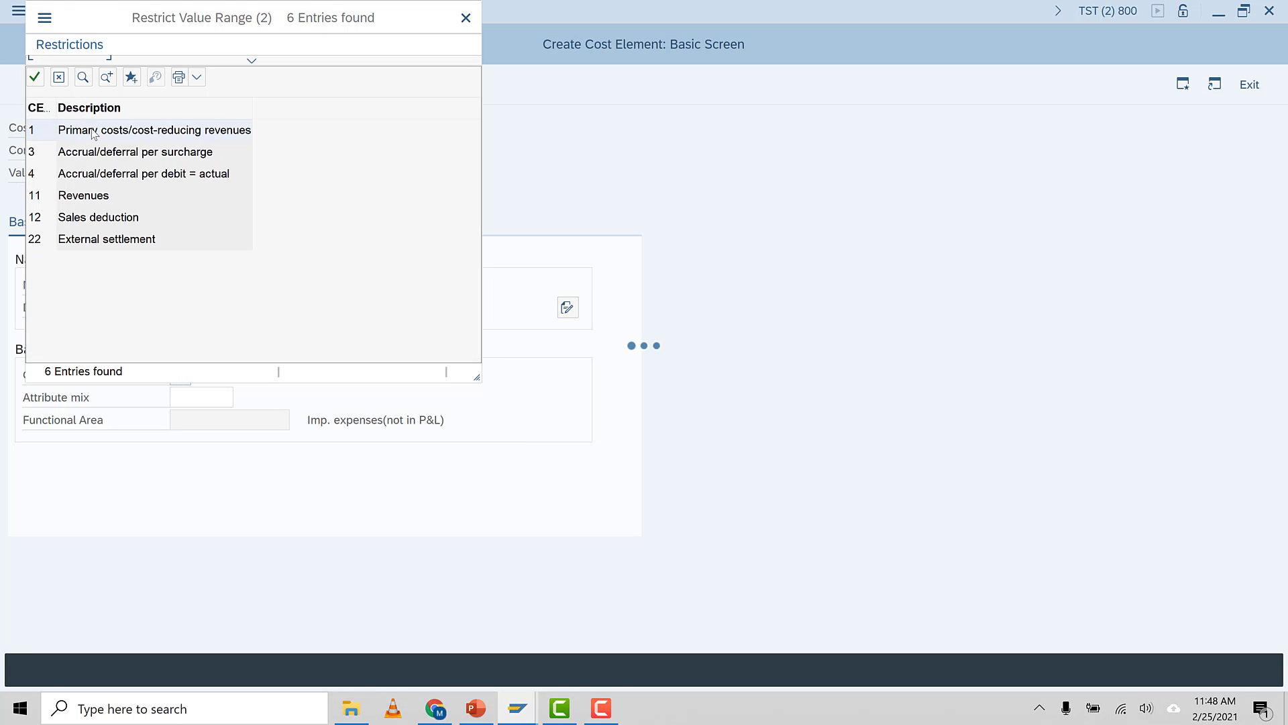
pyautogui.doubleClick(92, 130)
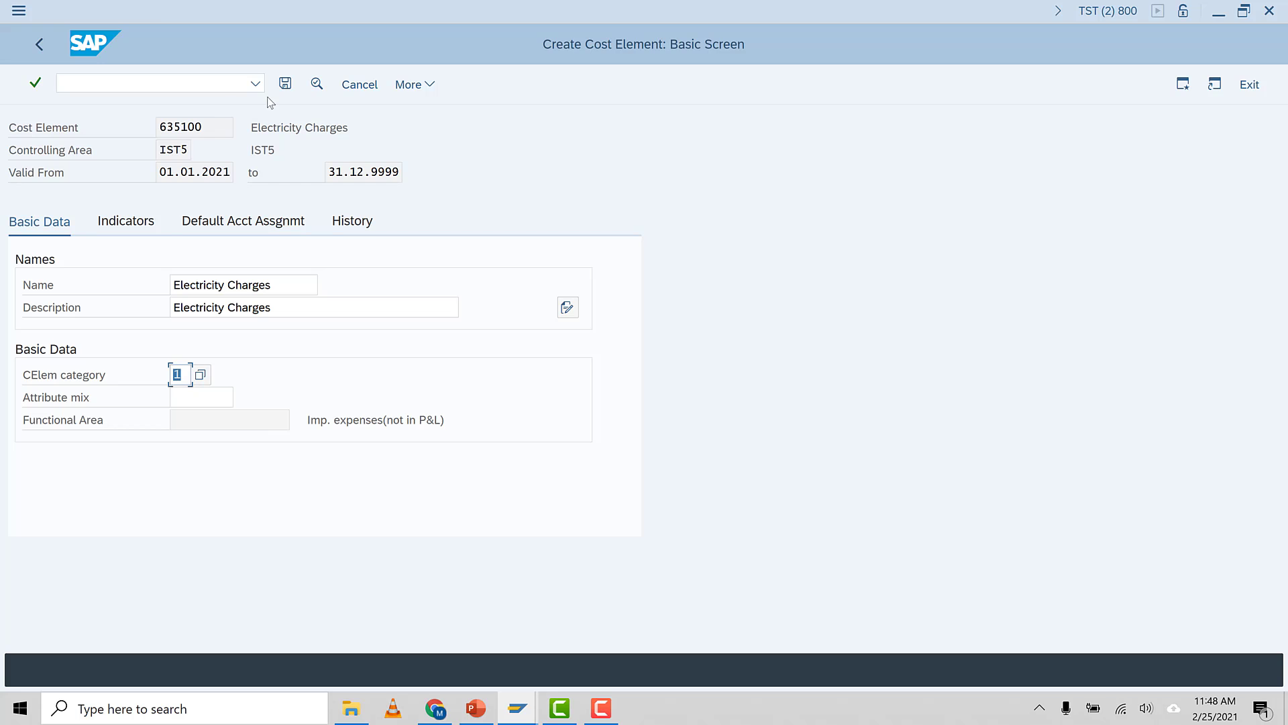
pyautogui.click(284, 85)
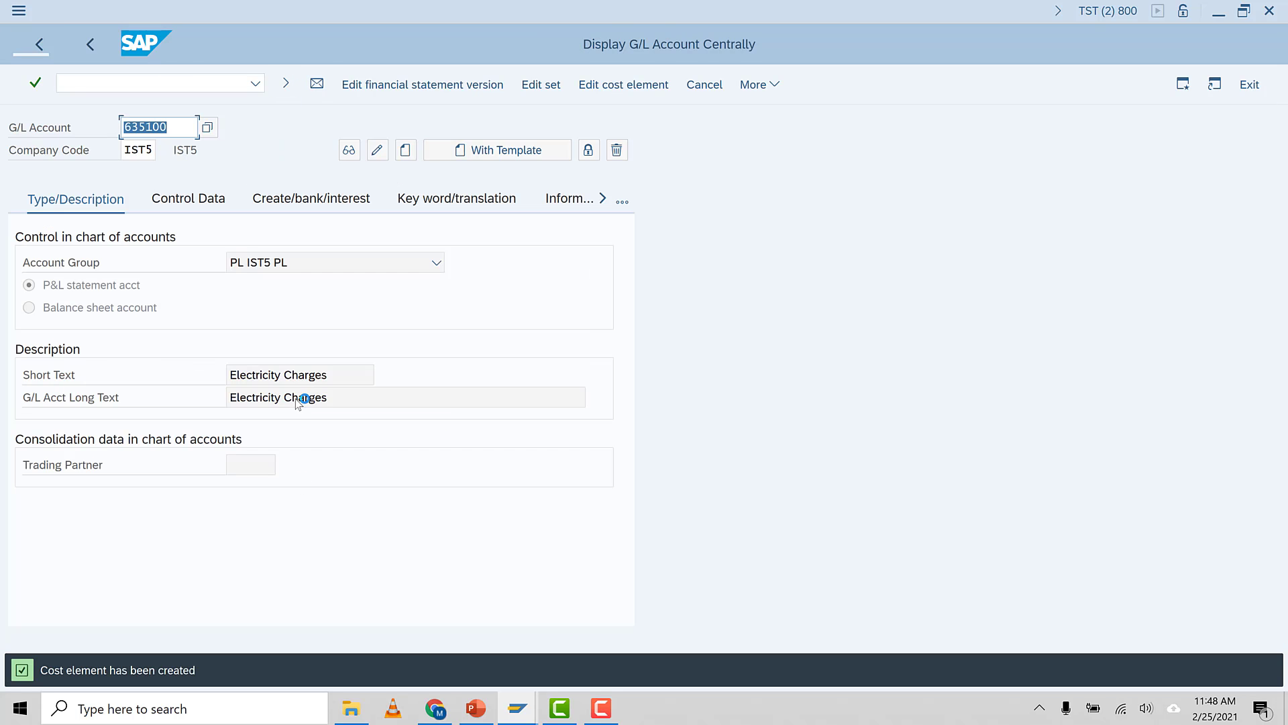
# Enter G/L account 635200 and start creating it with account group PL IST5 PL
pyautogui.click(177, 126)
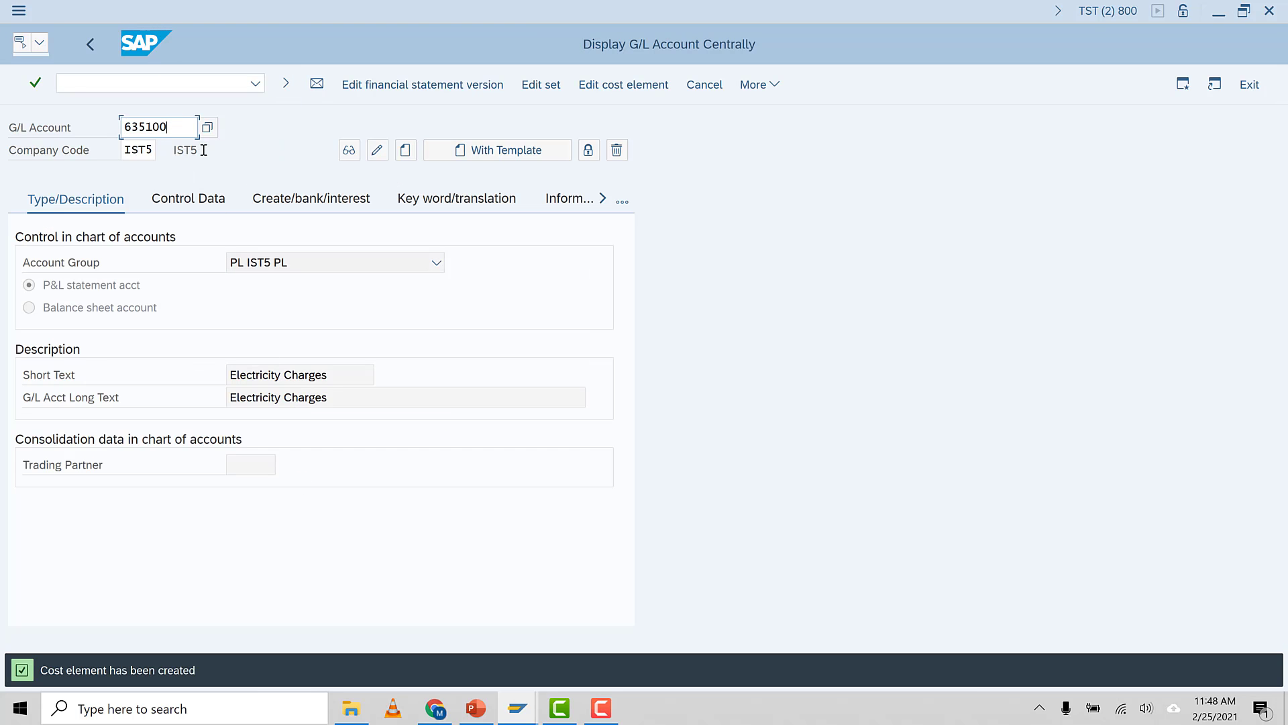
pyautogui.press('BackSpace')
pyautogui.press('BackSpace')
pyautogui.press('BackSpace')
pyautogui.press('BackSpace')
pyautogui.press('BackSpace')
pyautogui.press('BackSpace')
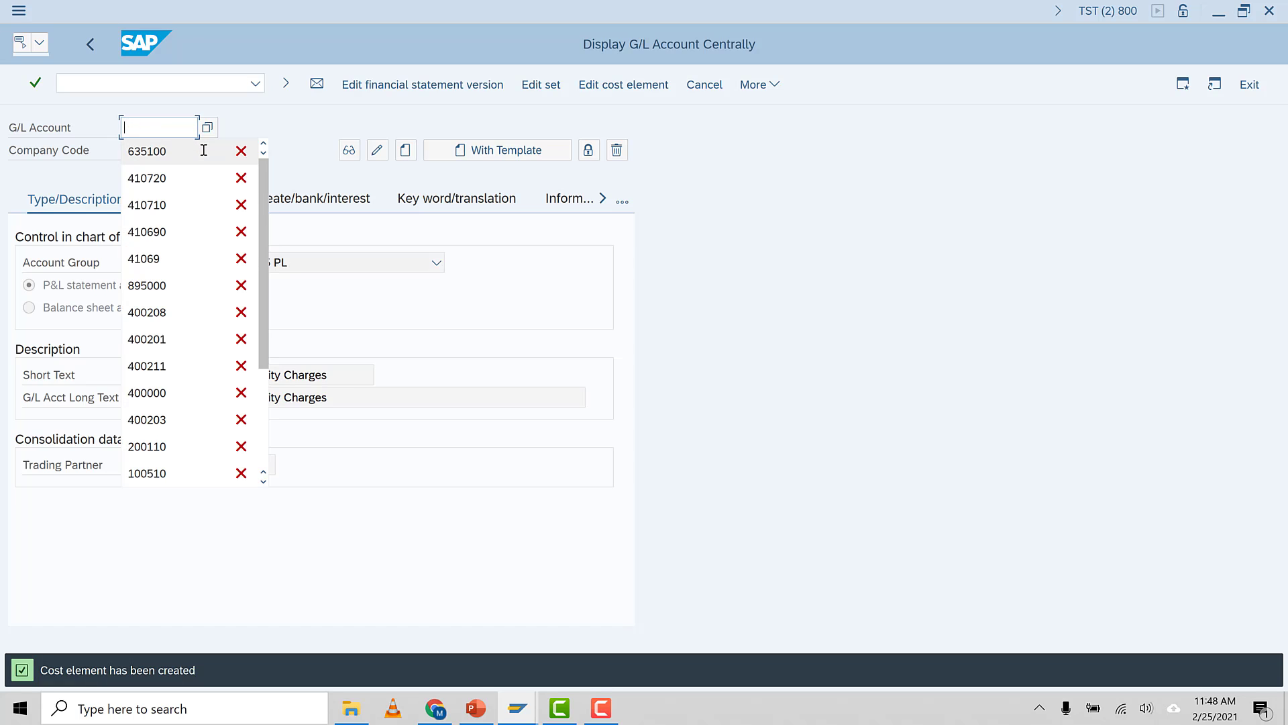
pyautogui.write('63')
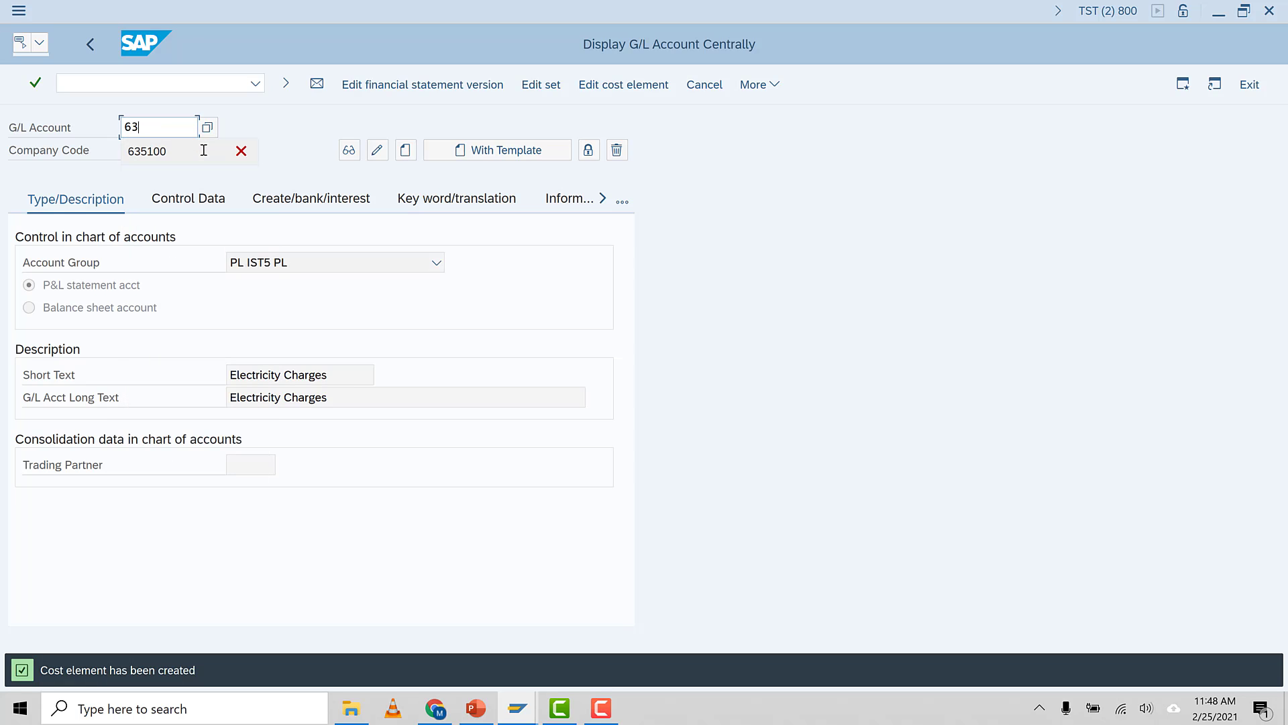
pyautogui.write('5200')
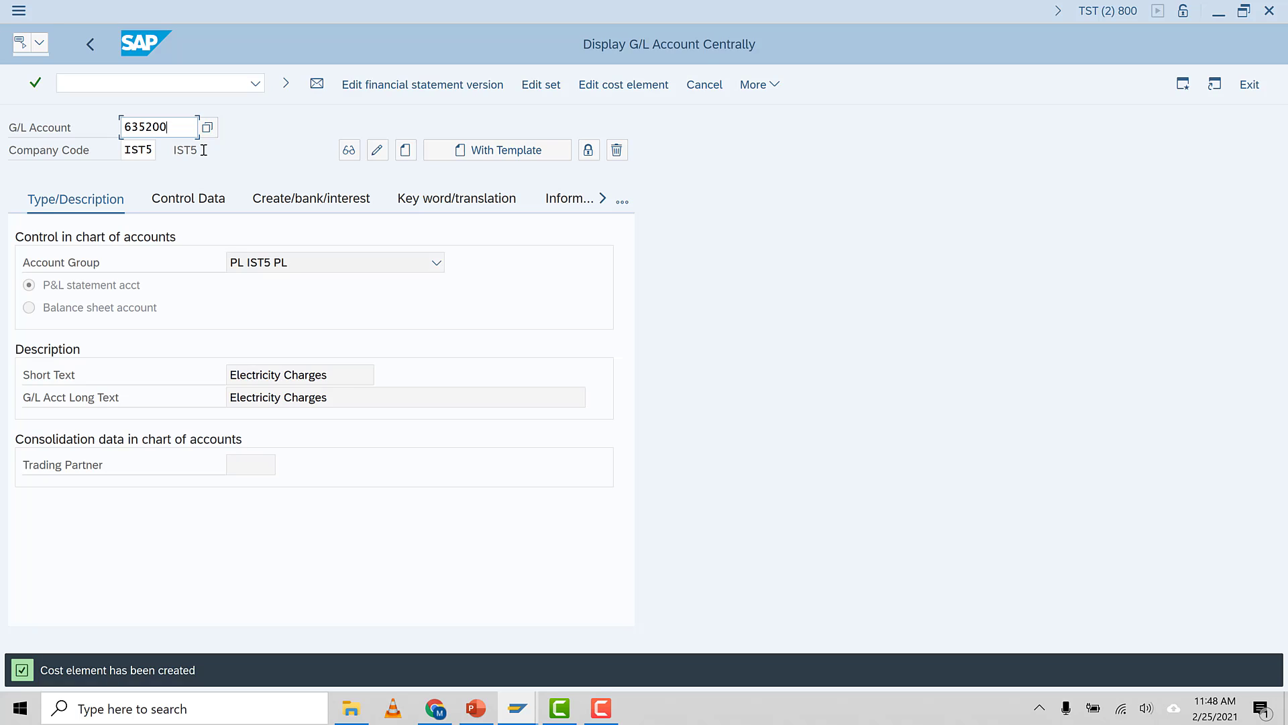
pyautogui.press('F5')
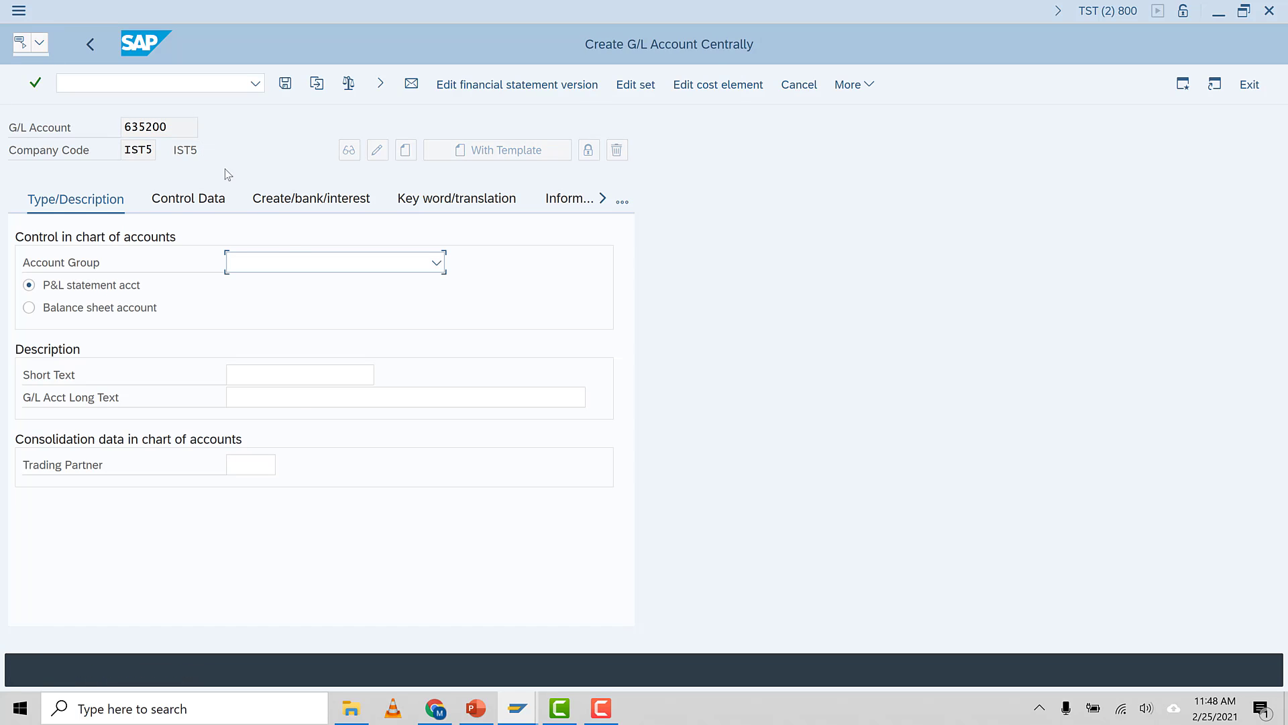
pyautogui.click(436, 263)
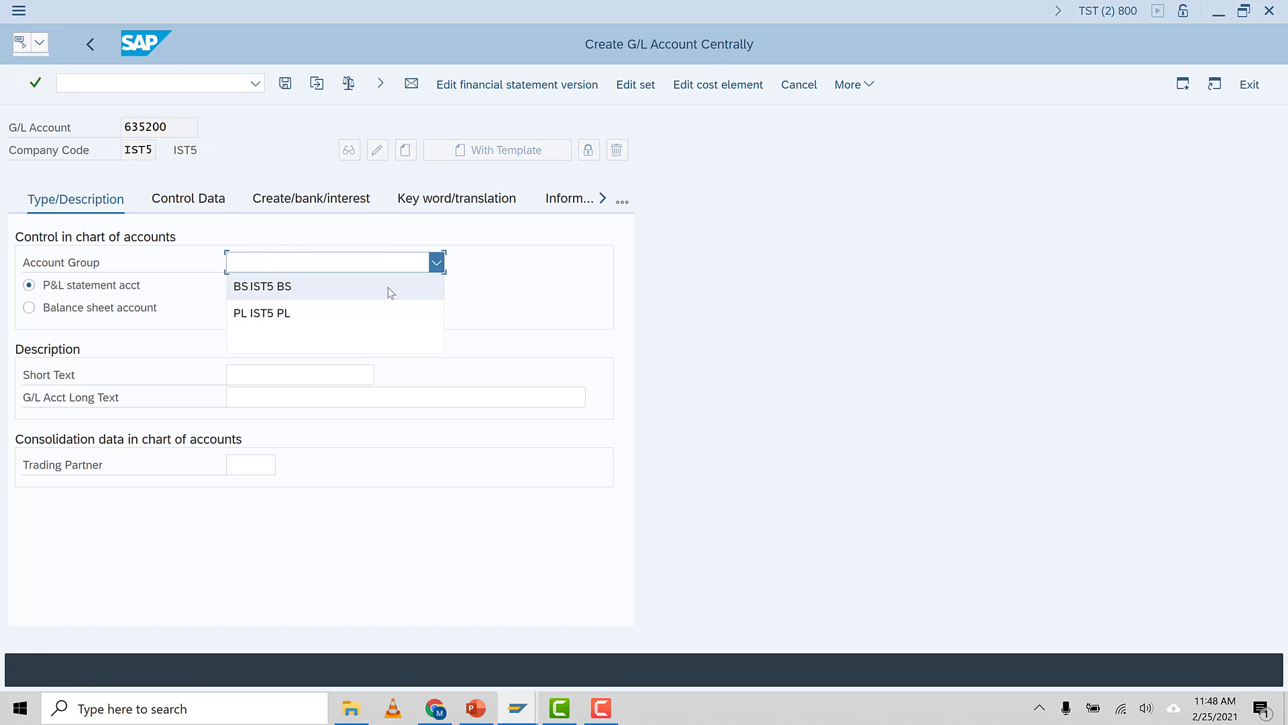
pyautogui.click(282, 312)
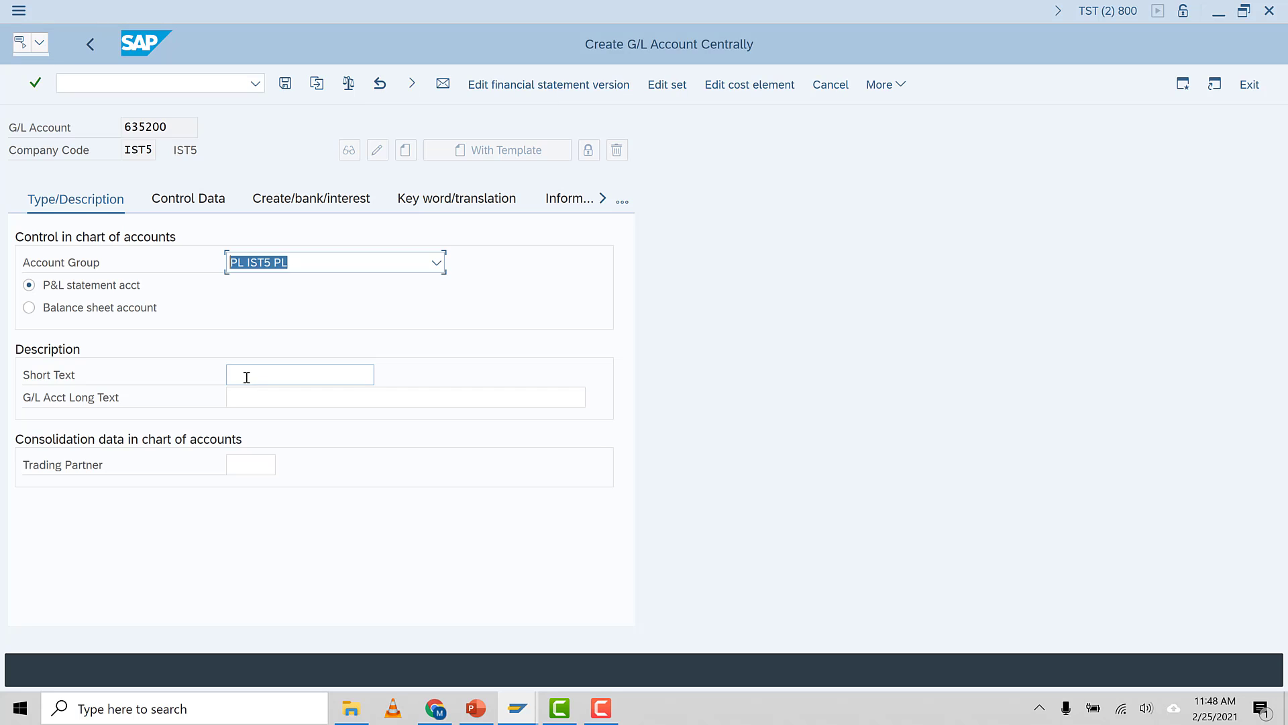
# Enter Water Charges as both the short text and the G/L account long text
pyautogui.click(247, 378)
pyautogui.write('Water')
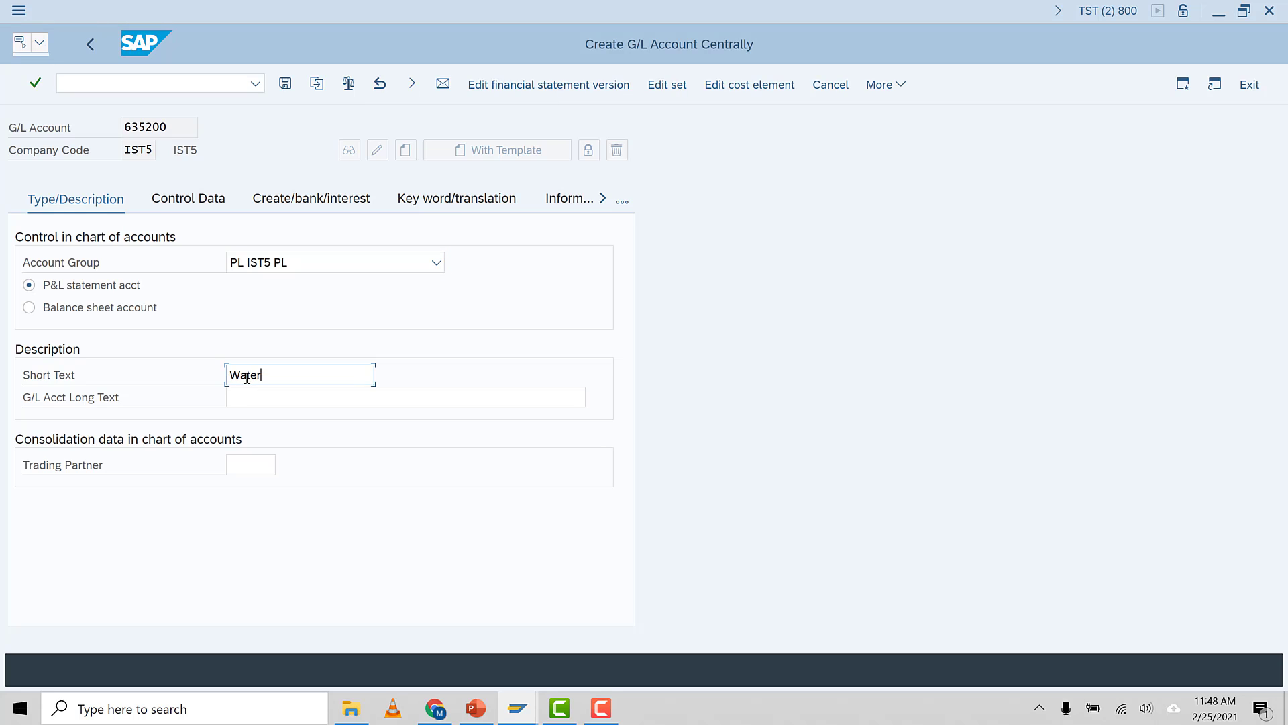
pyautogui.write(' Charges')
pyautogui.moveTo(324, 375); pyautogui.dragTo(153, 377)
pyautogui.hotkey('ctrl', 'c')
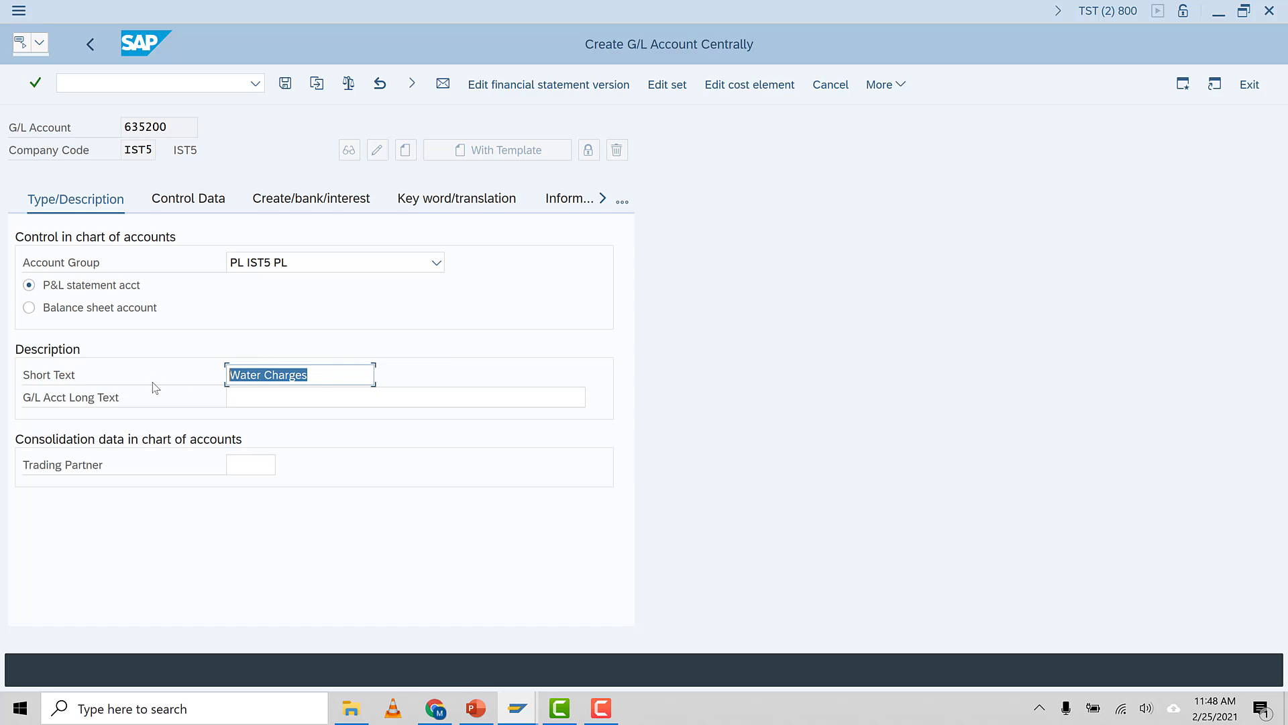
pyautogui.click(253, 403)
pyautogui.hotkey('ctrl', 'v')
# Enable line item display in the control data and set the sort key to 001 from its value list
pyautogui.click(202, 201)
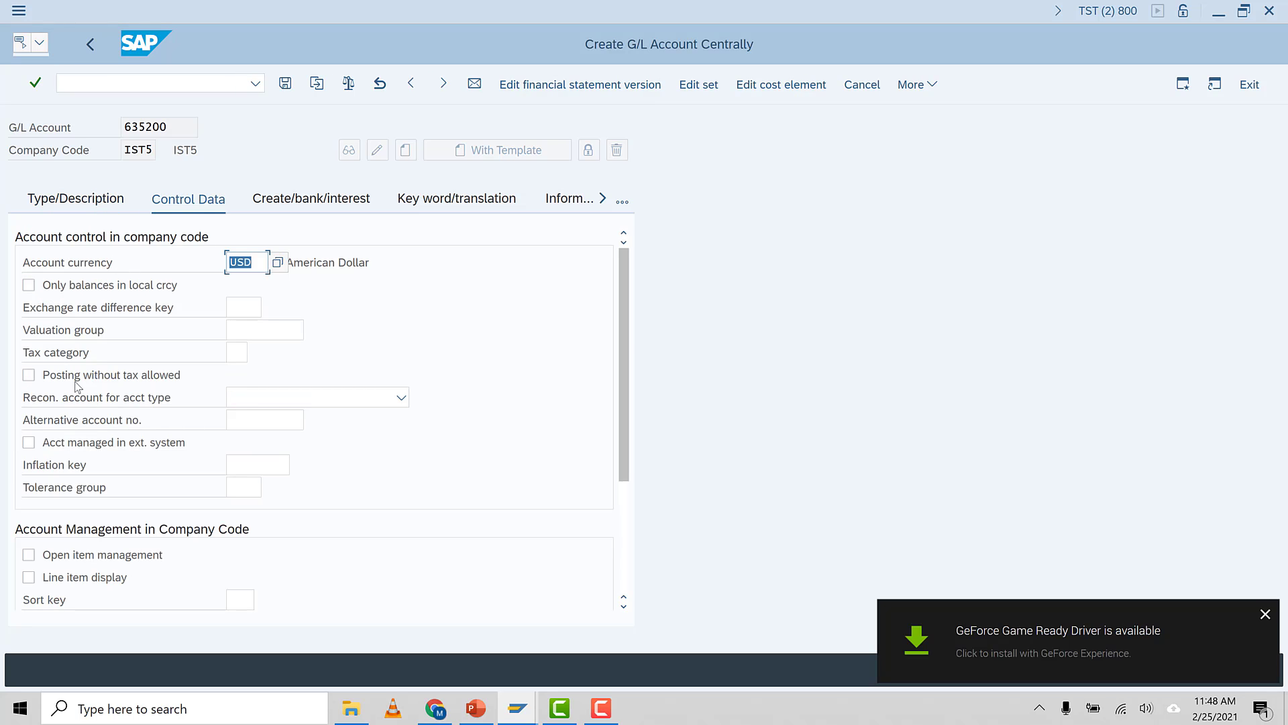
pyautogui.click(57, 580)
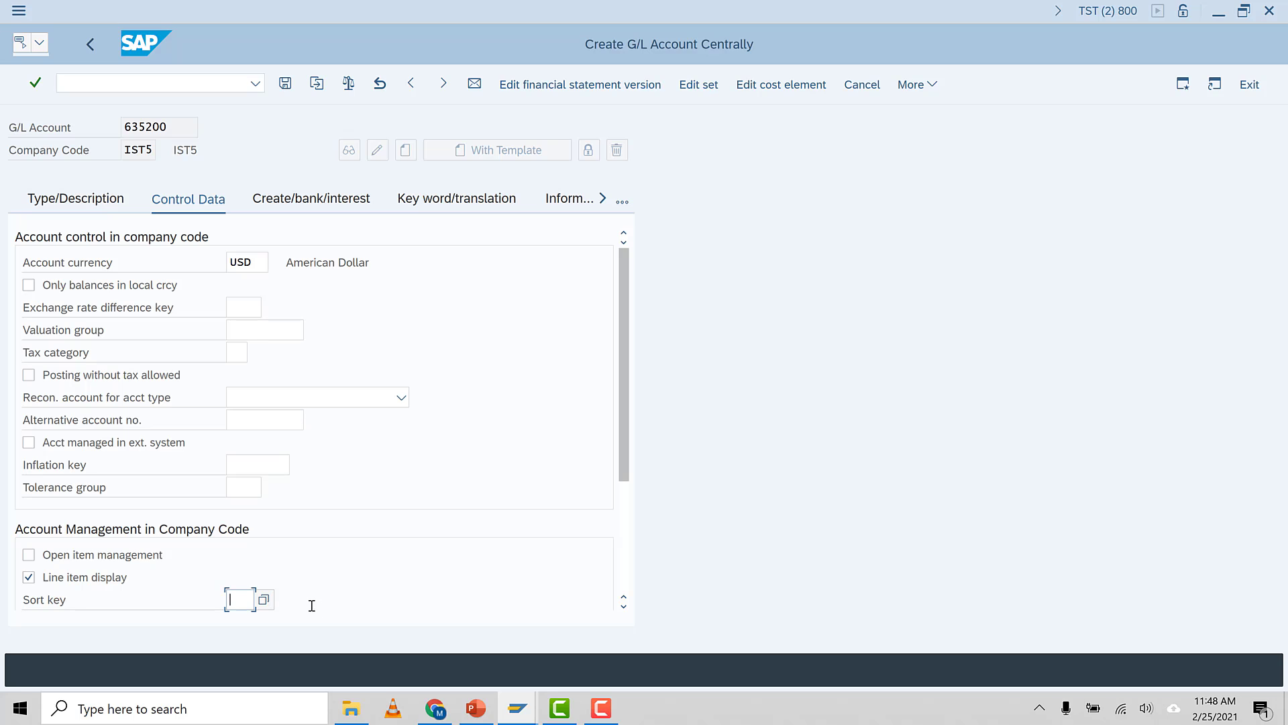
pyautogui.click(263, 599)
pyautogui.click(249, 622)
# Set the field status group to G001 and save the new G/L account
pyautogui.click(319, 206)
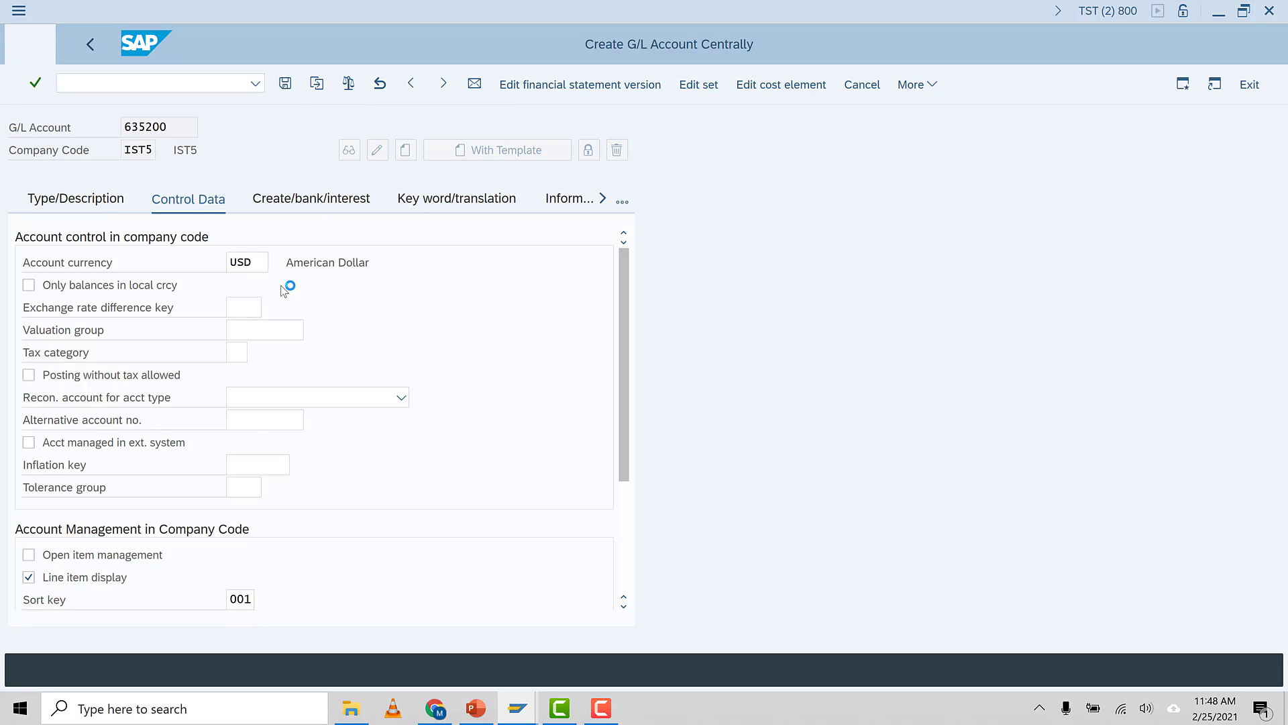
pyautogui.click(247, 264)
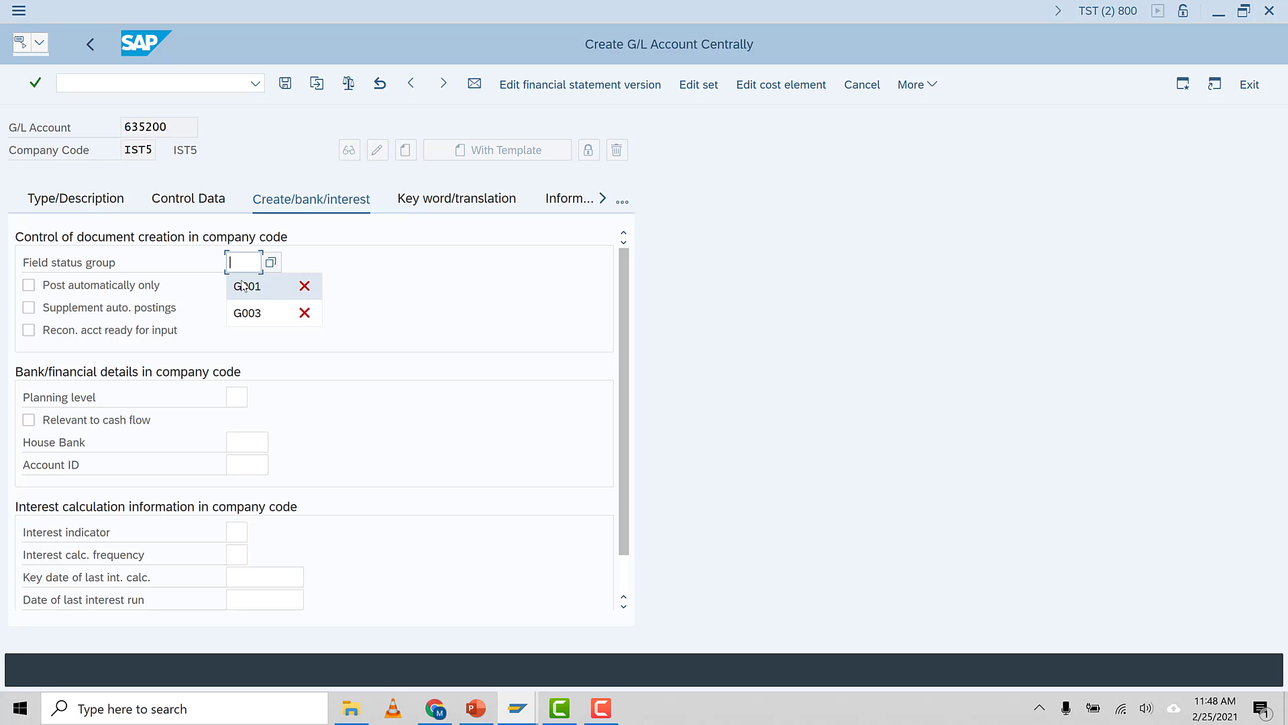
pyautogui.click(244, 284)
pyautogui.press('Return')
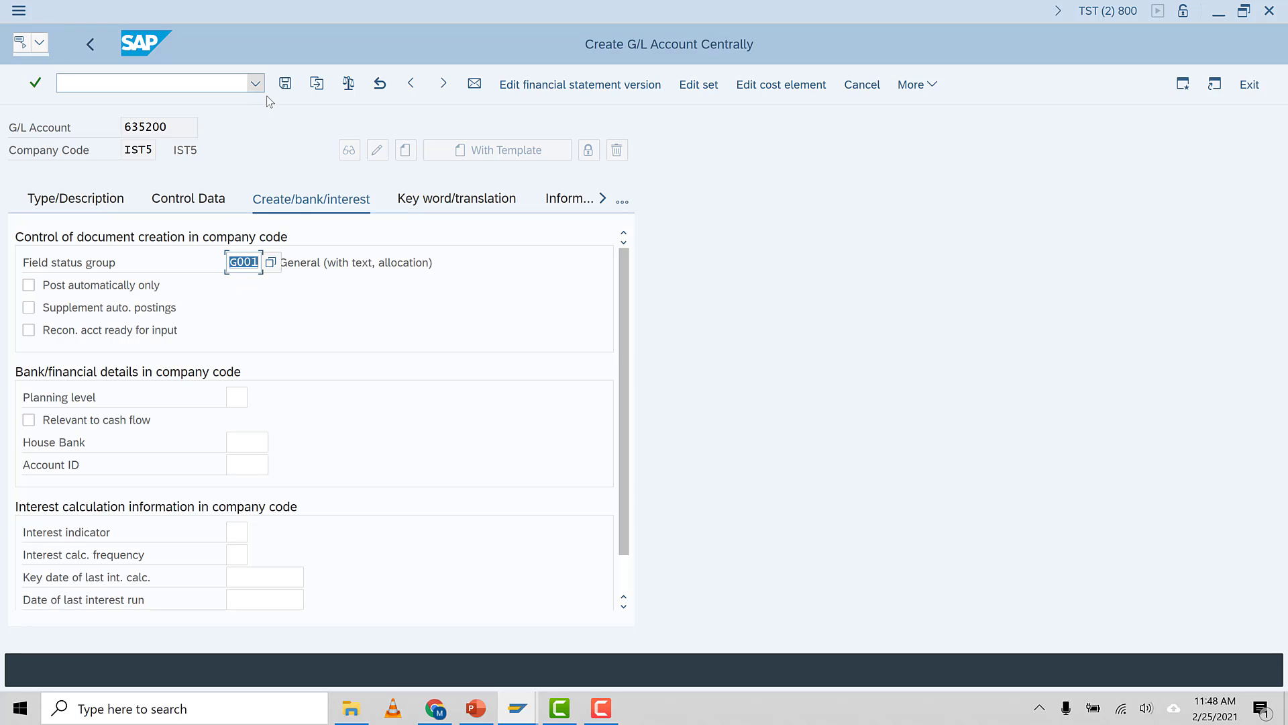
pyautogui.click(74, 214)
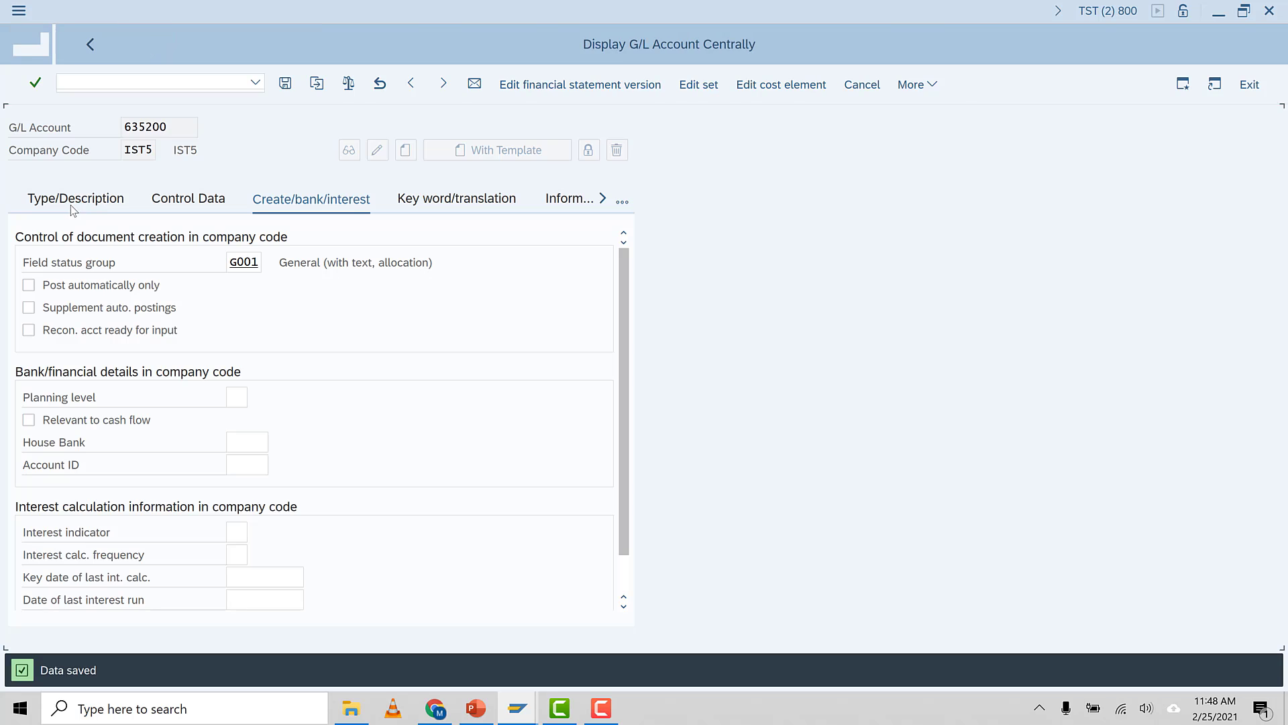
# Create the cost element for account 635200 valid from 01.01.2021 with category 1 and save it
pyautogui.click(627, 85)
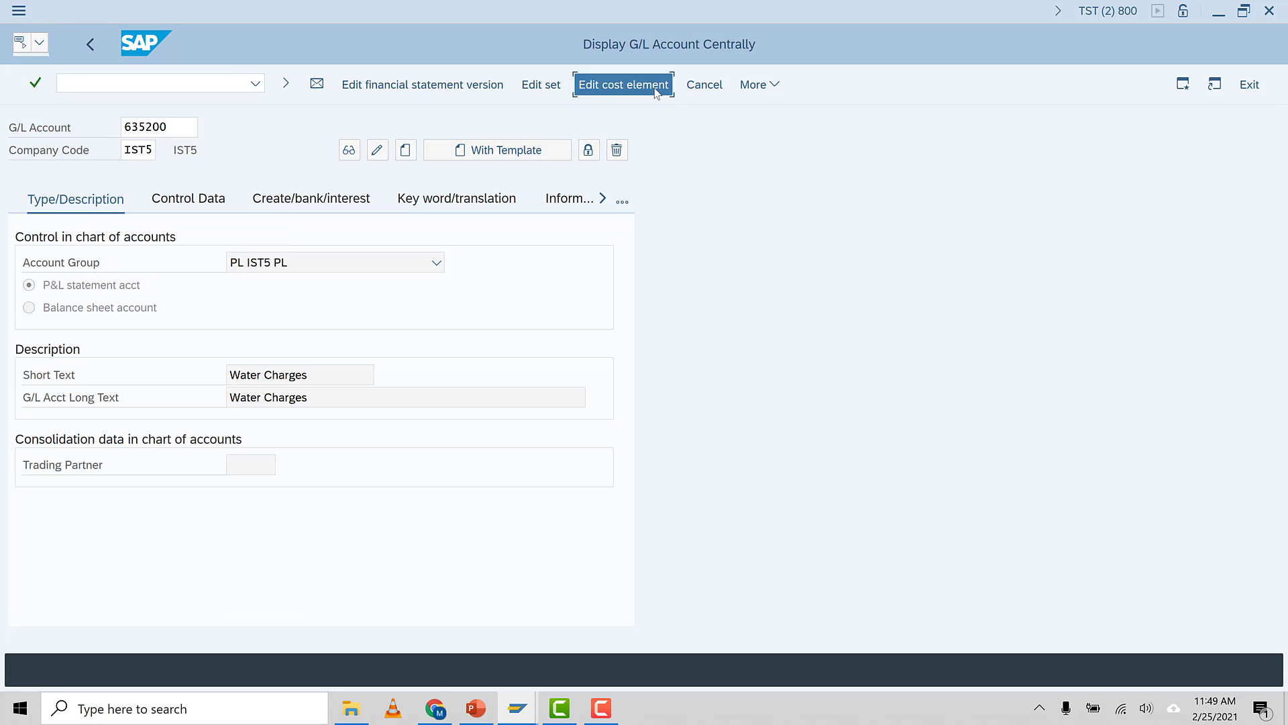
pyautogui.click(198, 196)
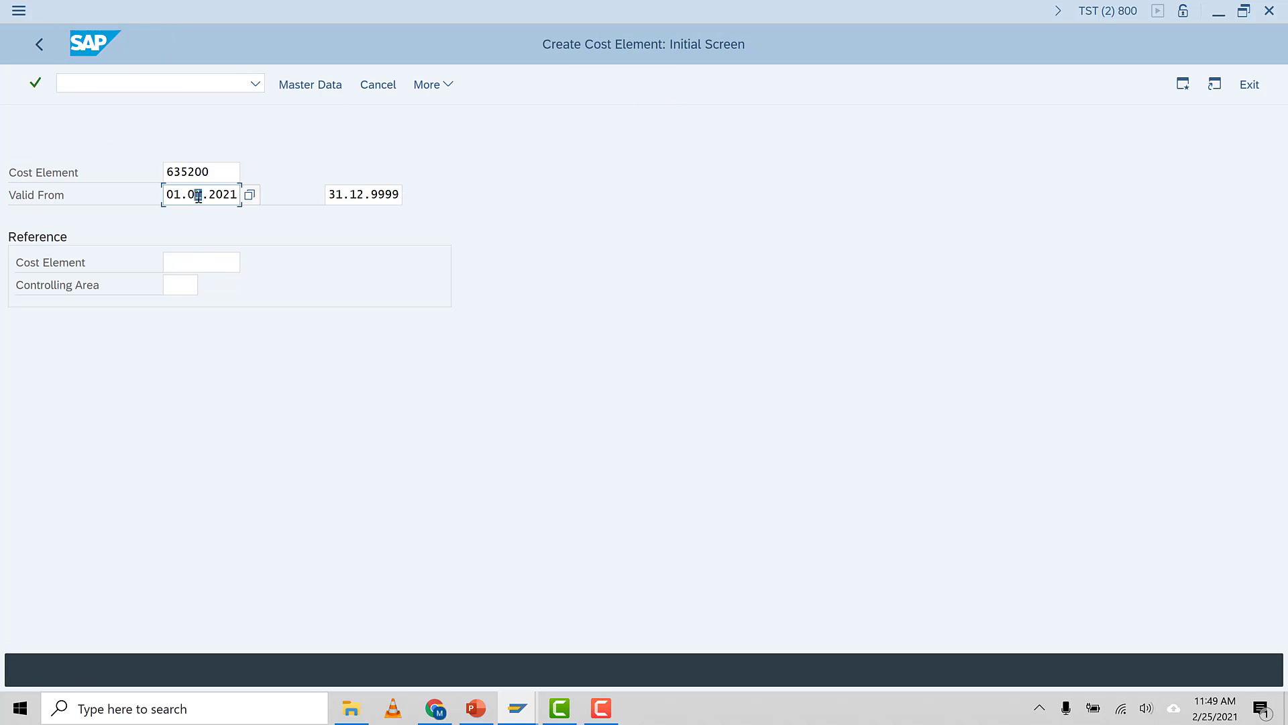
pyautogui.press('Return')
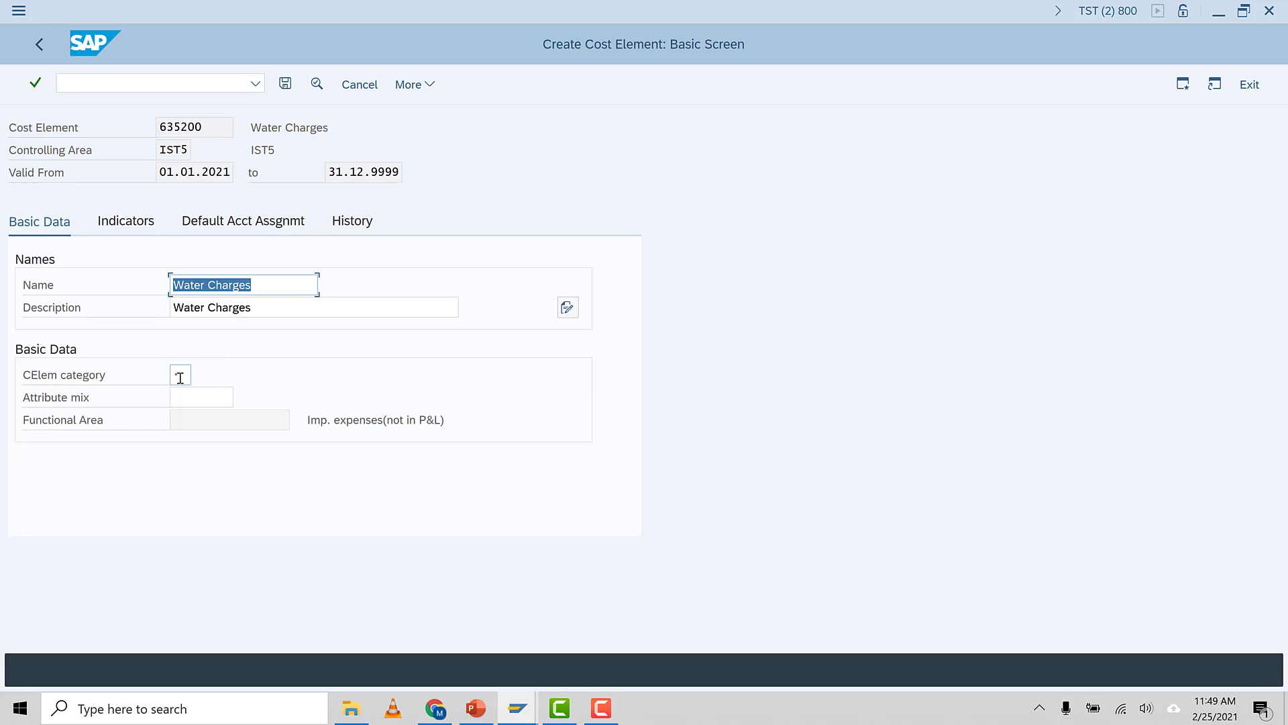
pyautogui.click(180, 375)
pyautogui.click(177, 391)
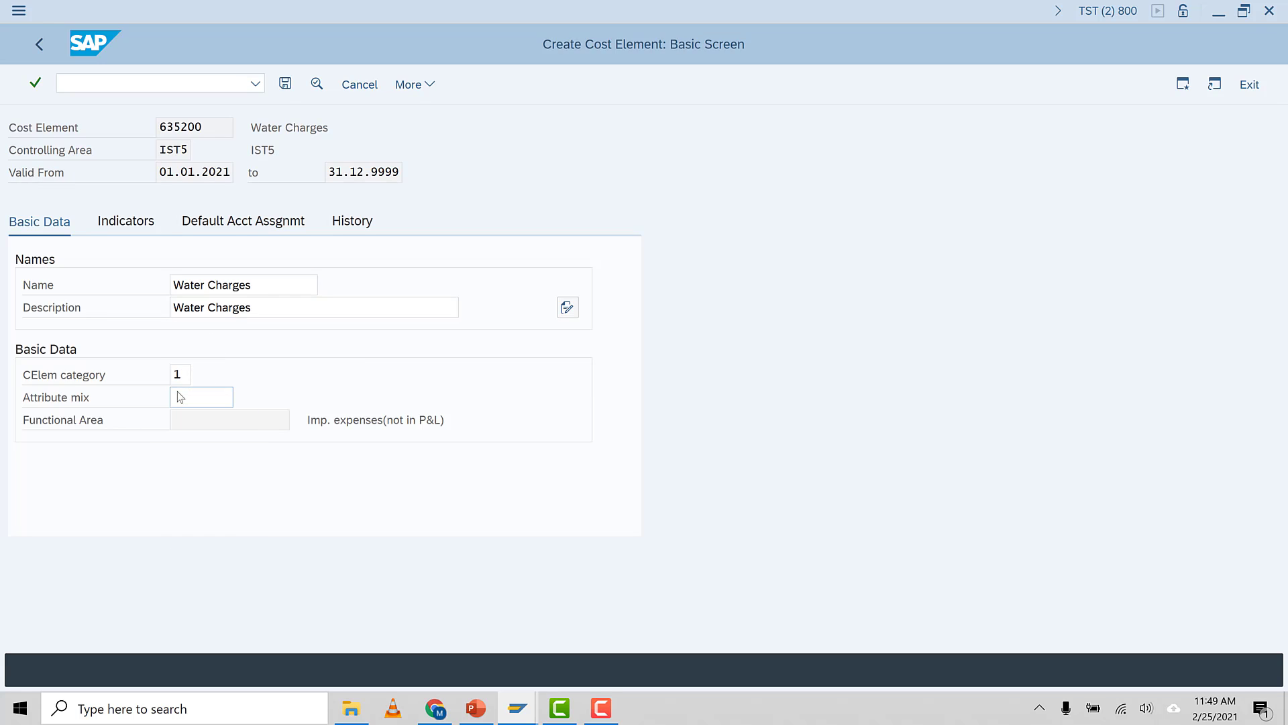
pyautogui.press('Return')
pyautogui.click(287, 86)
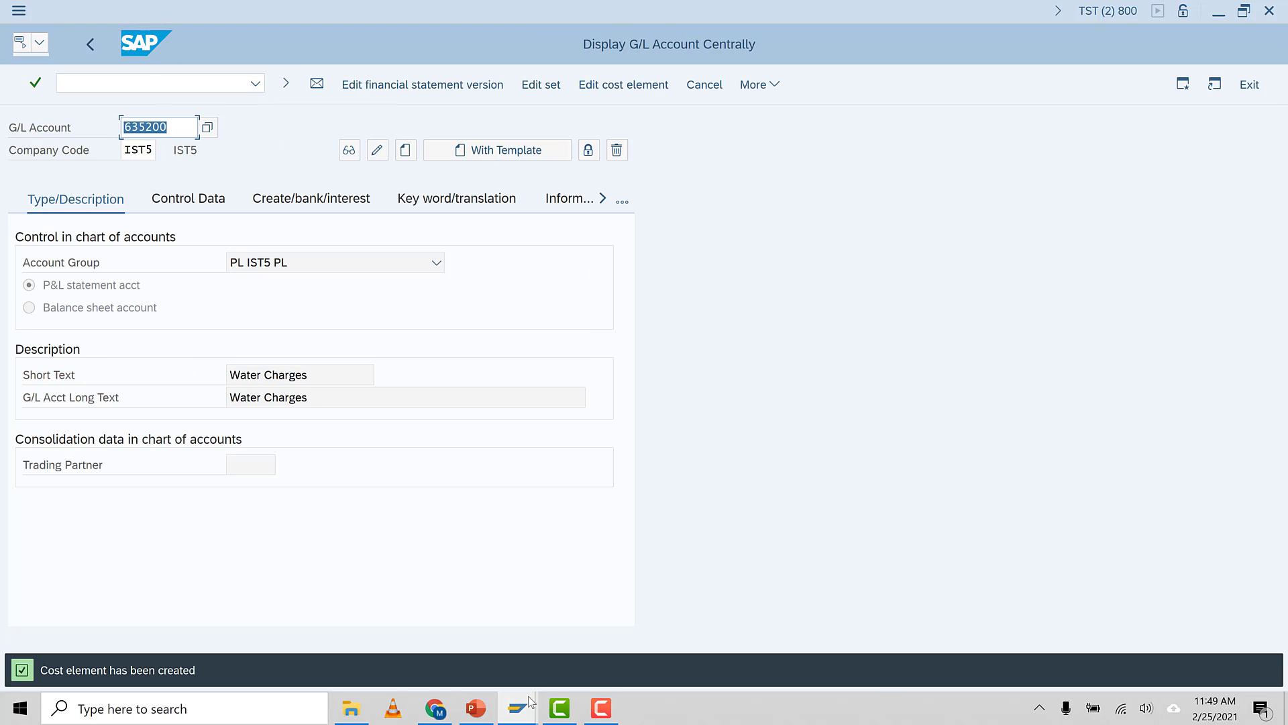
# Switch to the cost element planning session and pick cost element 635100 from the search help
pyautogui.moveTo(531, 702)
pyautogui.click(481, 630)
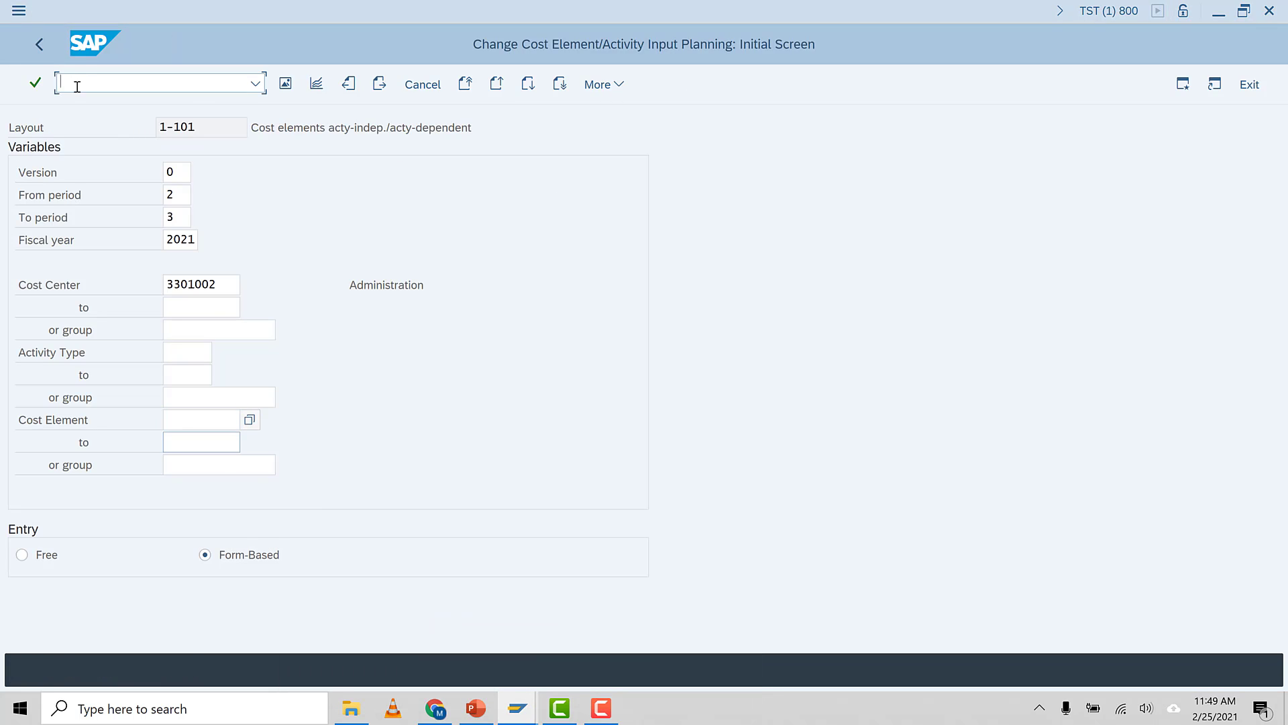
pyautogui.click(198, 421)
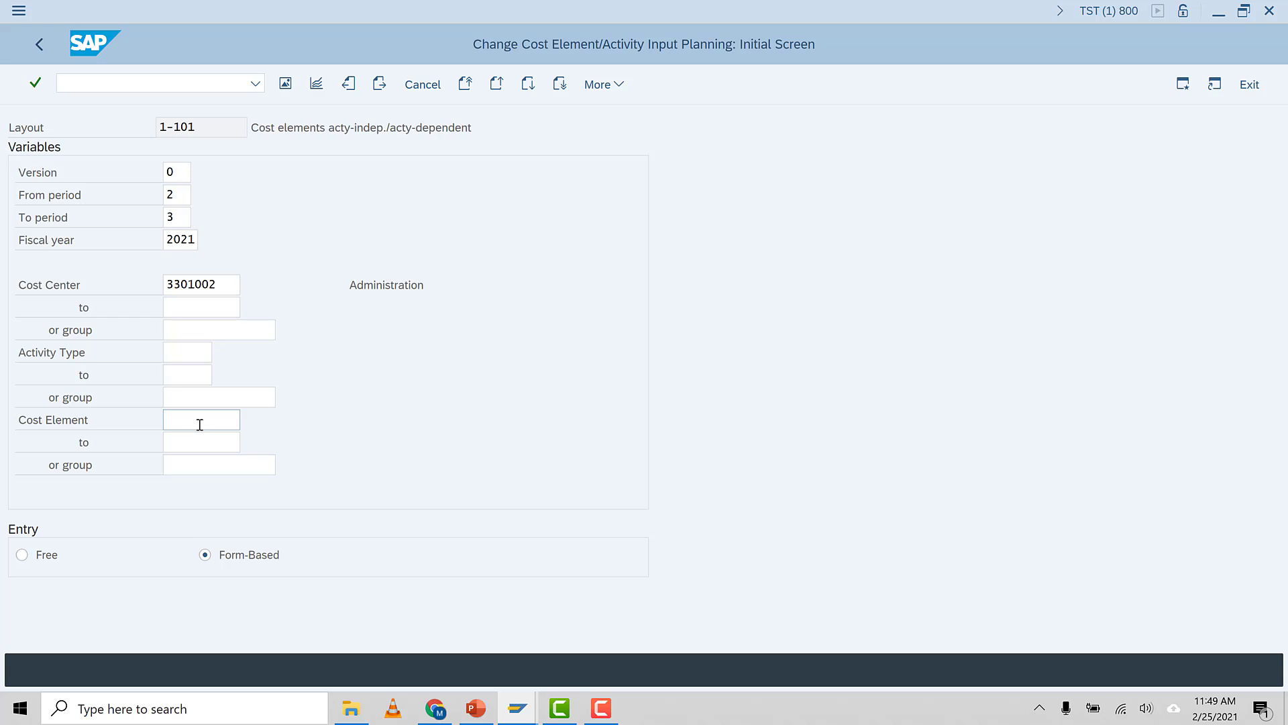
pyautogui.press('F4')
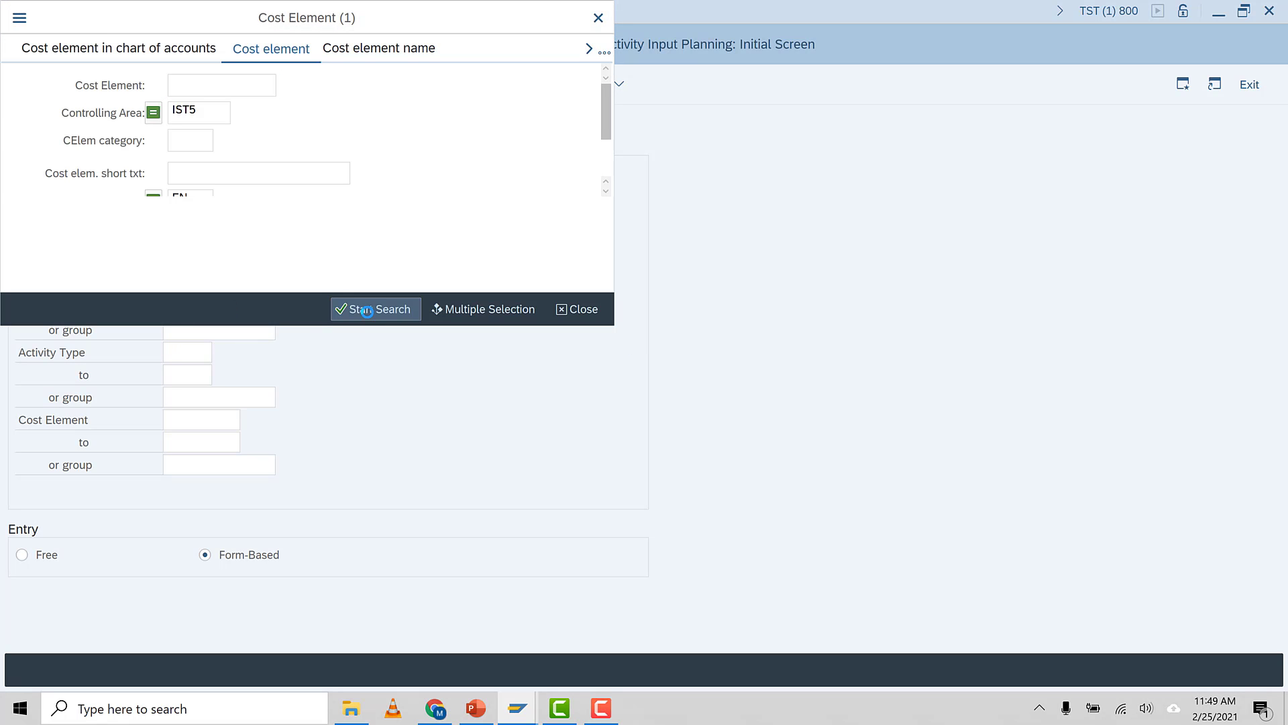
pyautogui.click(367, 310)
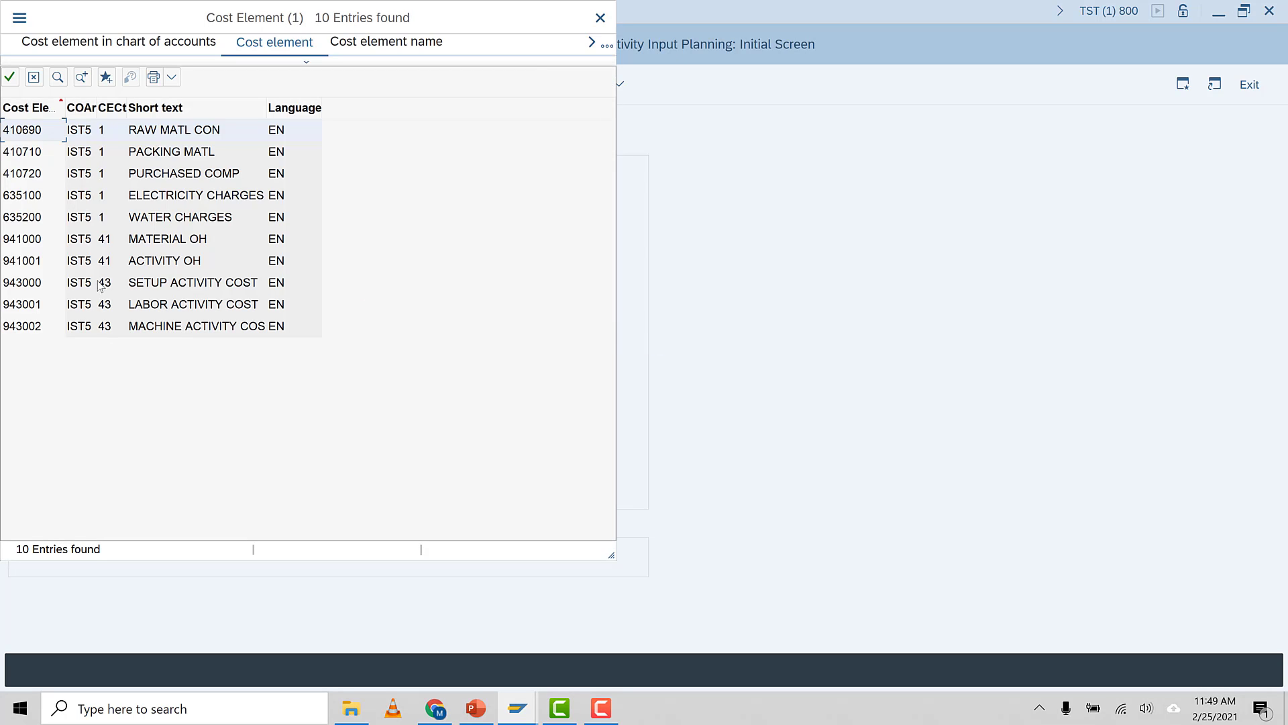
pyautogui.click(26, 200)
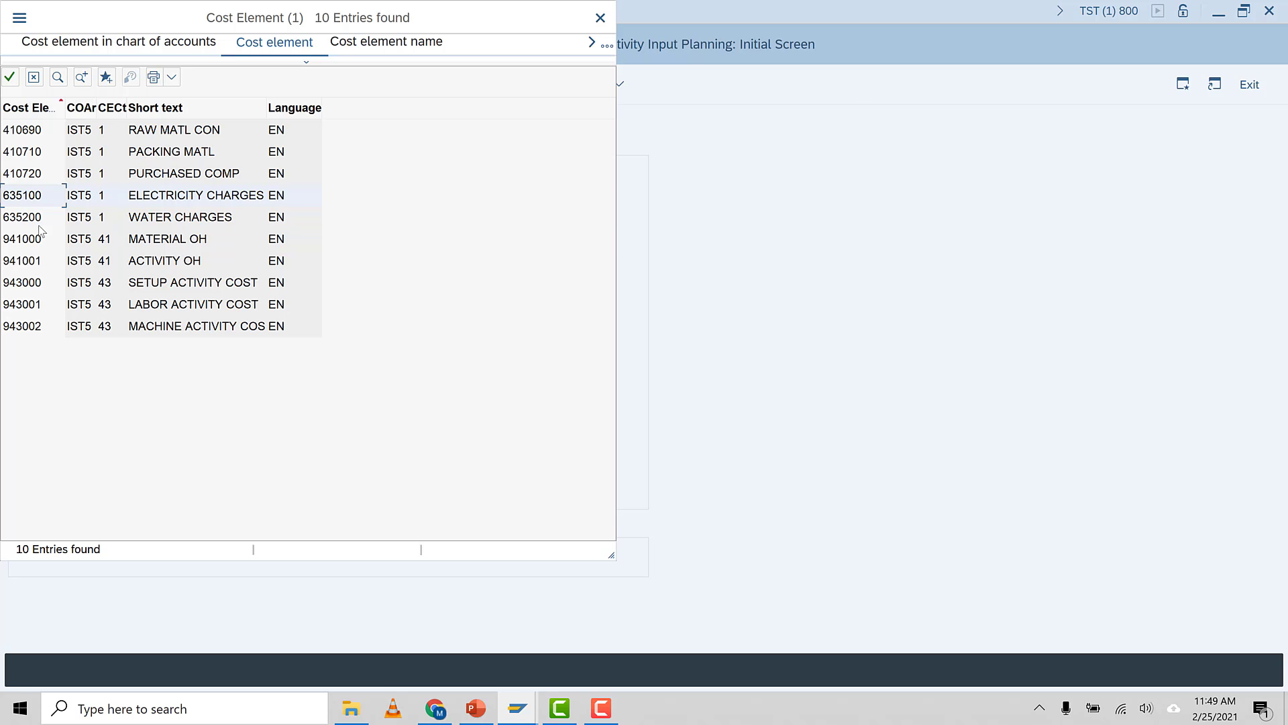
pyautogui.doubleClick(37, 204)
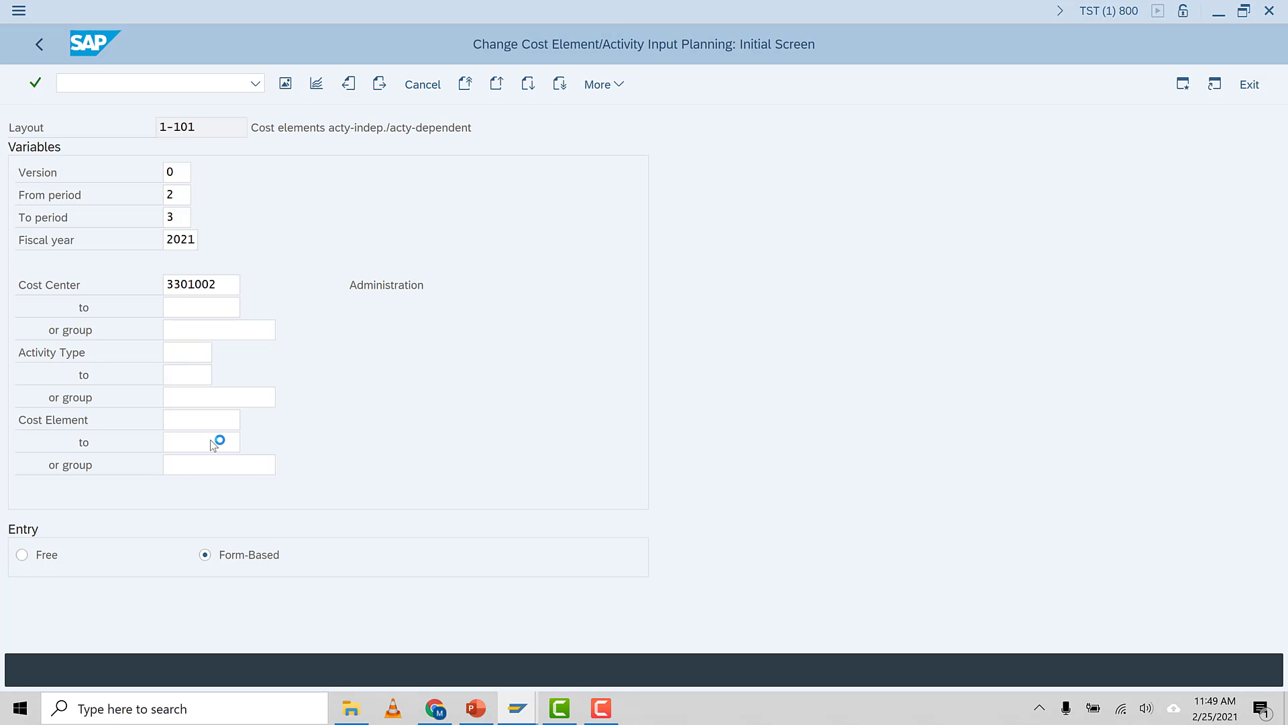
pyautogui.press('Return')
pyautogui.hotkey('ctrl', 'c')
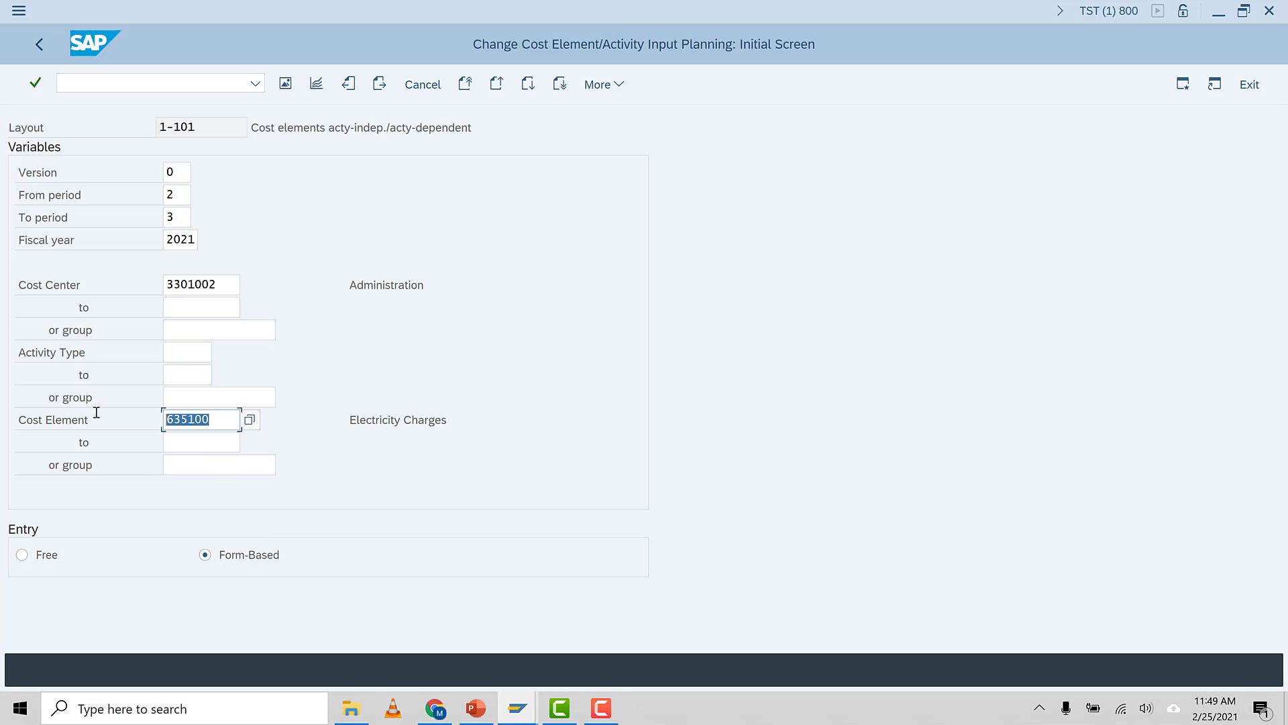
# Set the cost element range end to 635200 and open the planning overview
pyautogui.click(195, 443)
pyautogui.hotkey('ctrl', 'v')
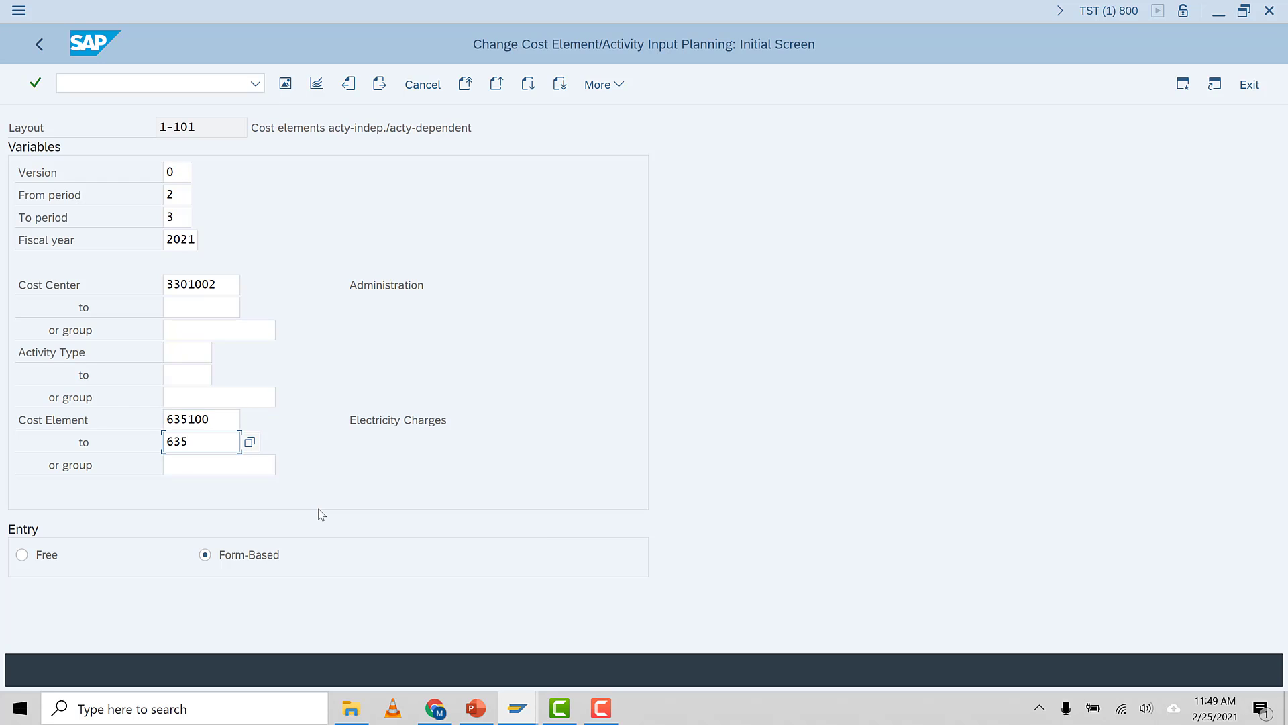
pyautogui.write('200')
pyautogui.press('Return')
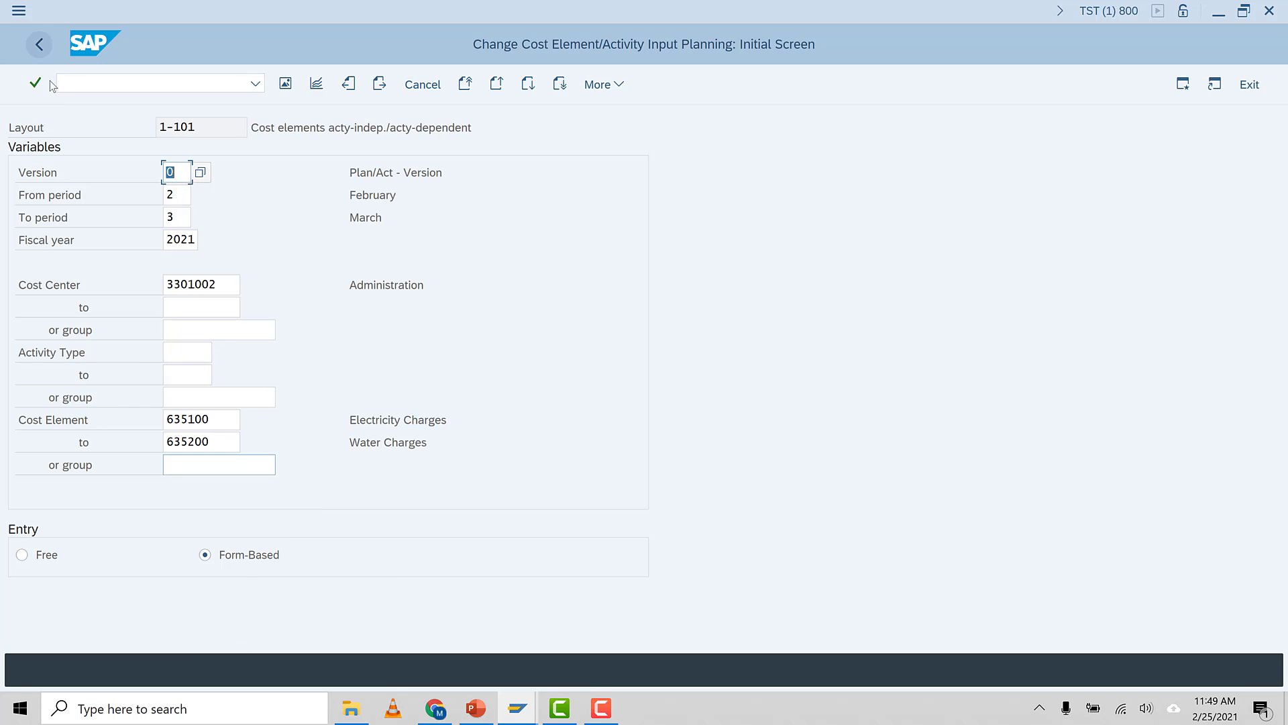
pyautogui.click(287, 84)
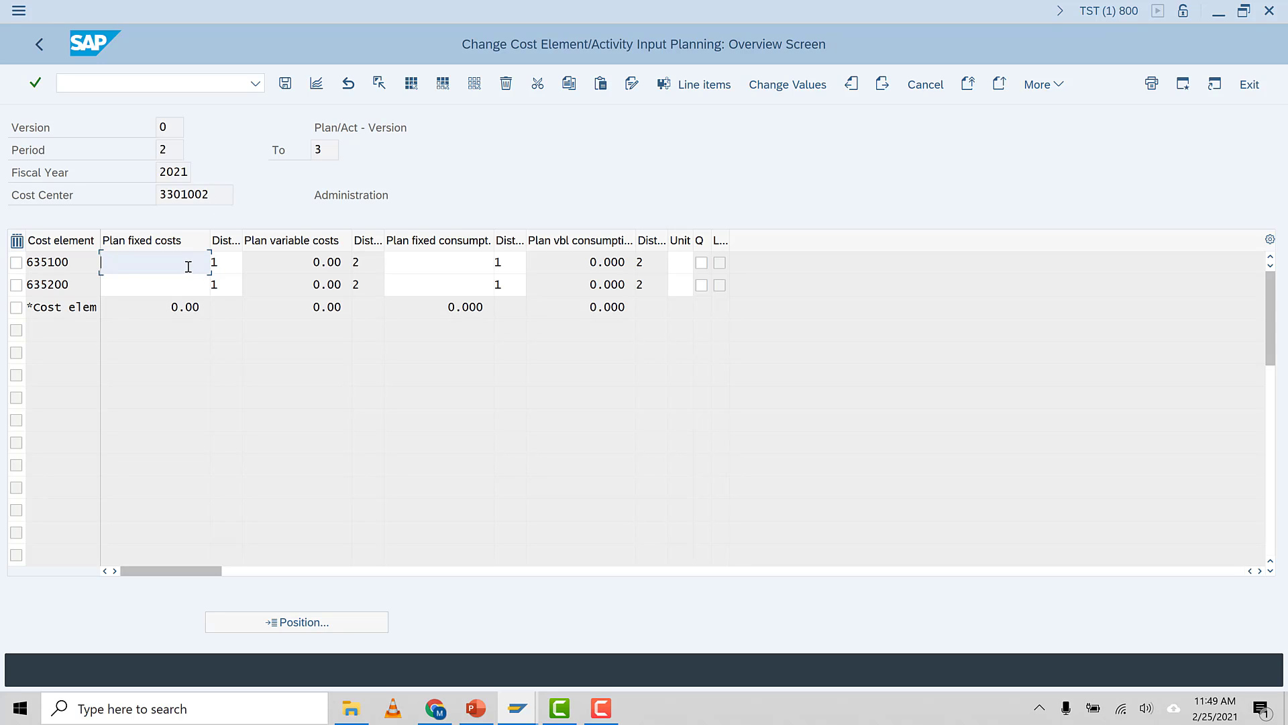
# Enter plan fixed costs of 1000 for cost elements 635100 and 635200
pyautogui.write('1000')
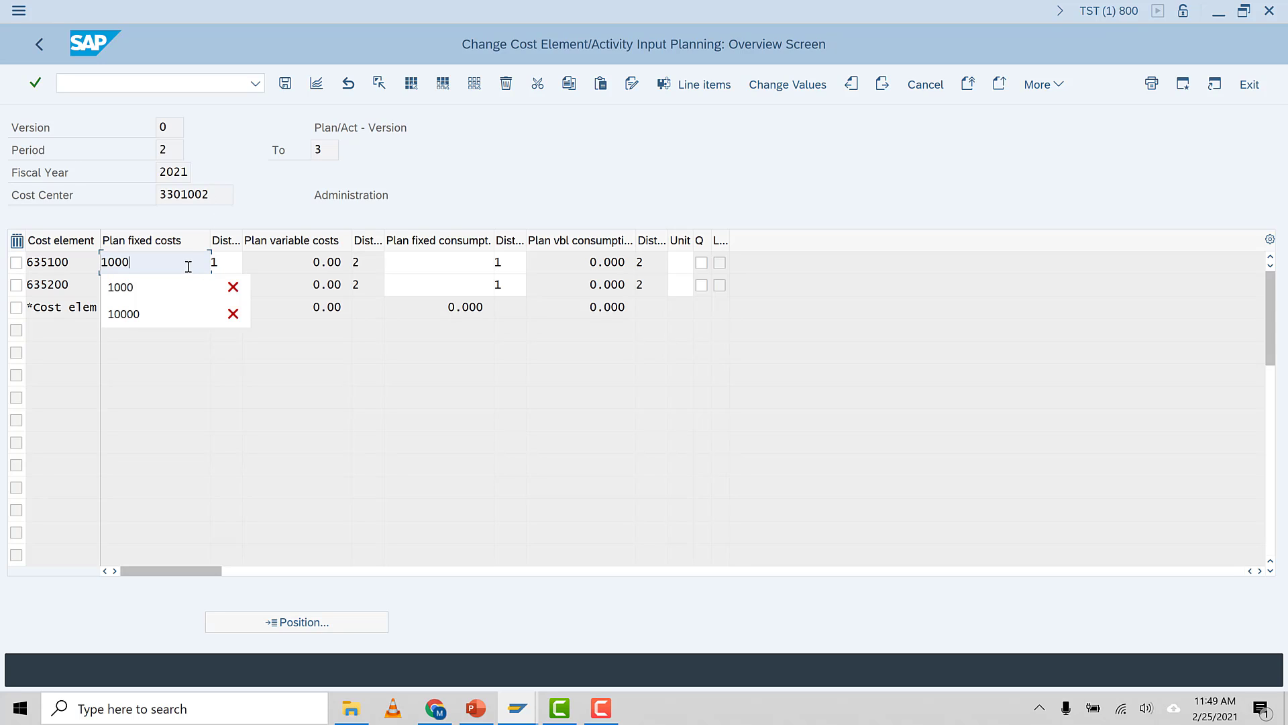
pyautogui.click(159, 284)
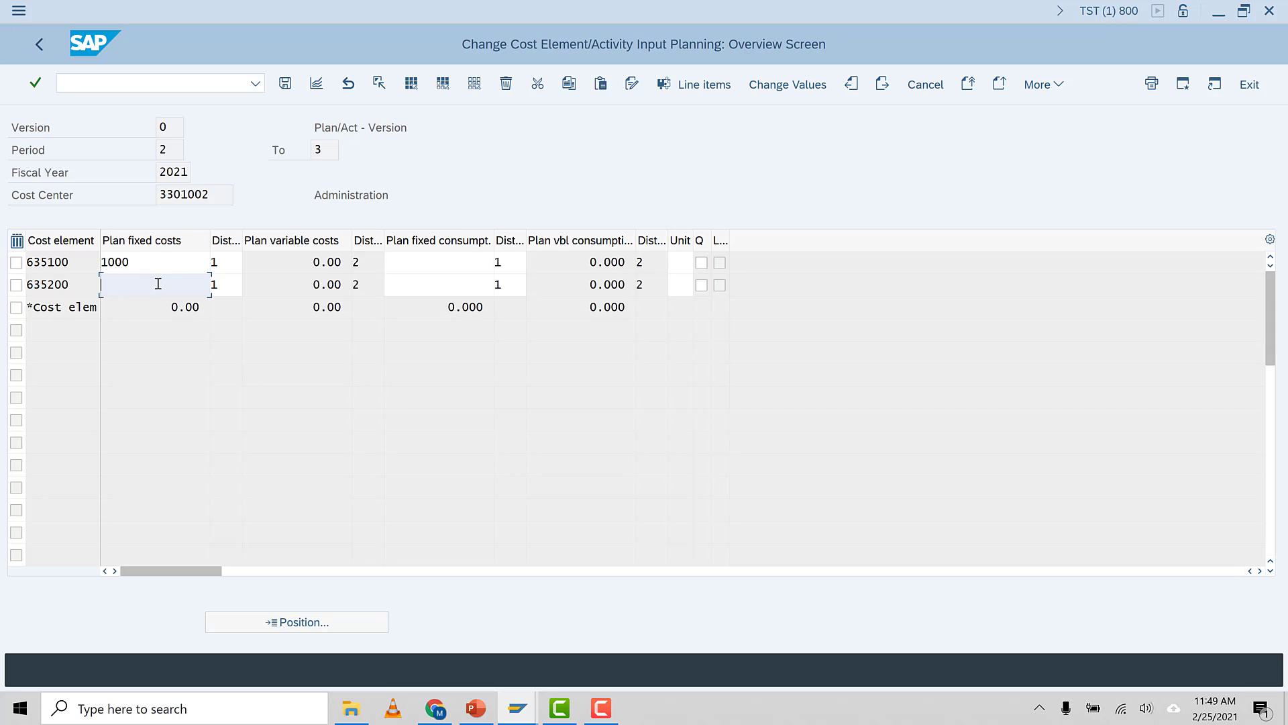
pyautogui.write('1')
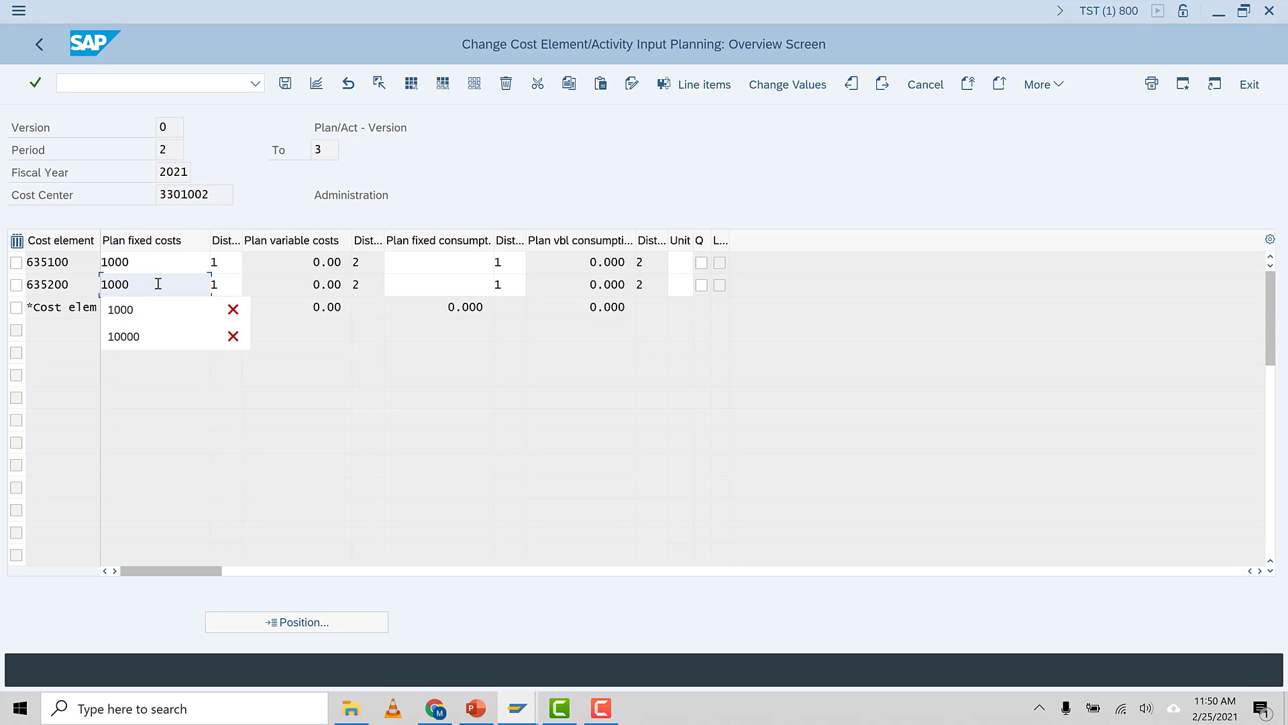
pyautogui.write('000')
# Set the plan fixed costs of both cost elements to 2000 and save the planning
pyautogui.click(148, 262)
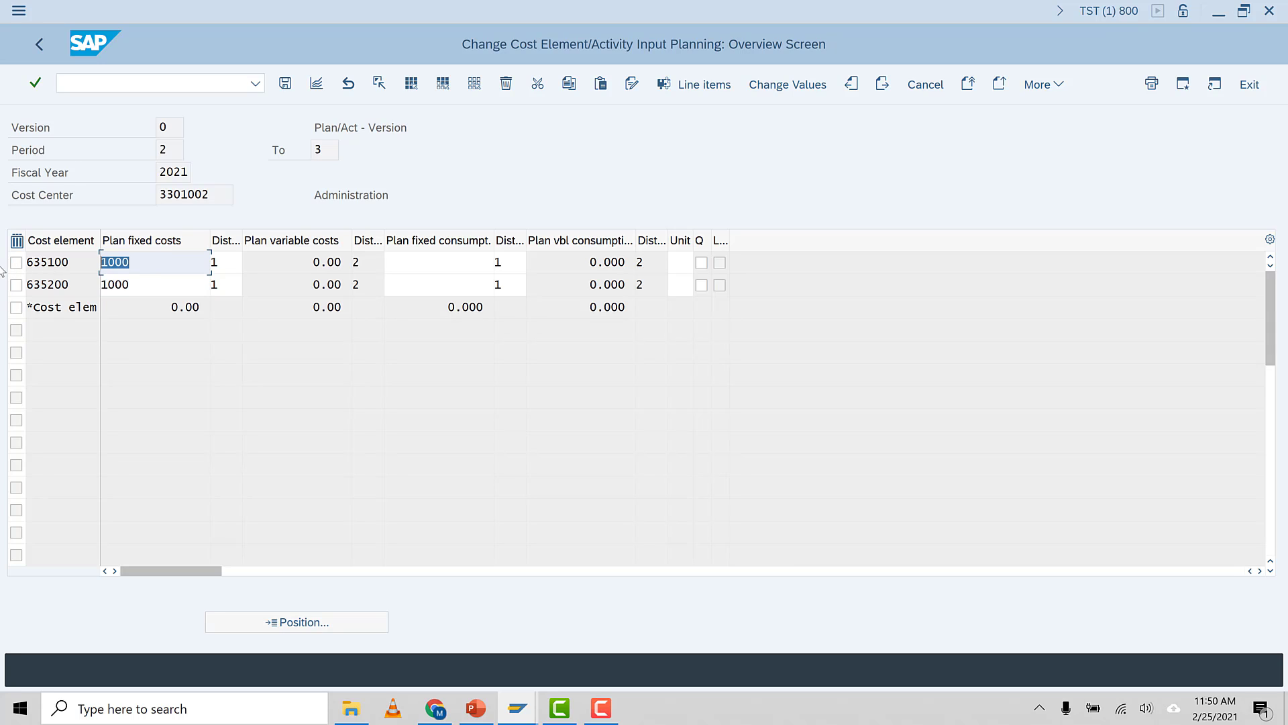
pyautogui.write('20')
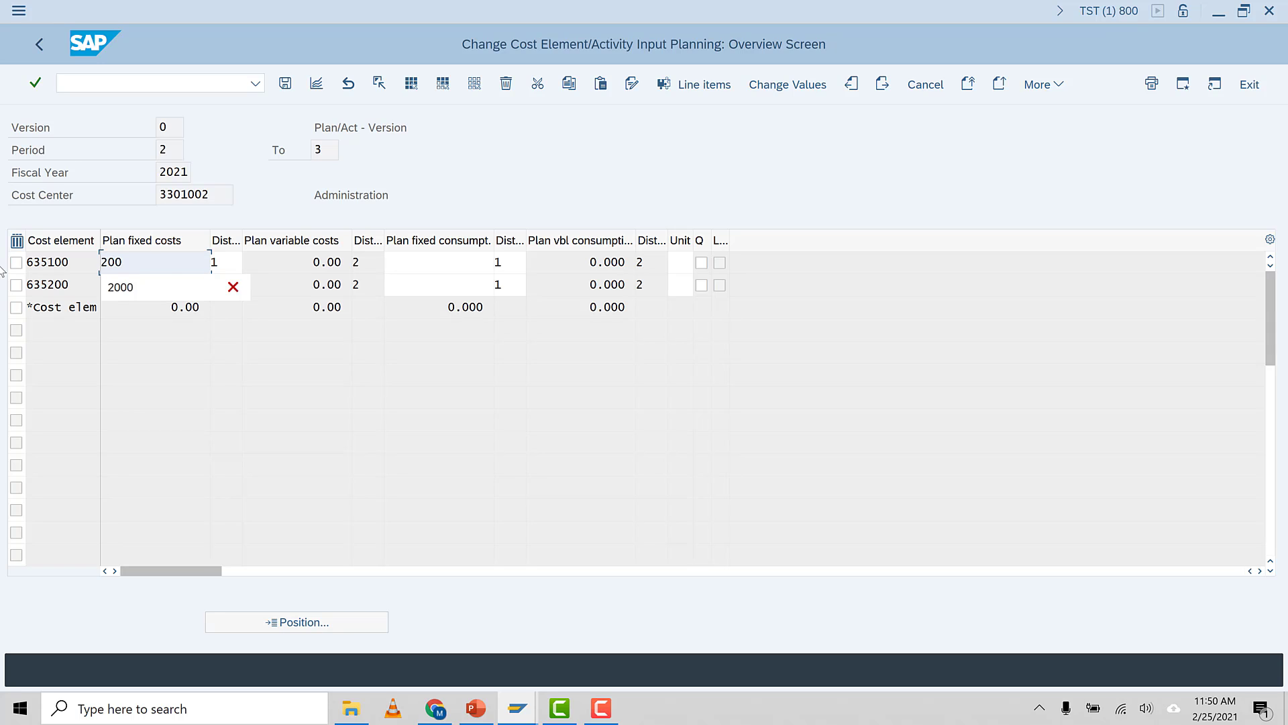
pyautogui.write('00')
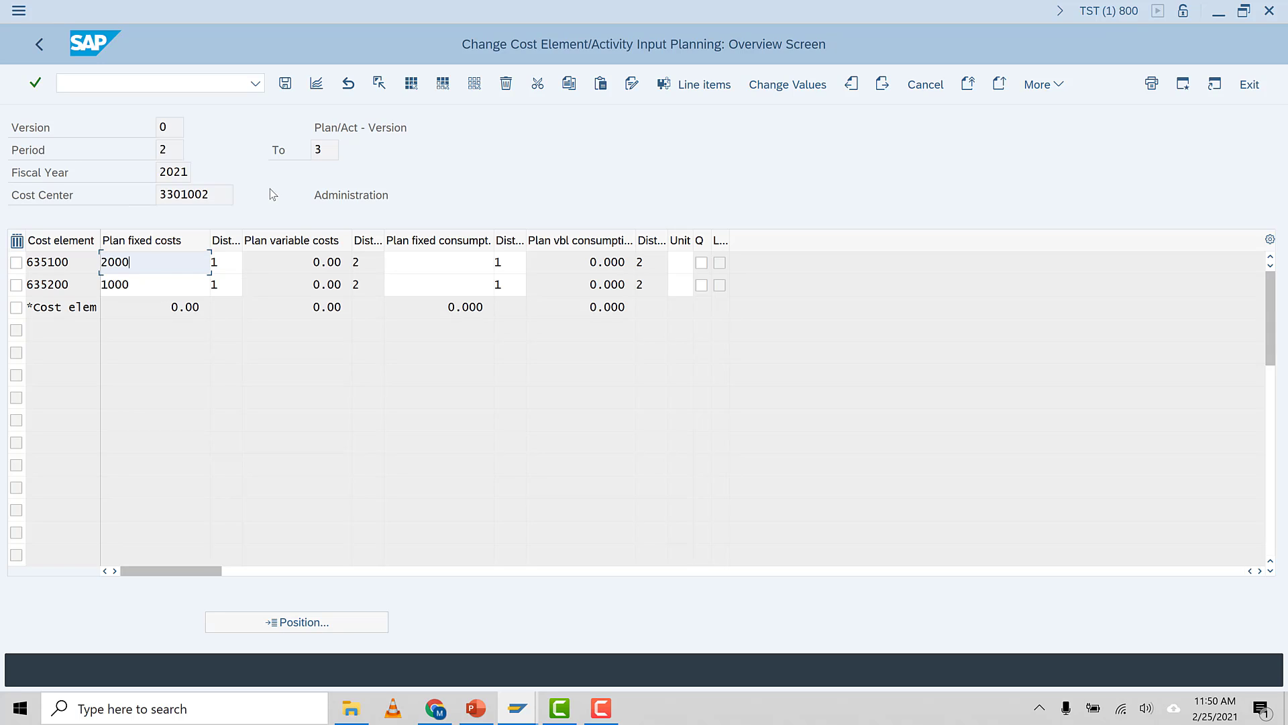
pyautogui.click(149, 285)
pyautogui.write('2')
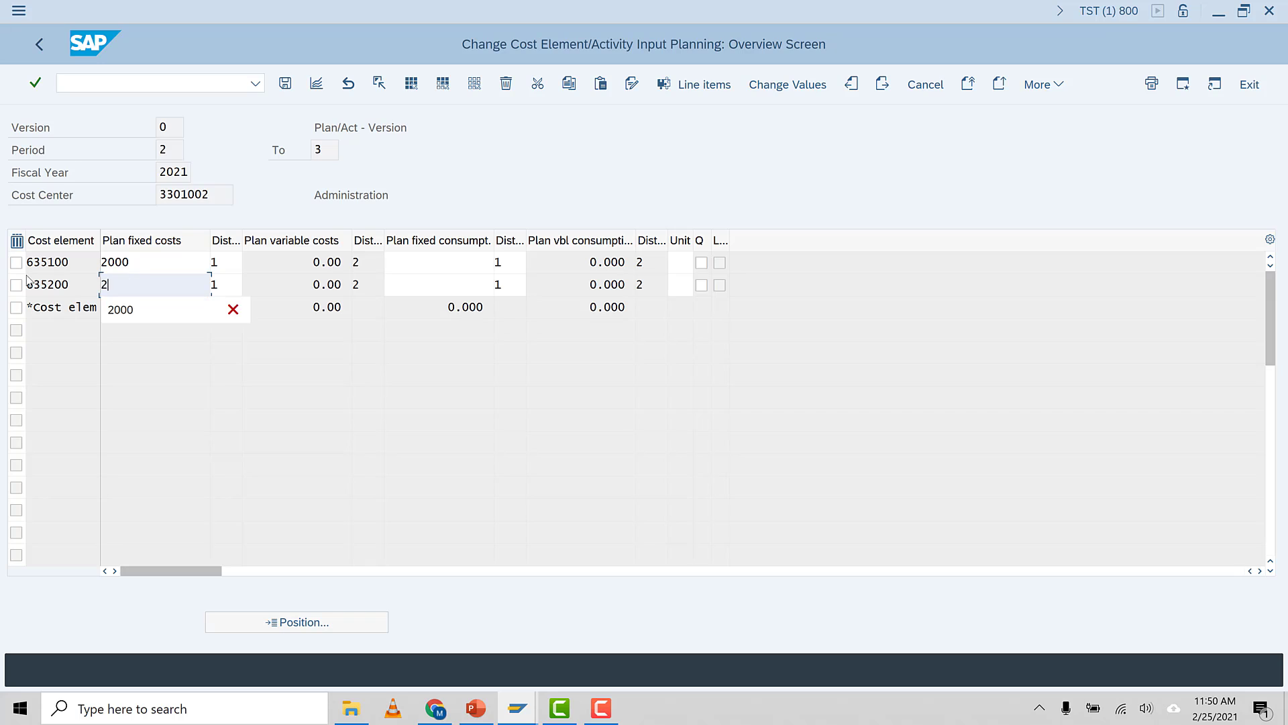
pyautogui.write('000')
pyautogui.press('Return')
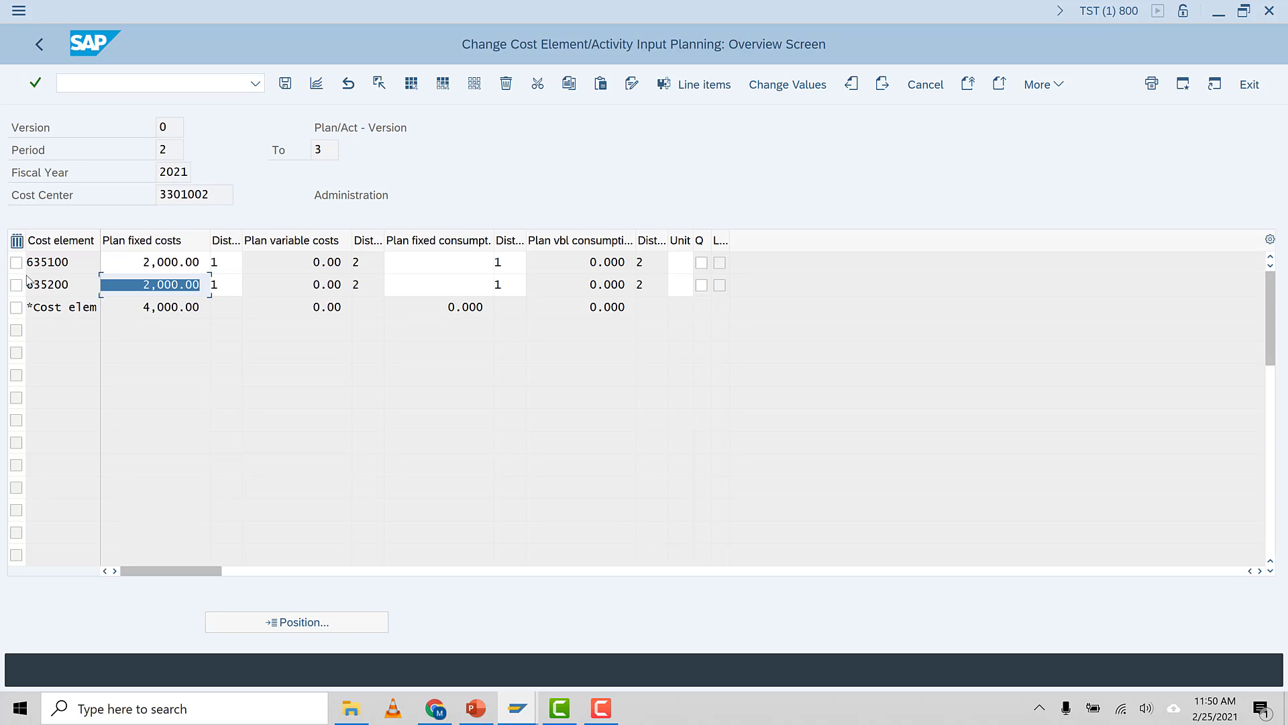
pyautogui.click(118, 268)
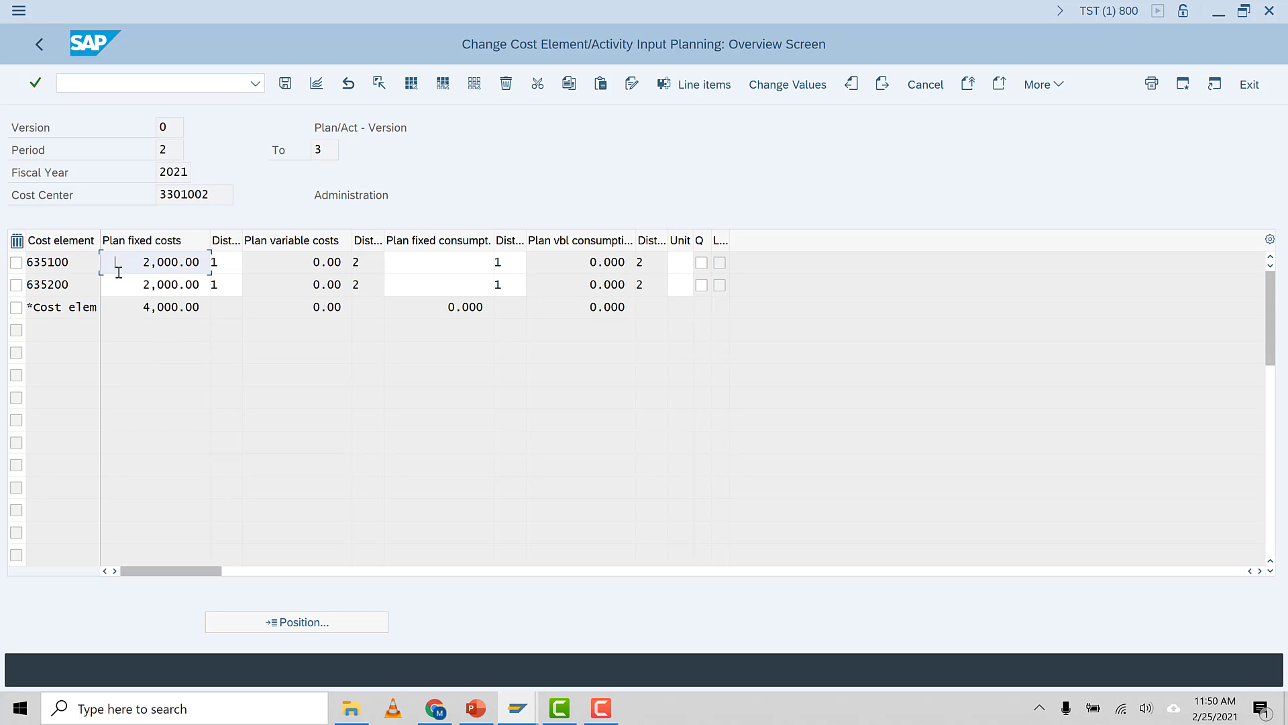
pyautogui.click(287, 86)
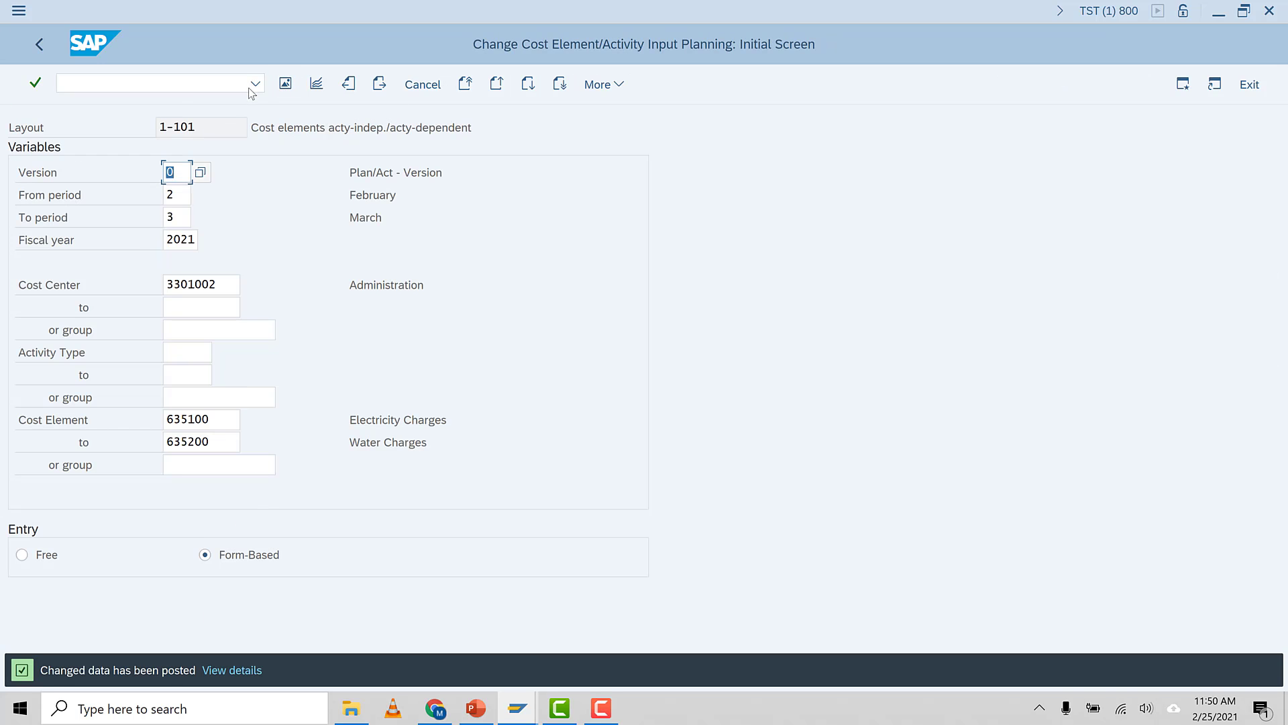
# Reopen the planning overview and review the period breakdown of fixed costs for each cost element
pyautogui.click(285, 84)
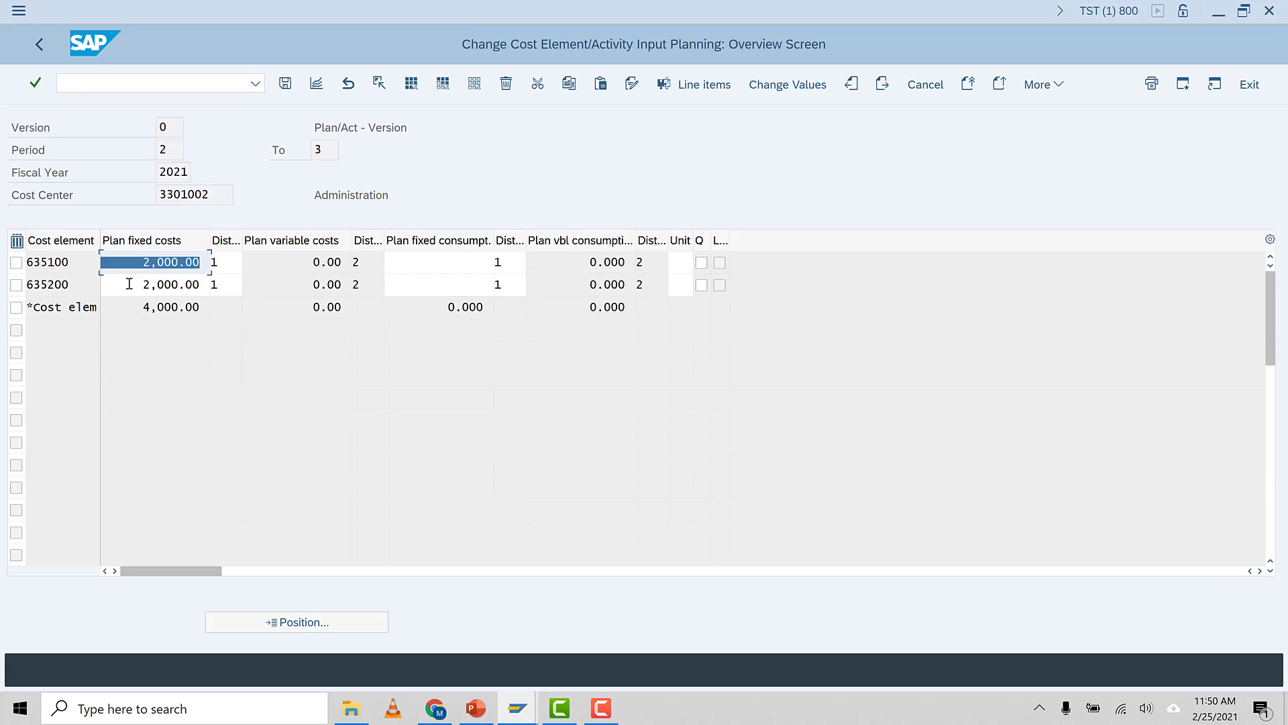
pyautogui.click(137, 271)
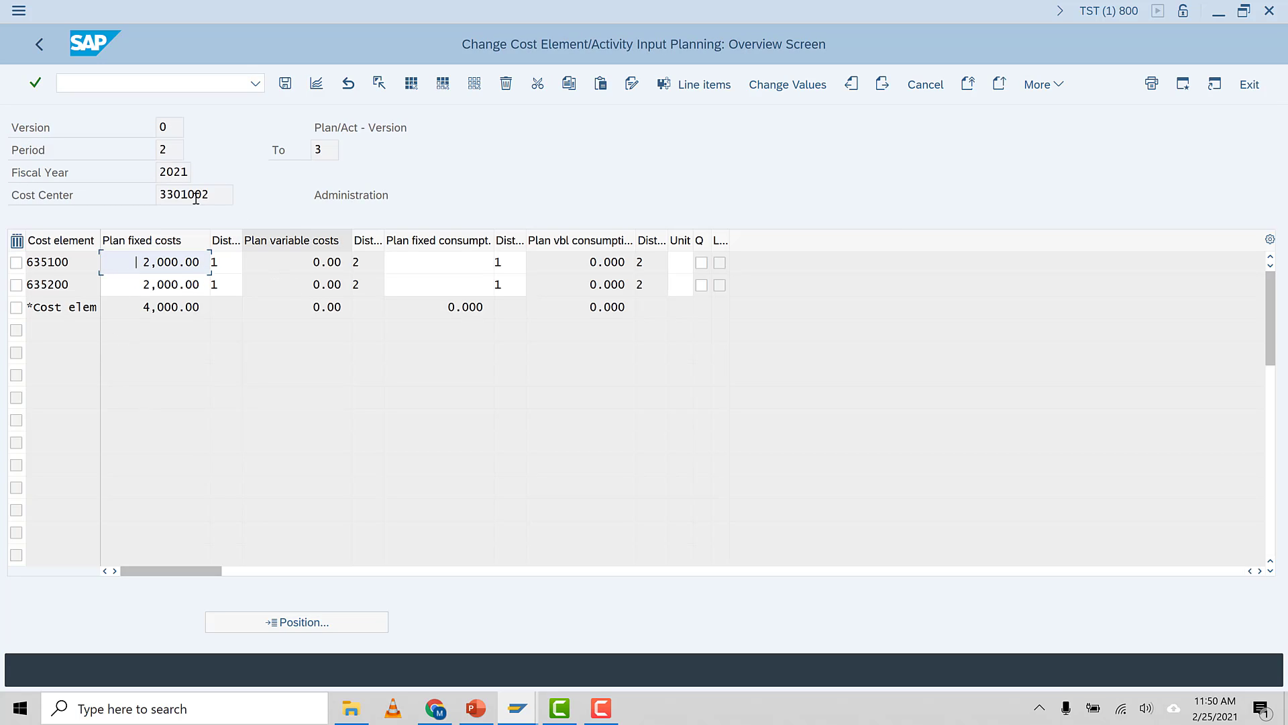
pyautogui.click(319, 85)
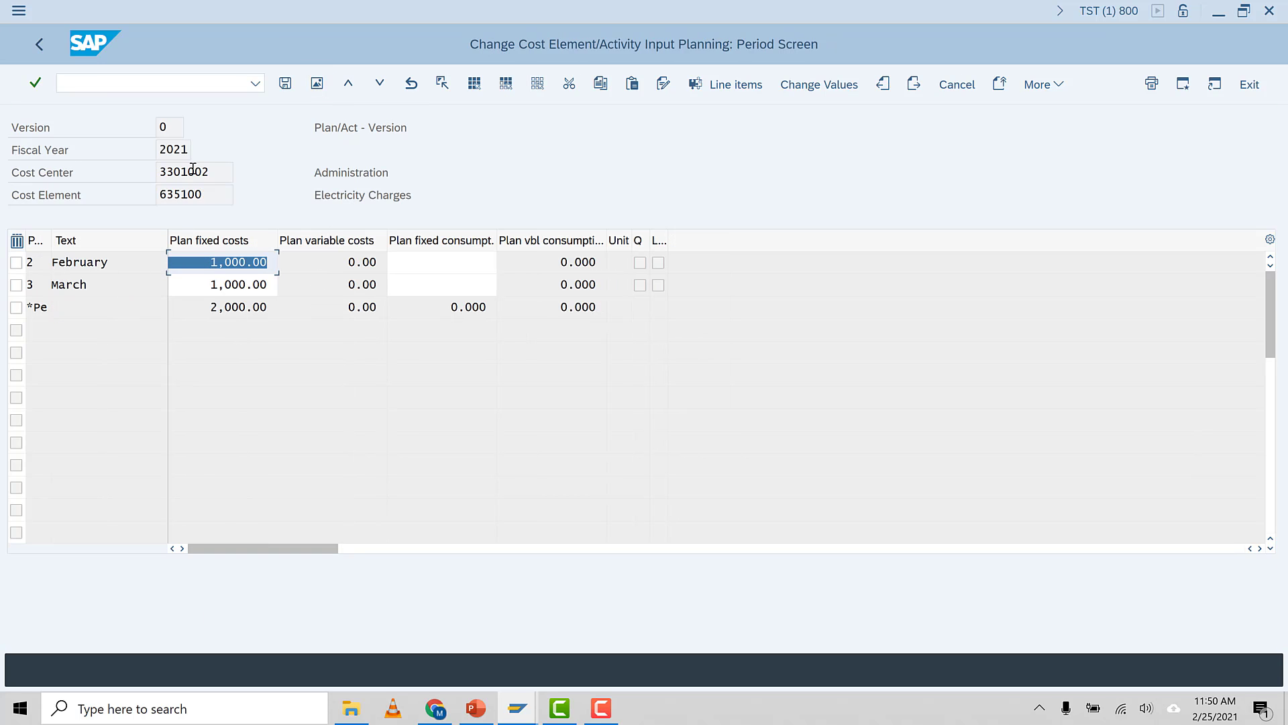
pyautogui.click(204, 262)
pyautogui.click(87, 264)
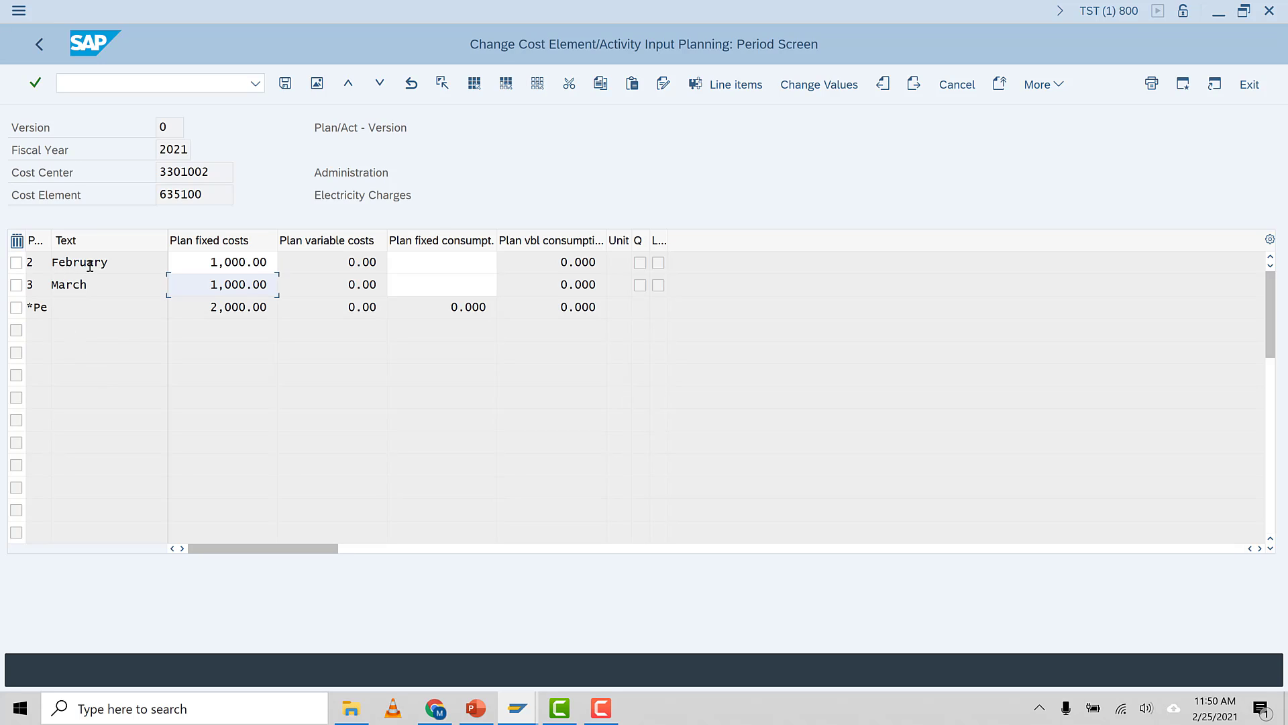
pyautogui.click(198, 262)
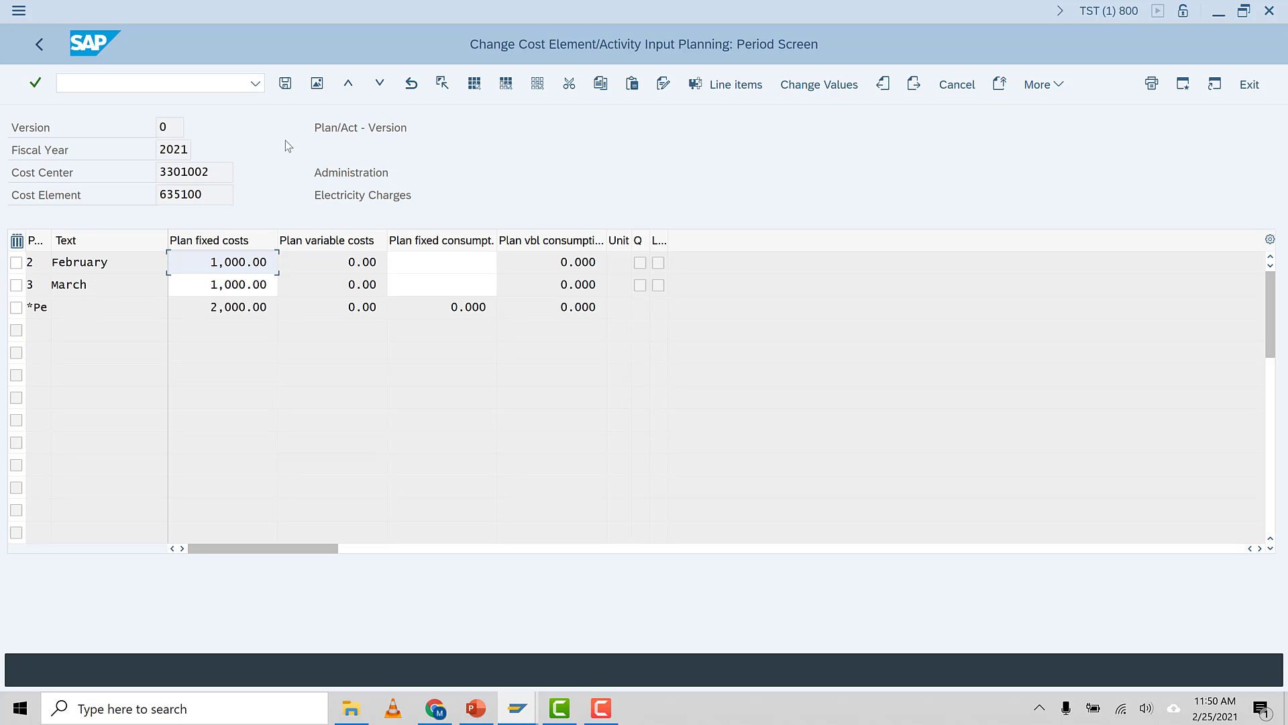
pyautogui.click(383, 86)
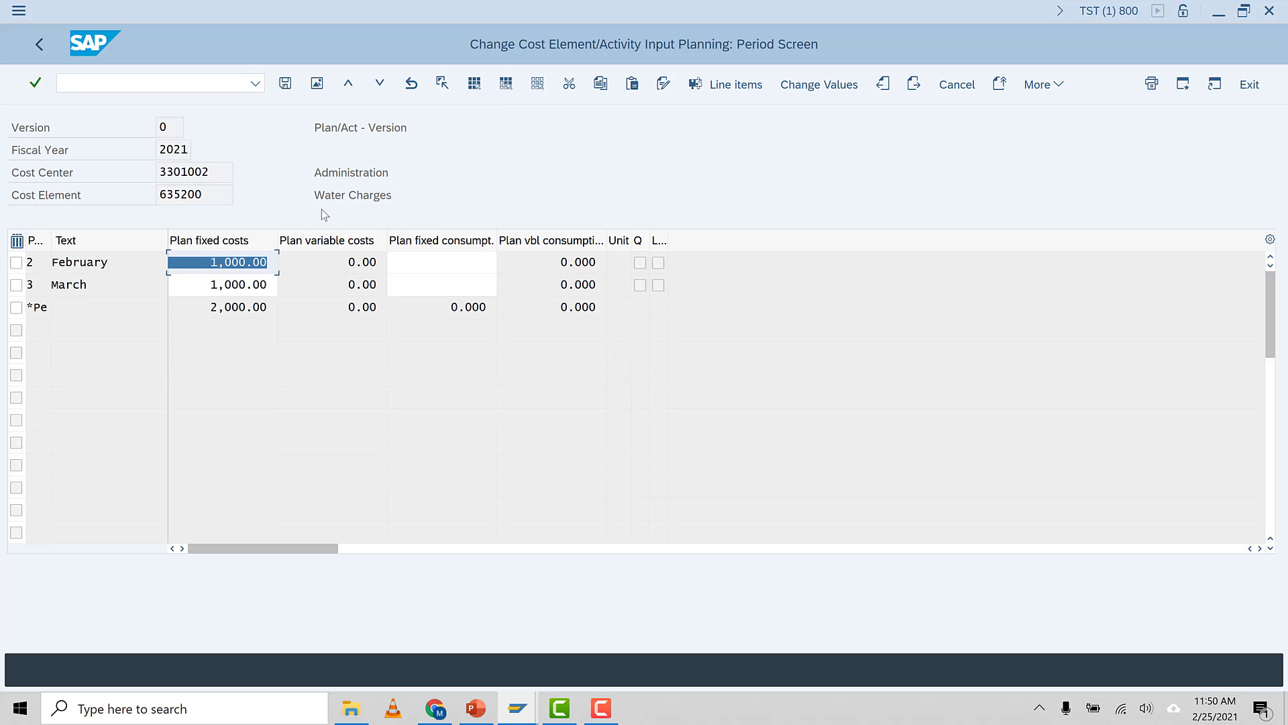
pyautogui.click(198, 267)
pyautogui.click(197, 305)
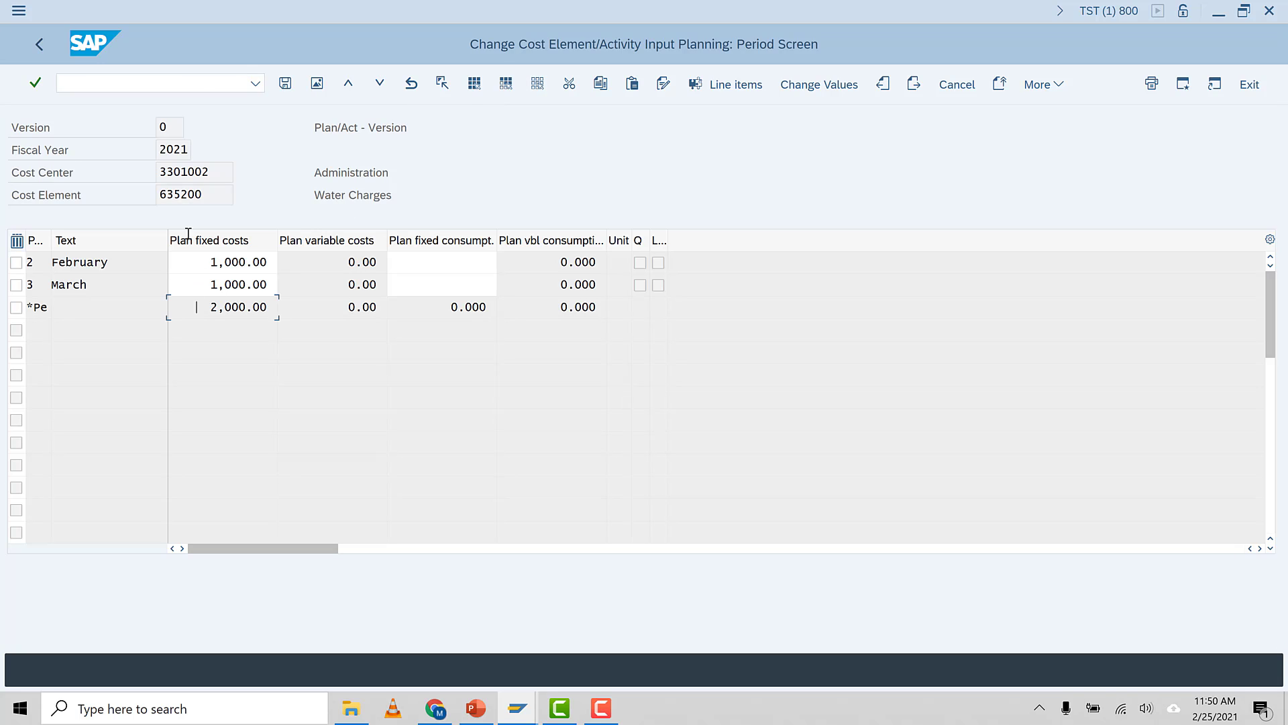
pyautogui.click(39, 51)
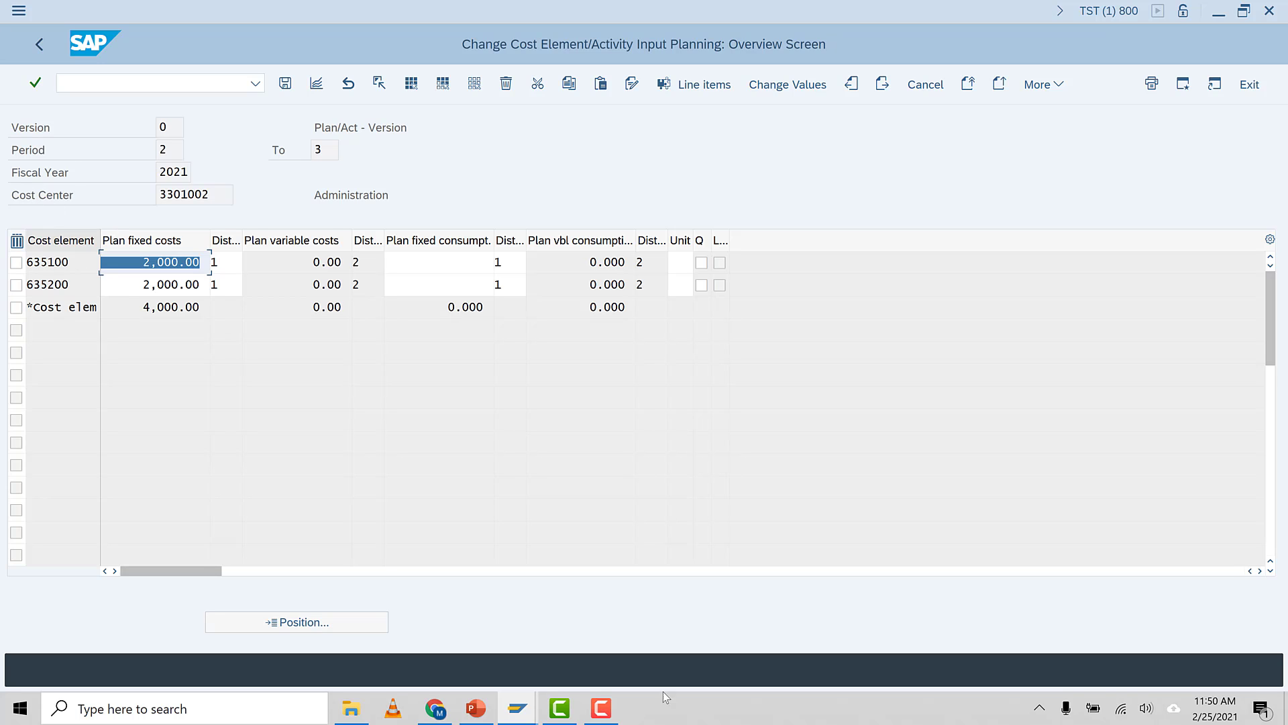
# Review the cost center planning slide in the presentation as a slide show
pyautogui.click(476, 708)
pyautogui.click(399, 368)
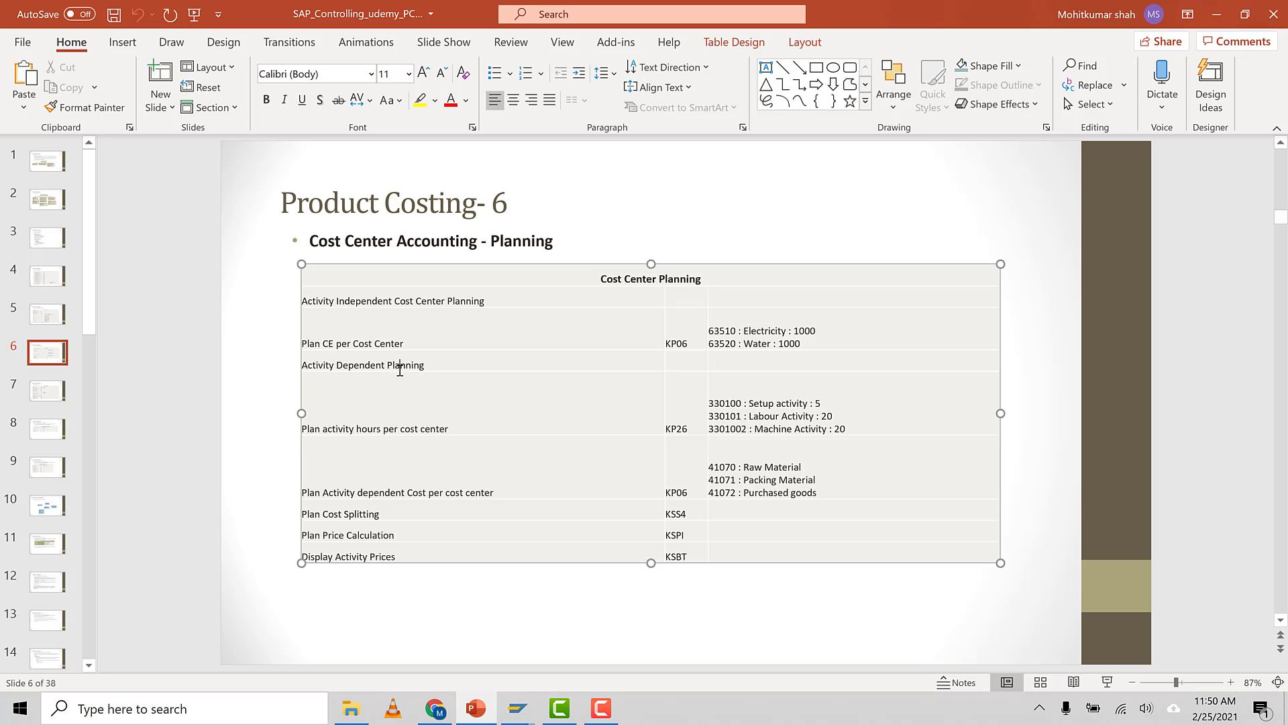
pyautogui.click(1105, 682)
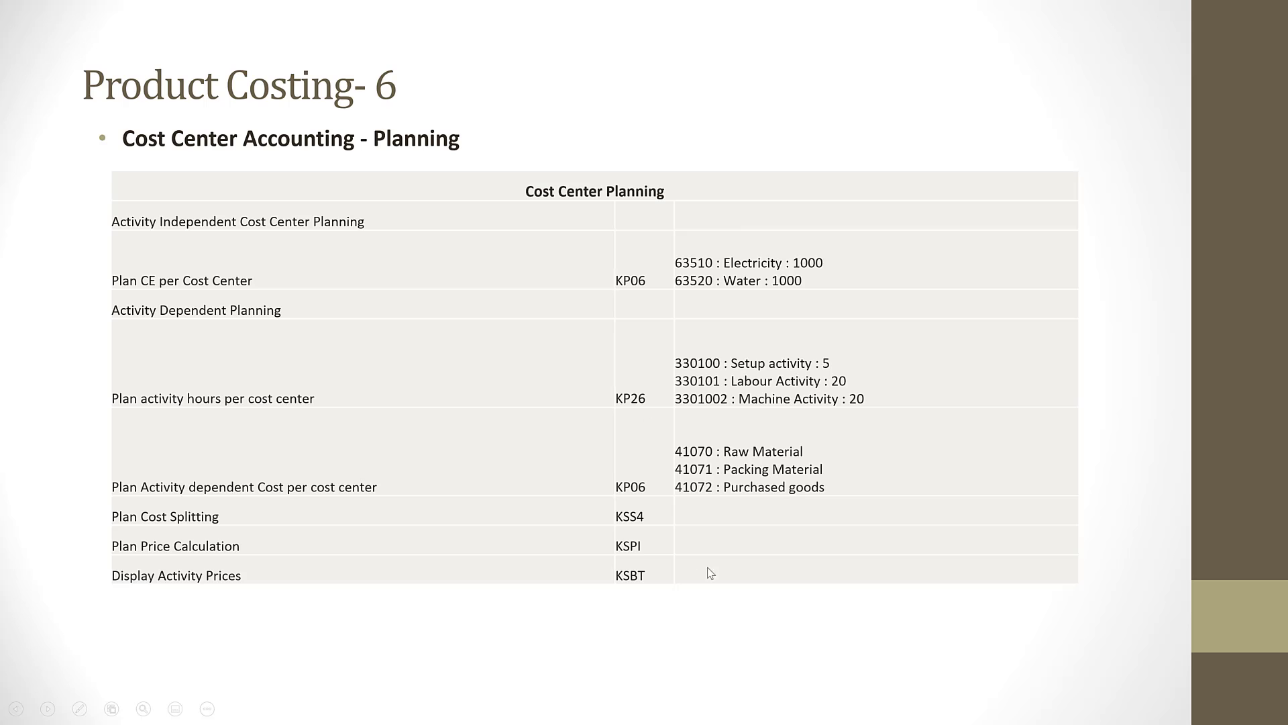
pyautogui.press('Escape')
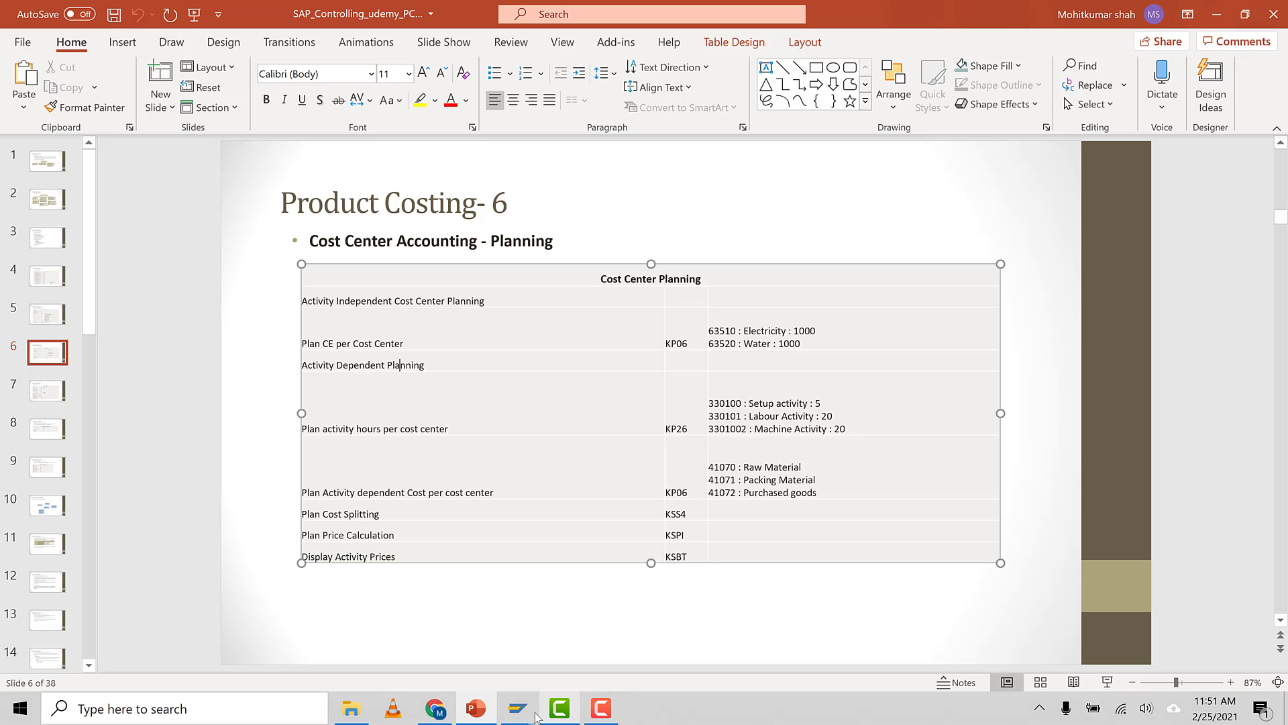
pyautogui.click(661, 630)
pyautogui.click(106, 83)
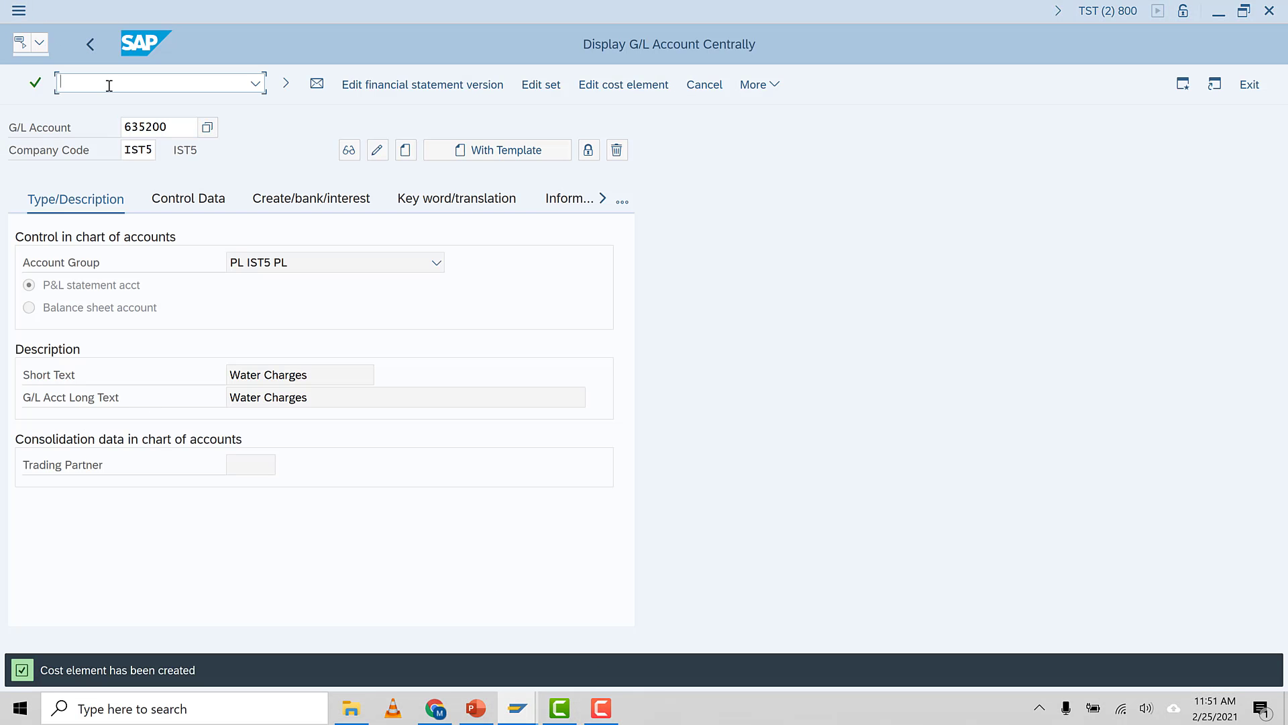
pyautogui.click(764, 88)
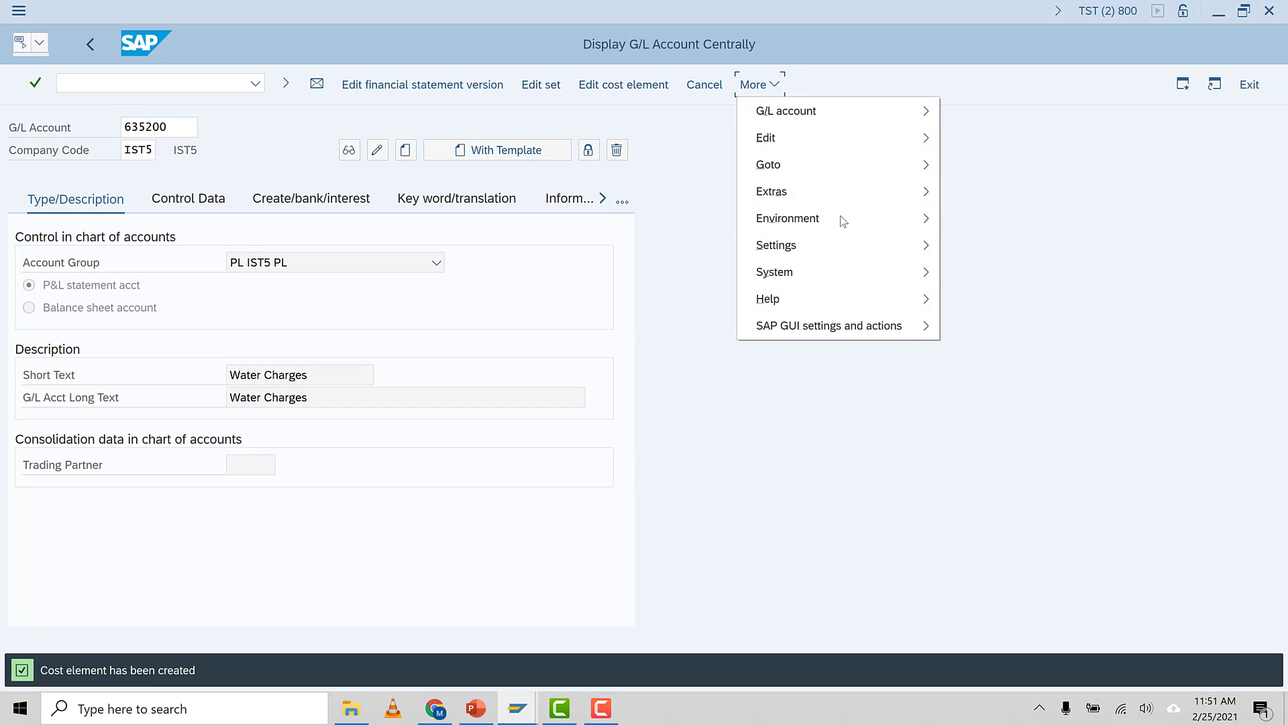
pyautogui.moveTo(857, 272)
pyautogui.click(981, 300)
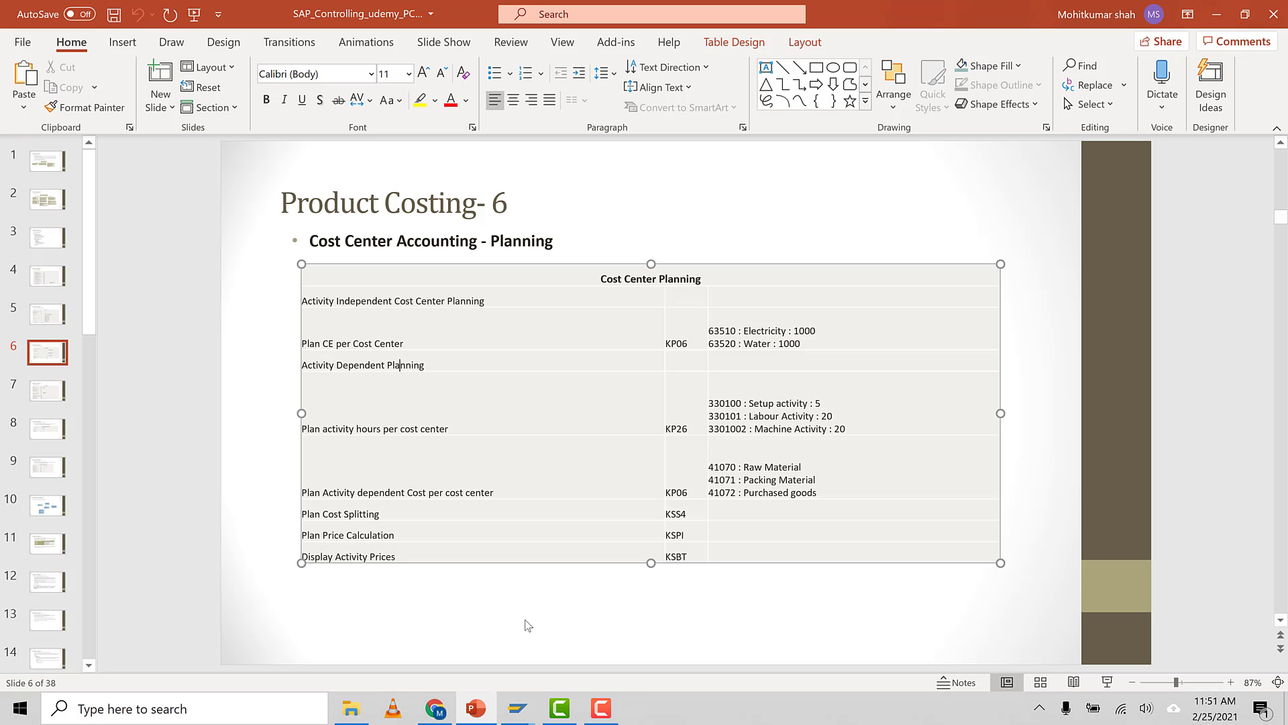
pyautogui.moveTo(530, 710)
pyautogui.click(647, 643)
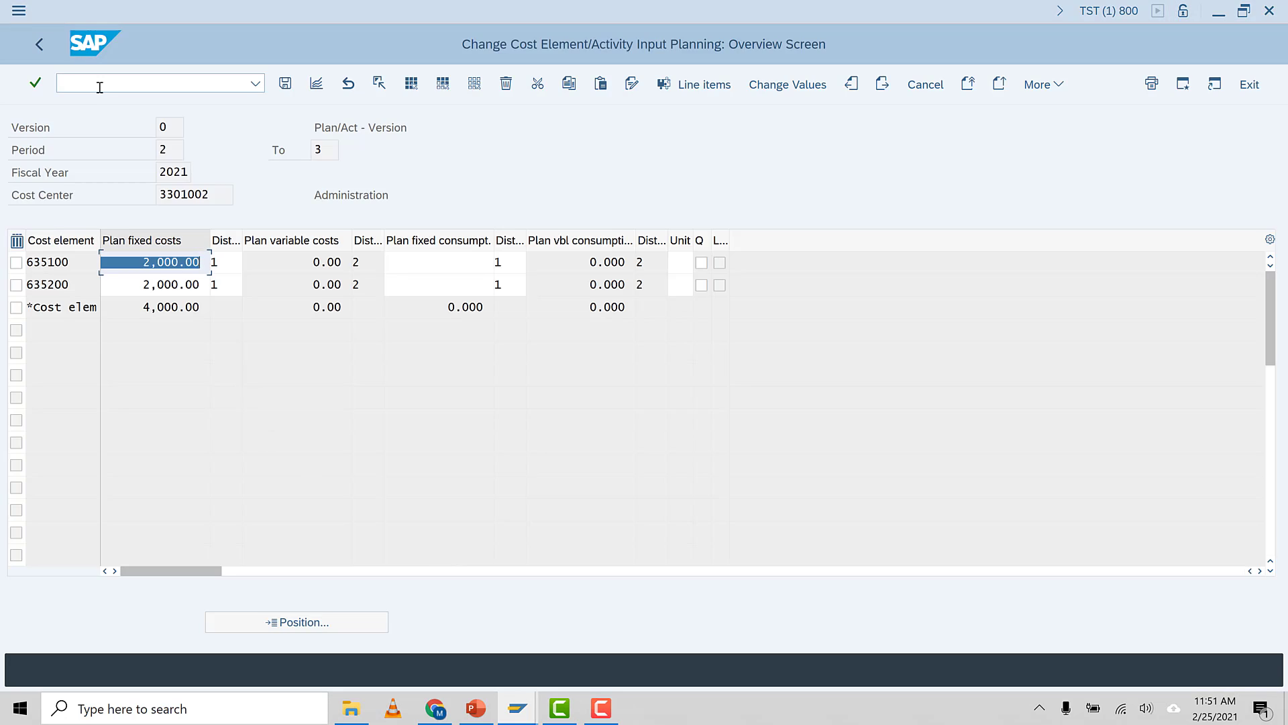
# Open the Change Activity Type/Price Planning transaction from the command field
pyautogui.click(95, 85)
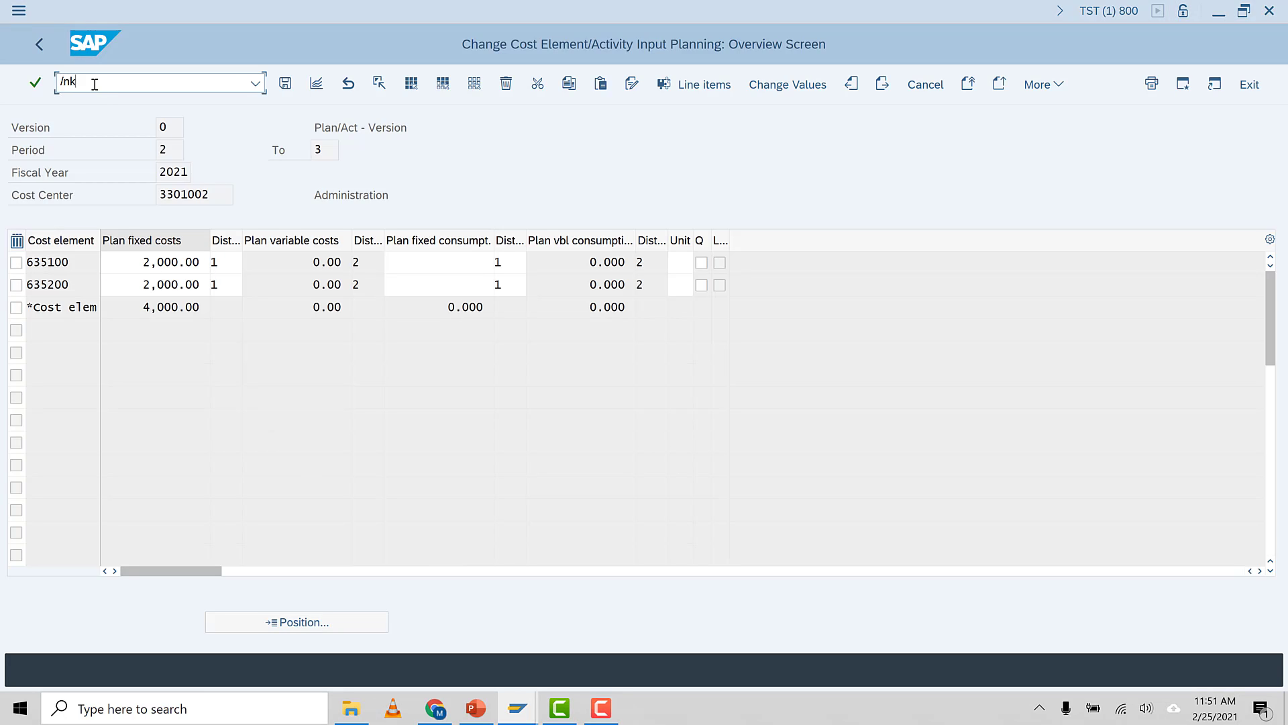
pyautogui.press('Return')
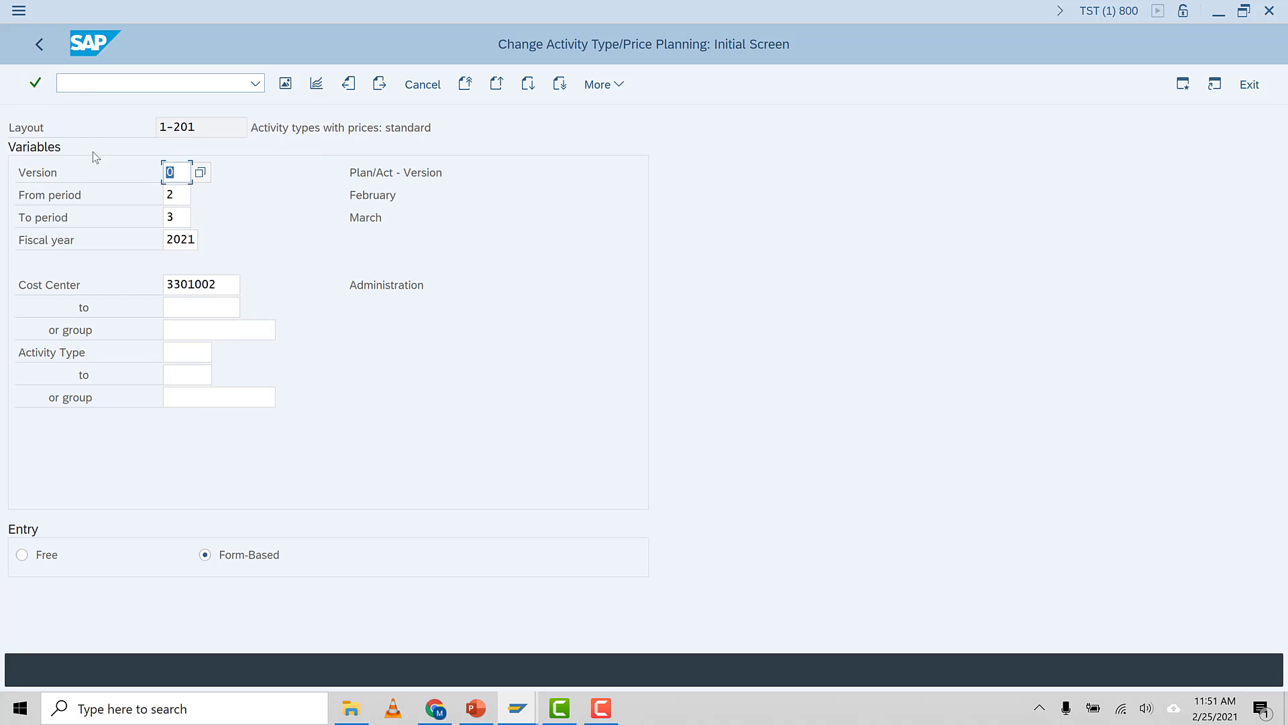
# Set the cost center to 3301005 Production Div-1 using the cost center search help
pyautogui.click(220, 286)
pyautogui.press('F4')
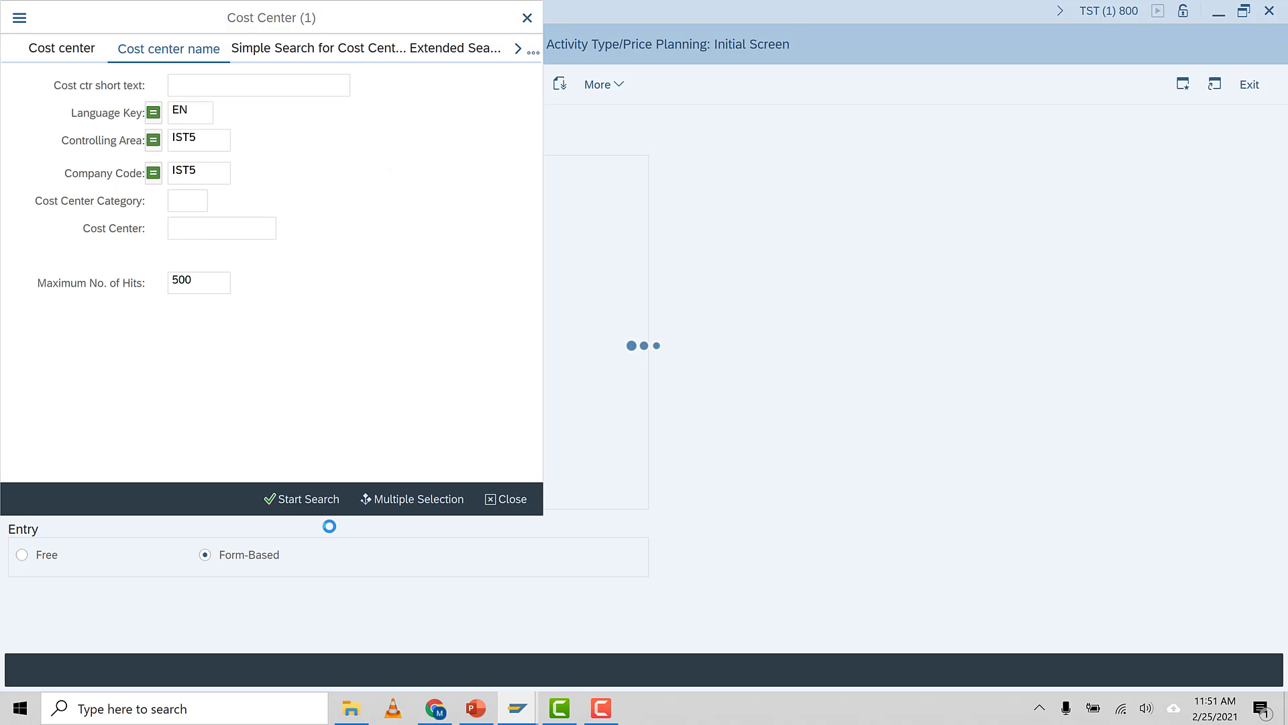
pyautogui.click(309, 499)
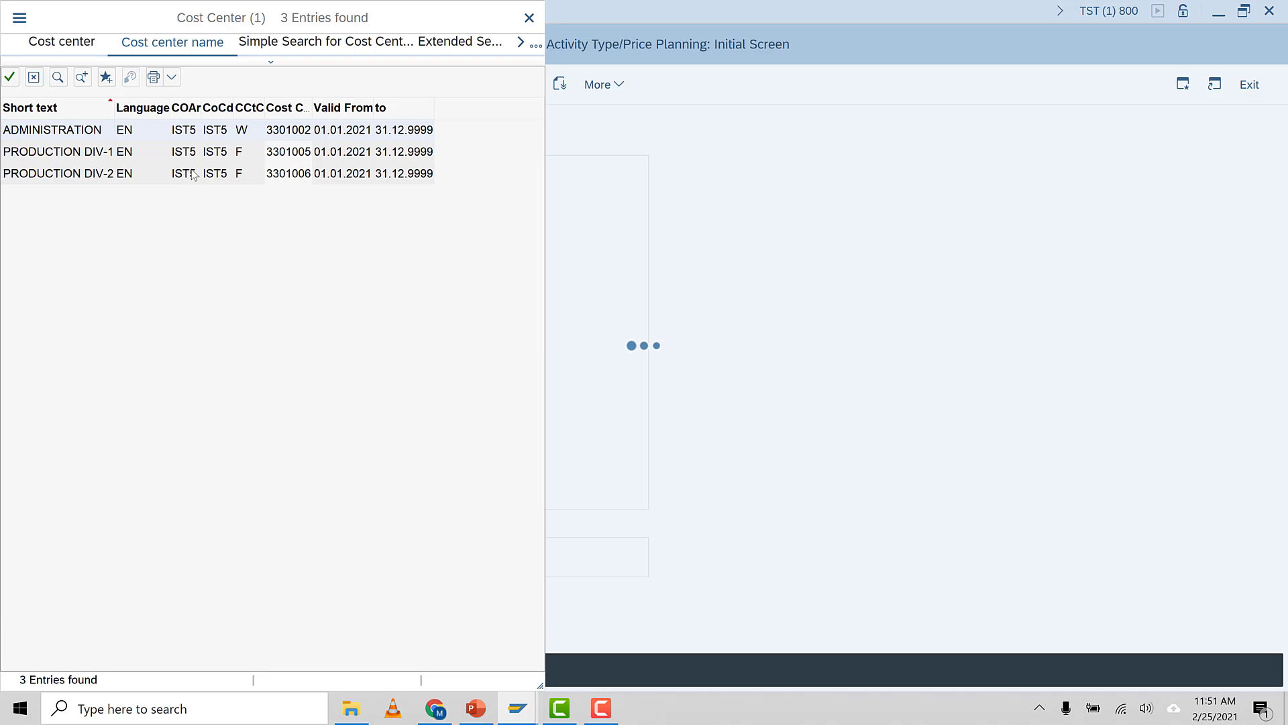
pyautogui.doubleClick(57, 153)
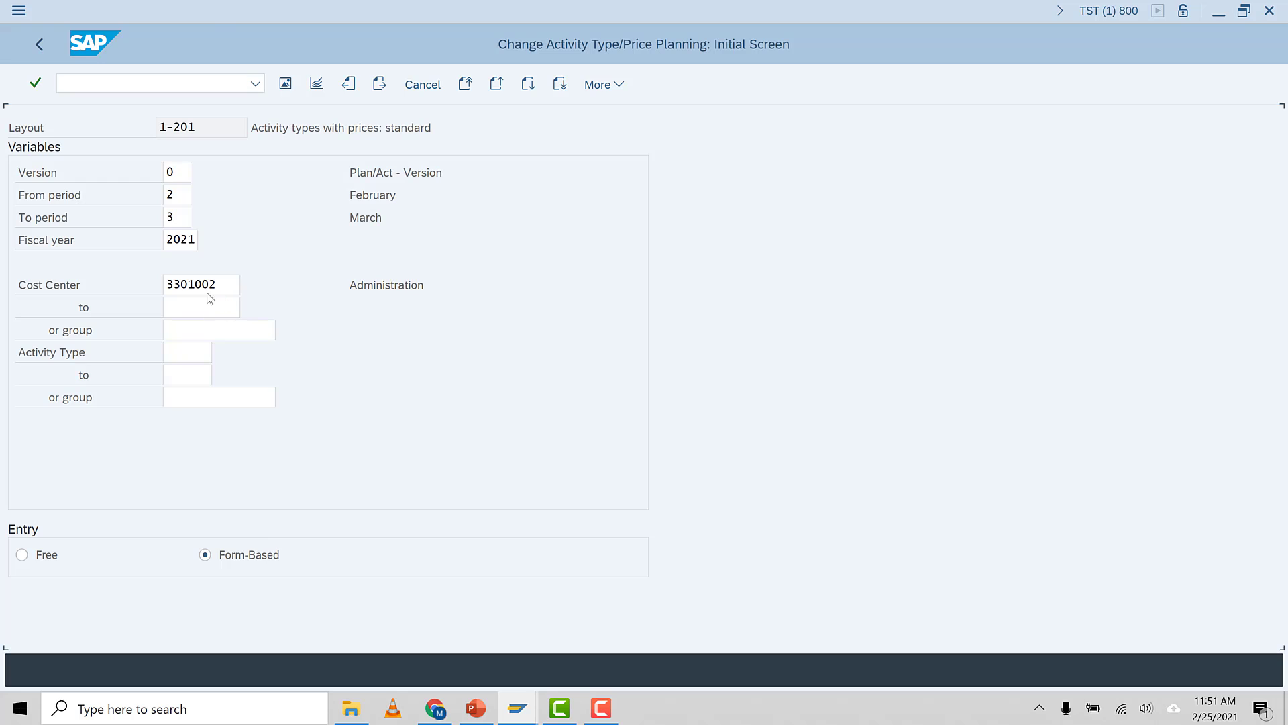
pyautogui.doubleClick(216, 288)
pyautogui.hotkey('ctrl', 'c')
pyautogui.click(217, 287)
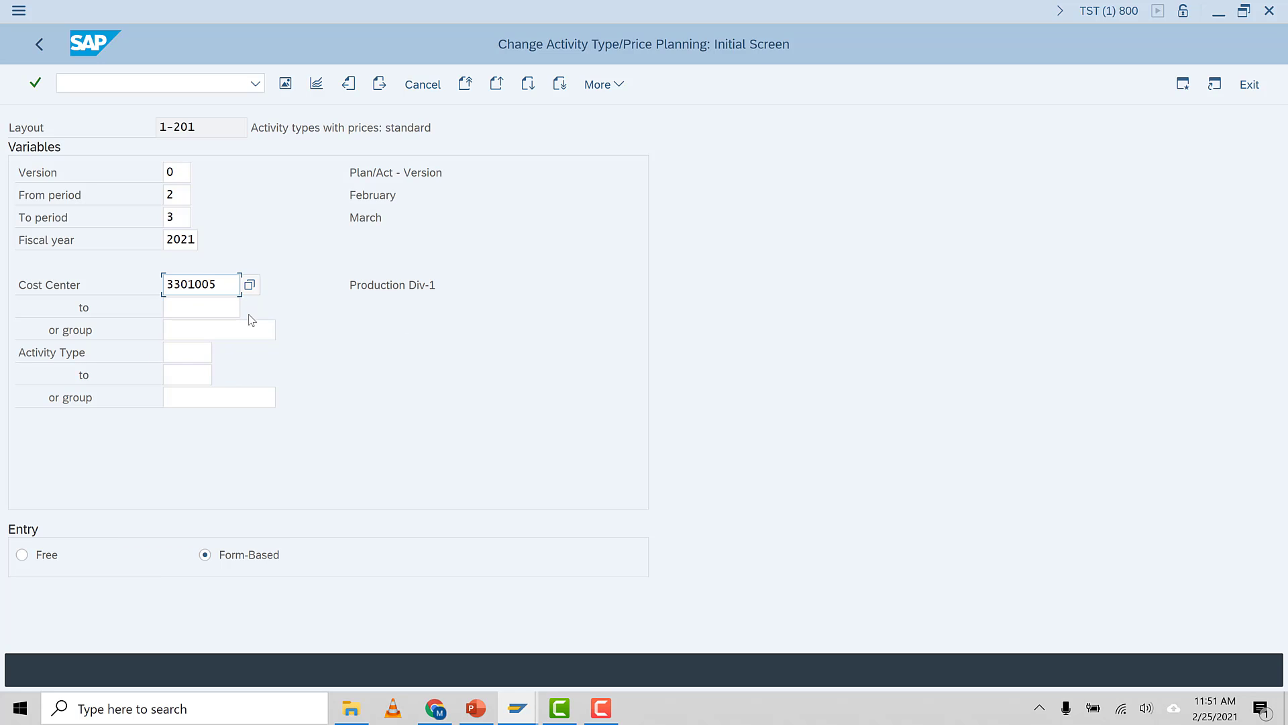
# Set the activity type range from 330100 to 330102 using the activity type search help
pyautogui.click(196, 354)
pyautogui.press('F4')
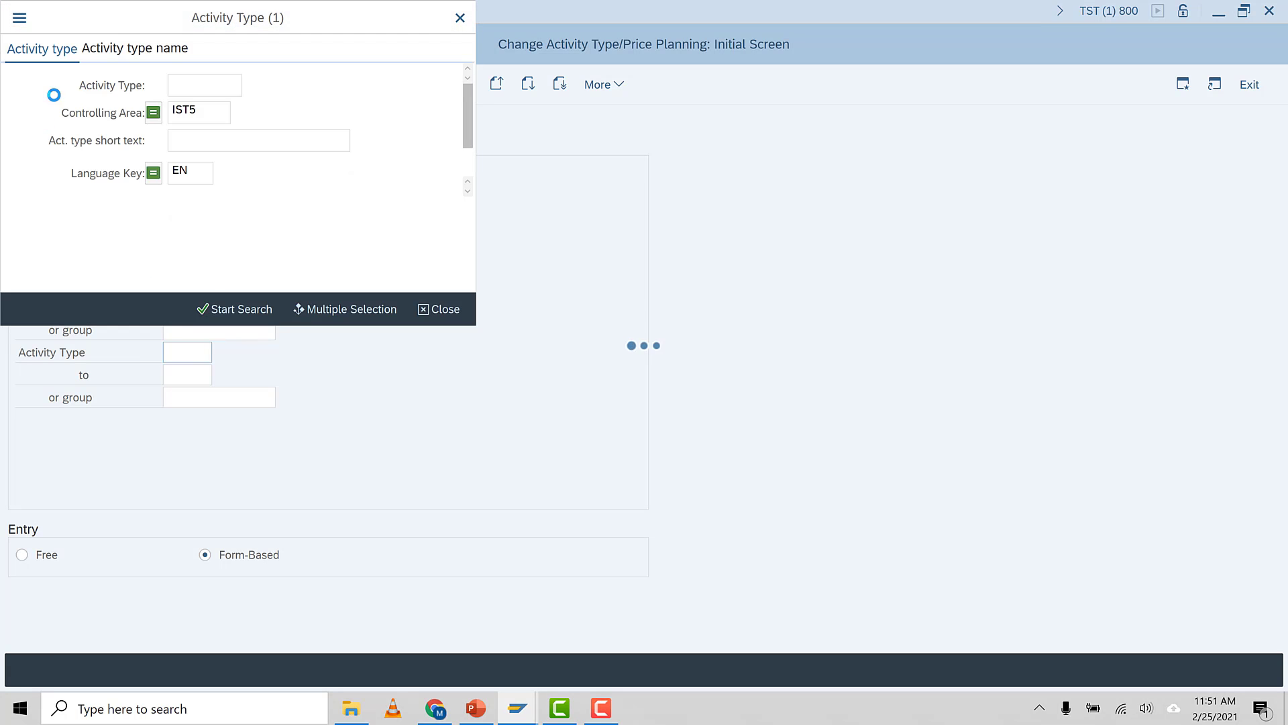
pyautogui.click(251, 316)
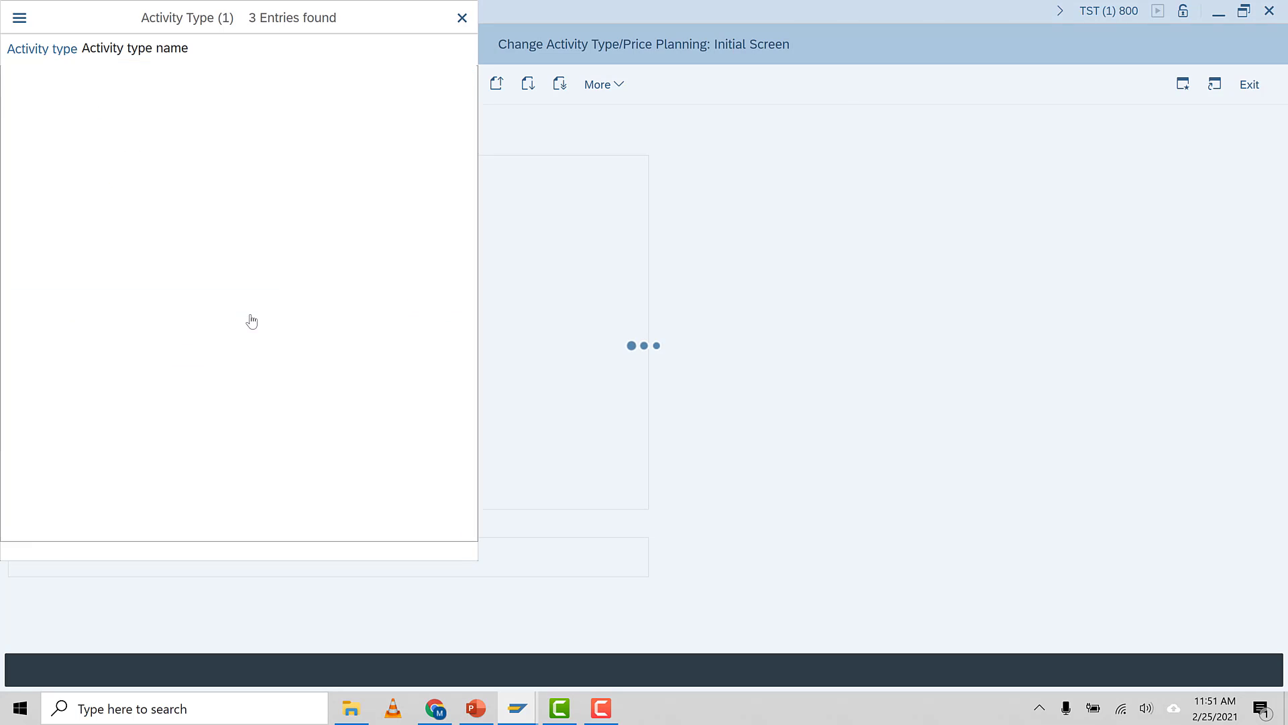
pyautogui.doubleClick(22, 134)
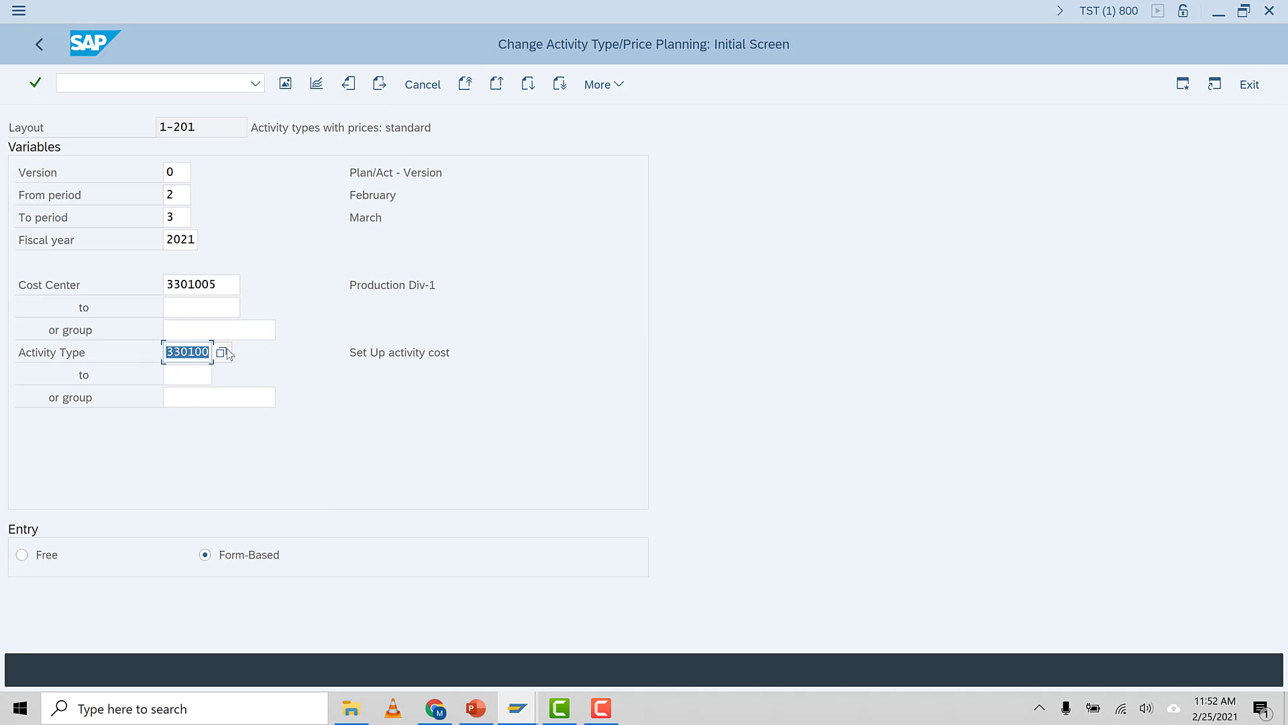
pyautogui.click(187, 371)
pyautogui.hotkey('ctrl', 'v')
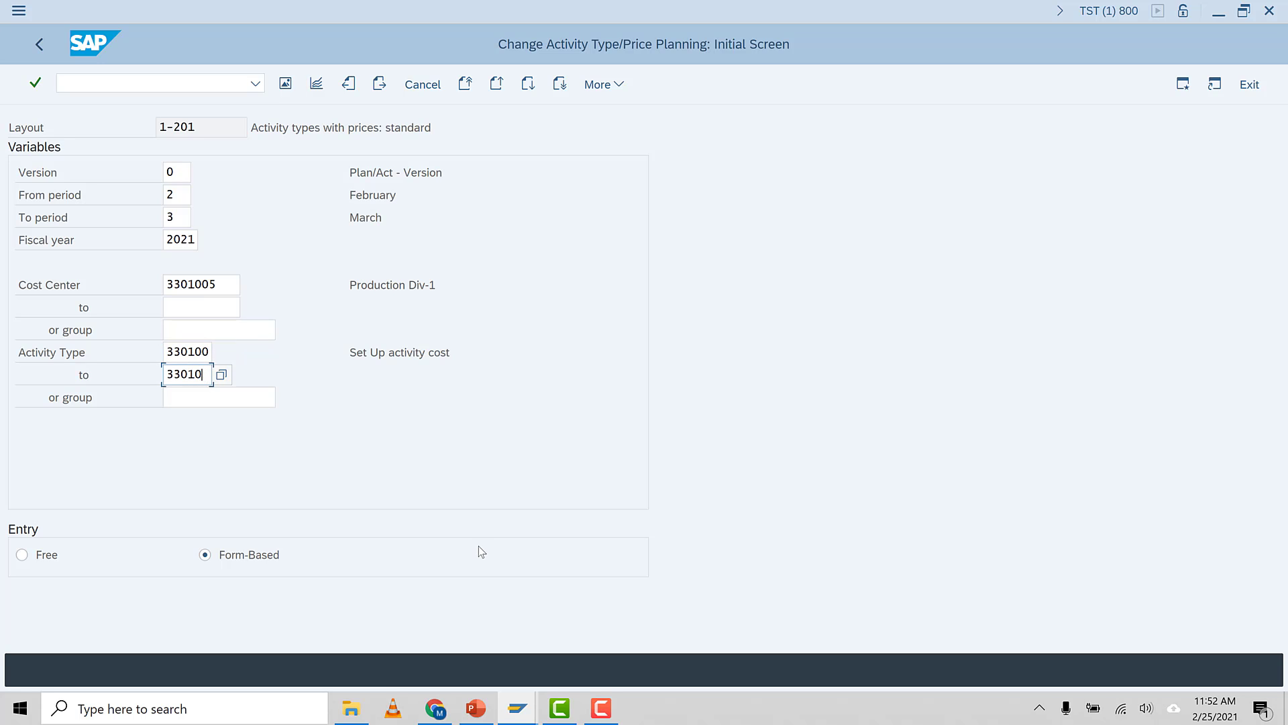
pyautogui.write('2')
pyautogui.press('Return')
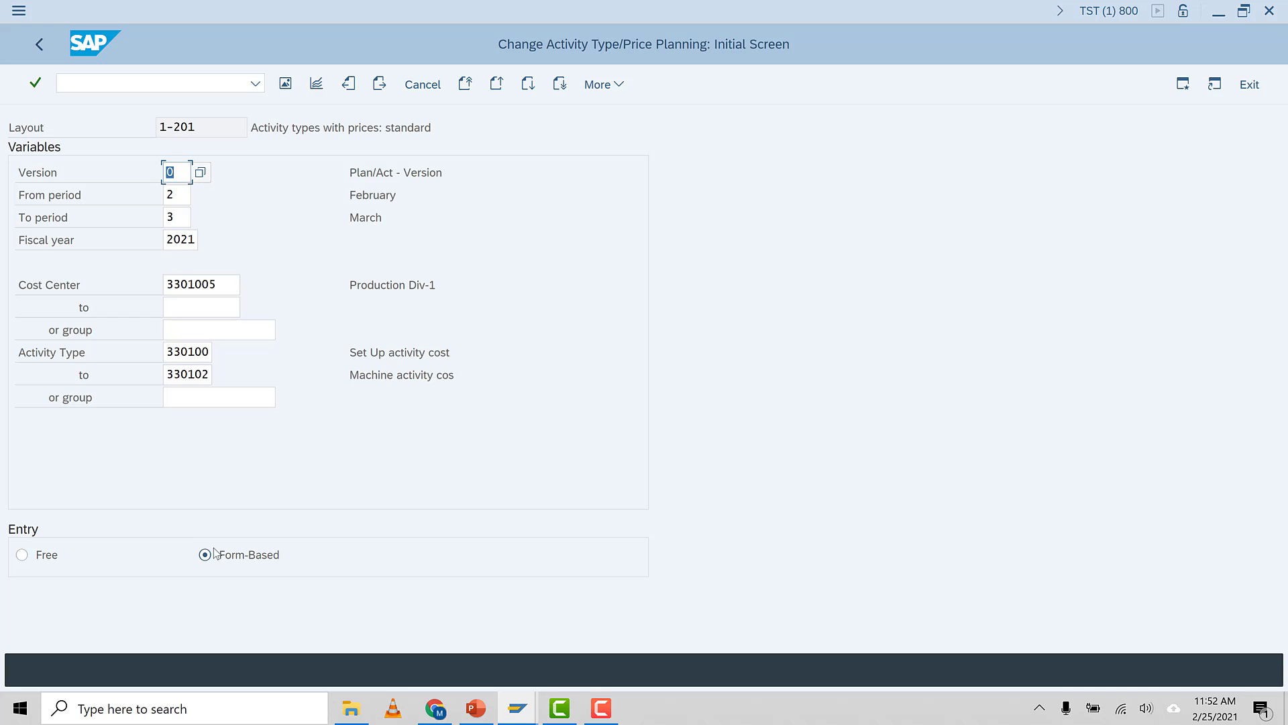
# Enter plan activity of 10, 40 and 40 hours for activity types 330100, 330101 and 330102, and save
pyautogui.click(285, 84)
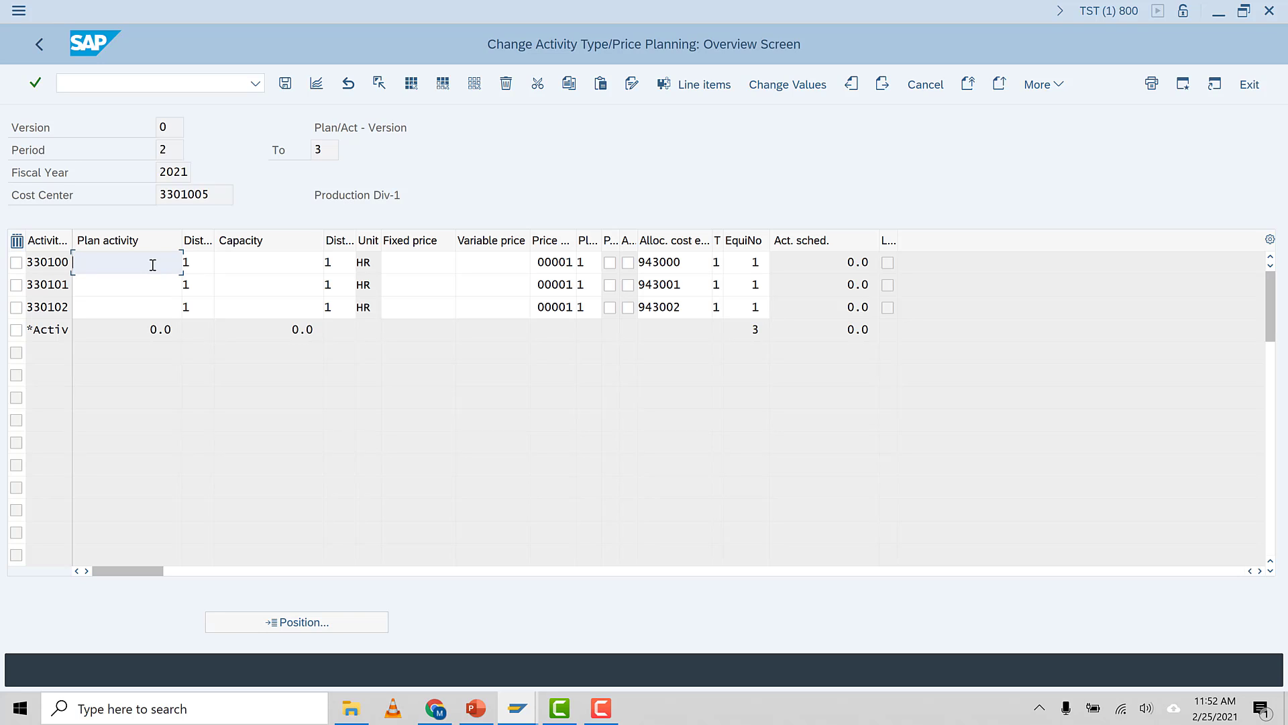
pyautogui.write('10')
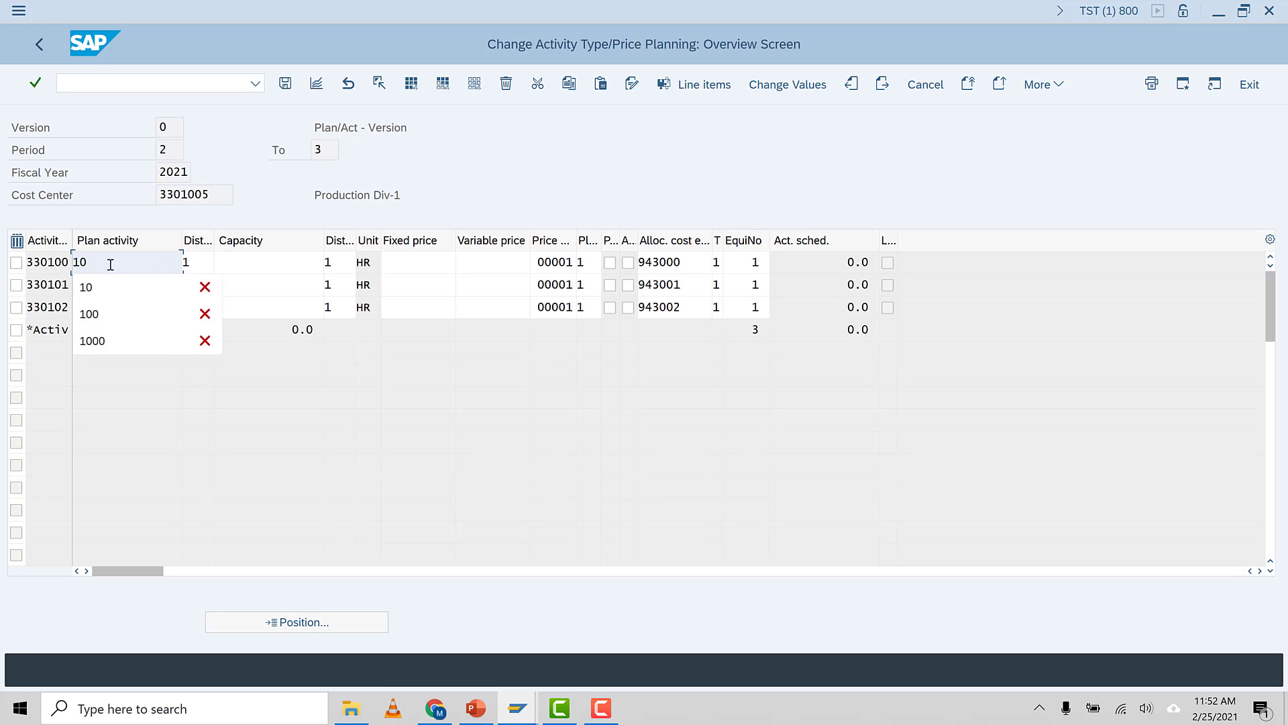
pyautogui.click(115, 286)
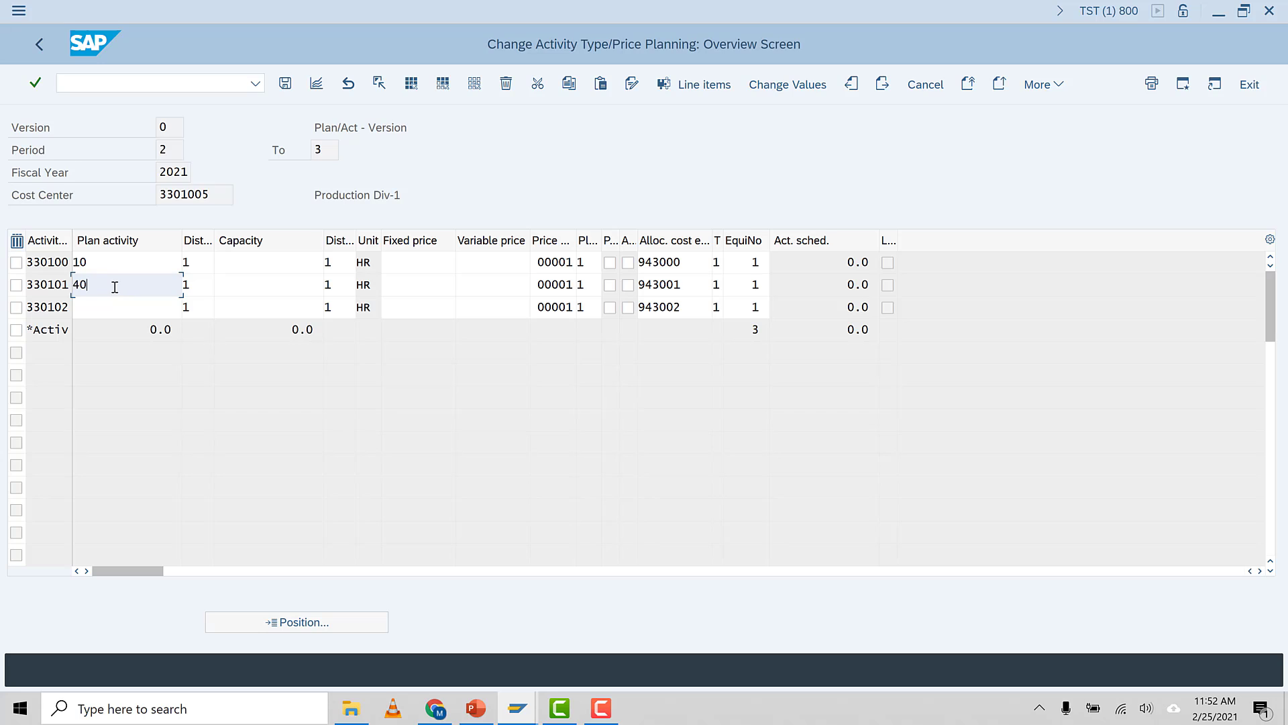
pyautogui.click(124, 310)
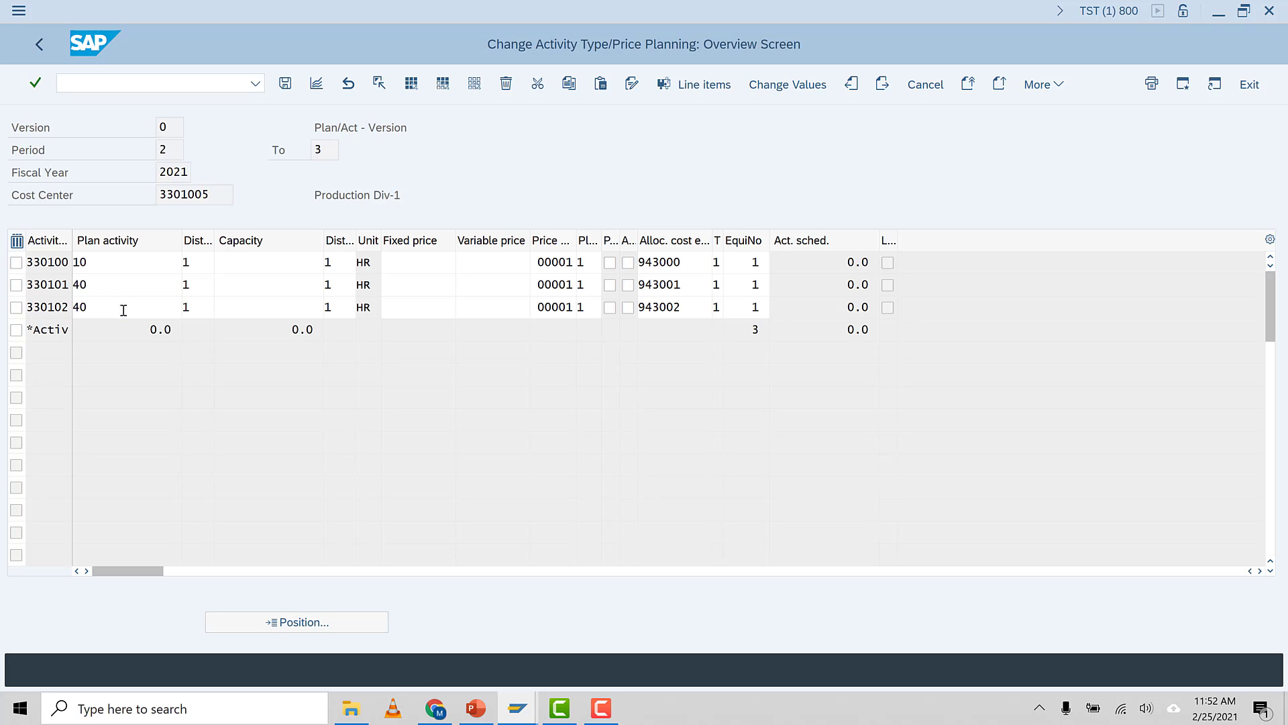
pyautogui.press('Return')
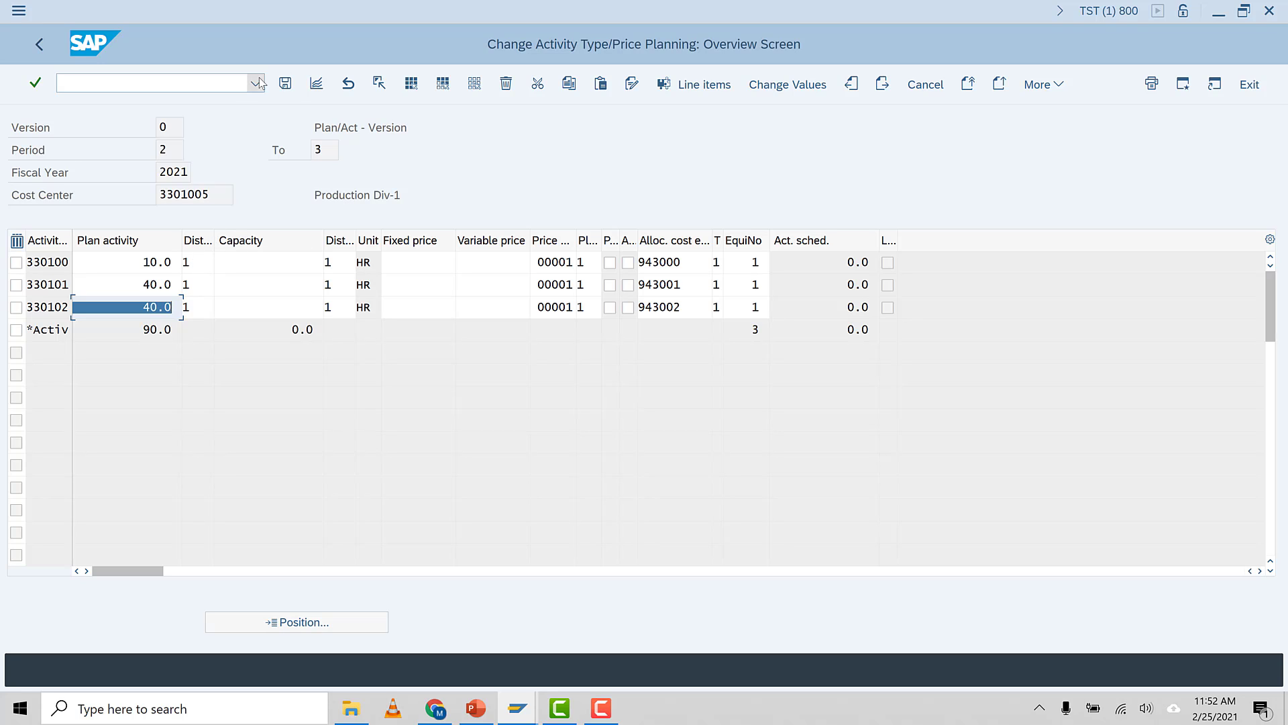
pyautogui.click(285, 83)
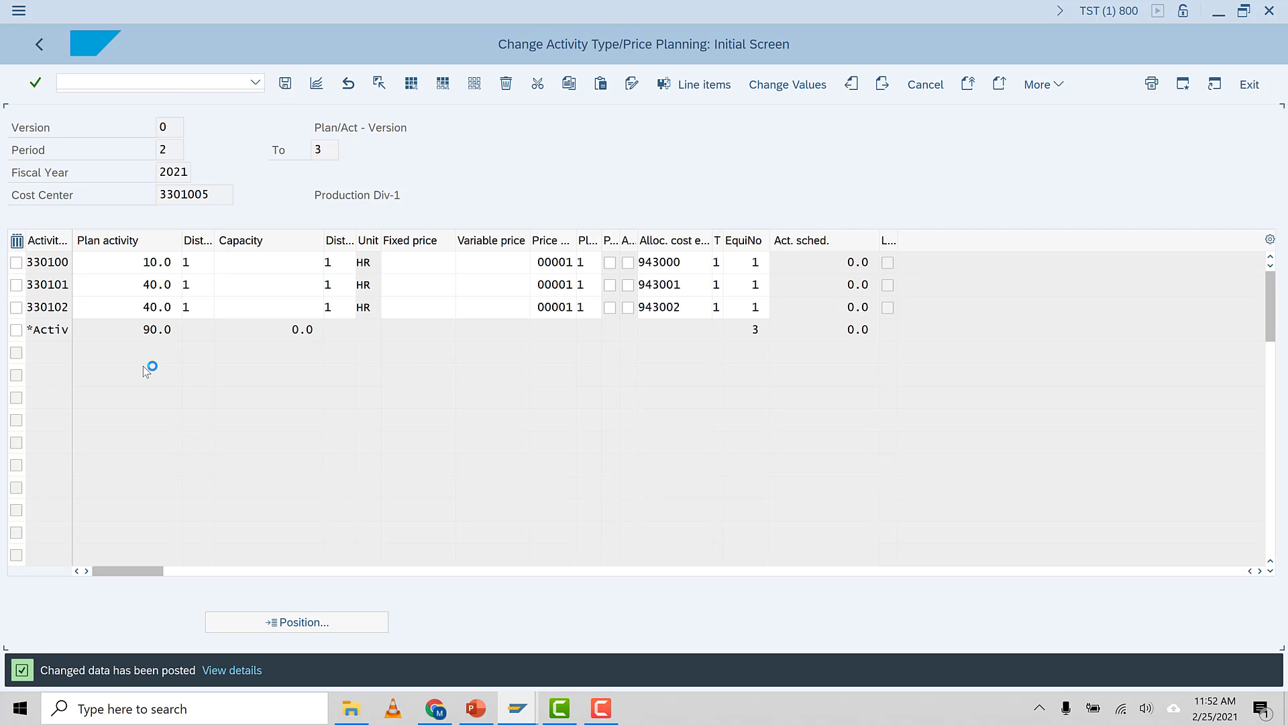
# Reopen the planning overview and review the period breakdown of plan activity for activity type 330100
pyautogui.click(285, 84)
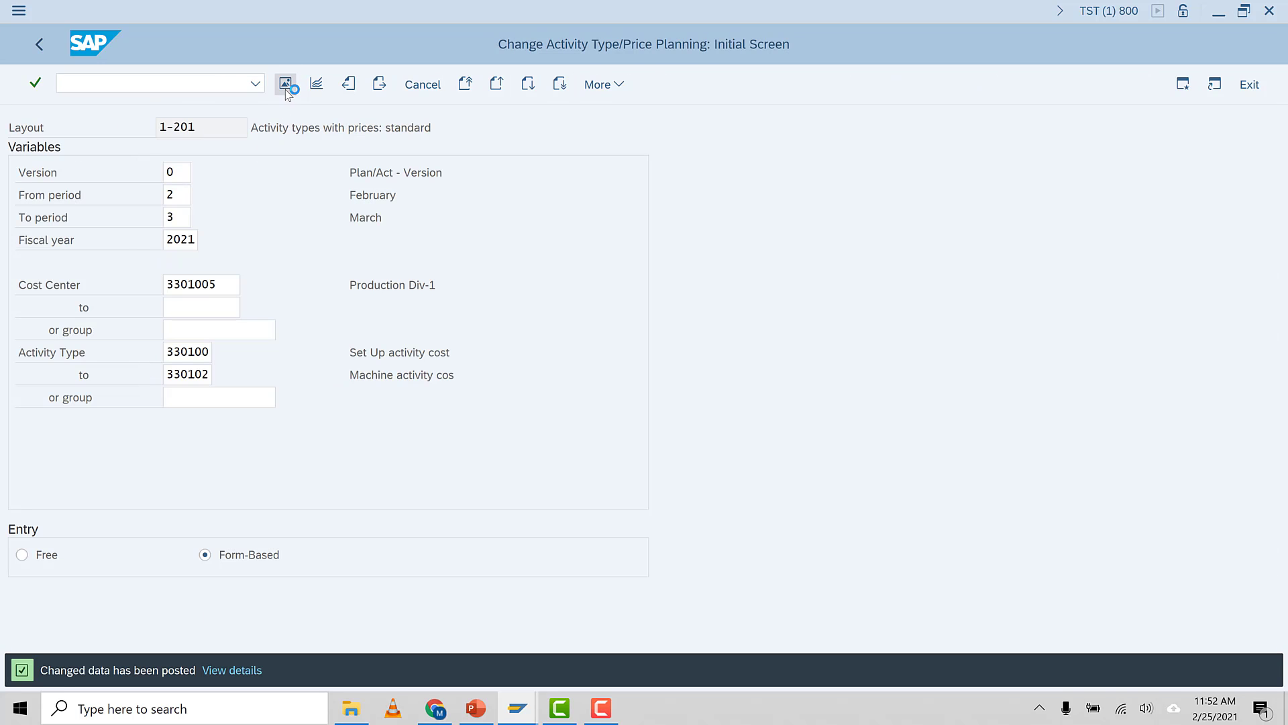
pyautogui.click(132, 265)
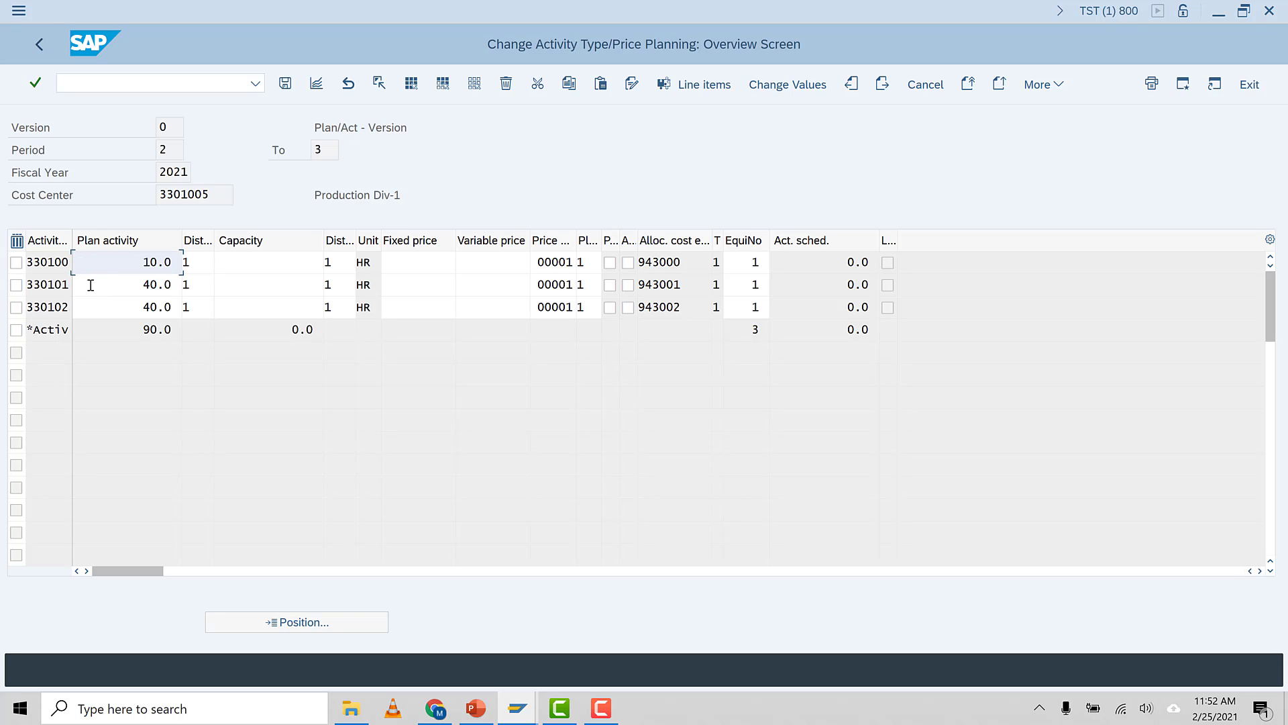
pyautogui.click(211, 194)
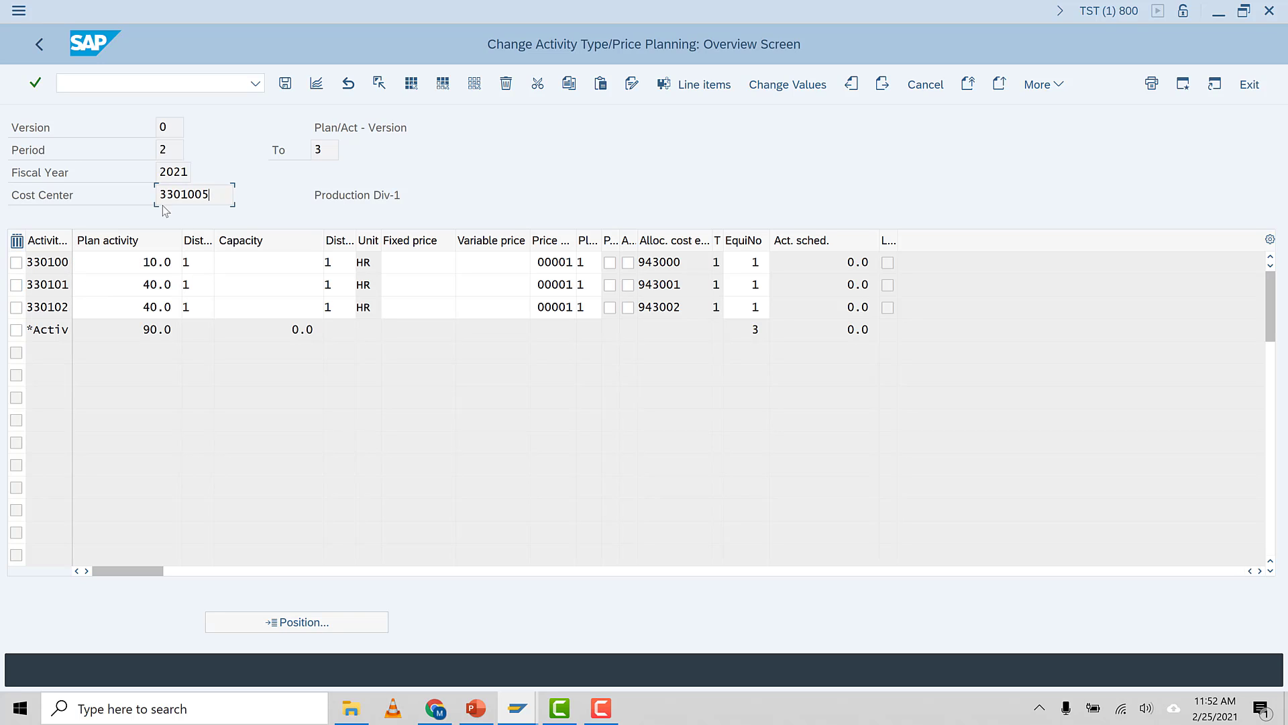
pyautogui.click(316, 83)
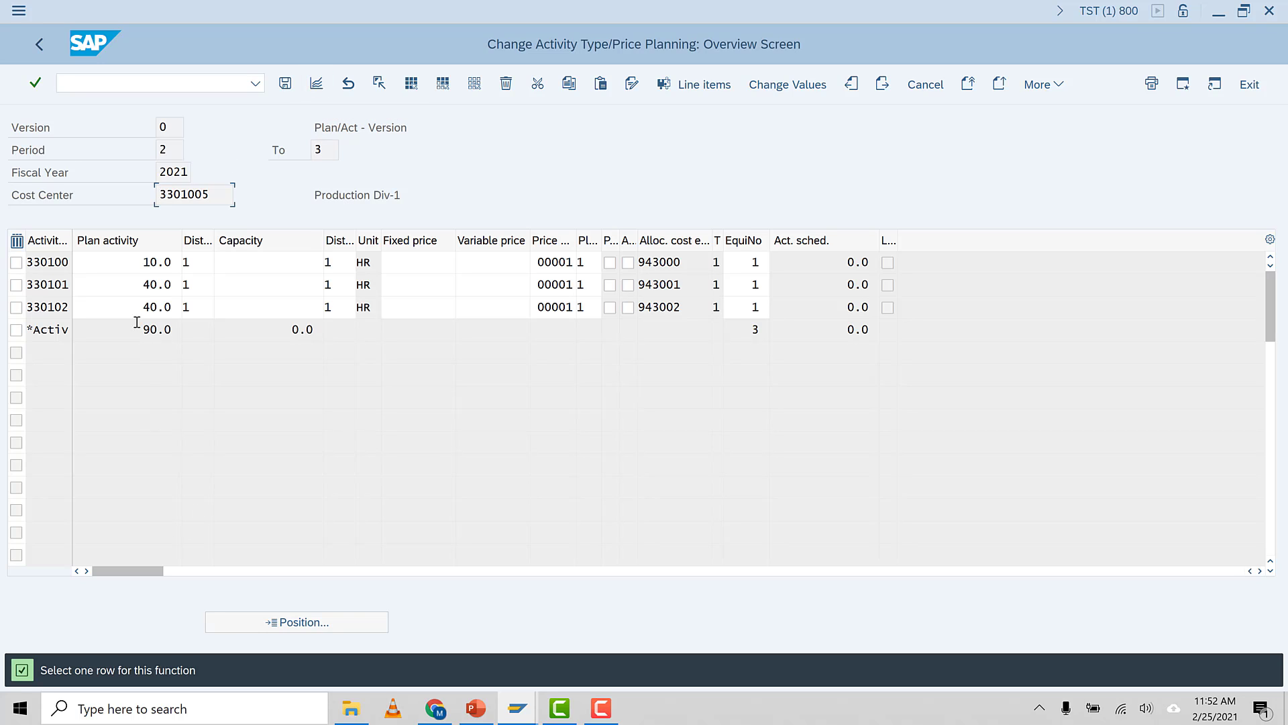
pyautogui.click(134, 262)
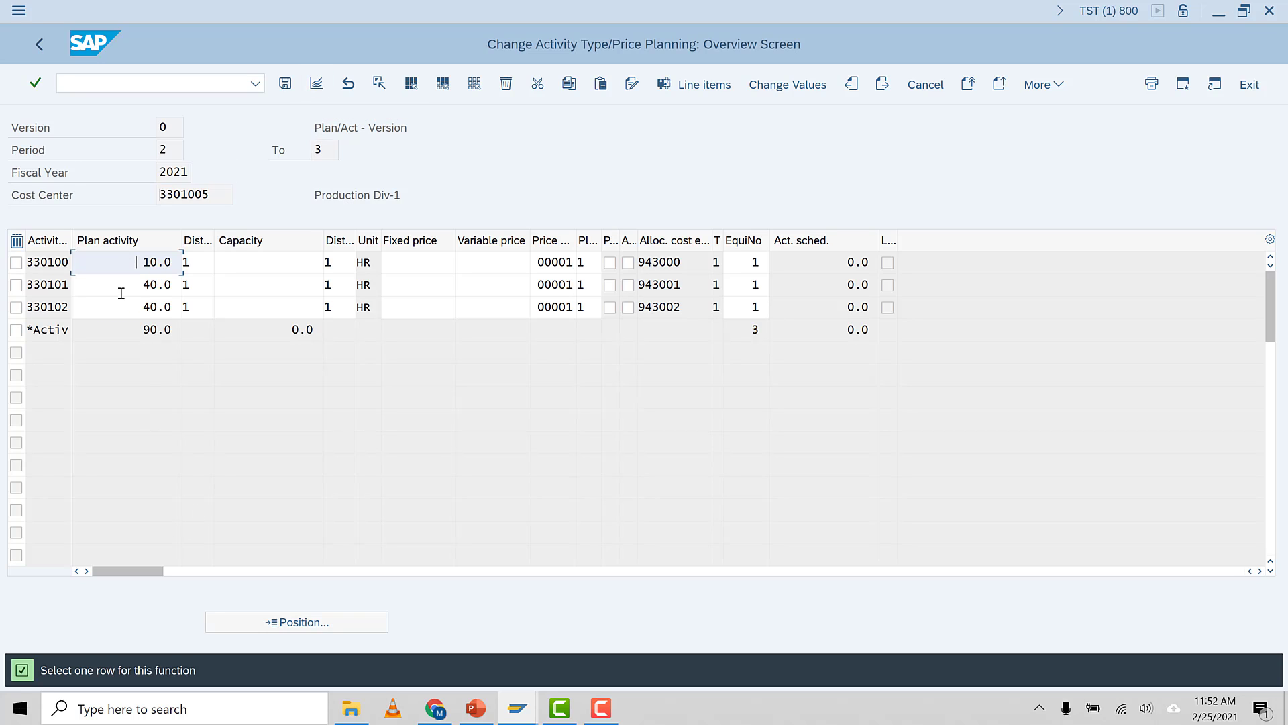
pyautogui.click(16, 263)
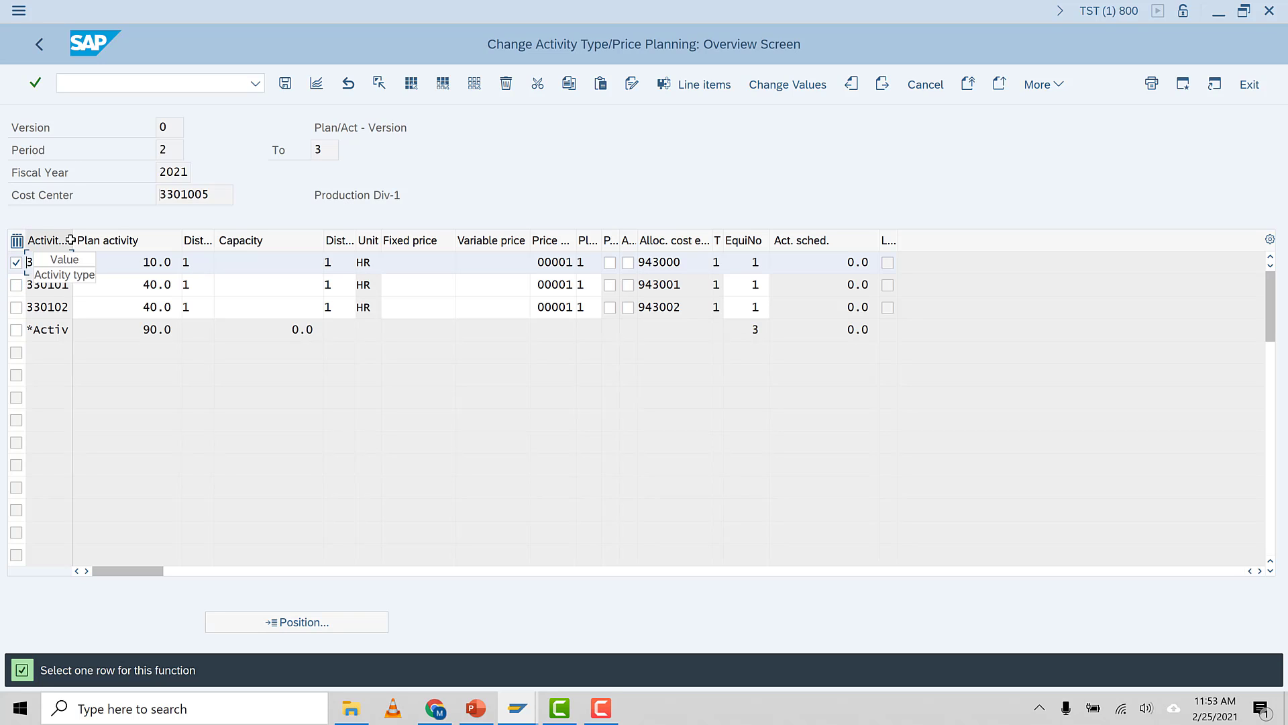
pyautogui.moveTo(73, 239); pyautogui.dragTo(88, 240)
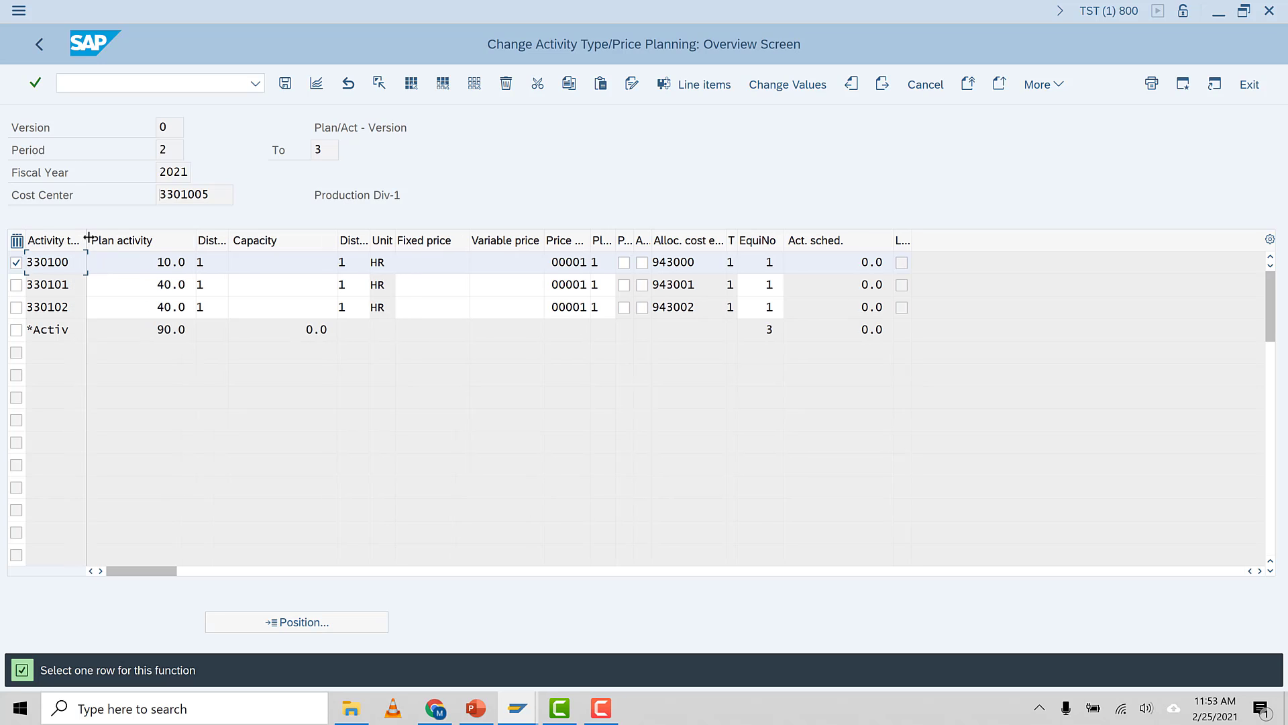
pyautogui.click(317, 85)
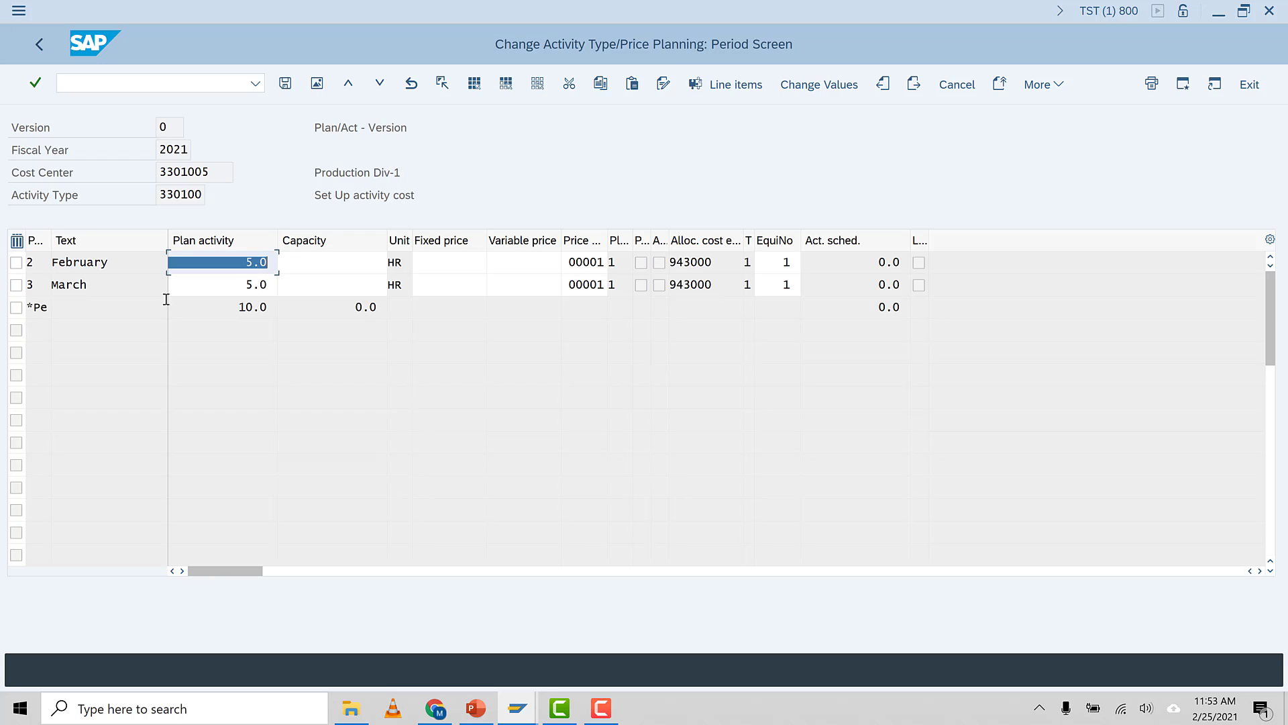
pyautogui.click(244, 267)
pyautogui.click(243, 298)
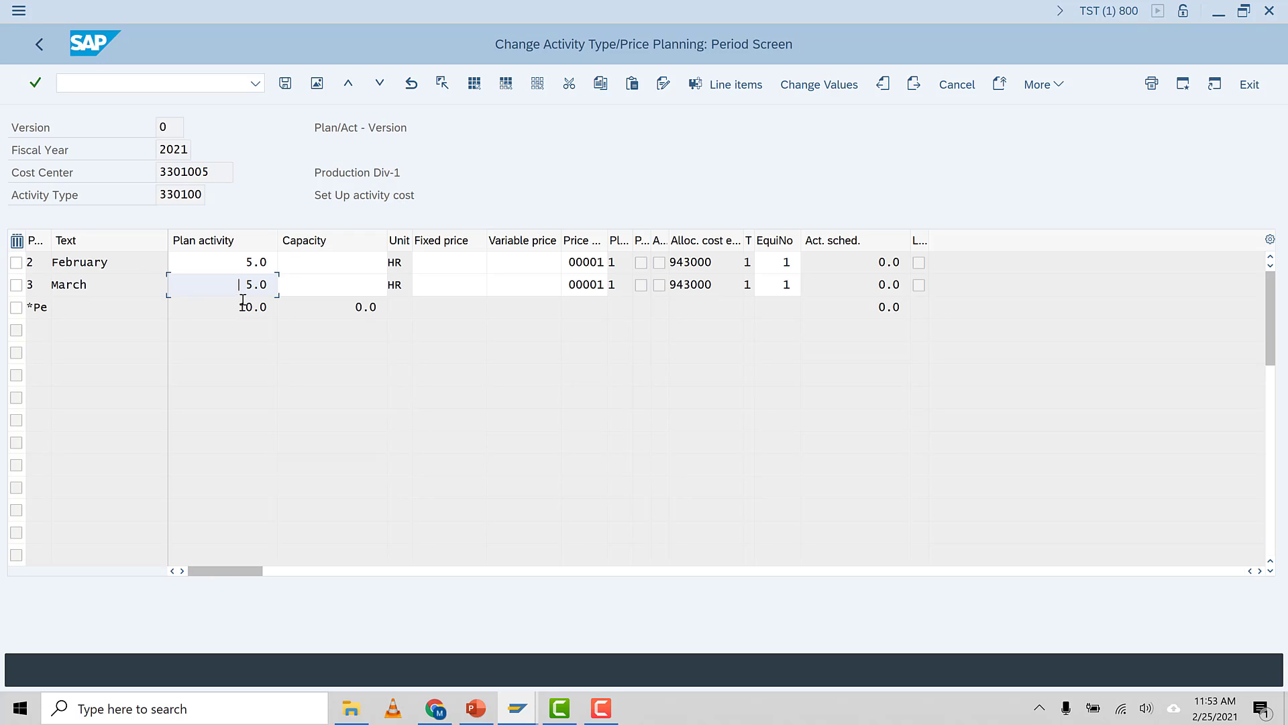
pyautogui.click(45, 44)
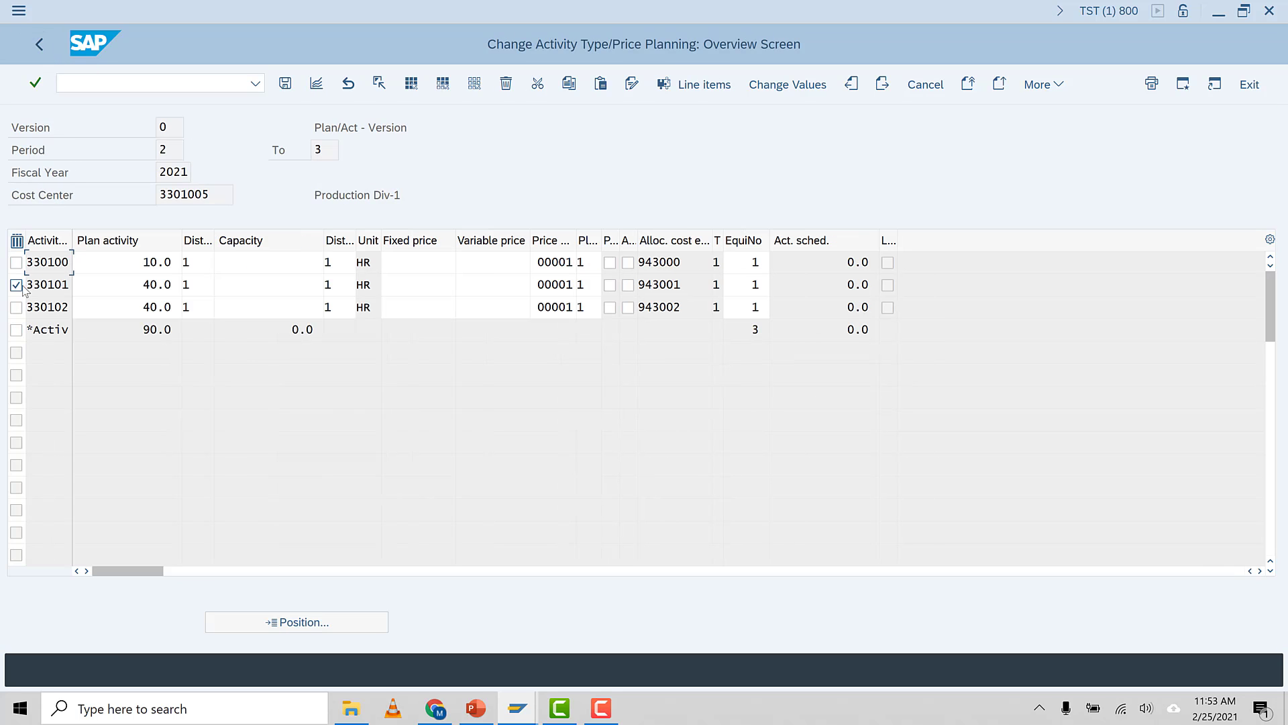
# Review the period breakdown of plan activity for activity type 330101
pyautogui.click(17, 284)
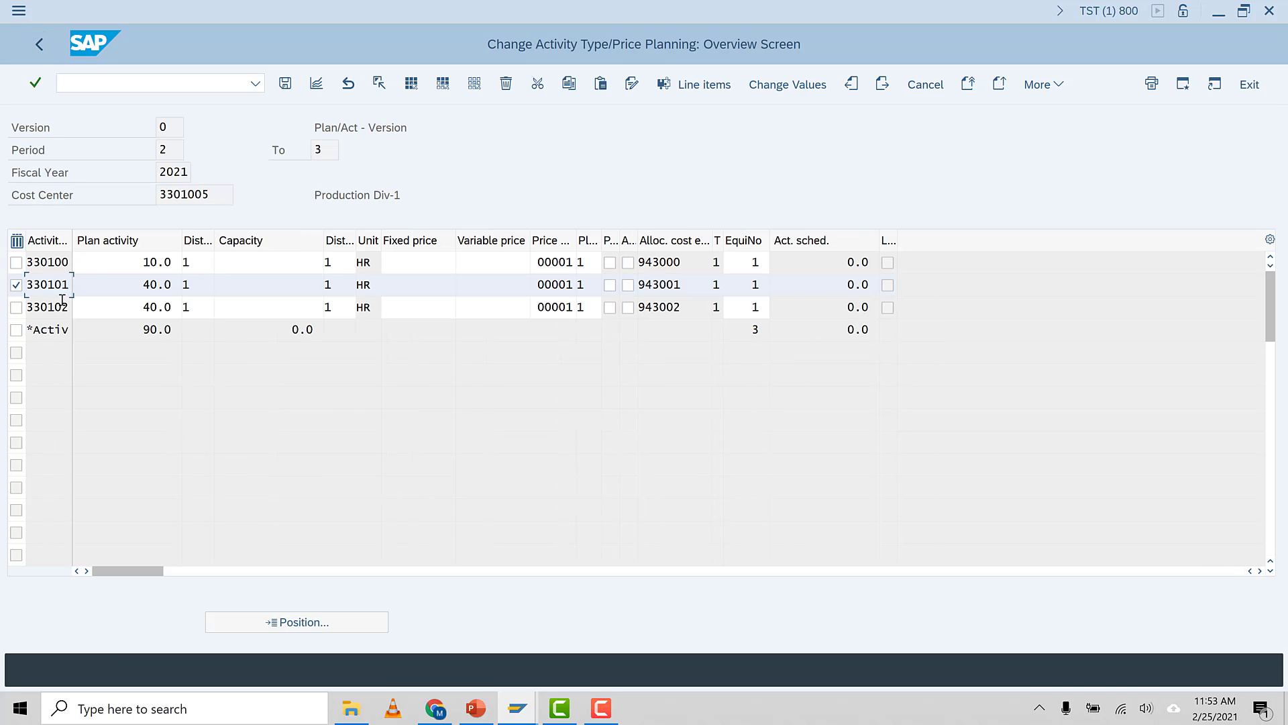
pyautogui.click(316, 83)
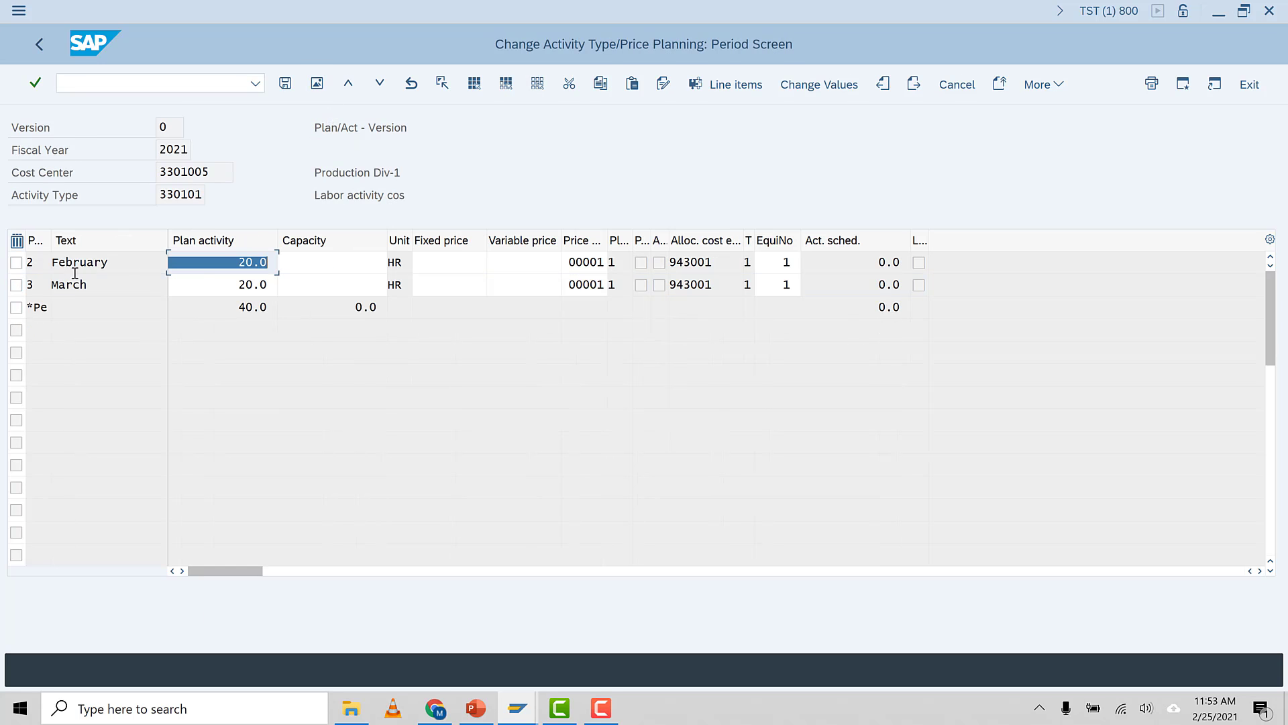
pyautogui.click(239, 283)
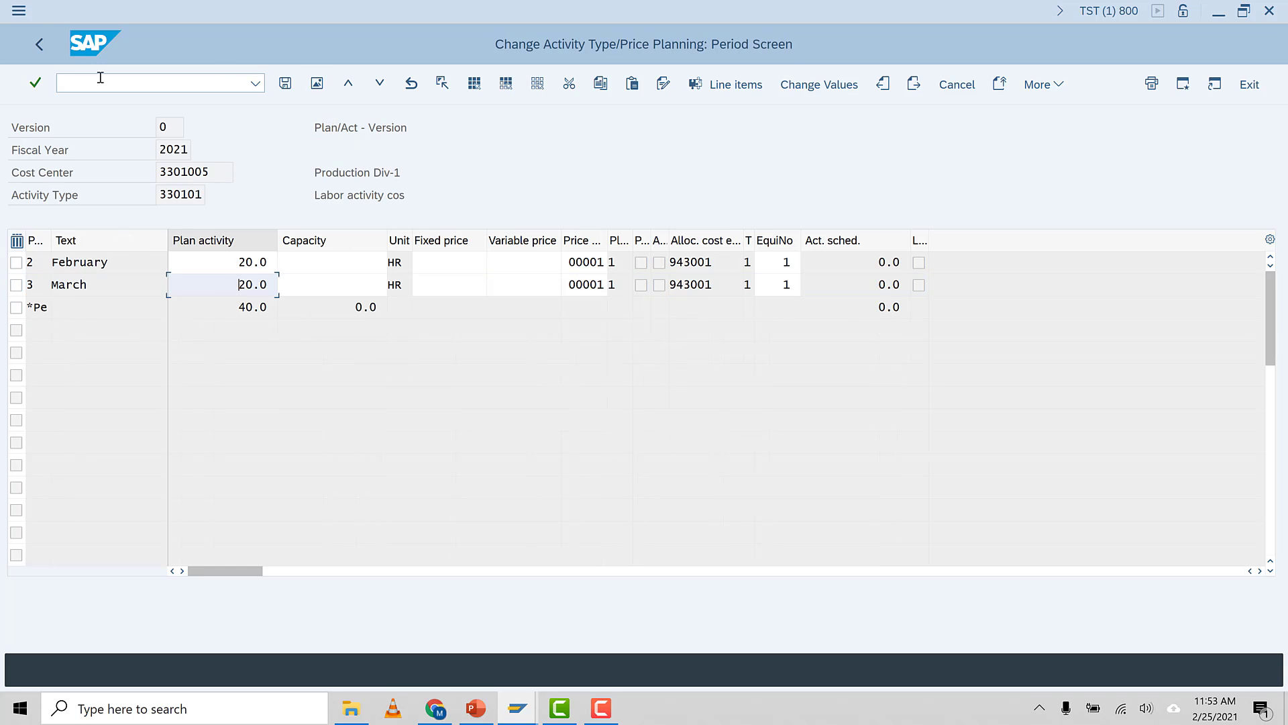
pyautogui.click(38, 44)
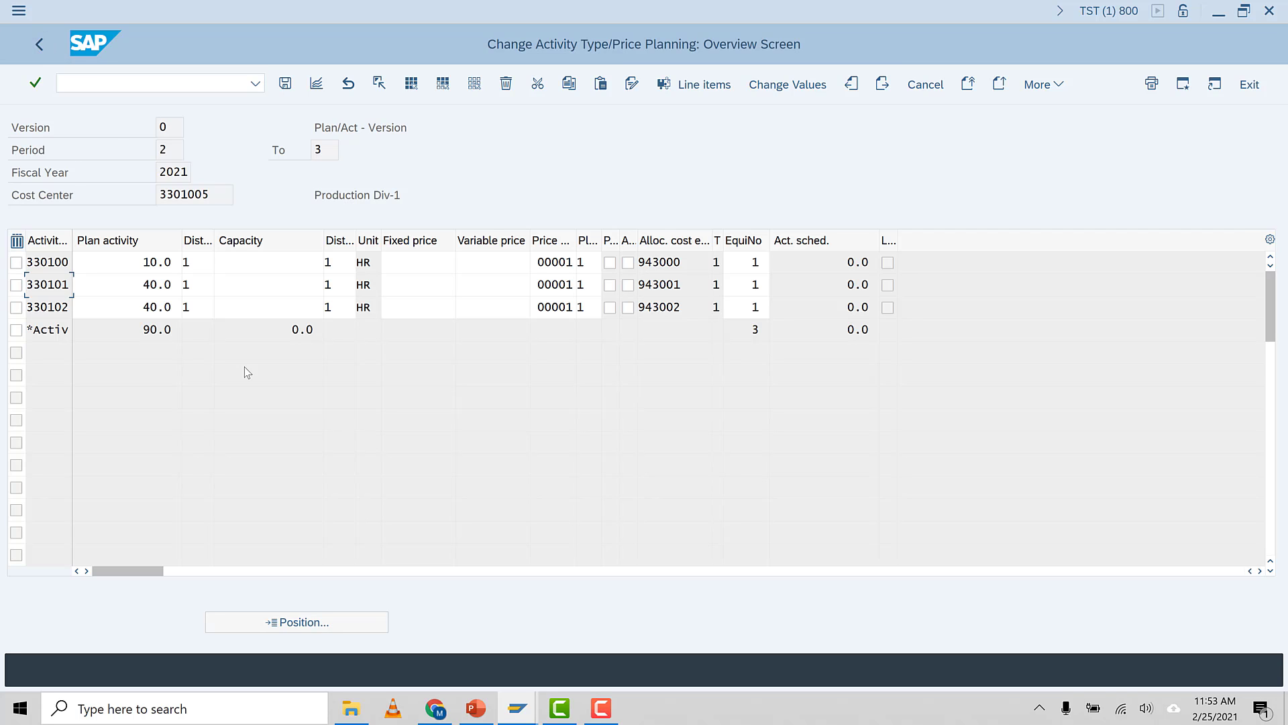
# Switch to PowerPoint and view the cost center planning slide as a slide show
pyautogui.click(476, 708)
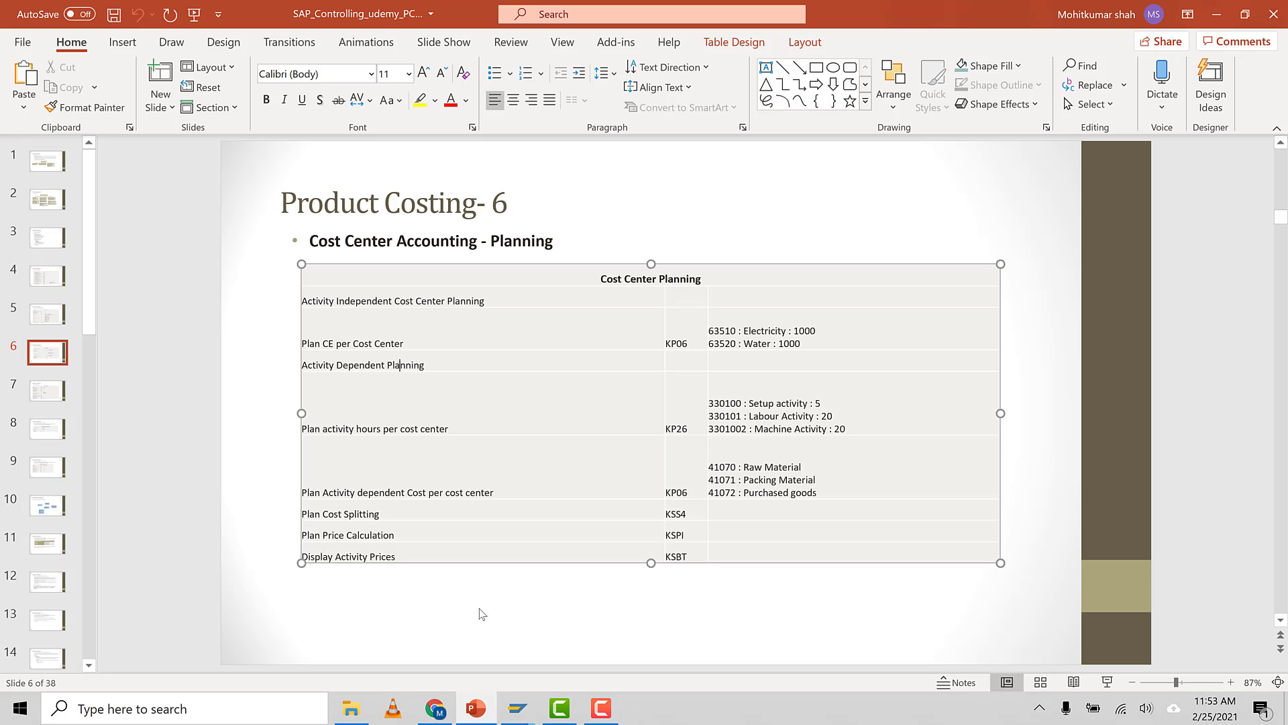
pyautogui.click(58, 356)
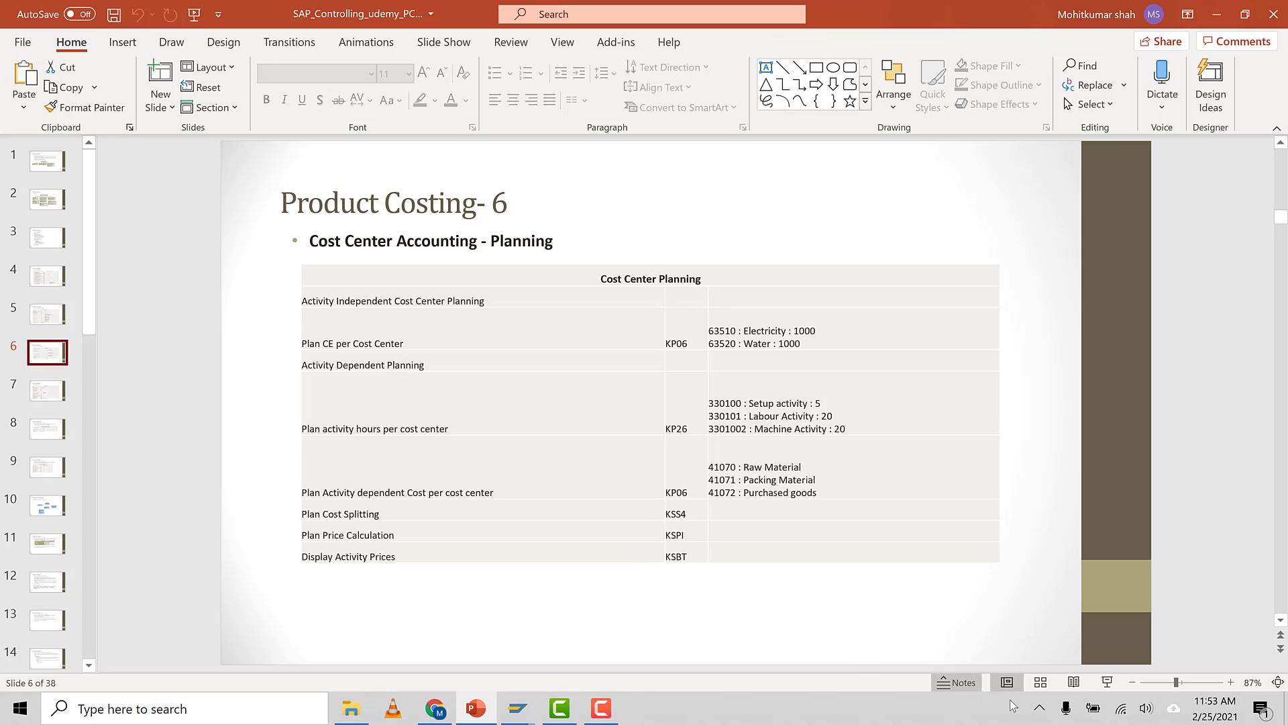
pyautogui.click(1105, 682)
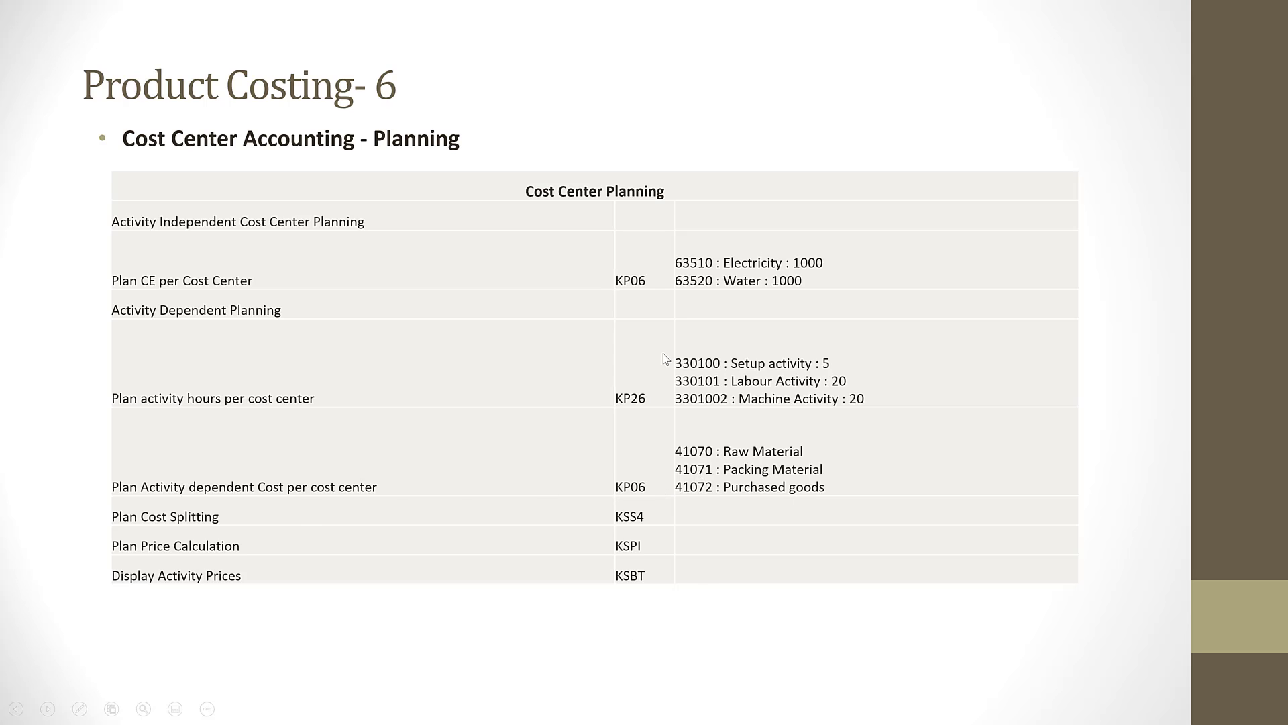
pyautogui.press('Escape')
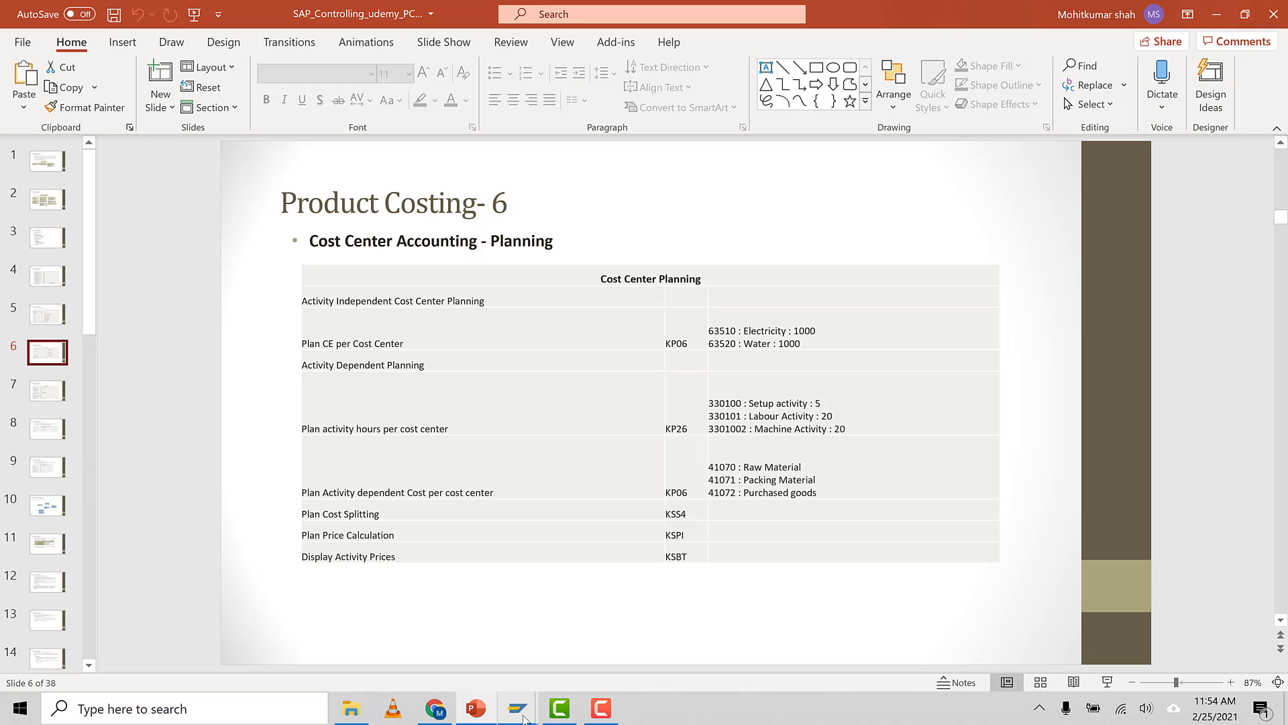
# Return to SAP and start transaction KP06 for cost element/activity input planning
pyautogui.moveTo(524, 719)
pyautogui.click(571, 638)
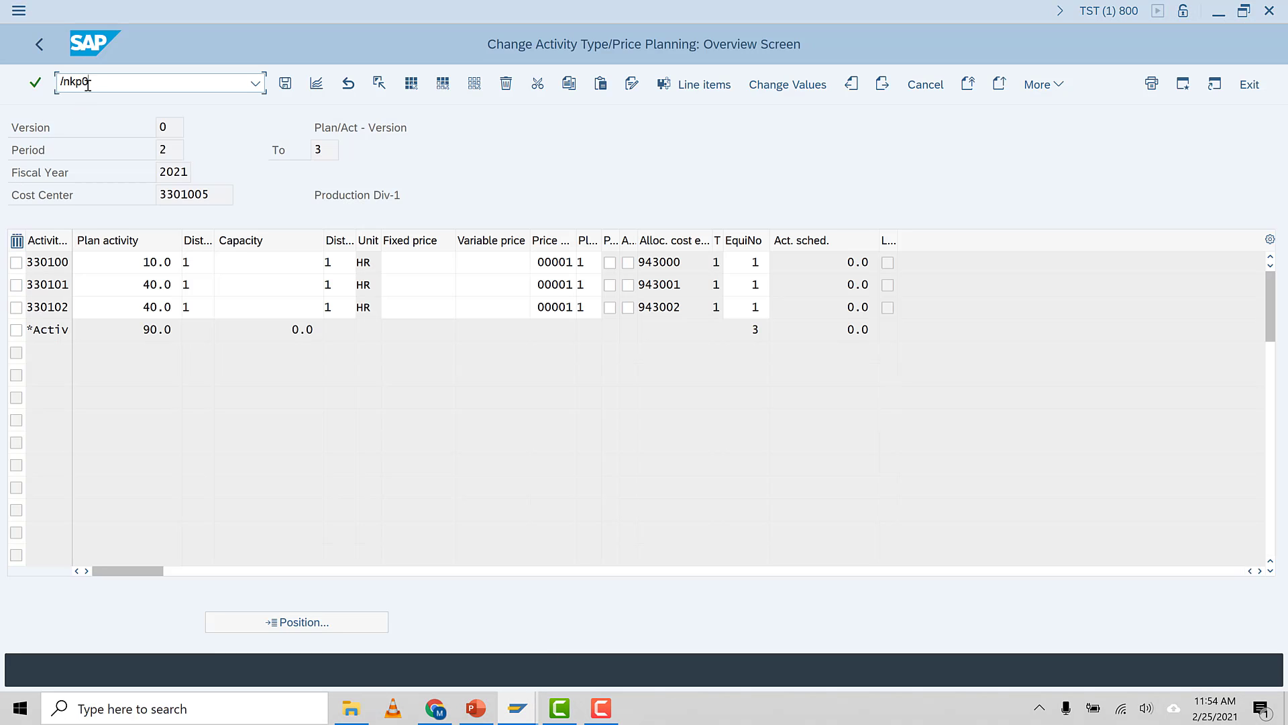
pyautogui.click(88, 84)
pyautogui.write('/nkp06')
pyautogui.press('Return')
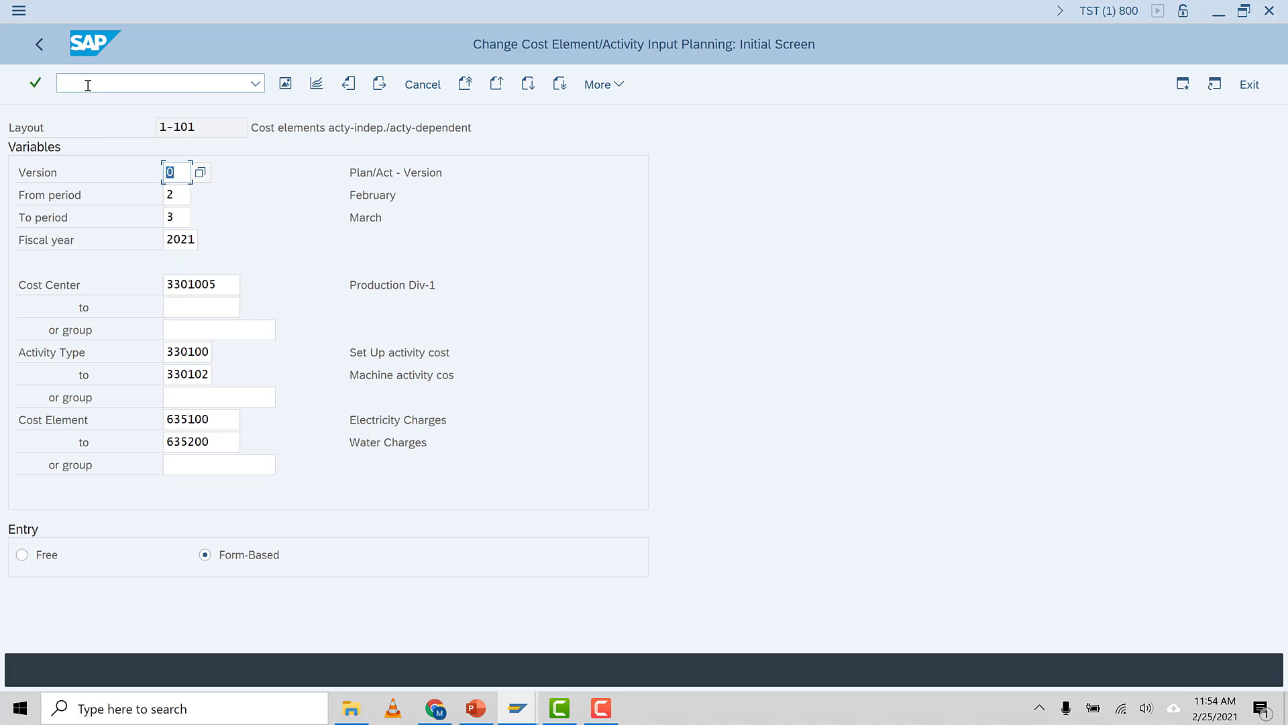
# Check the planning variables and clear the cost element range fields on the initial screen
pyautogui.click(186, 199)
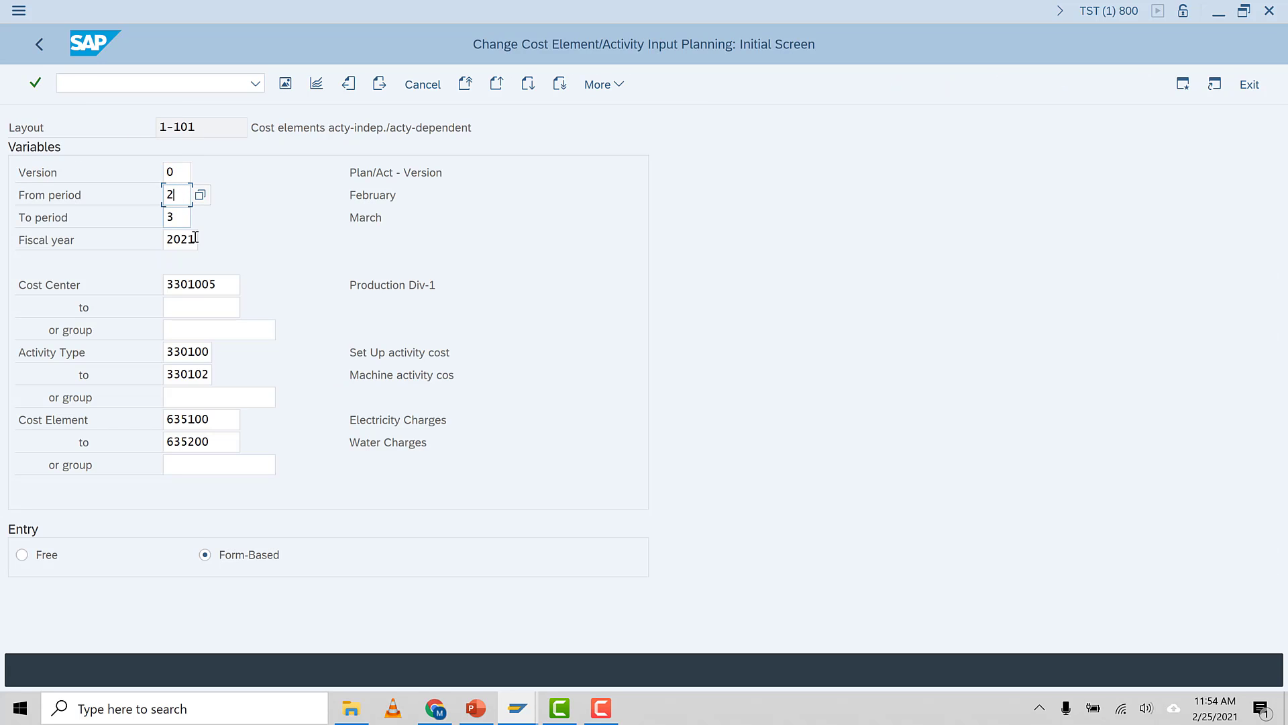
pyautogui.click(224, 284)
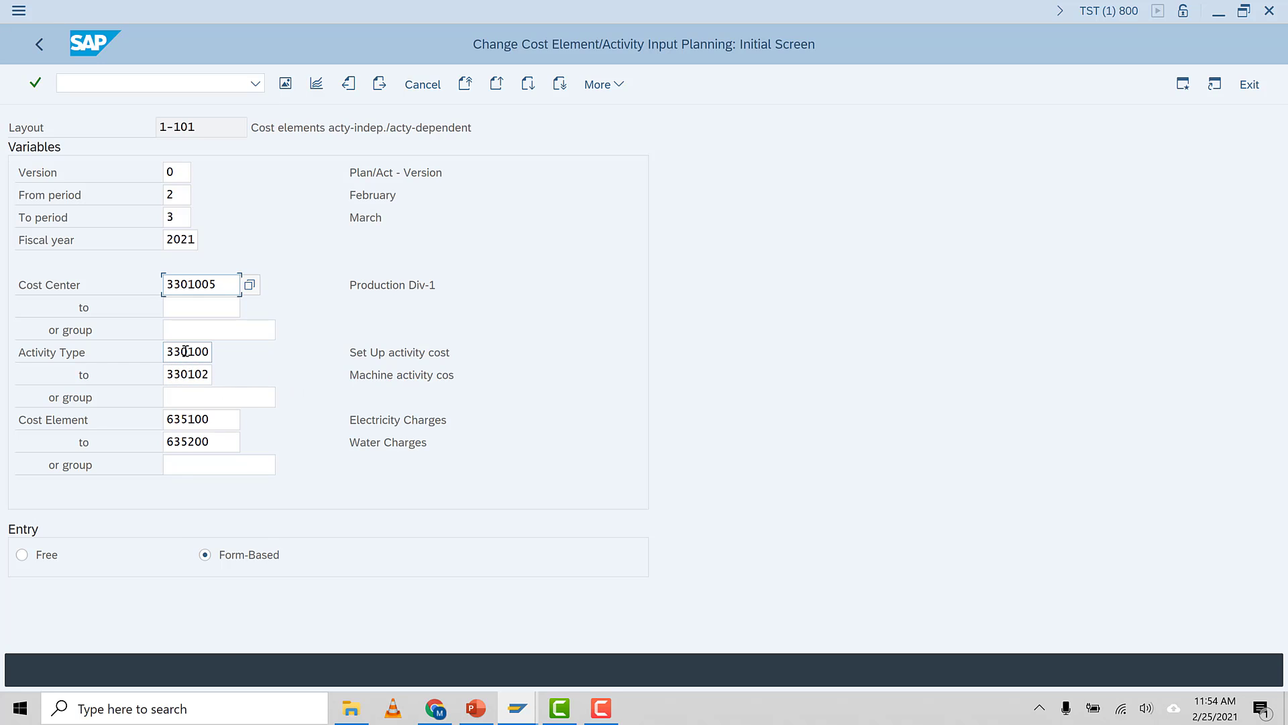
pyautogui.click(220, 444)
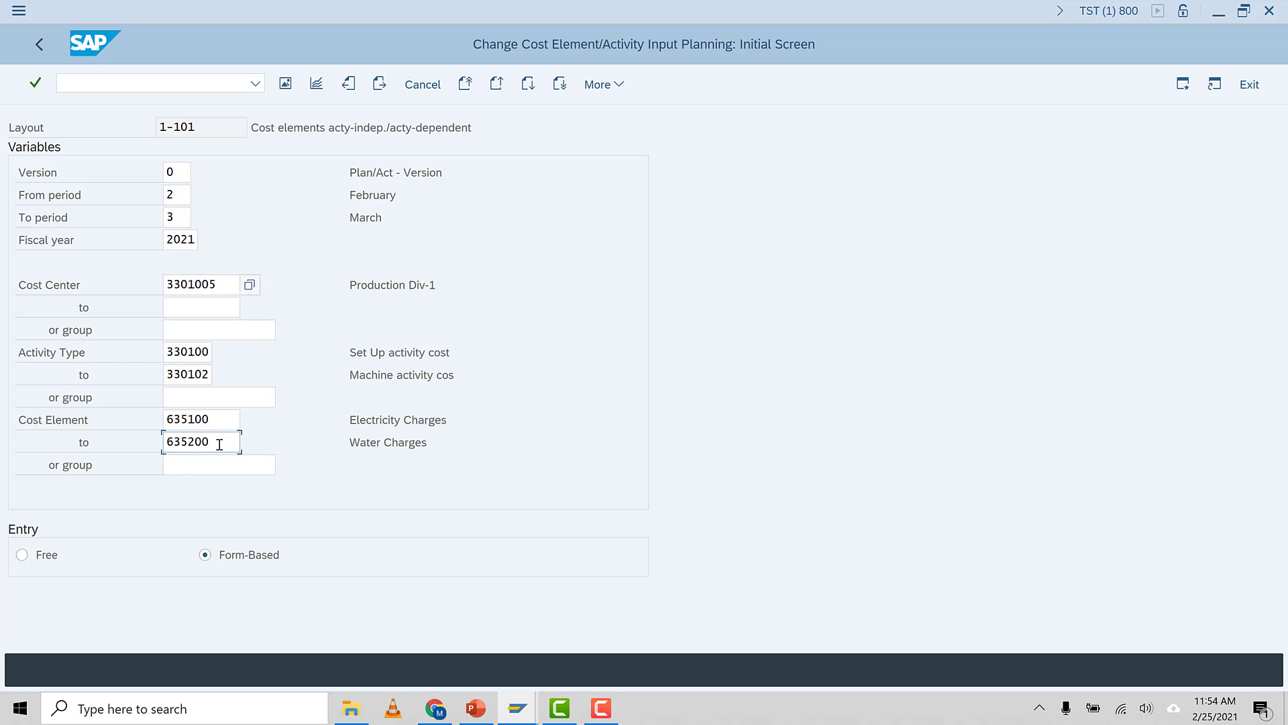
pyautogui.moveTo(219, 444); pyautogui.dragTo(119, 443)
pyautogui.press('Delete')
pyautogui.moveTo(213, 420); pyautogui.dragTo(59, 411)
pyautogui.press('Delete')
pyautogui.click(115, 423)
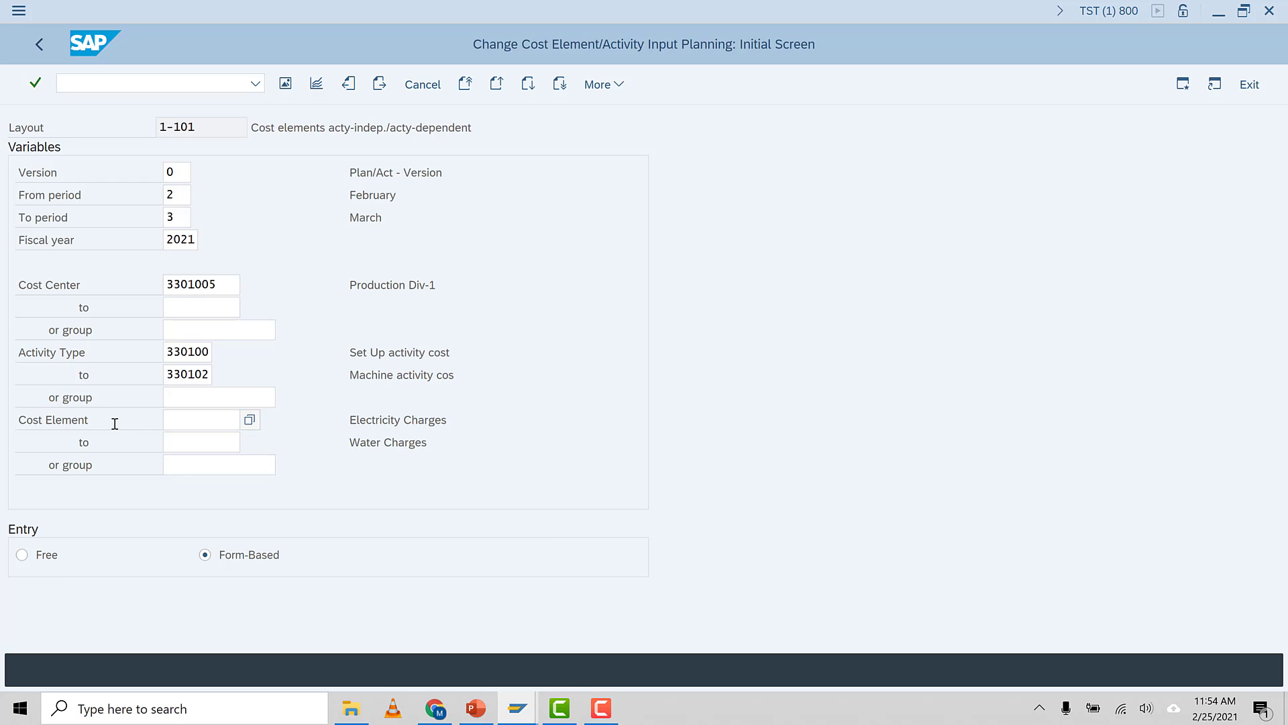
# Set the cost element range from 410690 to 410720 using the search help
pyautogui.press('F4')
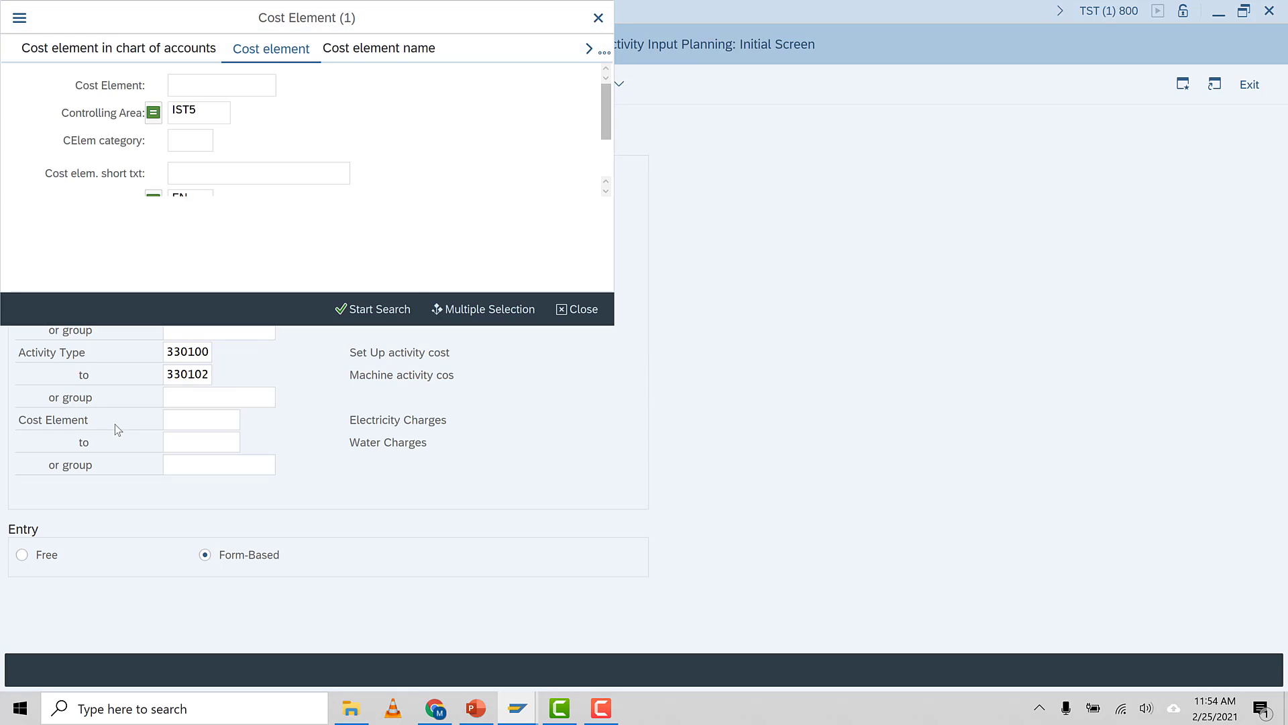
pyautogui.click(390, 310)
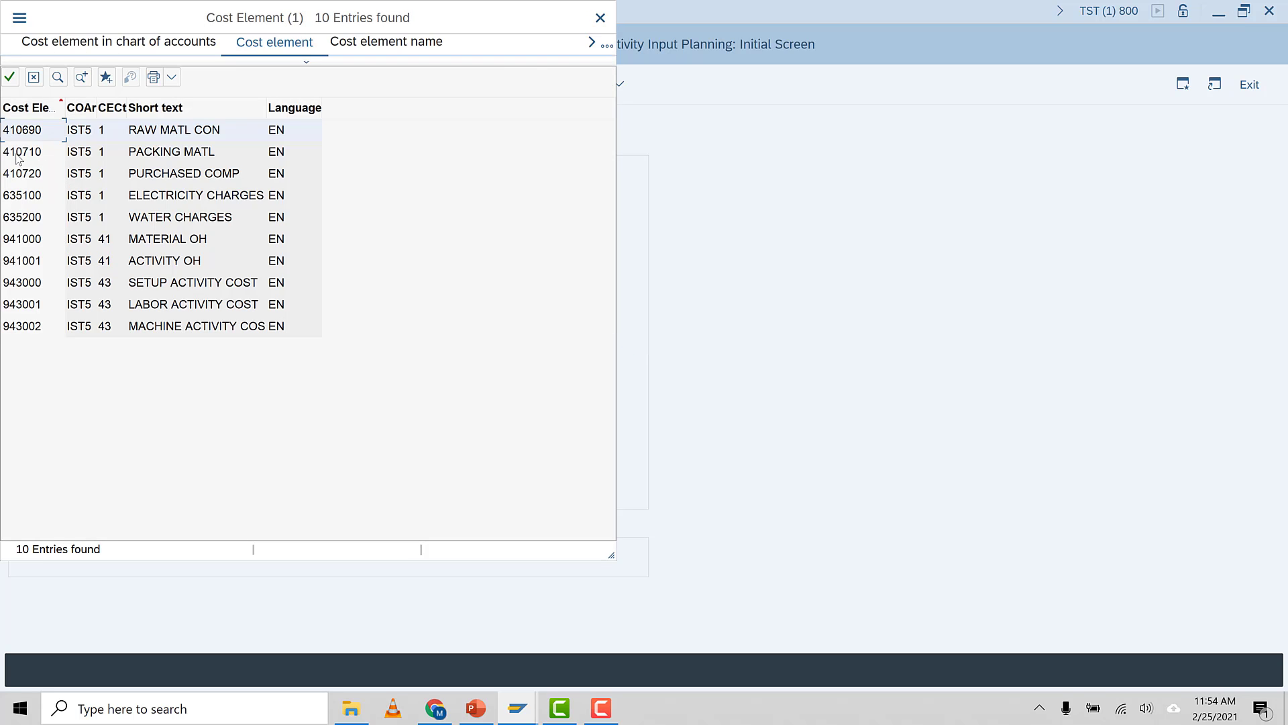
pyautogui.doubleClick(30, 131)
pyautogui.click(181, 441)
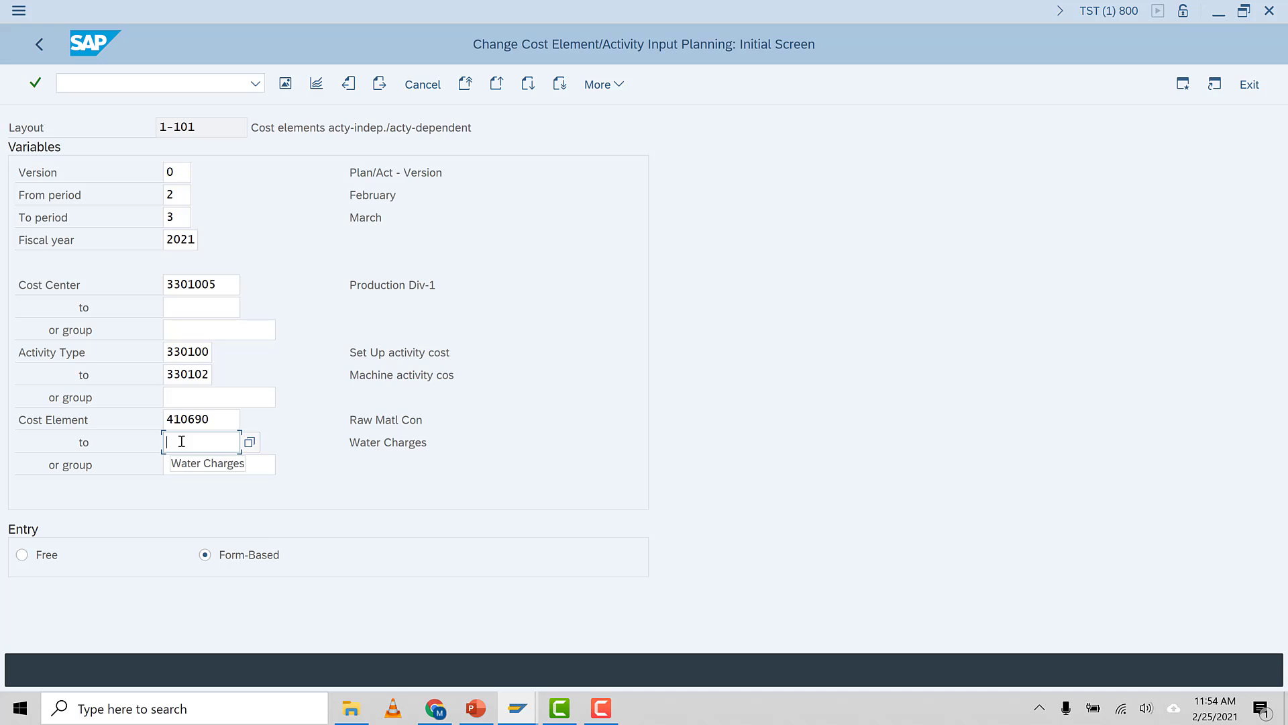
pyautogui.press('F4')
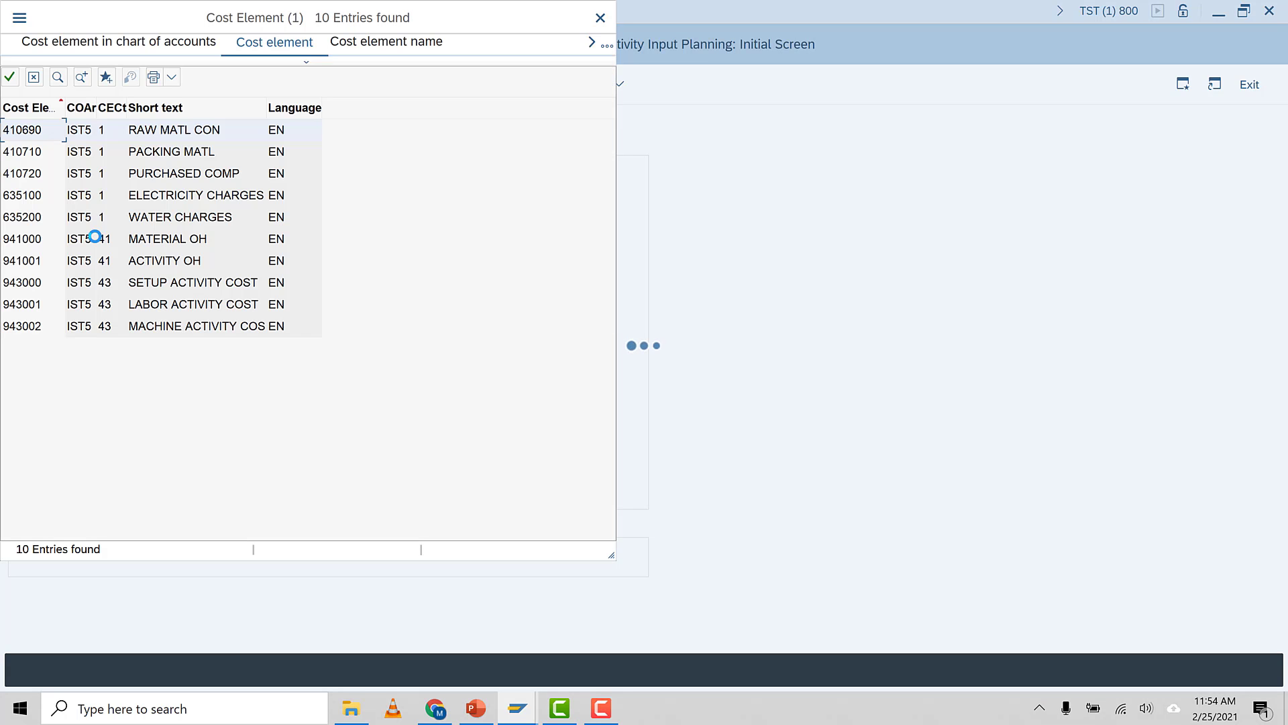
pyautogui.doubleClick(33, 175)
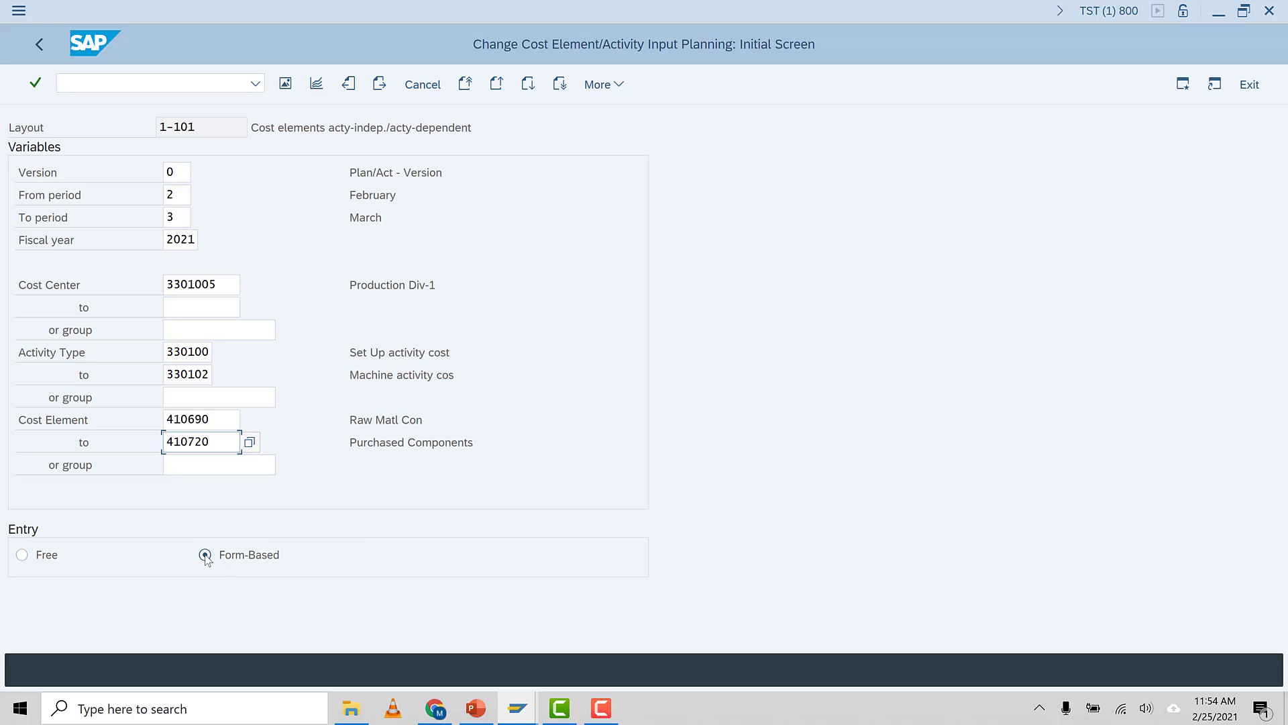
# Open the planning overview screen and widen the activity type column
pyautogui.click(195, 466)
pyautogui.click(285, 83)
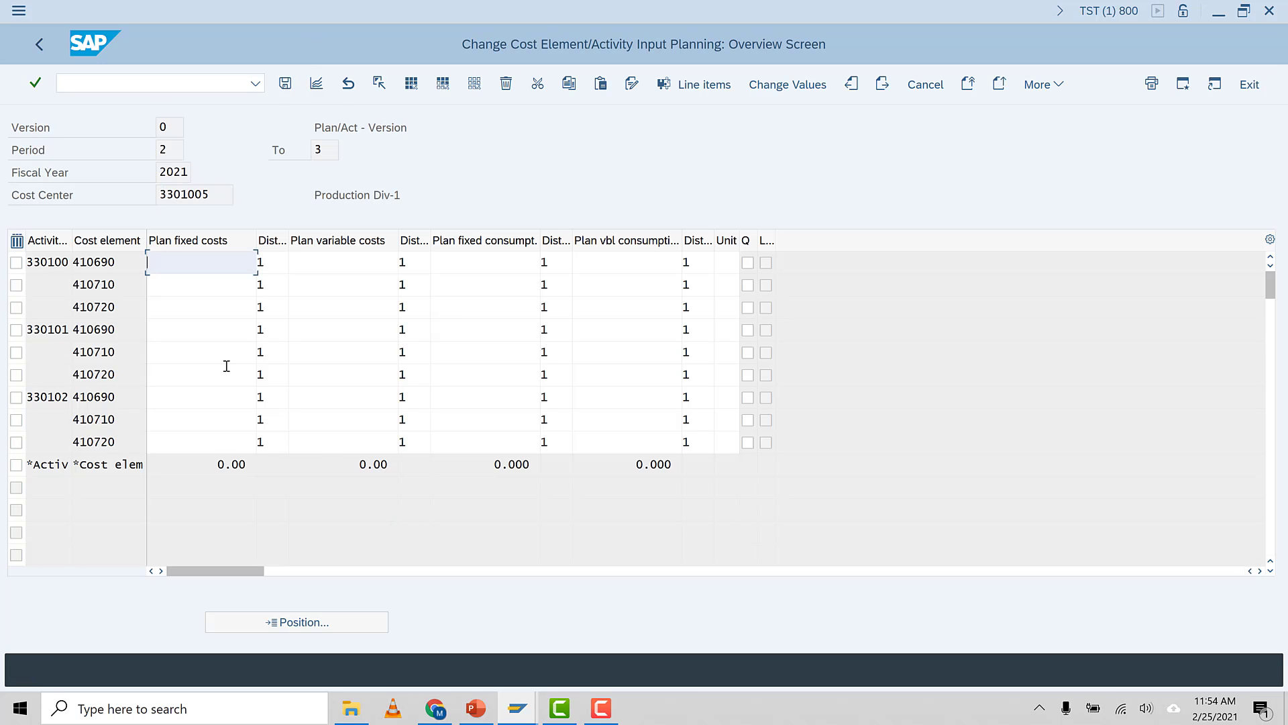
pyautogui.click(217, 199)
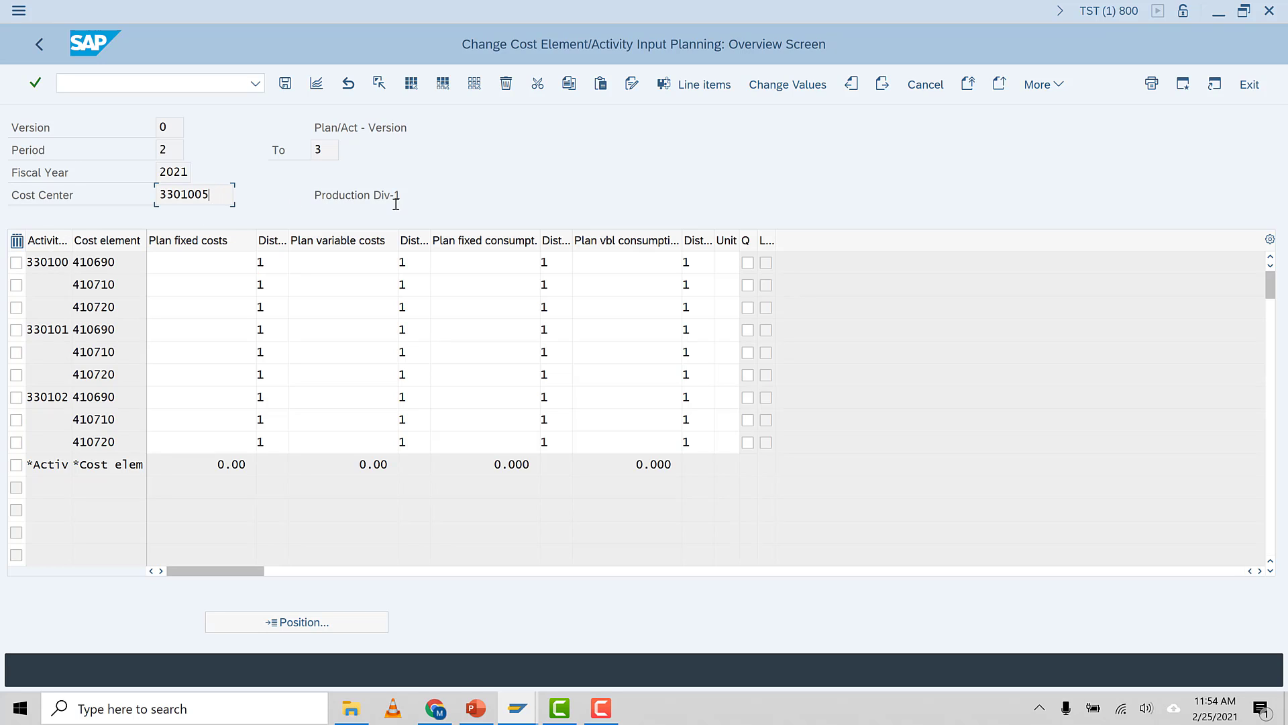
pyautogui.doubleClick(71, 241)
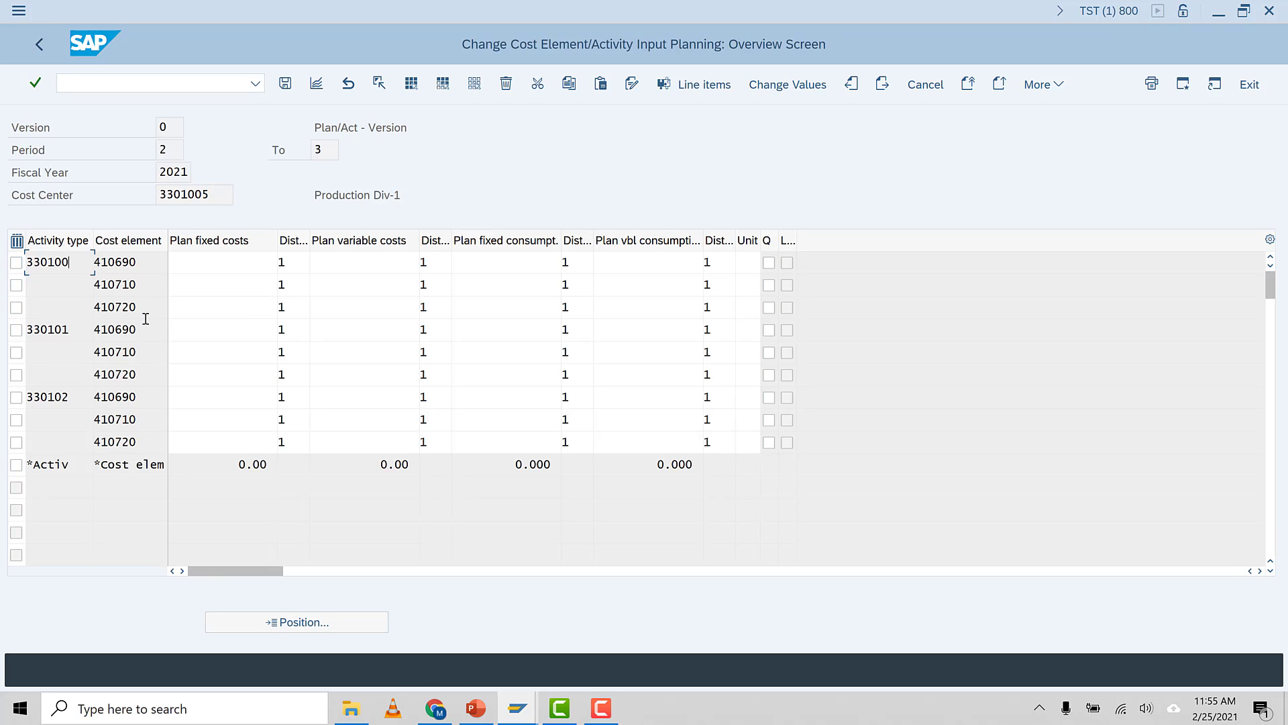
pyautogui.click(198, 260)
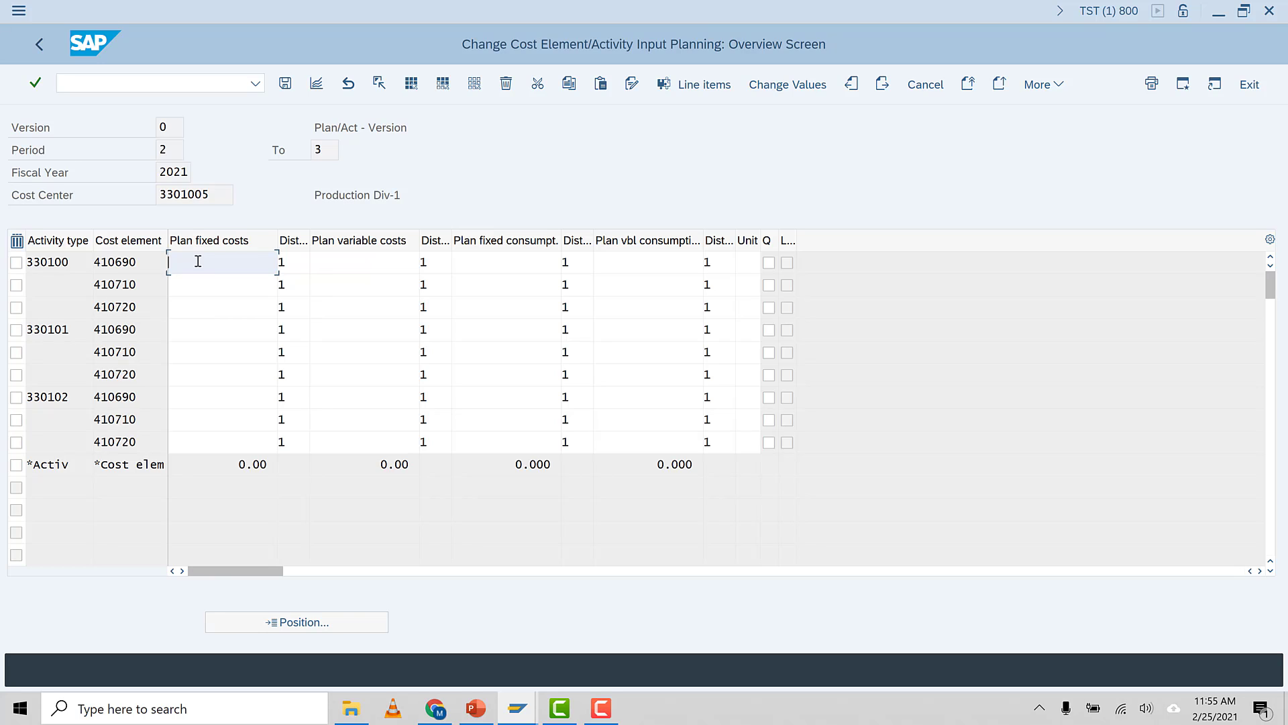
pyautogui.write('000')
pyautogui.moveTo(223, 262); pyautogui.dragTo(143, 265)
pyautogui.press('Delete')
pyautogui.click(202, 287)
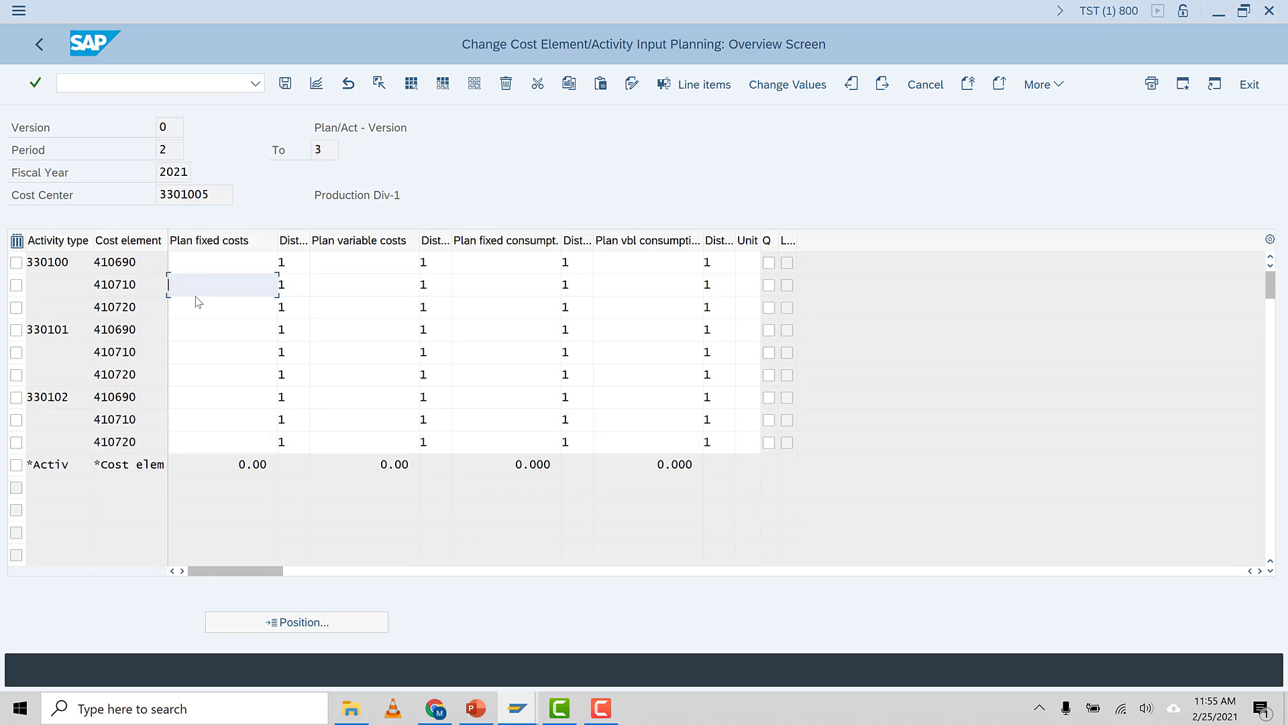
pyautogui.click(146, 286)
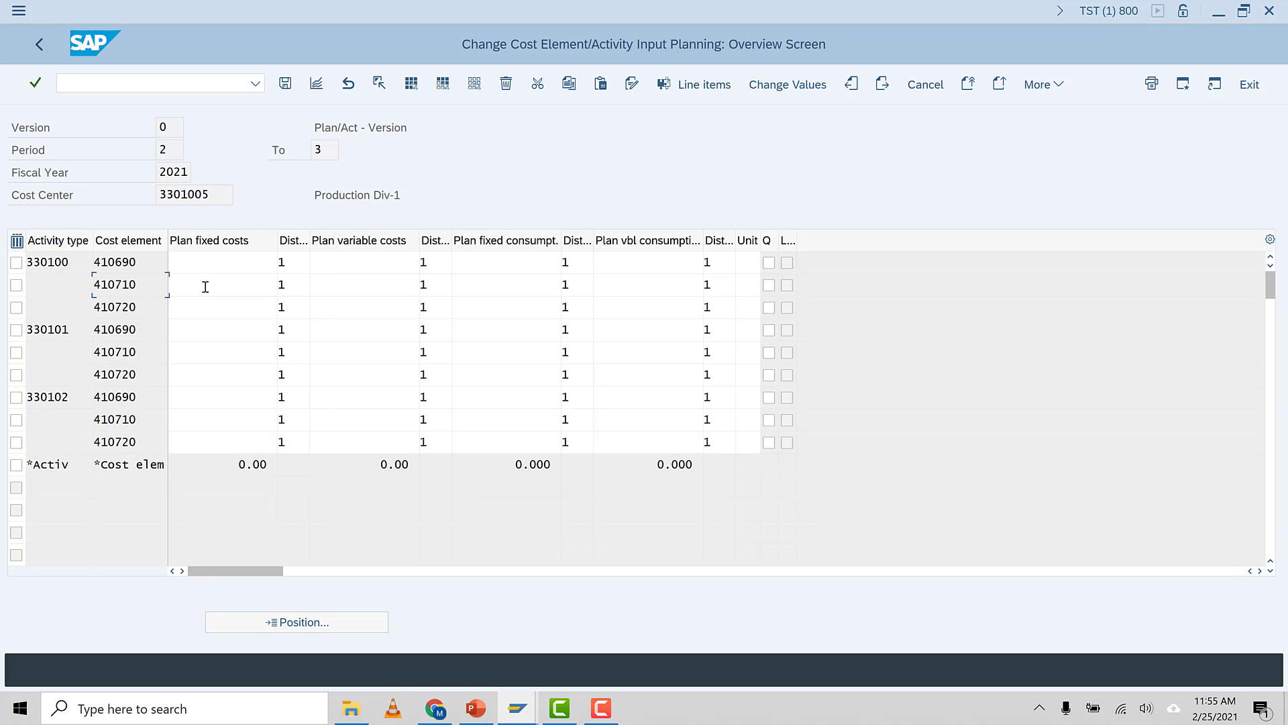
pyautogui.click(206, 287)
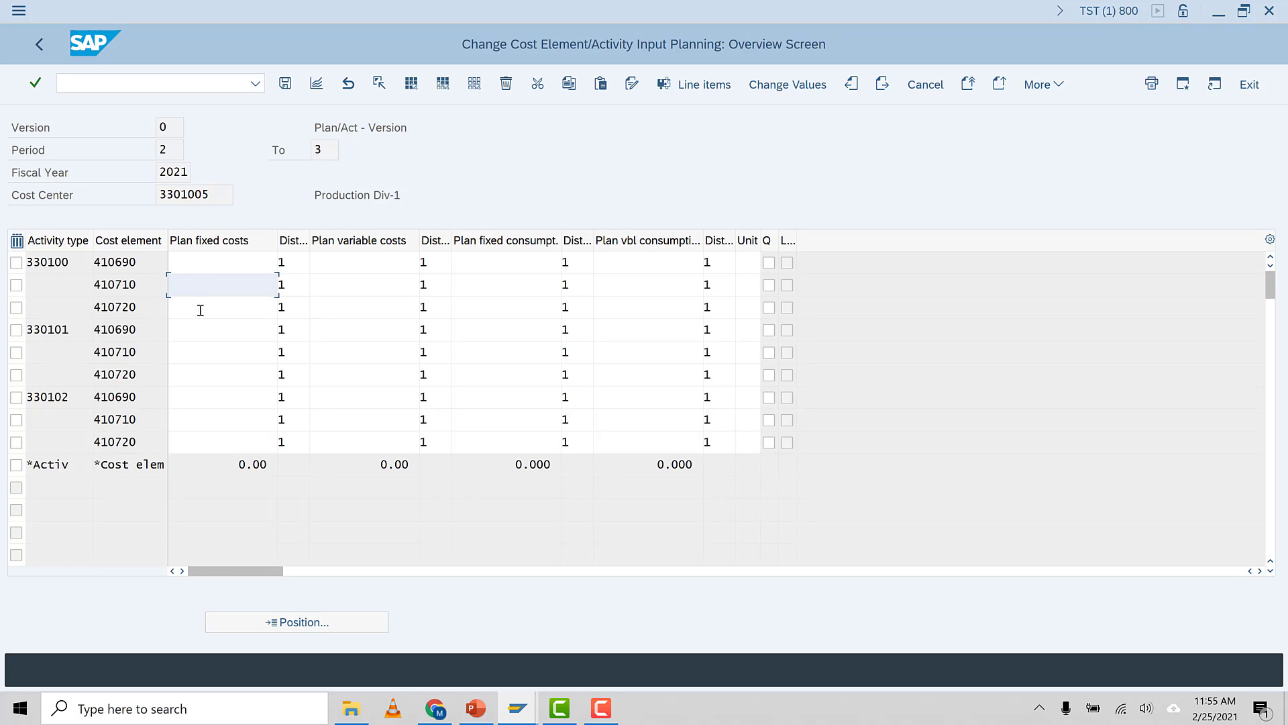
pyautogui.click(198, 308)
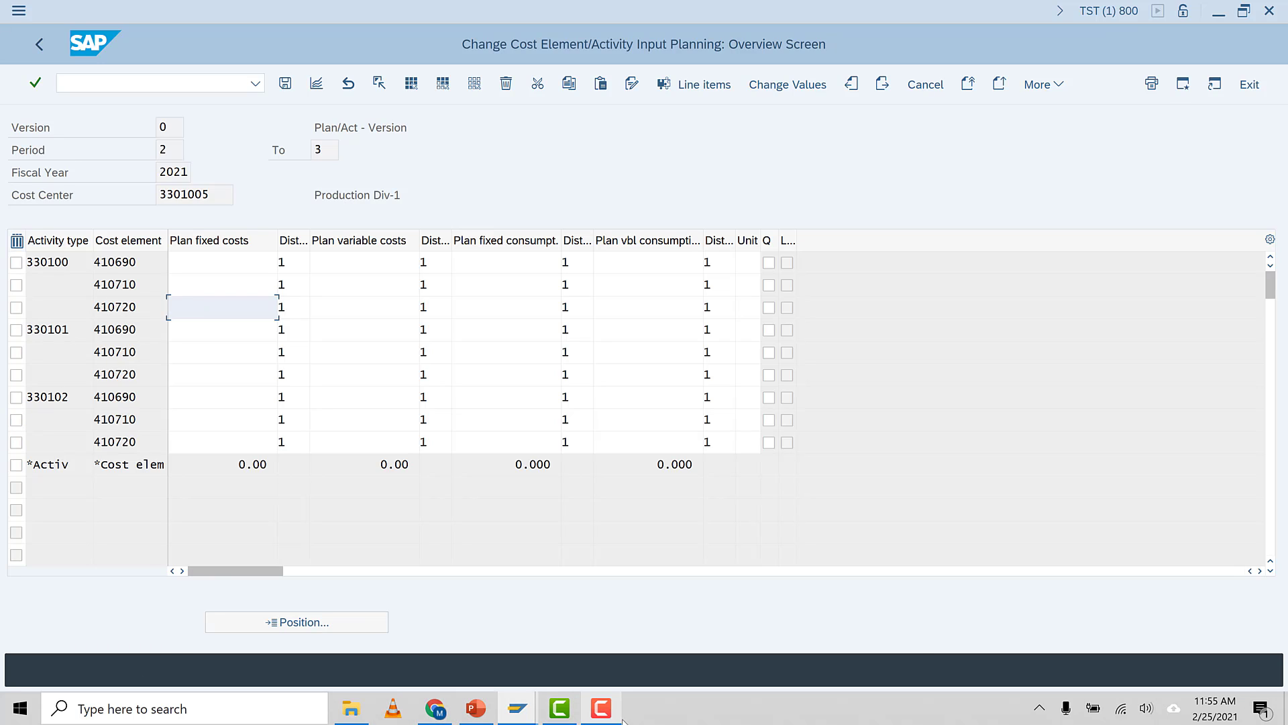
pyautogui.click(601, 708)
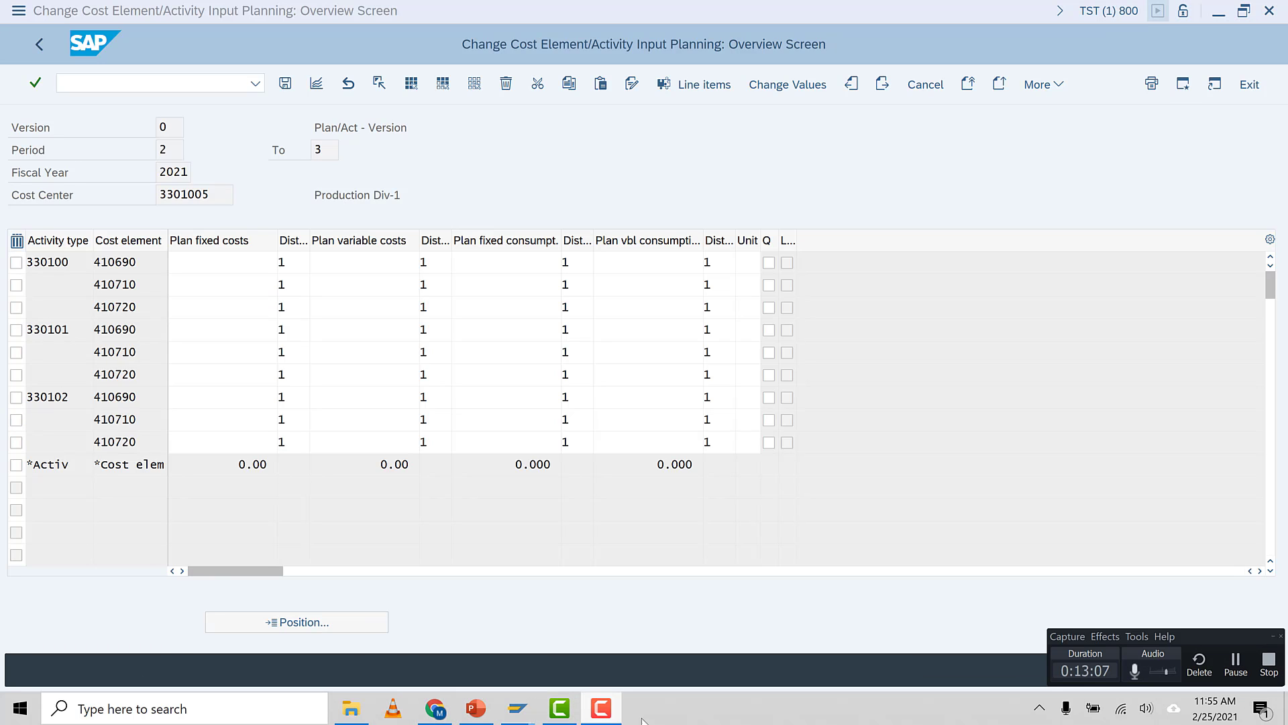
pyautogui.click(1236, 665)
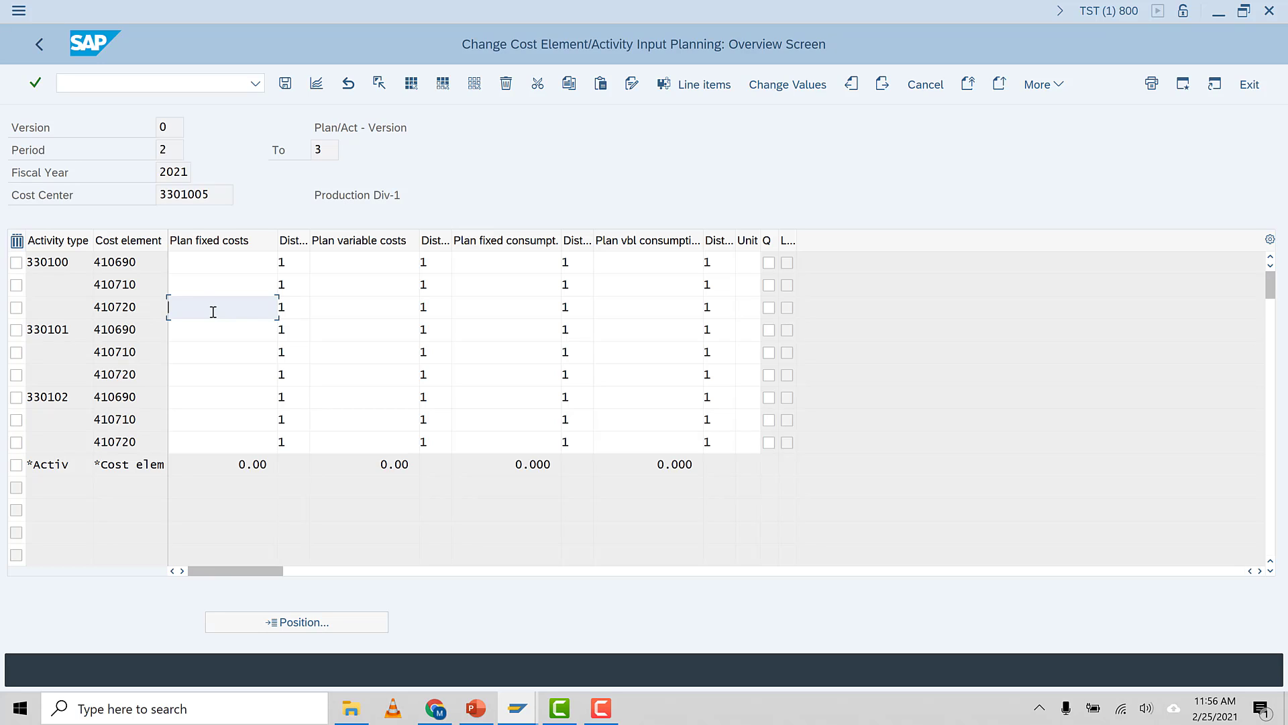
# Enter plan fixed costs of 3000 for 410720 under 330100, 410690 and 410720 under 330101, and 410720 under 330102, then save
pyautogui.write('3000')
pyautogui.click(72, 333)
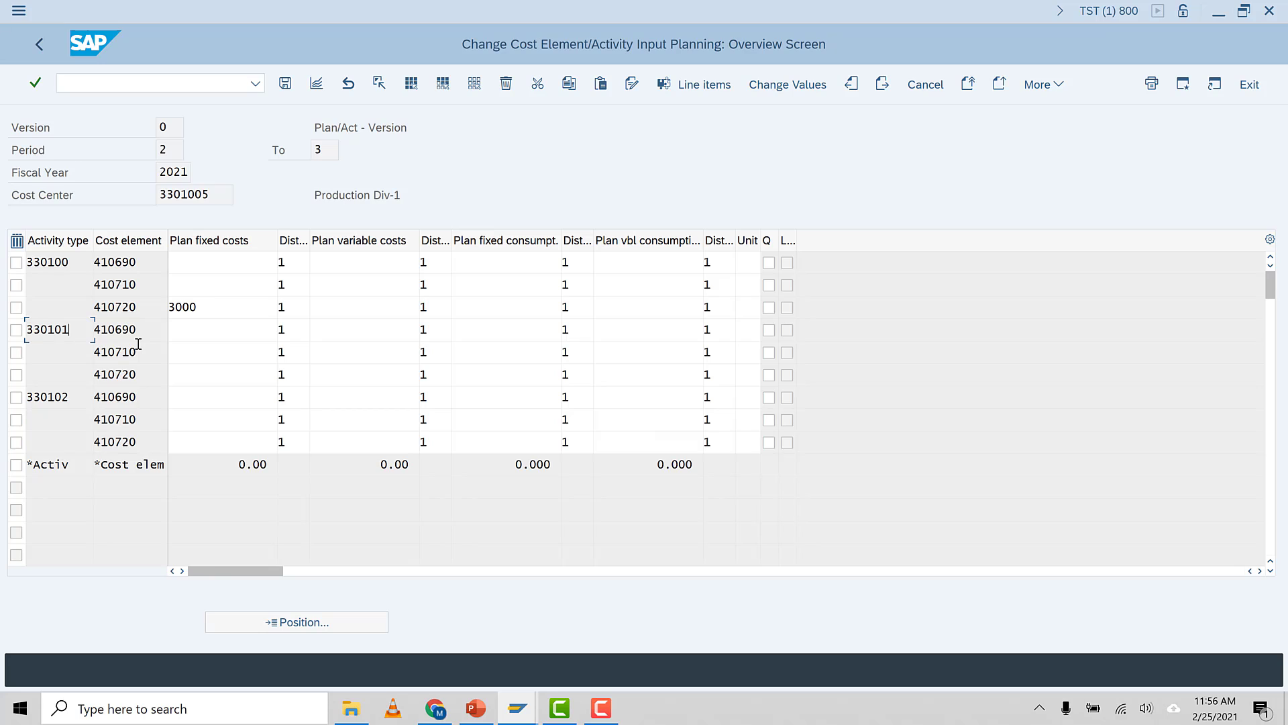
pyautogui.click(214, 335)
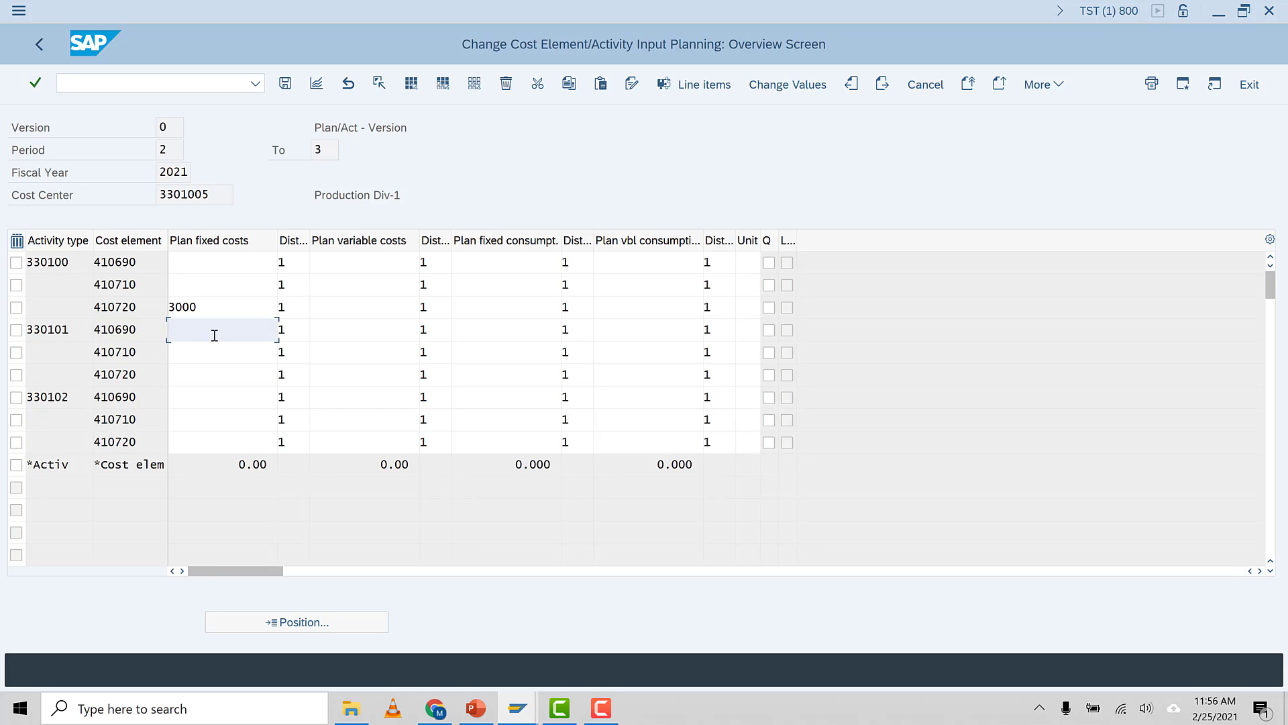
pyautogui.write('3000')
pyautogui.click(151, 379)
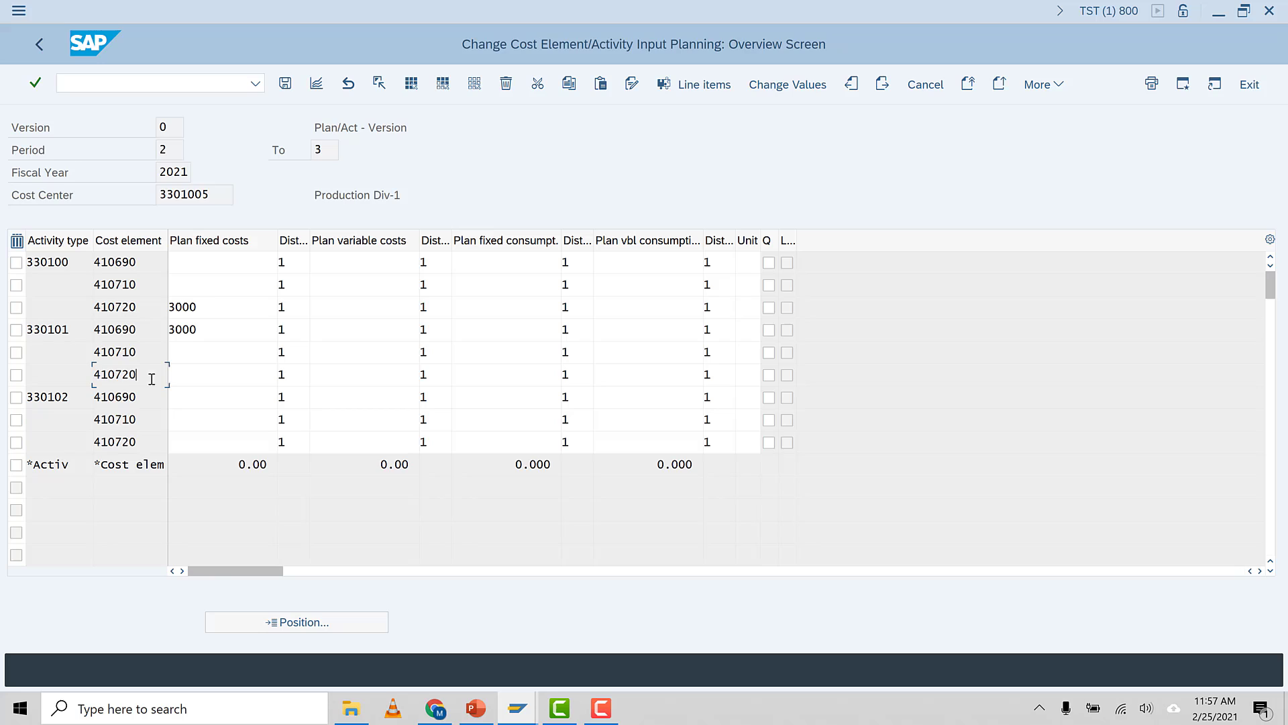
pyautogui.click(204, 374)
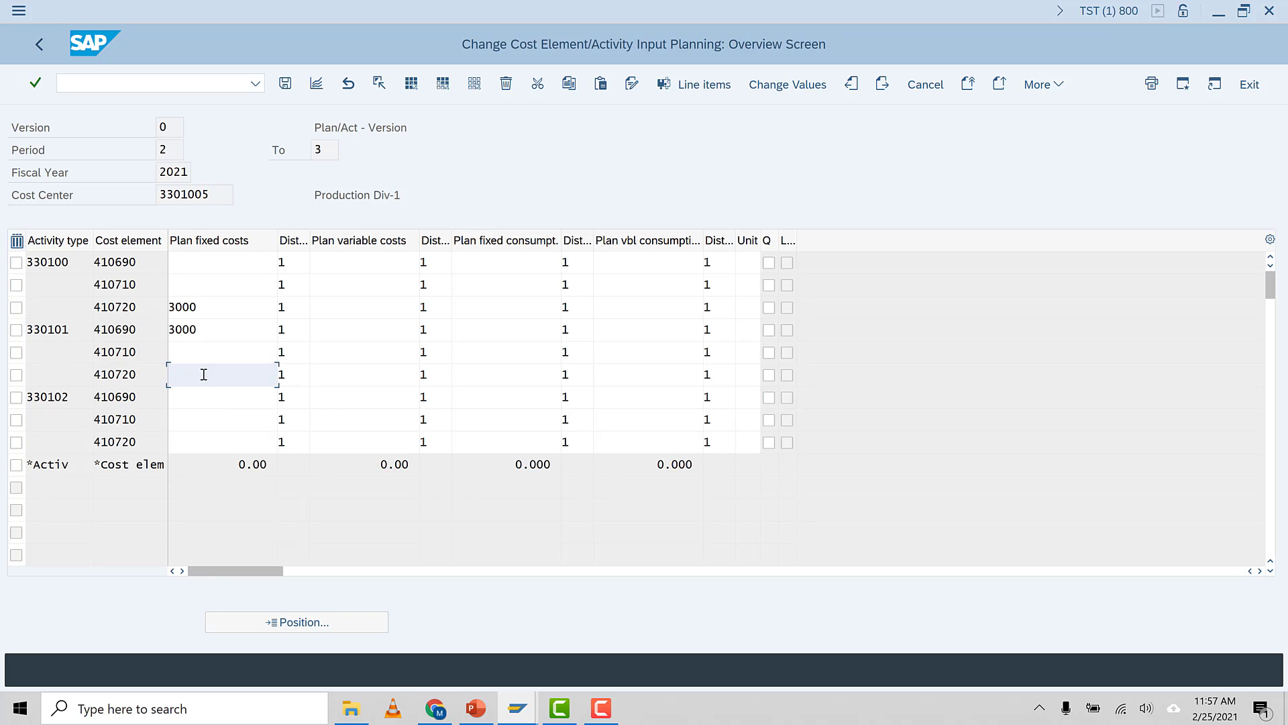
pyautogui.write('3000')
pyautogui.click(201, 444)
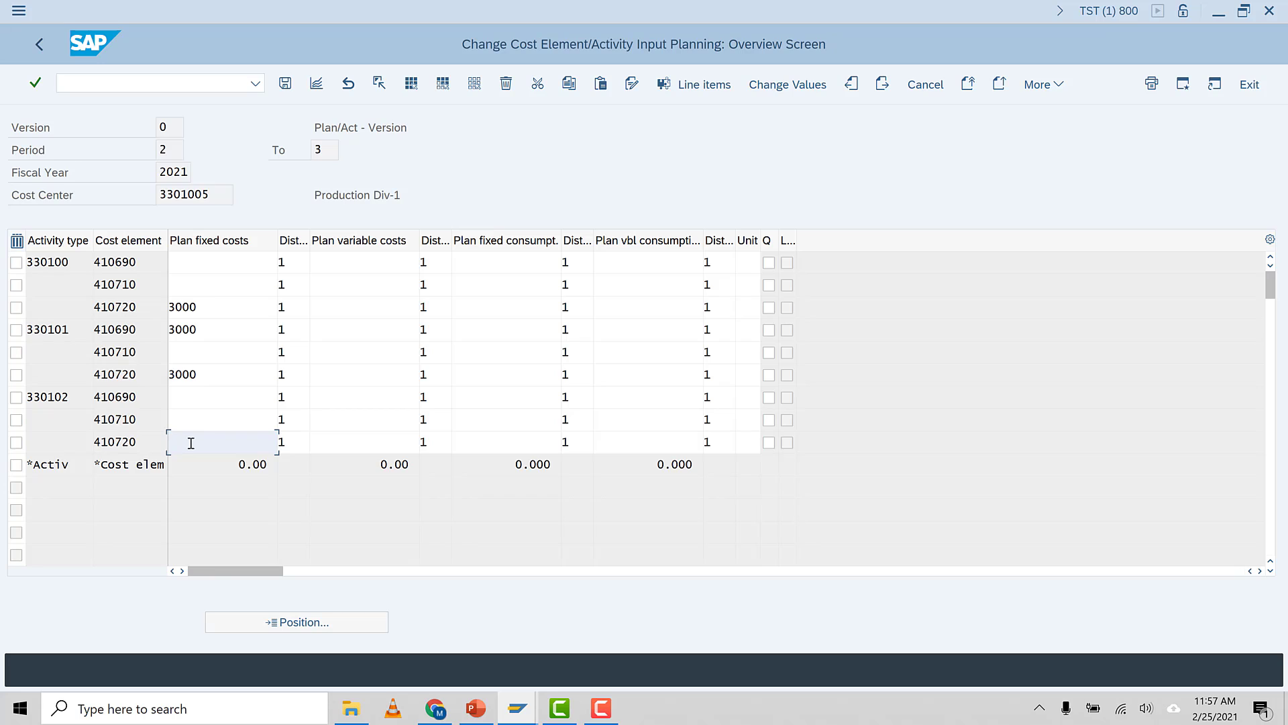
pyautogui.write('3')
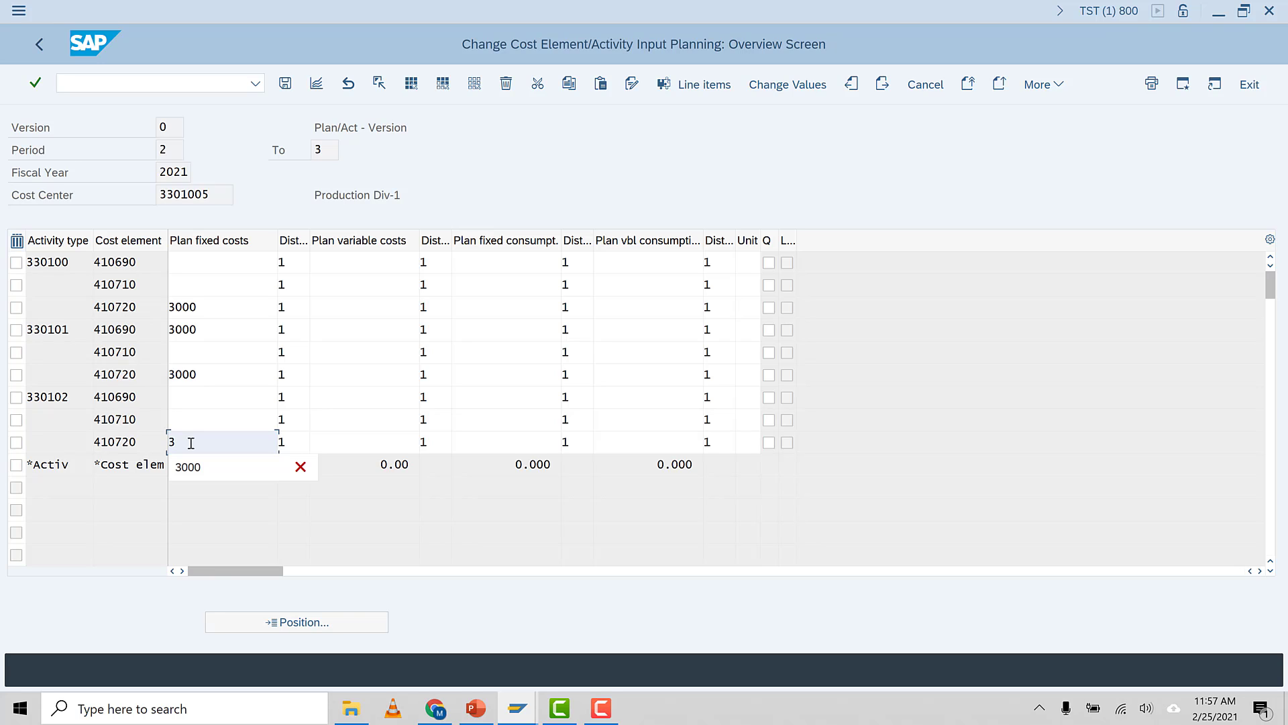
pyautogui.write('000')
pyautogui.press('Return')
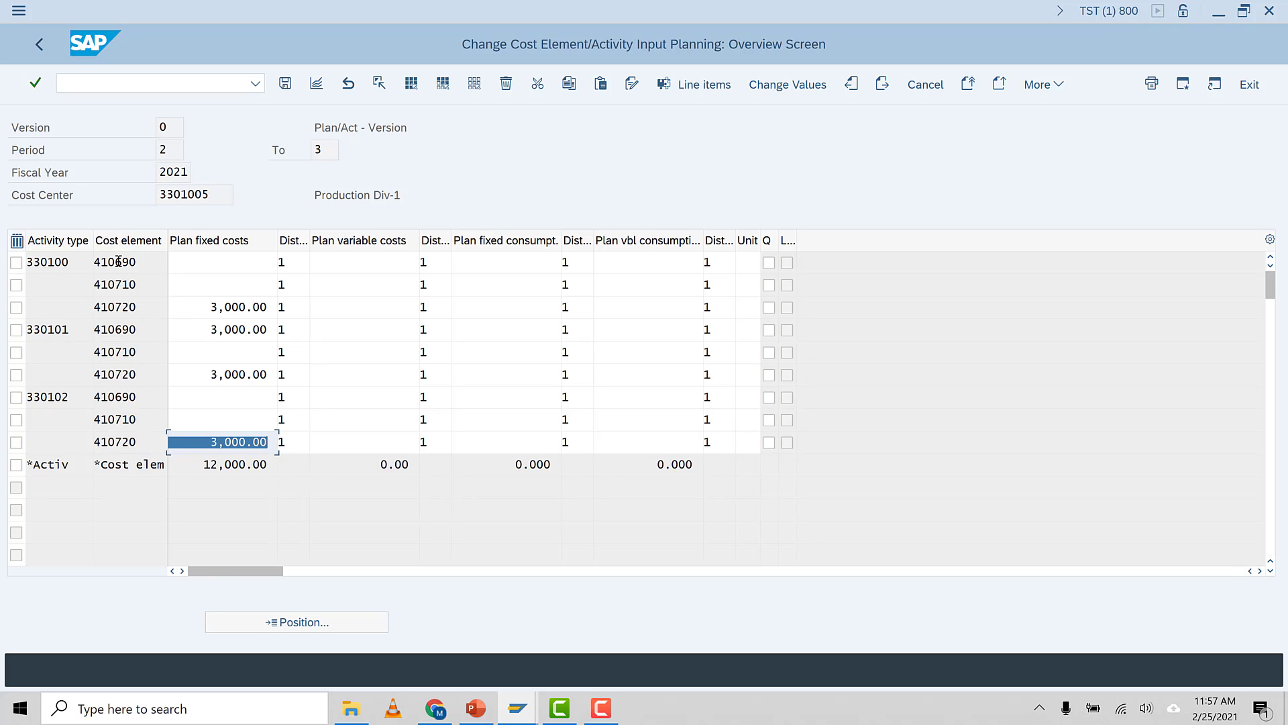
pyautogui.click(222, 196)
pyautogui.click(286, 83)
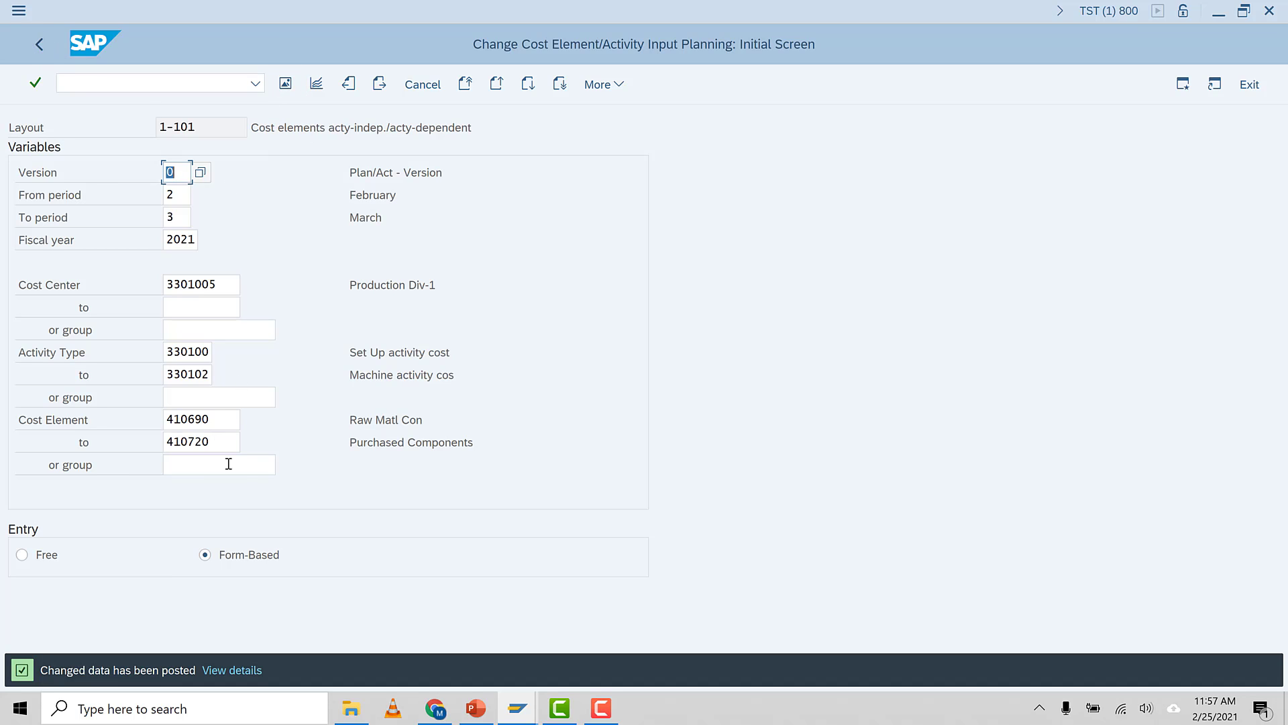
# Reopen the overview and review the period breakdown of plan fixed costs for activity 330100 and cost element 410720
pyautogui.click(285, 84)
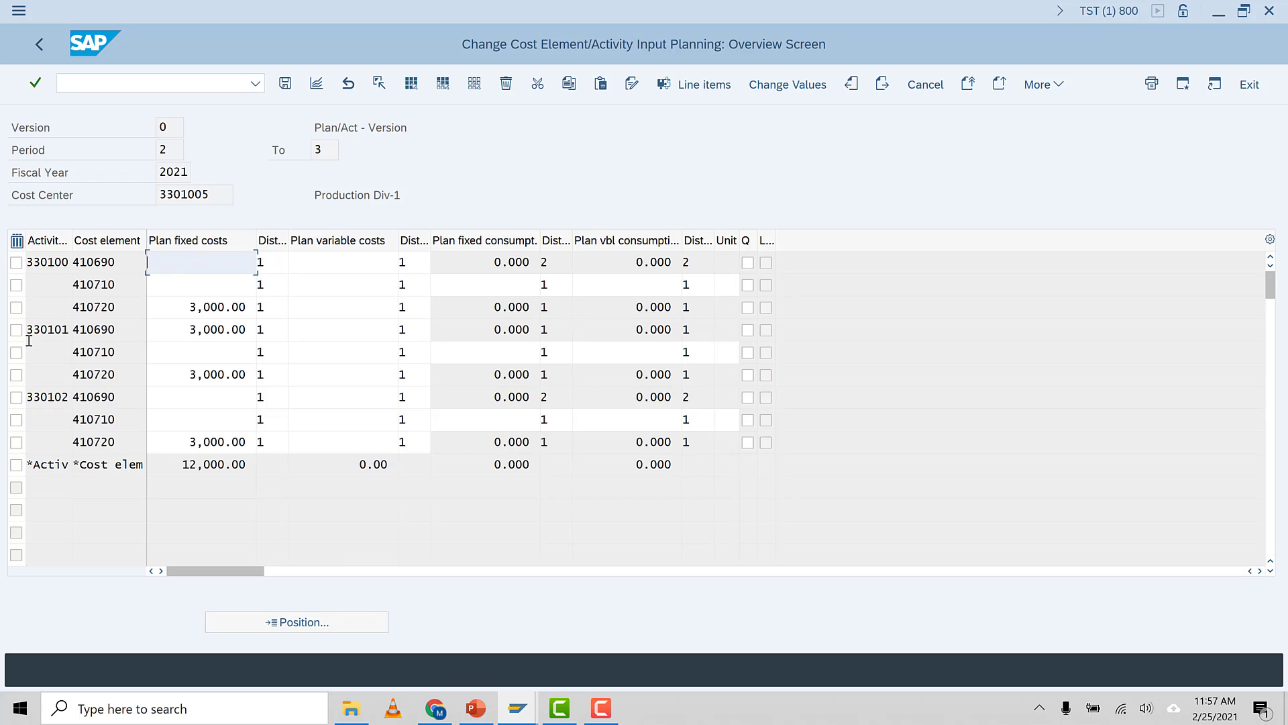
pyautogui.click(318, 85)
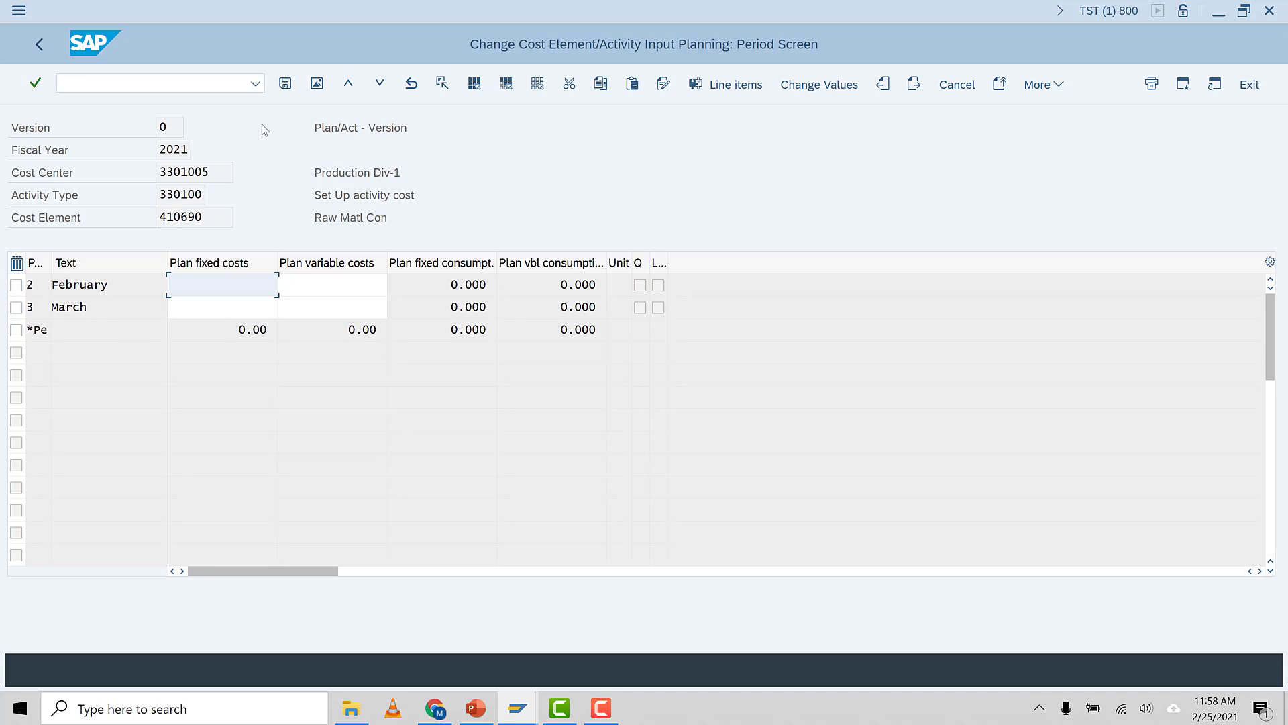
pyautogui.click(46, 47)
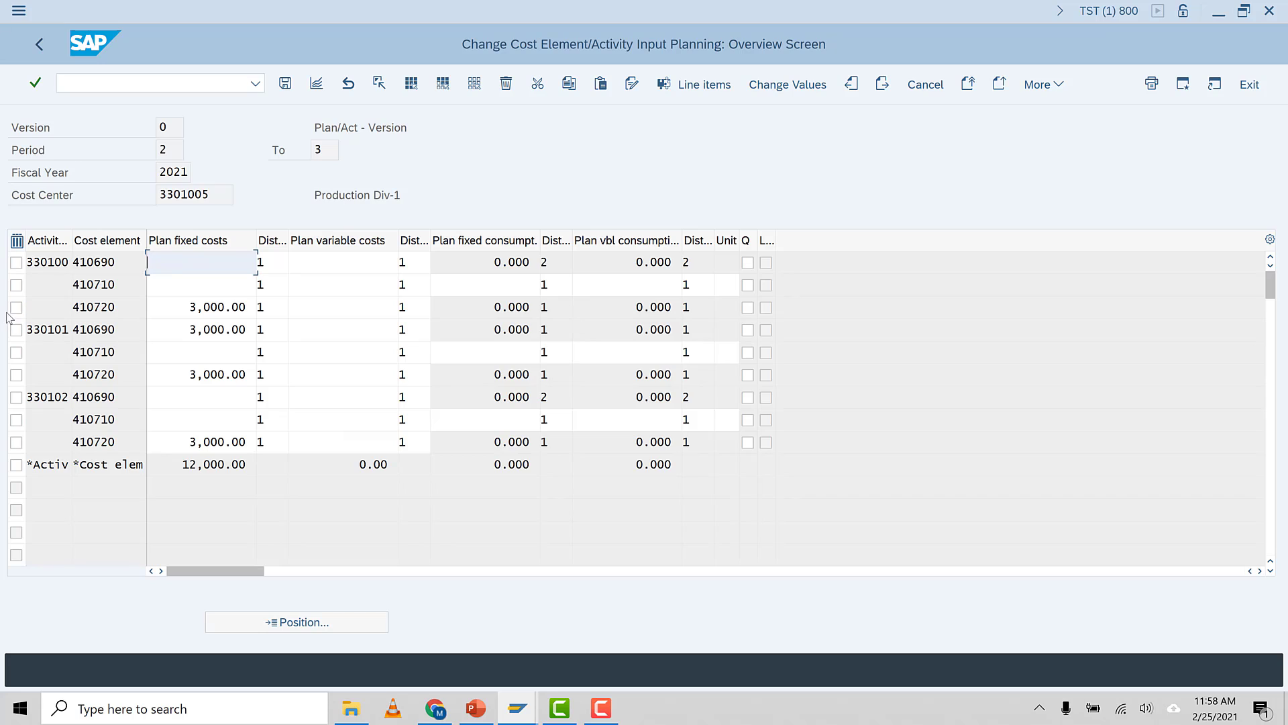
pyautogui.click(16, 307)
pyautogui.click(126, 312)
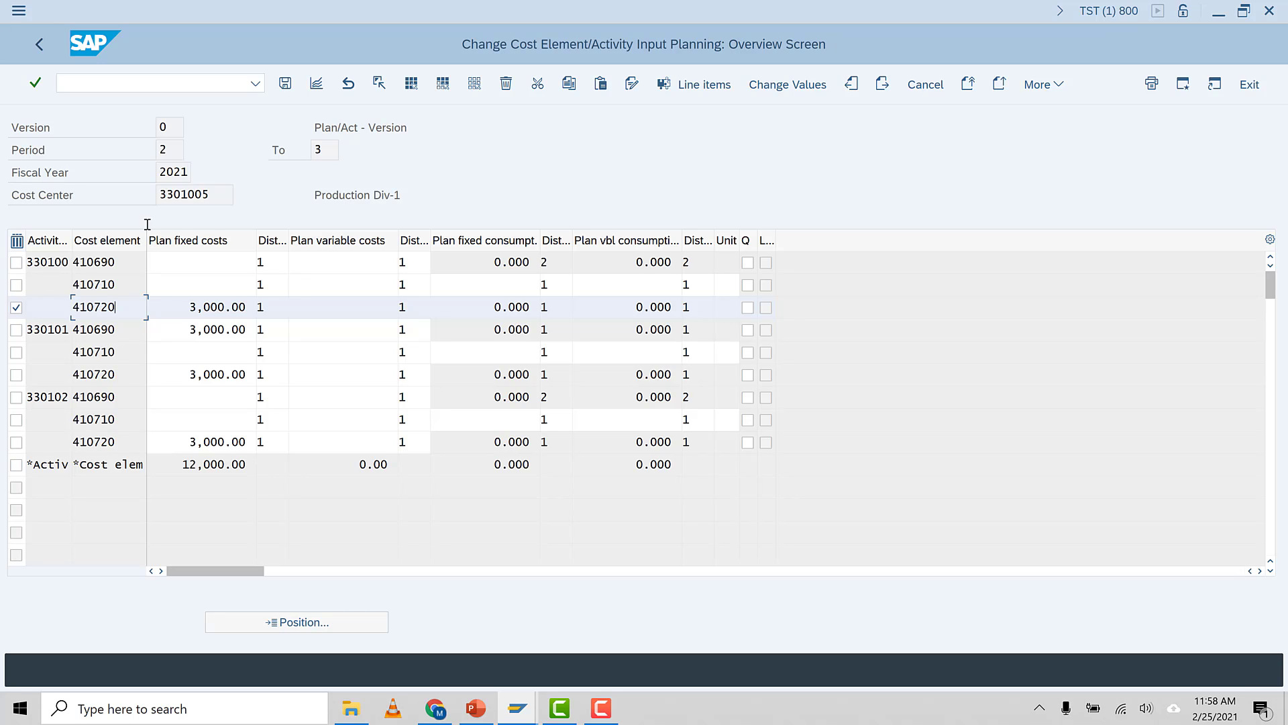
pyautogui.click(317, 85)
pyautogui.click(205, 284)
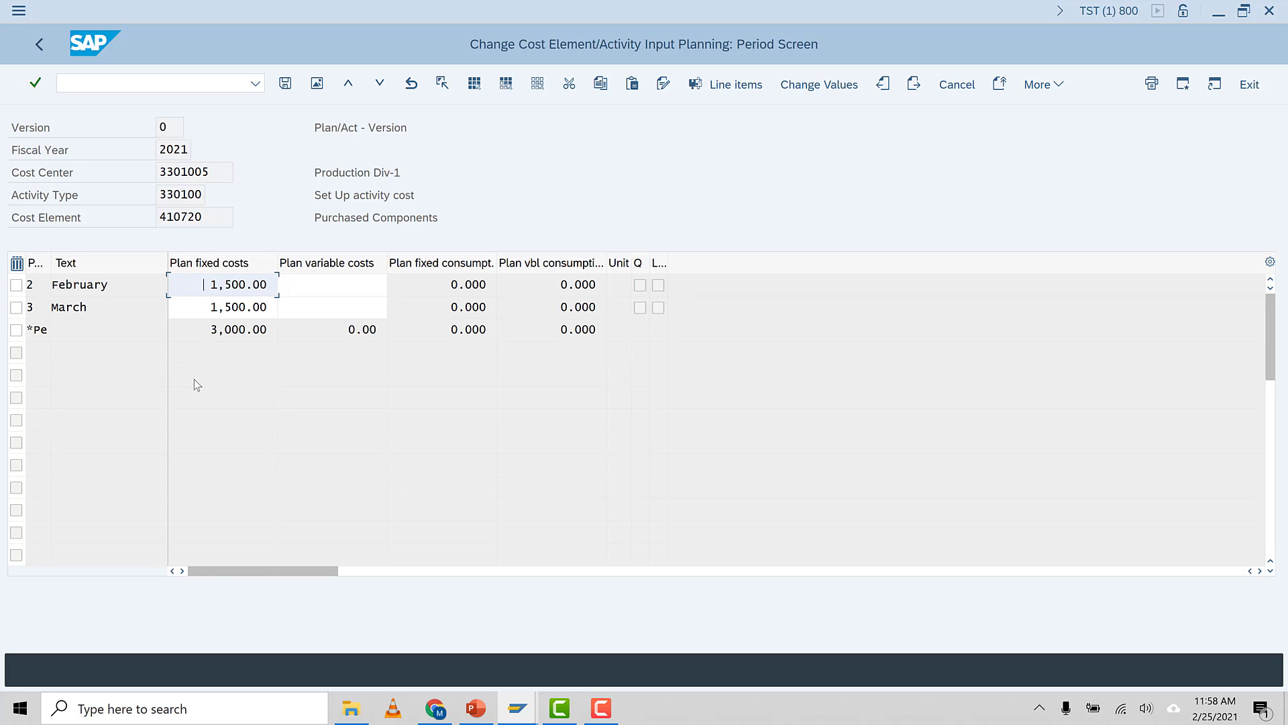
# Leave the period breakdown and return to the planning overview
pyautogui.click(119, 285)
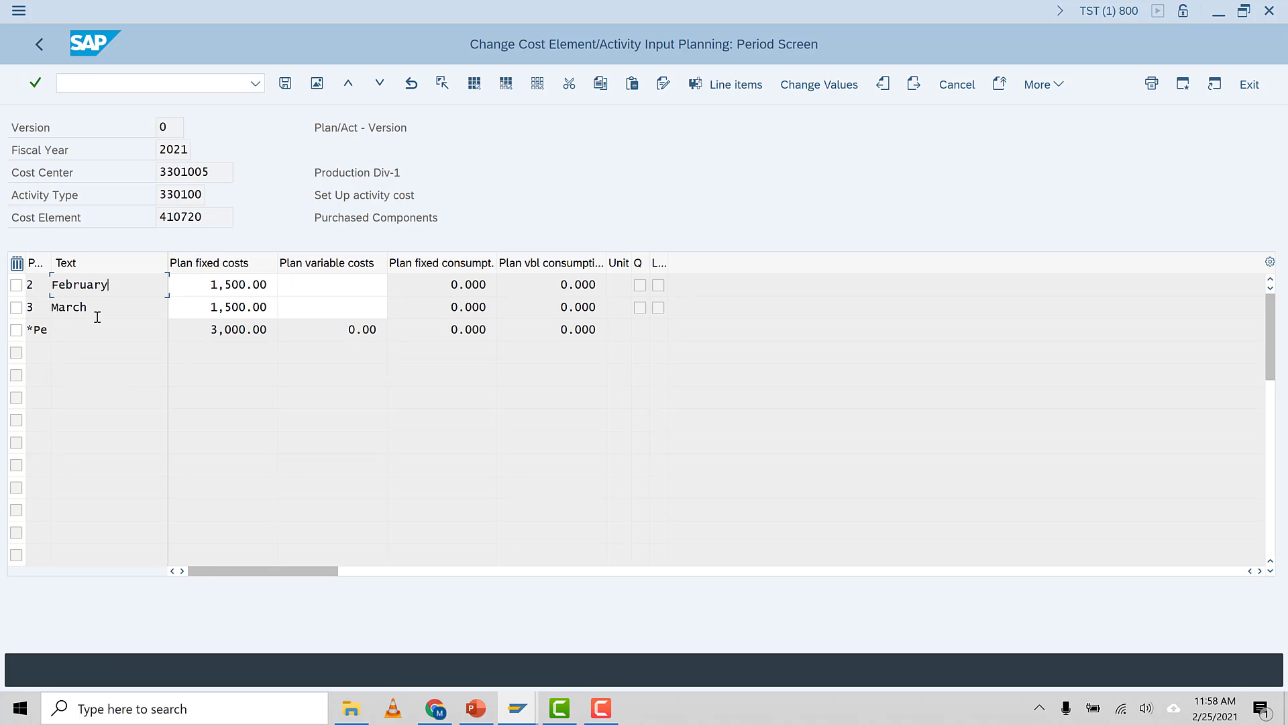
pyautogui.click(97, 310)
pyautogui.click(41, 45)
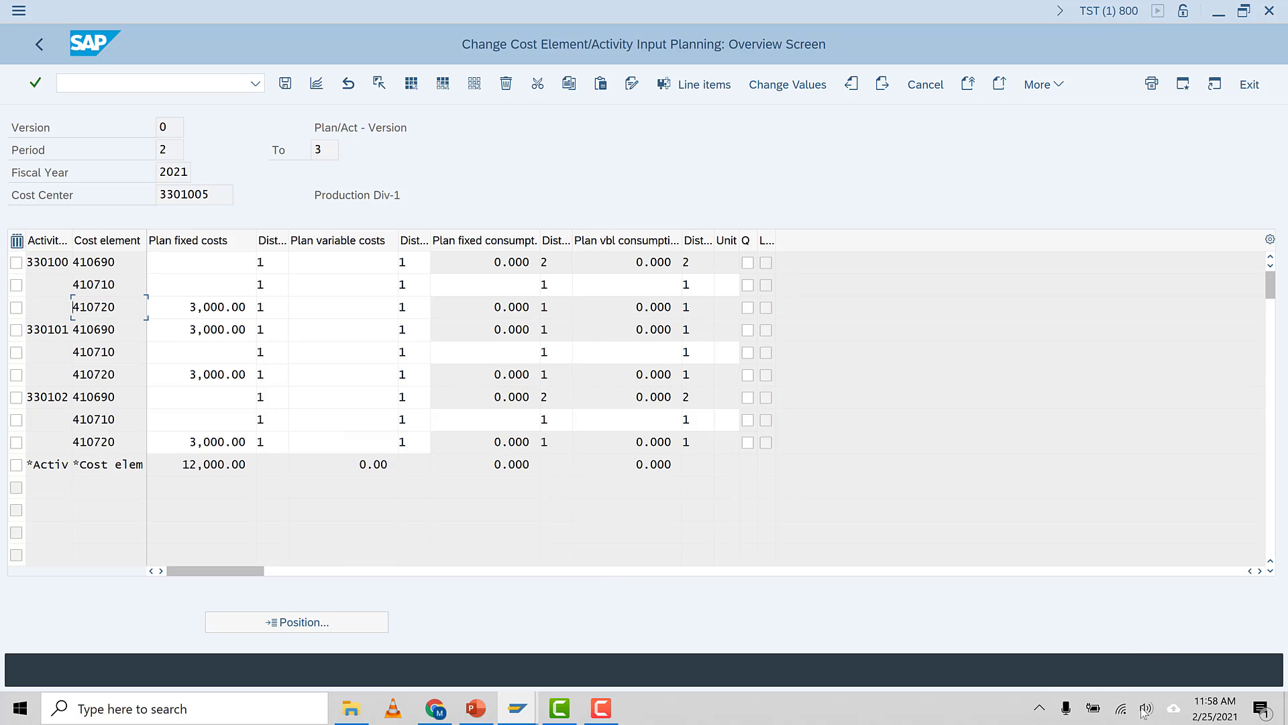
pyautogui.click(601, 708)
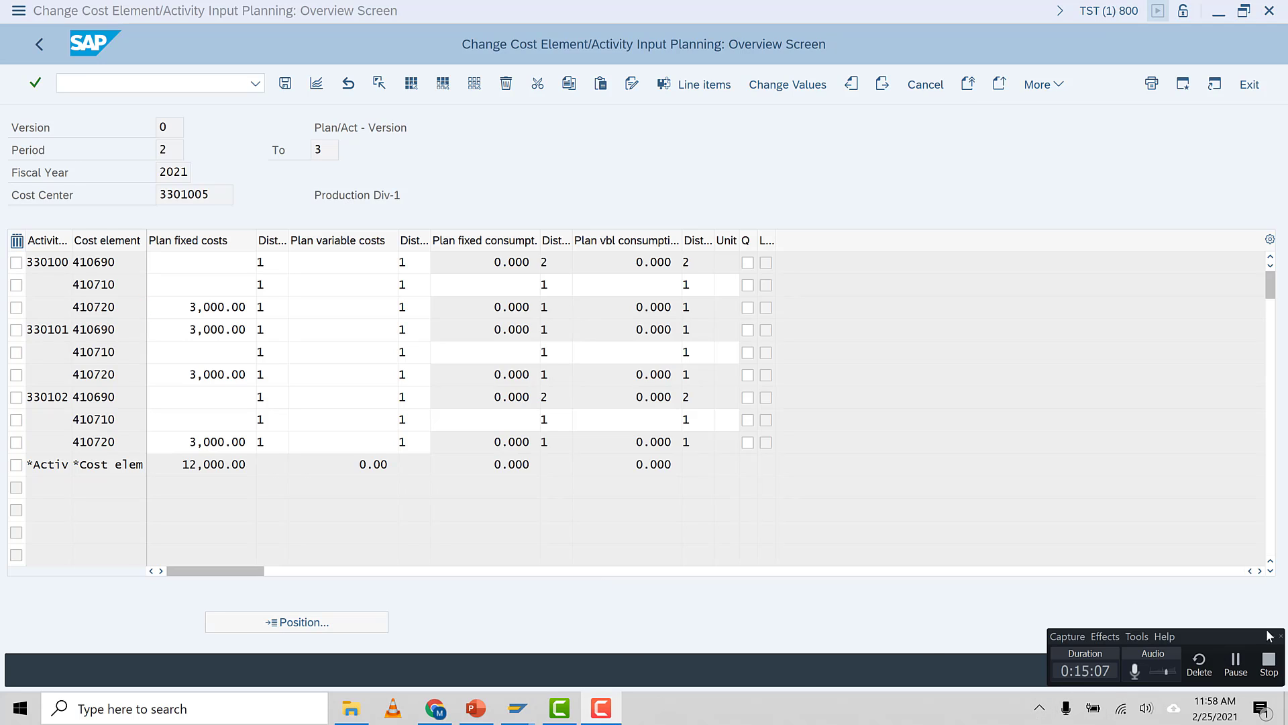
pyautogui.click(1236, 664)
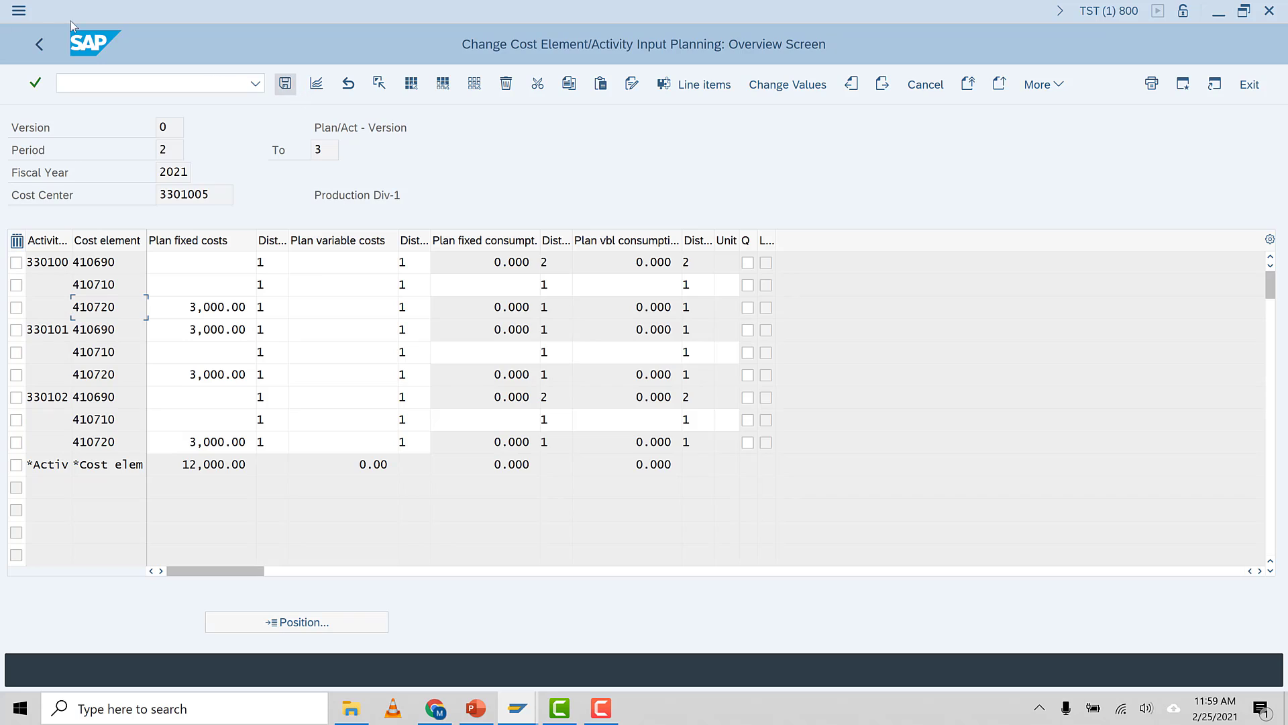
# Leave the planning overview without posting and return to the initial planning screen
pyautogui.click(46, 43)
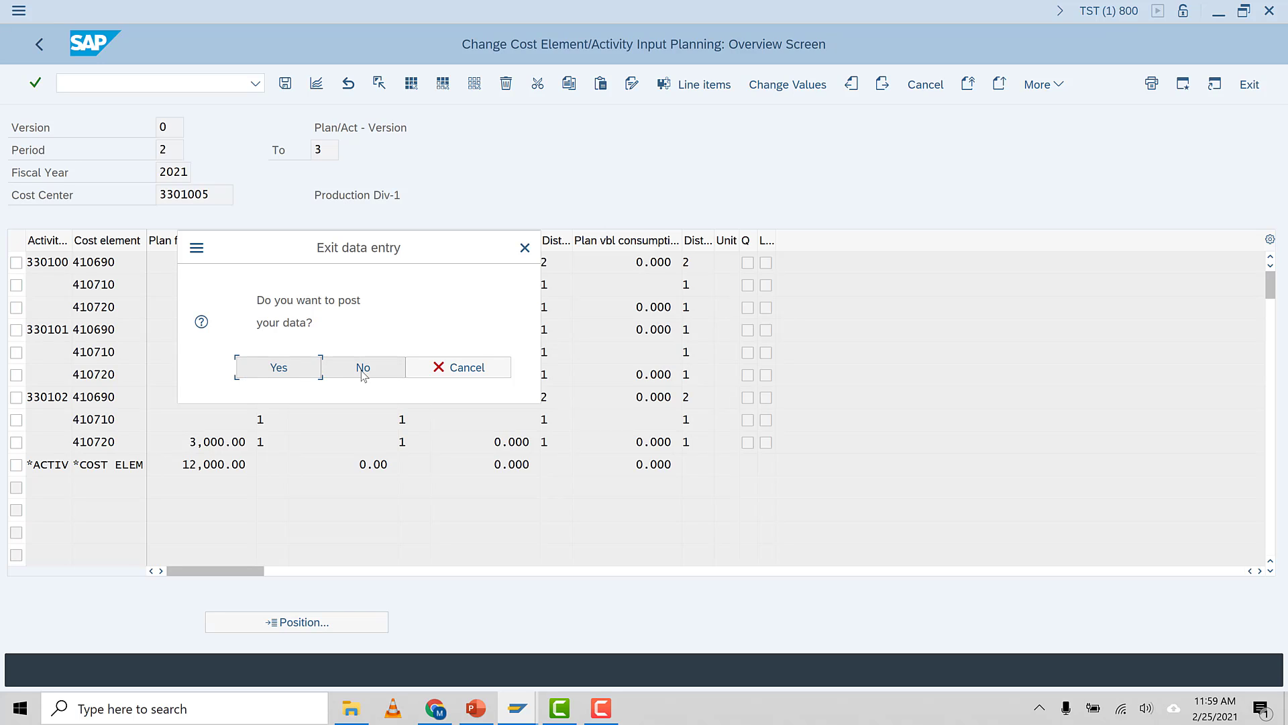
pyautogui.click(424, 369)
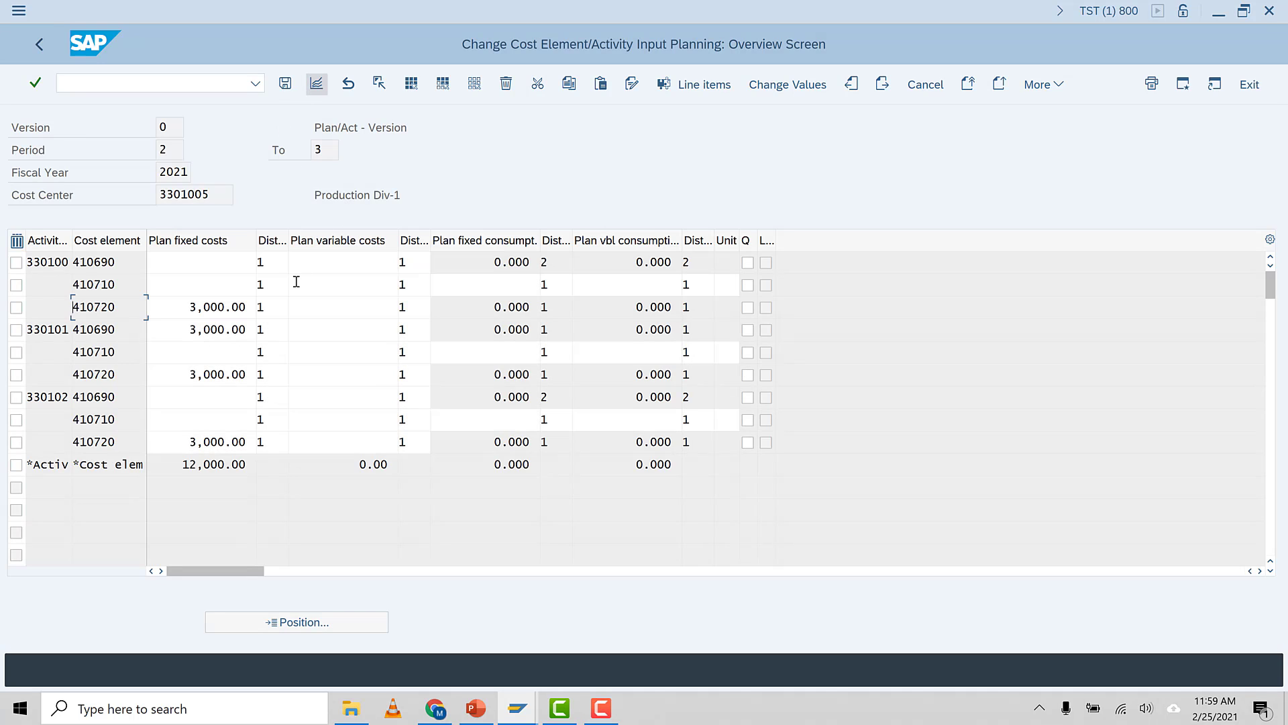
pyautogui.click(285, 85)
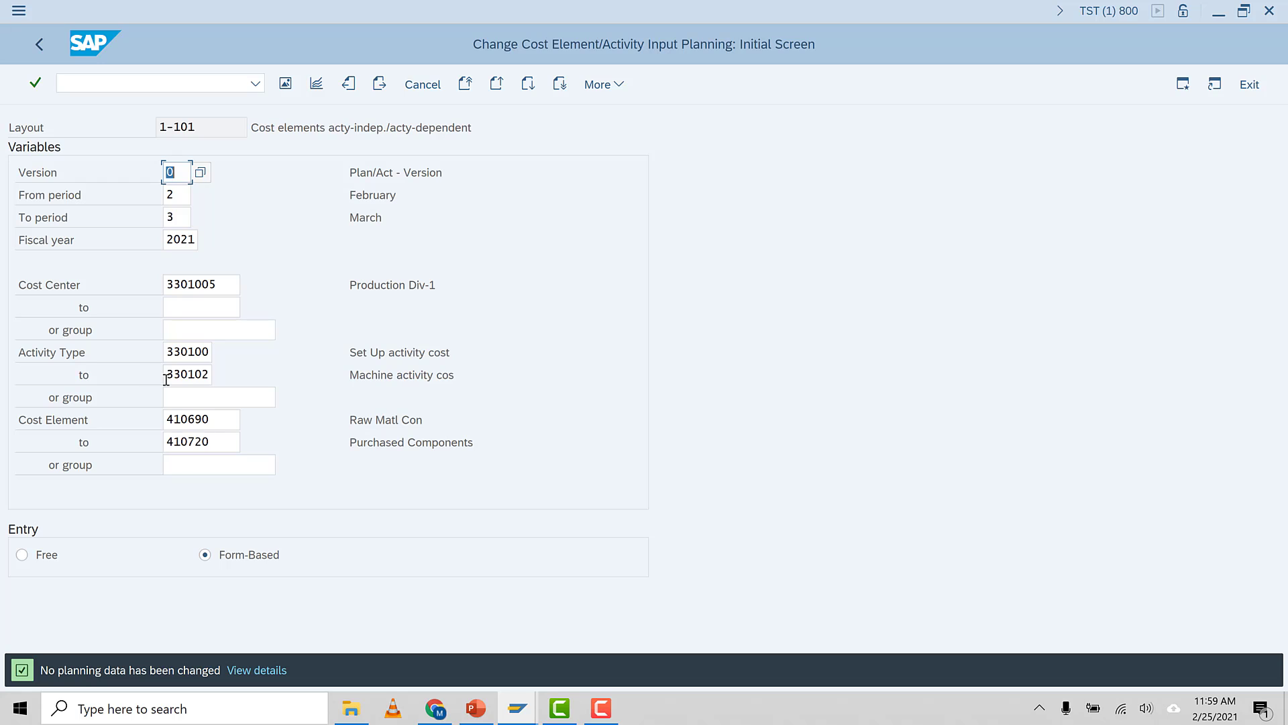
# Clear the activity type range and the upper cost element limit on the initial planning screen
pyautogui.moveTo(164, 374); pyautogui.dragTo(241, 380)
pyautogui.press('Delete')
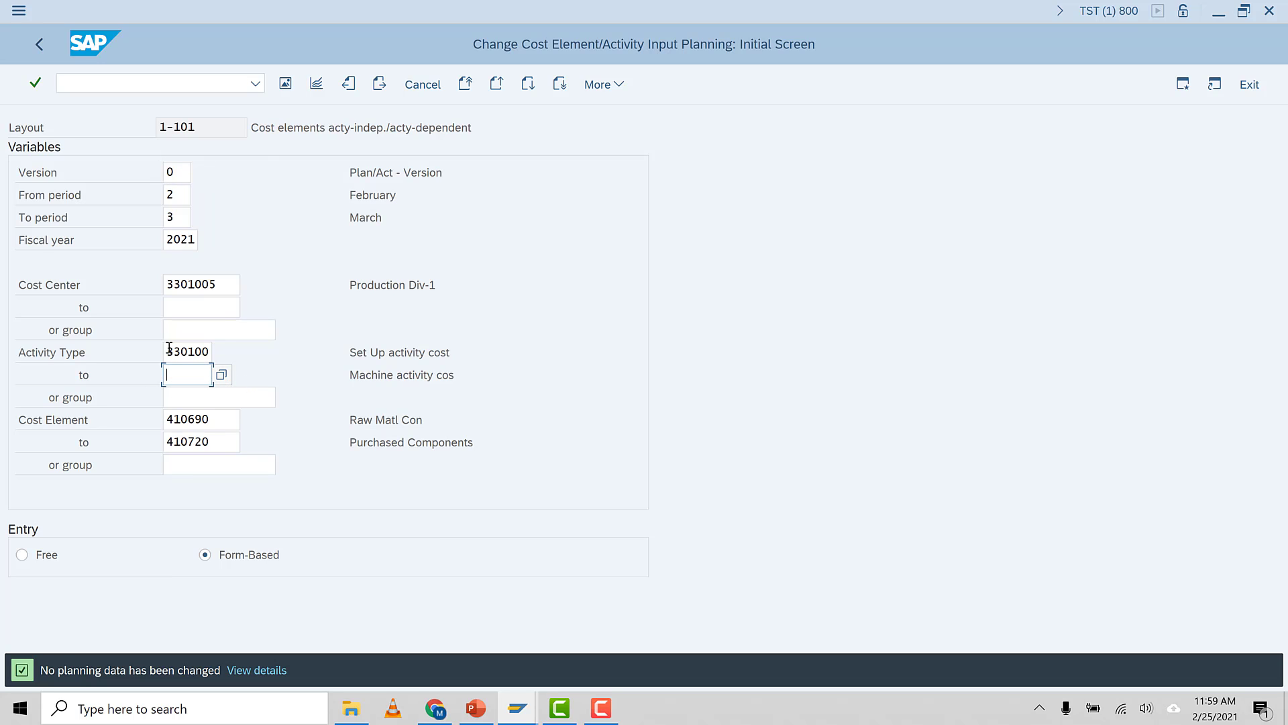
pyautogui.moveTo(166, 352); pyautogui.dragTo(238, 348)
pyautogui.press('Delete')
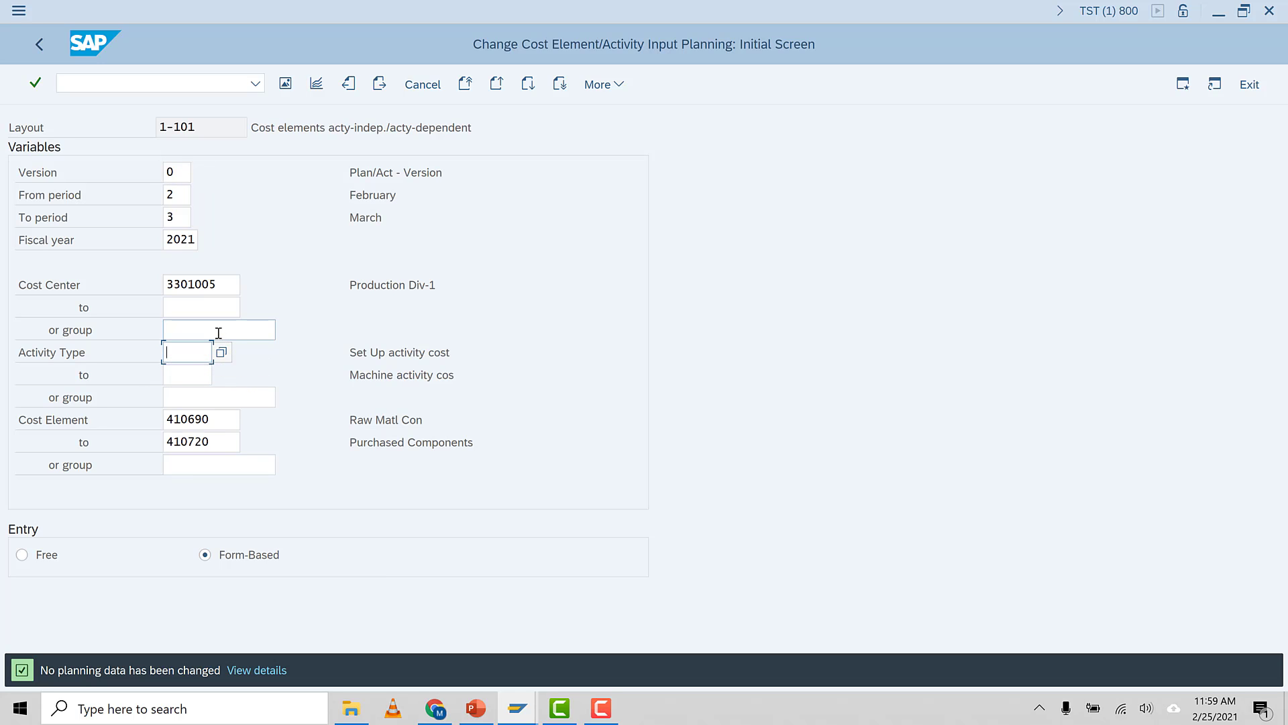
pyautogui.click(216, 333)
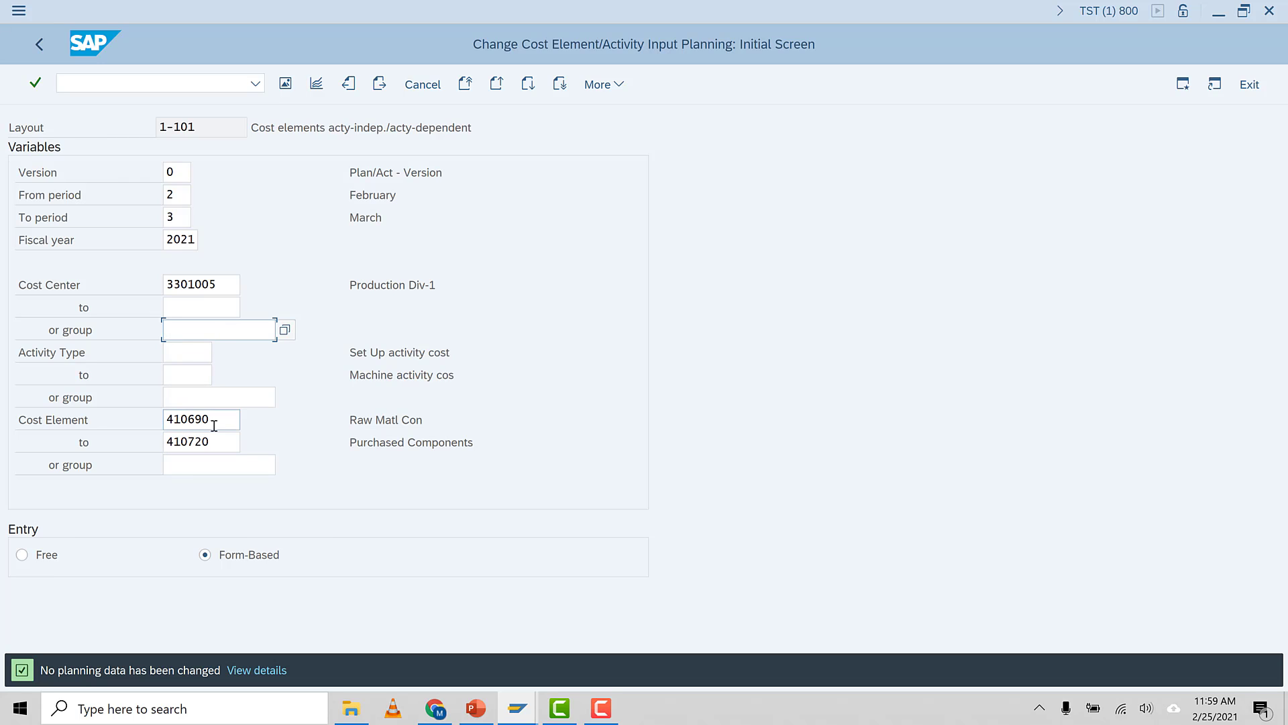
pyautogui.moveTo(219, 443); pyautogui.dragTo(144, 443)
pyautogui.press('Delete')
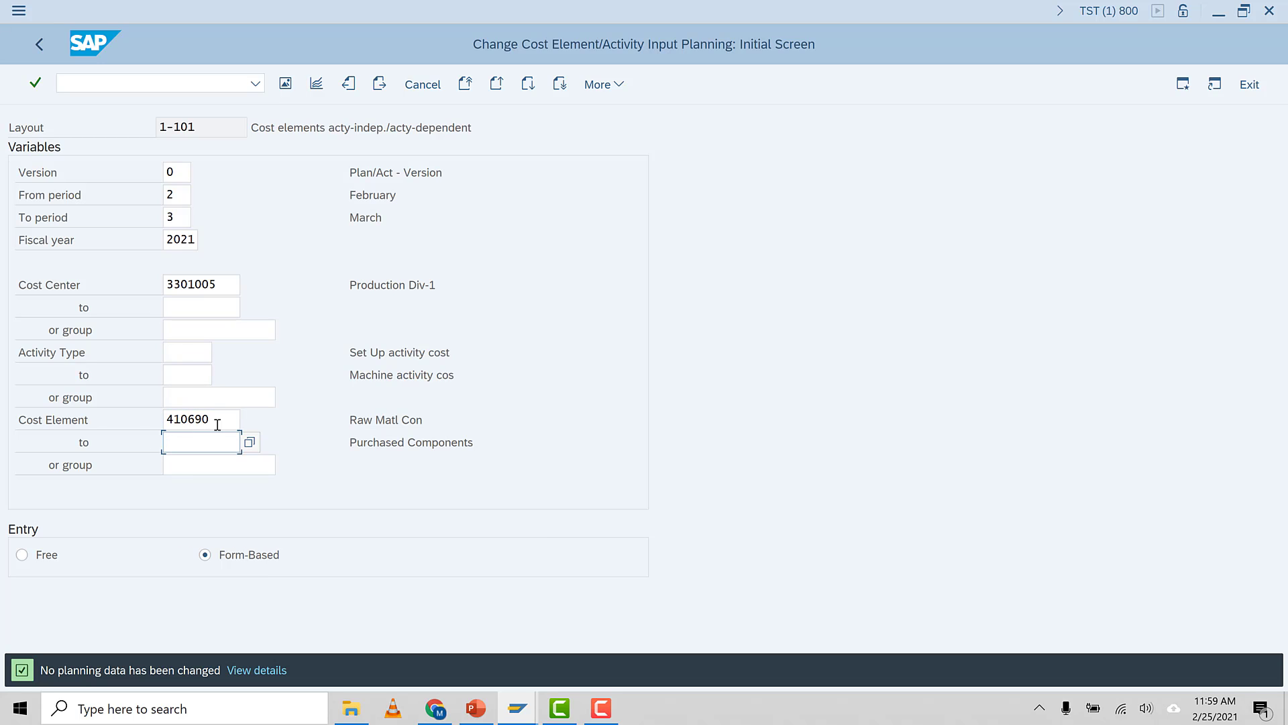
# Replace the starting cost element with 635100 using the search help
pyautogui.moveTo(216, 420); pyautogui.dragTo(112, 404)
pyautogui.press('Delete')
pyautogui.press('F4')
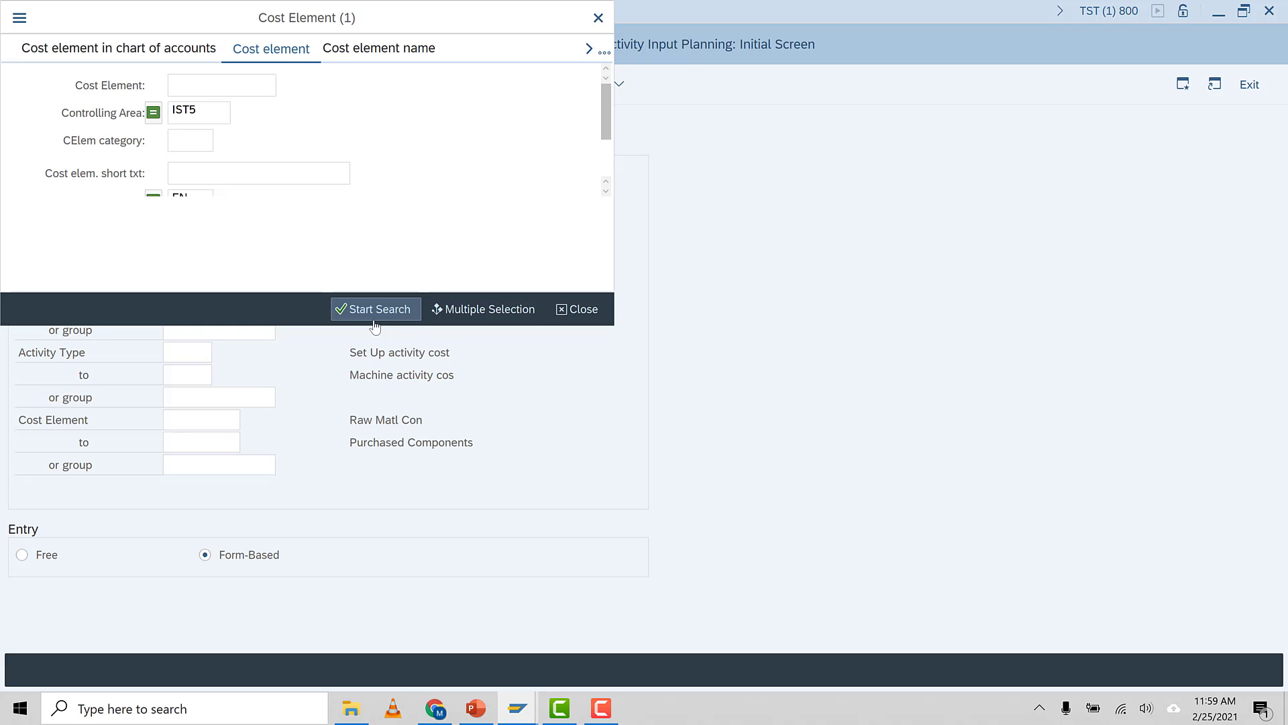
pyautogui.click(375, 310)
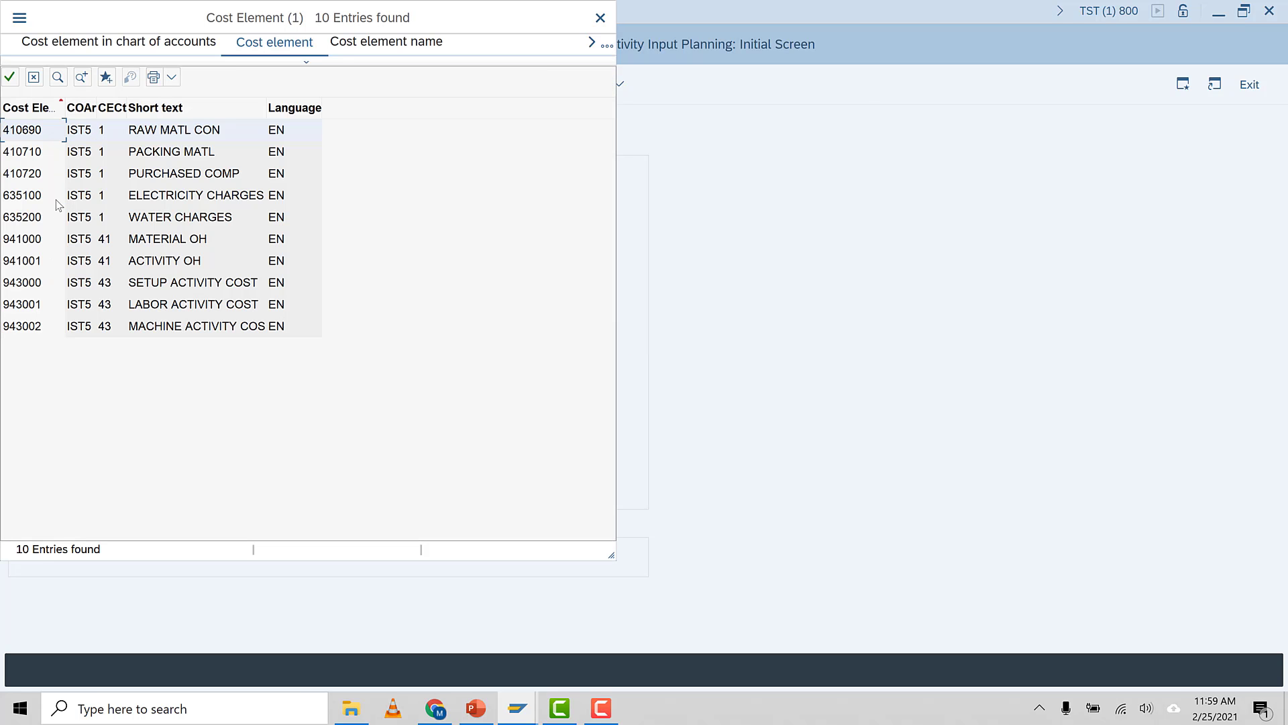
pyautogui.click(31, 221)
pyautogui.click(26, 200)
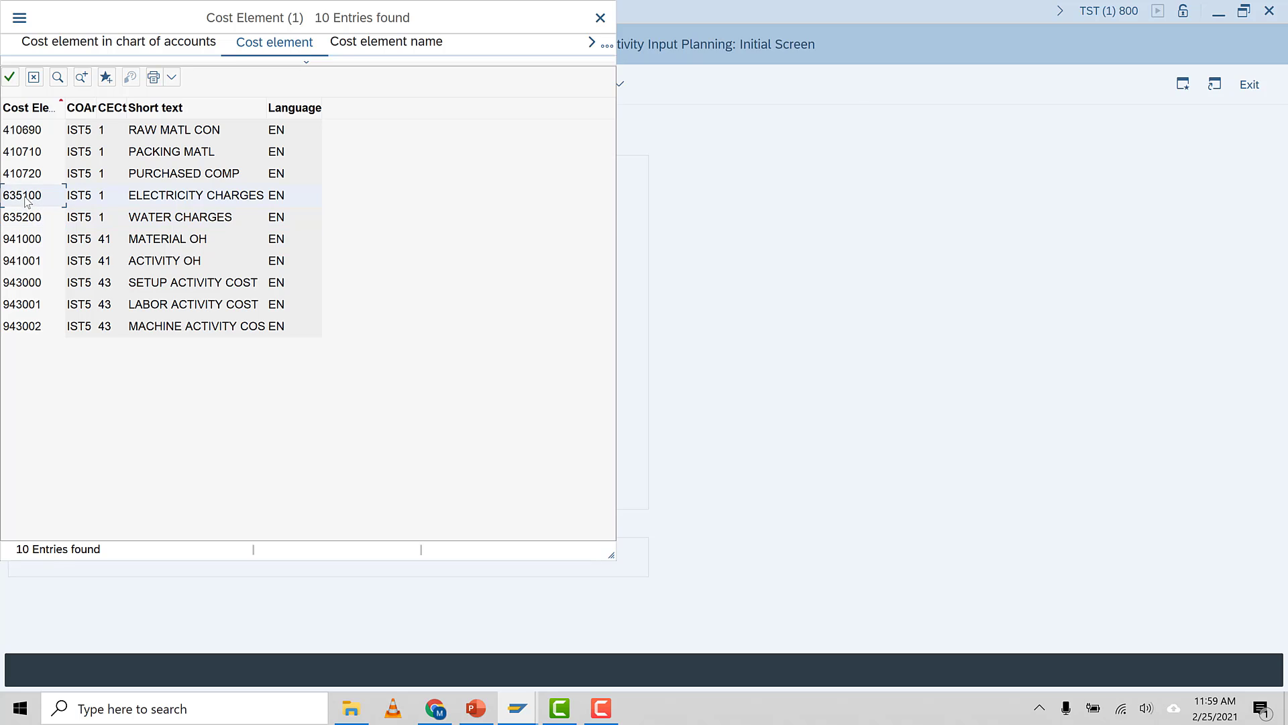
pyautogui.click(30, 217)
pyautogui.click(31, 200)
pyautogui.doubleClick(31, 199)
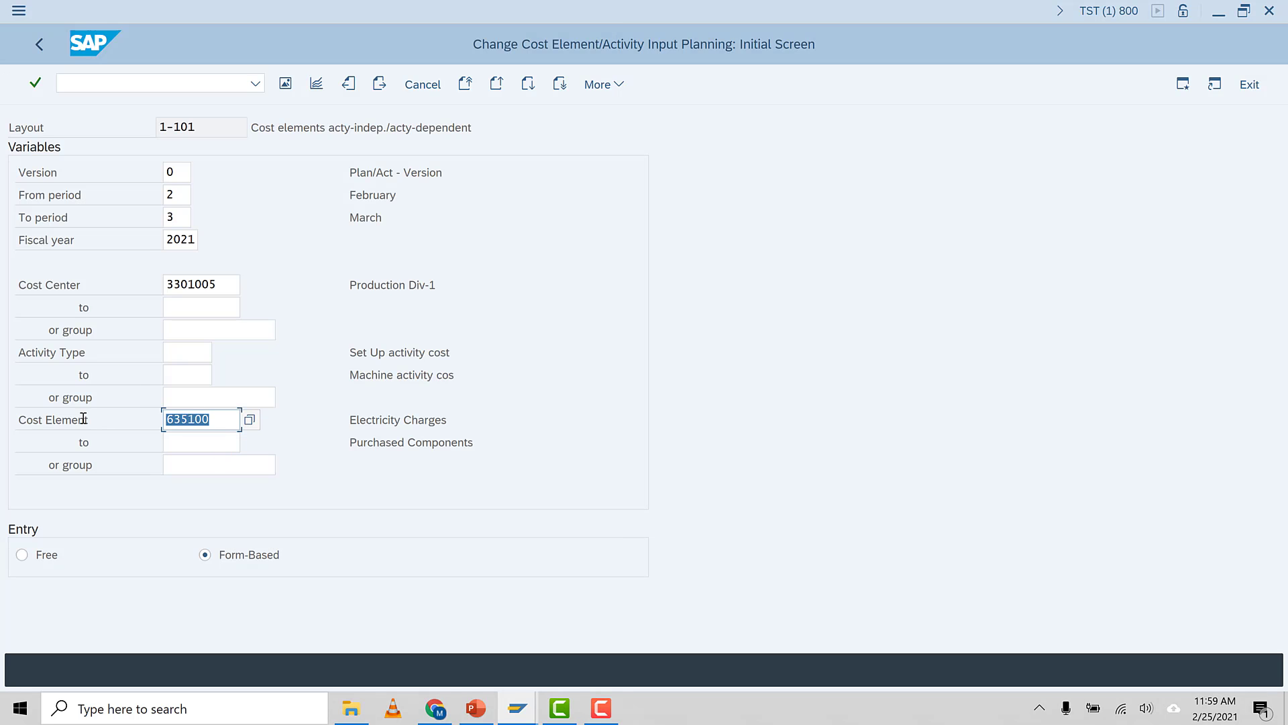
# Set the ending cost element to 635200 and open the planning overview
pyautogui.click(190, 443)
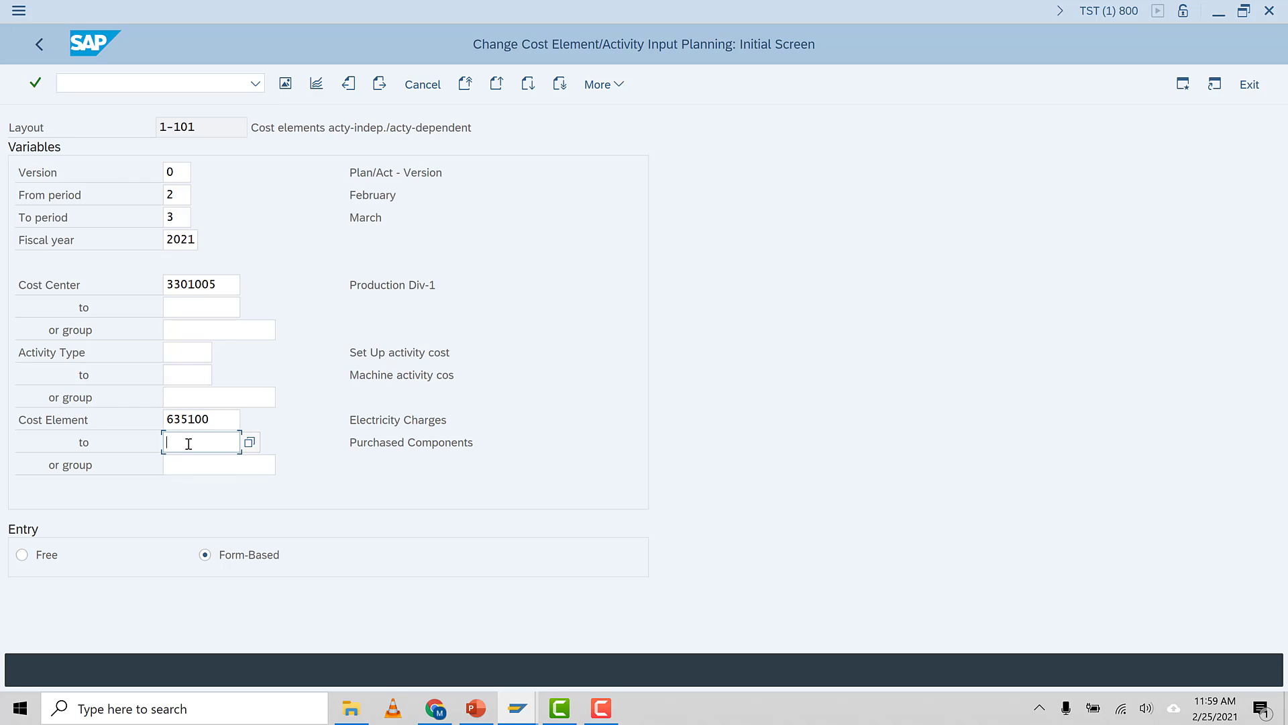
pyautogui.write('635100')
pyautogui.press('BackSpace')
pyautogui.press('BackSpace')
pyautogui.press('Return')
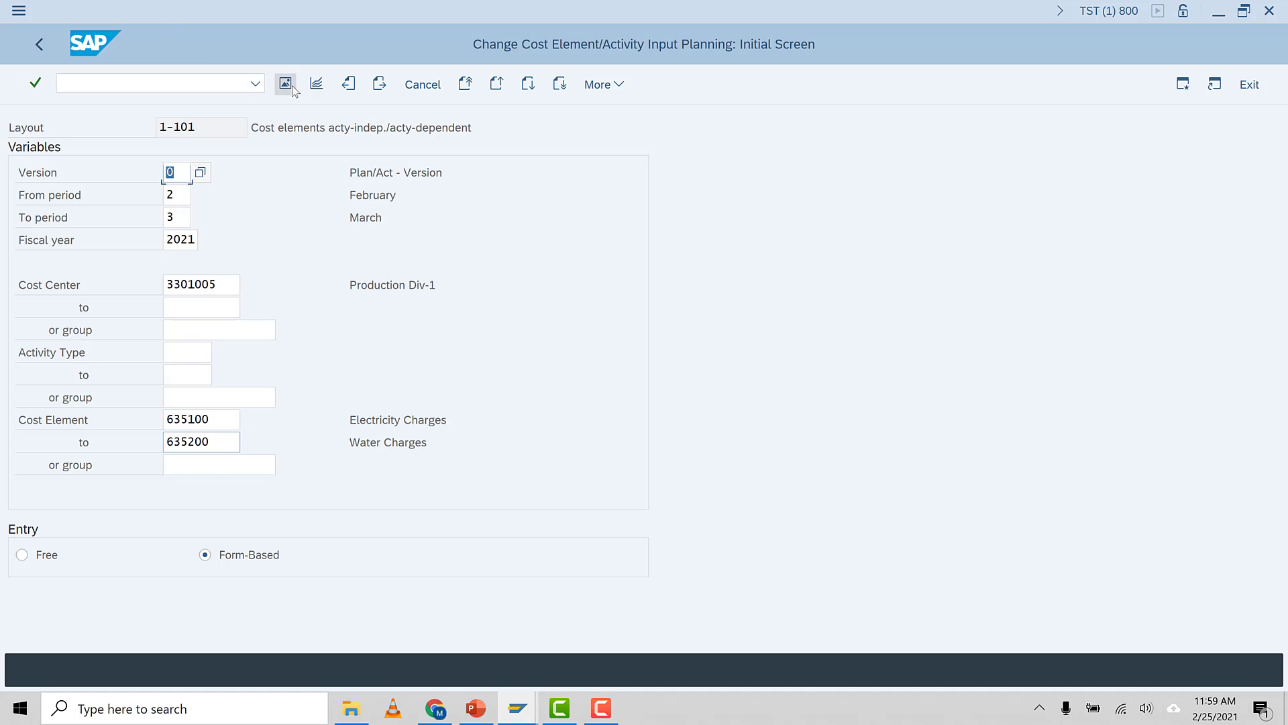
pyautogui.click(285, 83)
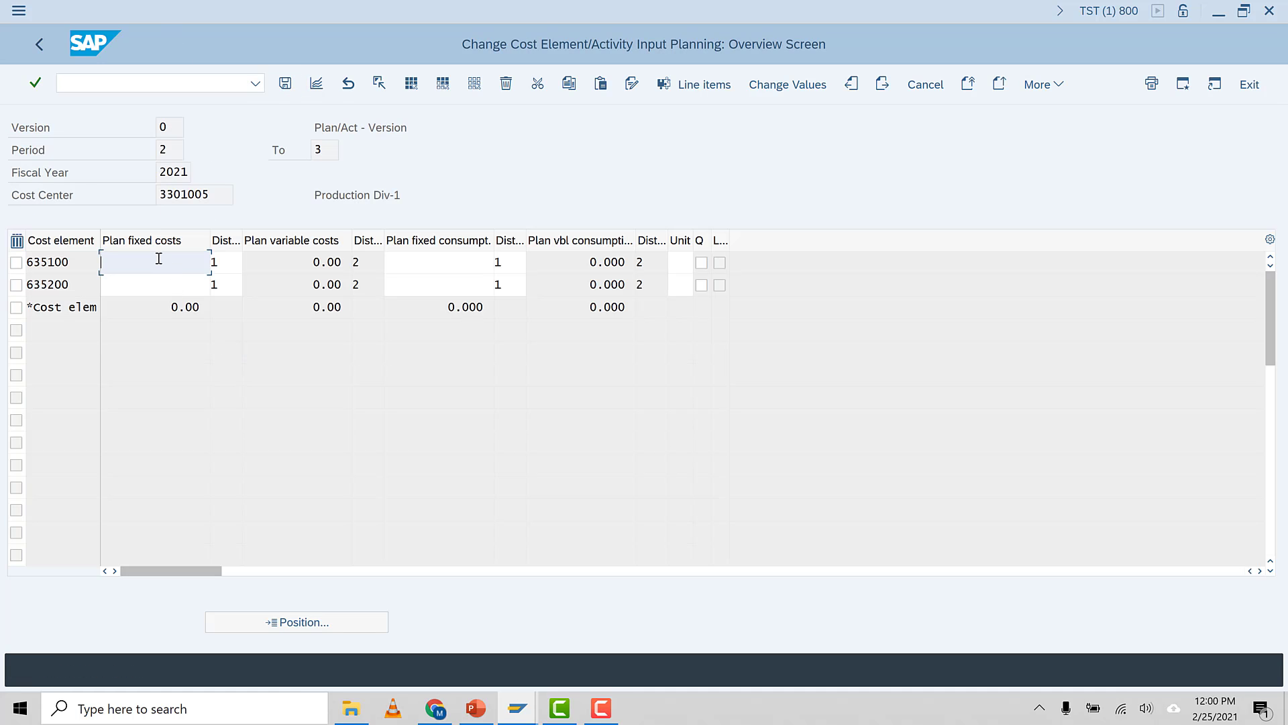
# Enter plan fixed costs of 1000 for cost elements 635100 and 635200, then save
pyautogui.write('1000')
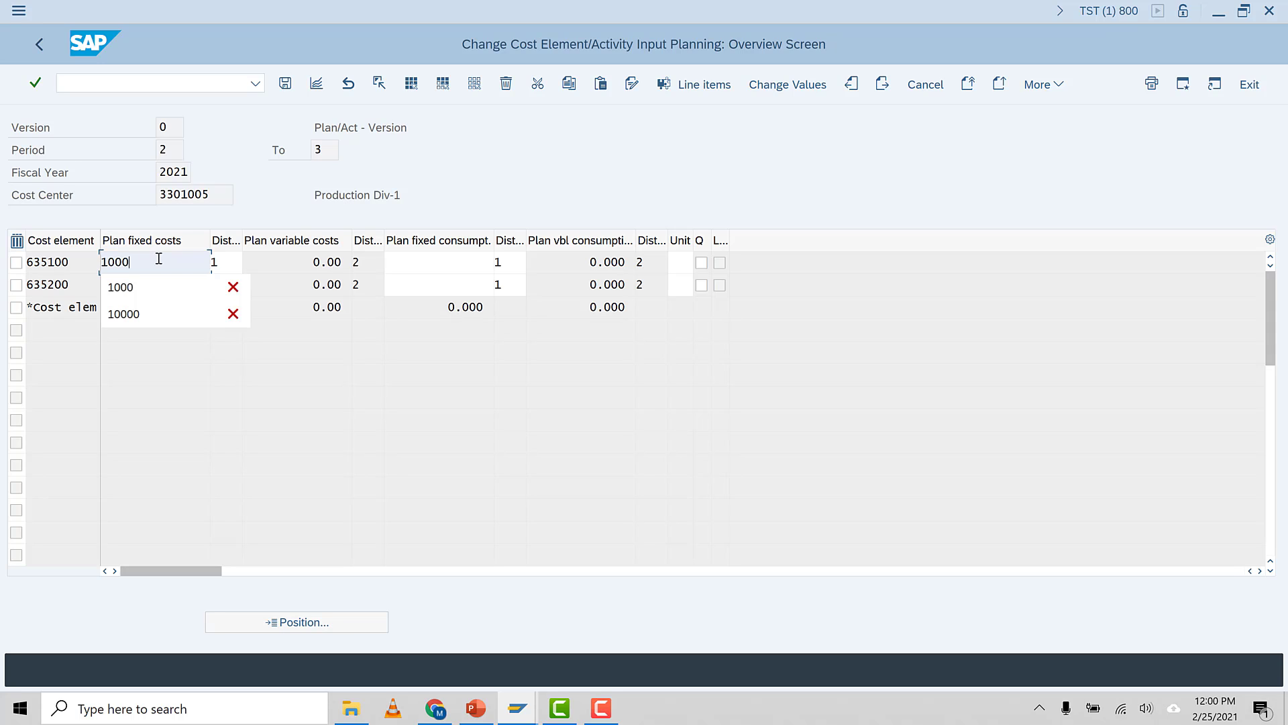
pyautogui.click(469, 173)
pyautogui.click(150, 287)
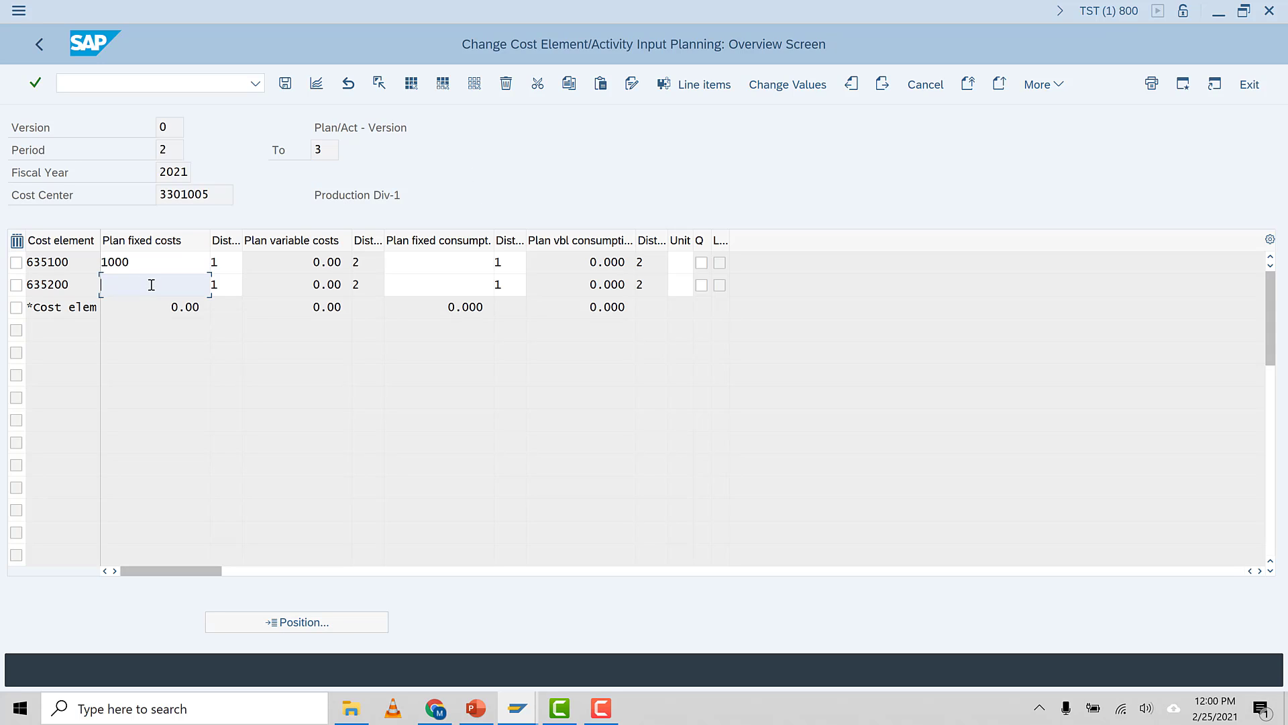
pyautogui.write('1000')
pyautogui.press('Return')
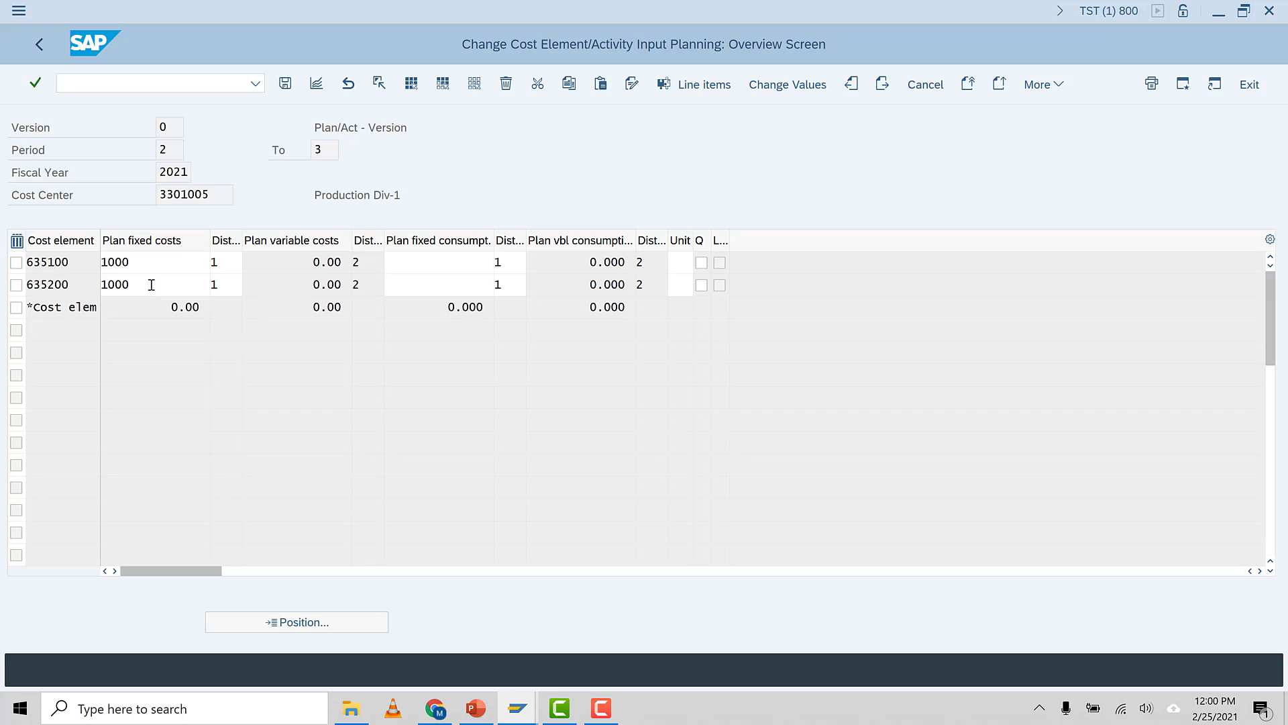
pyautogui.click(284, 85)
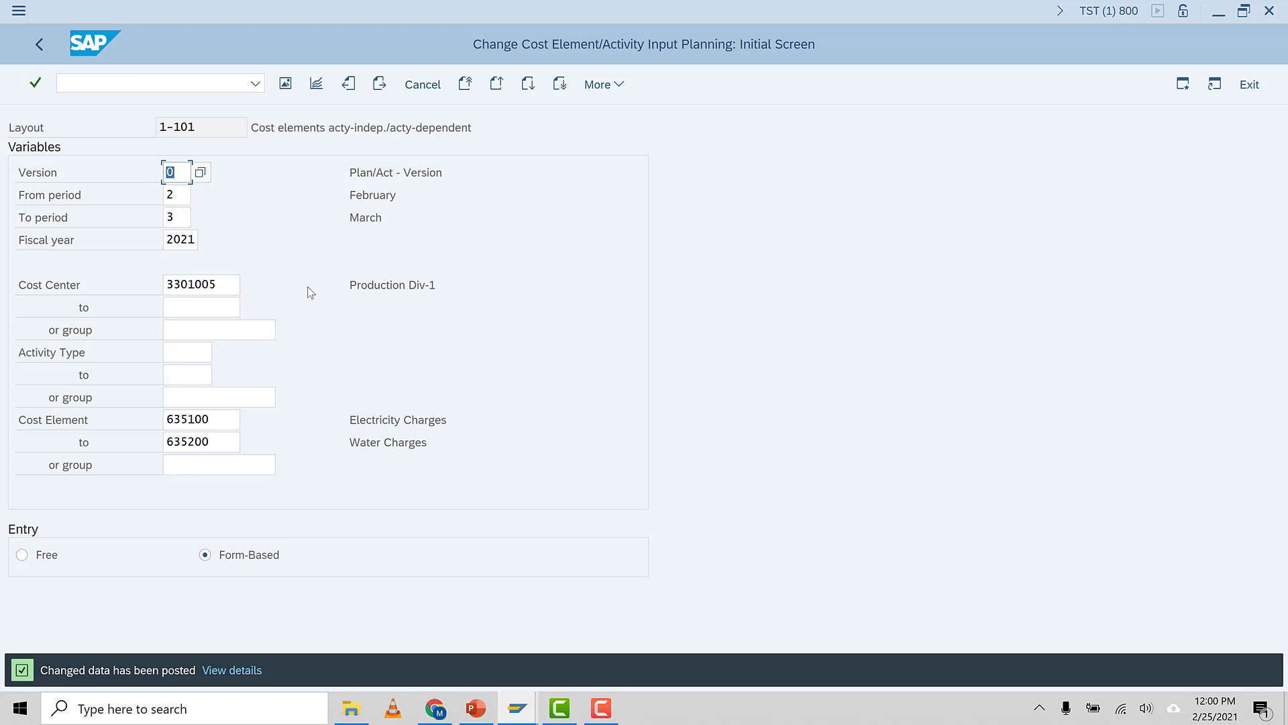
# Consult the course slide, then start transaction S_ALR_87013611 for the cost centers actual/plan/variance report
pyautogui.click(474, 708)
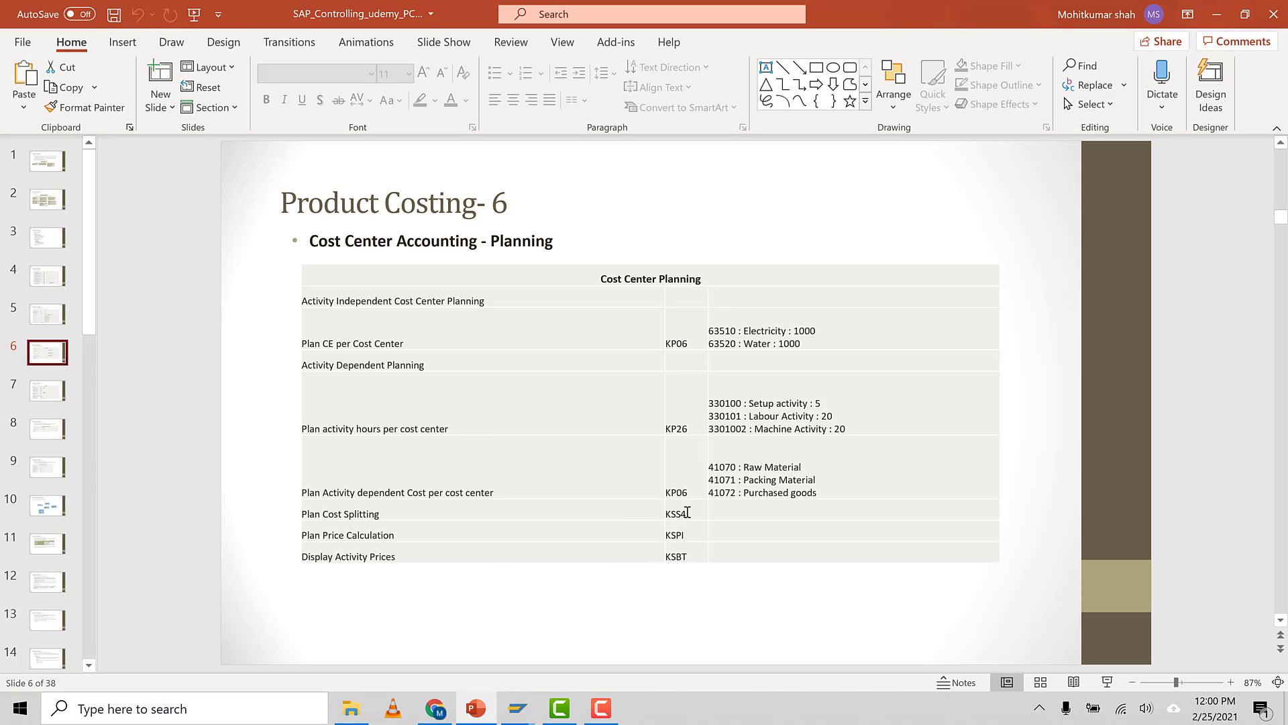
pyautogui.click(601, 708)
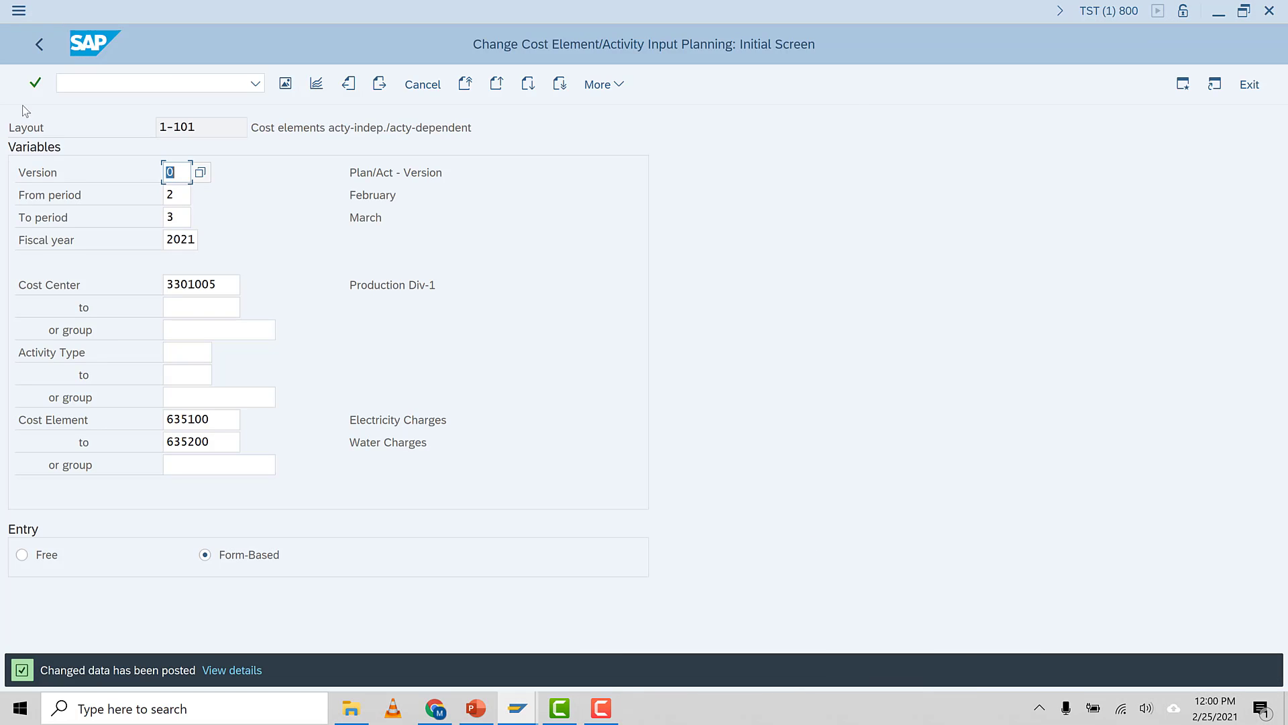
pyautogui.click(63, 80)
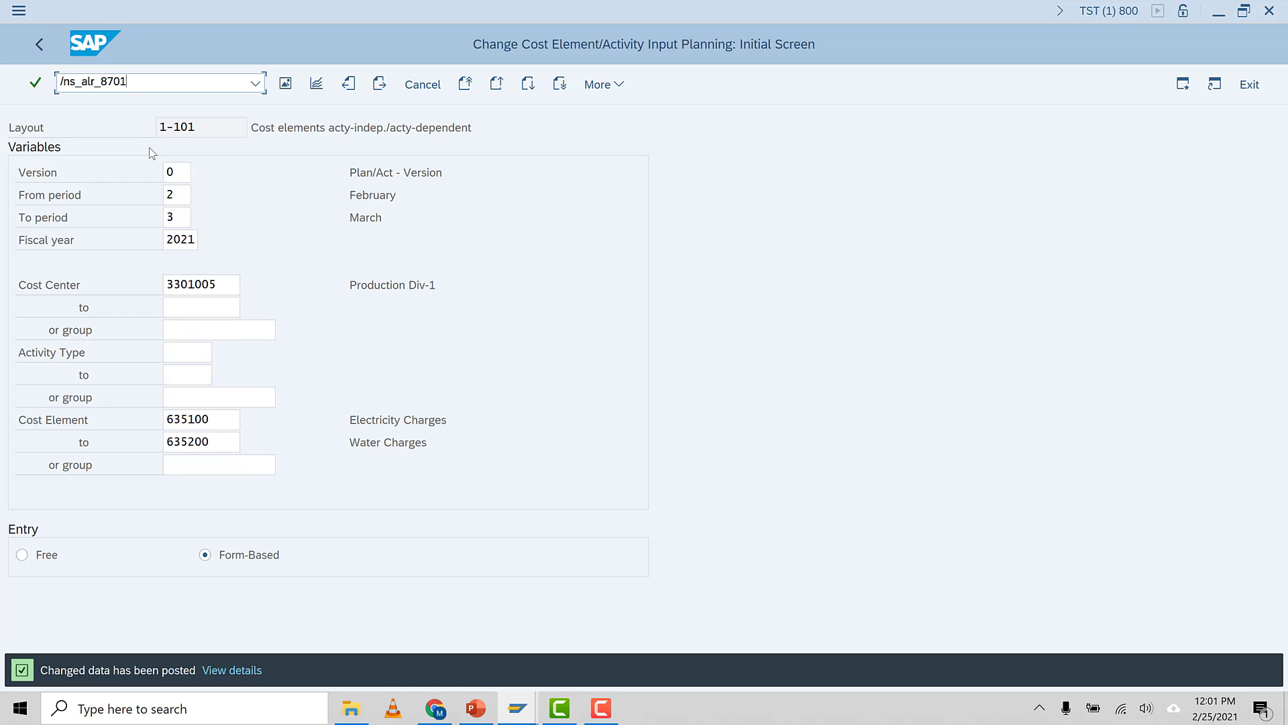
pyautogui.write('3611')
pyautogui.press('Return')
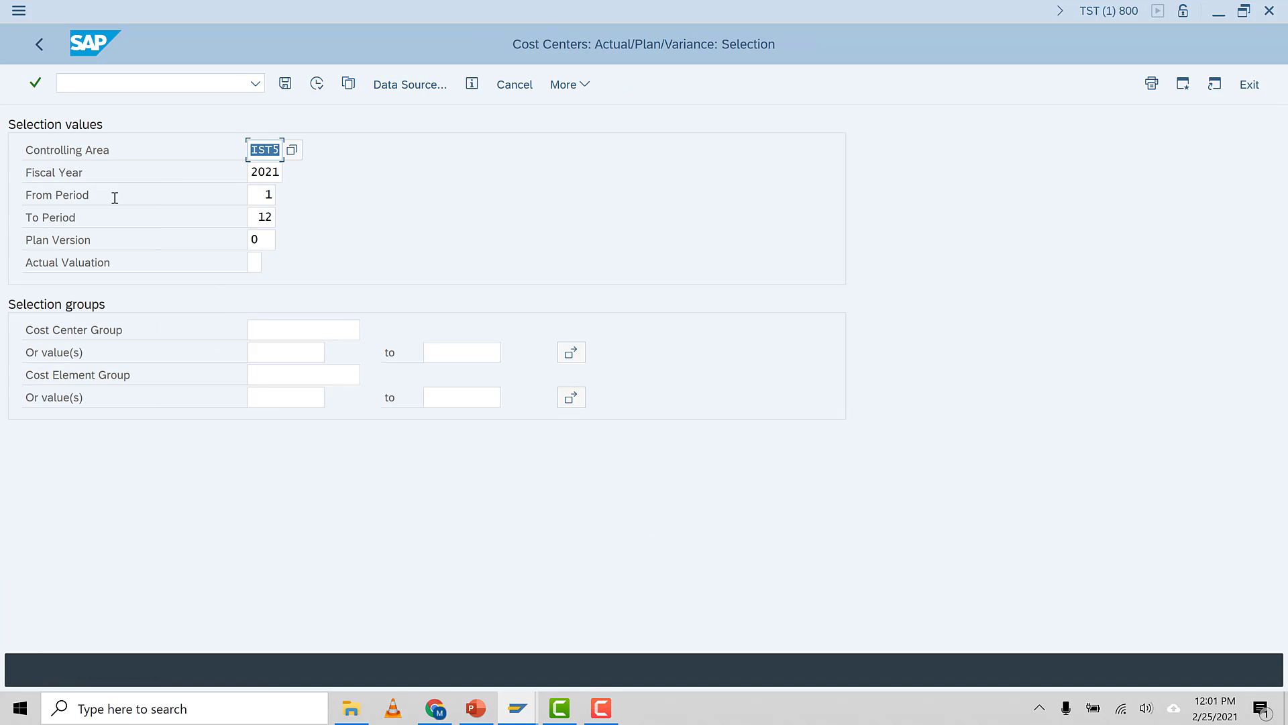
# Run the report for periods 2 to 3 and cost center 3301005
pyautogui.click(264, 195)
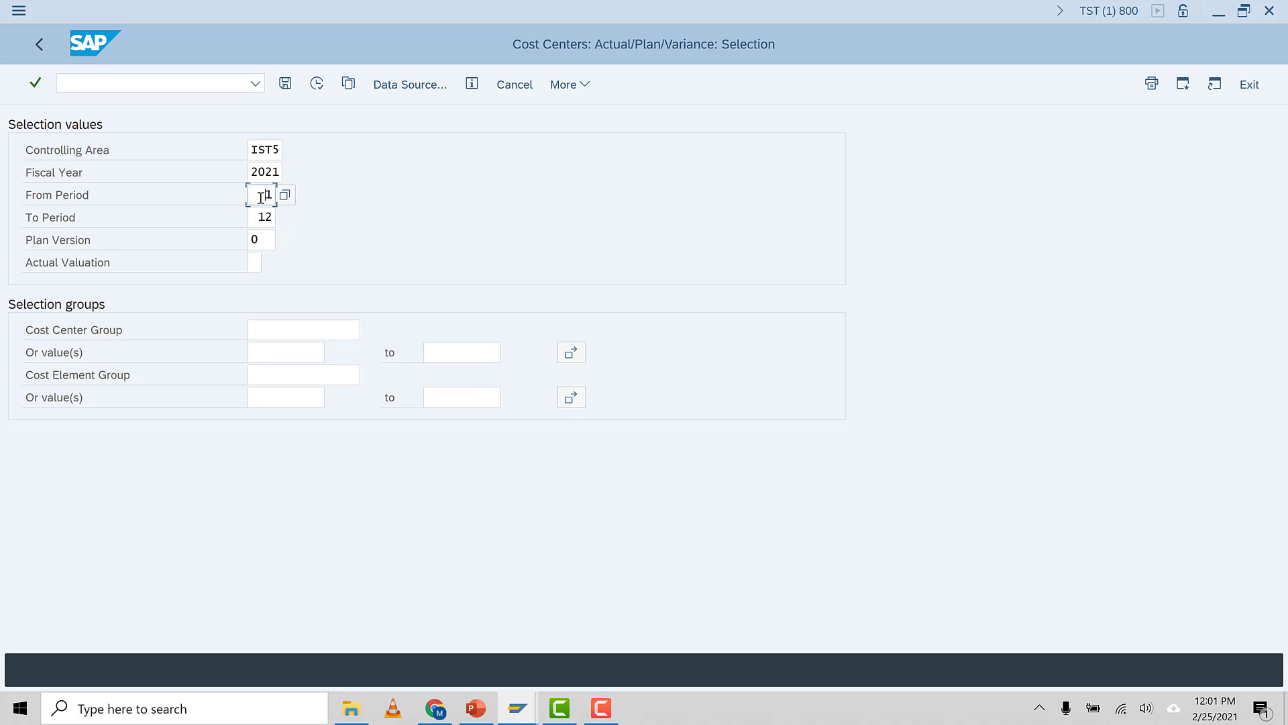
pyautogui.write('2')
pyautogui.doubleClick(258, 216)
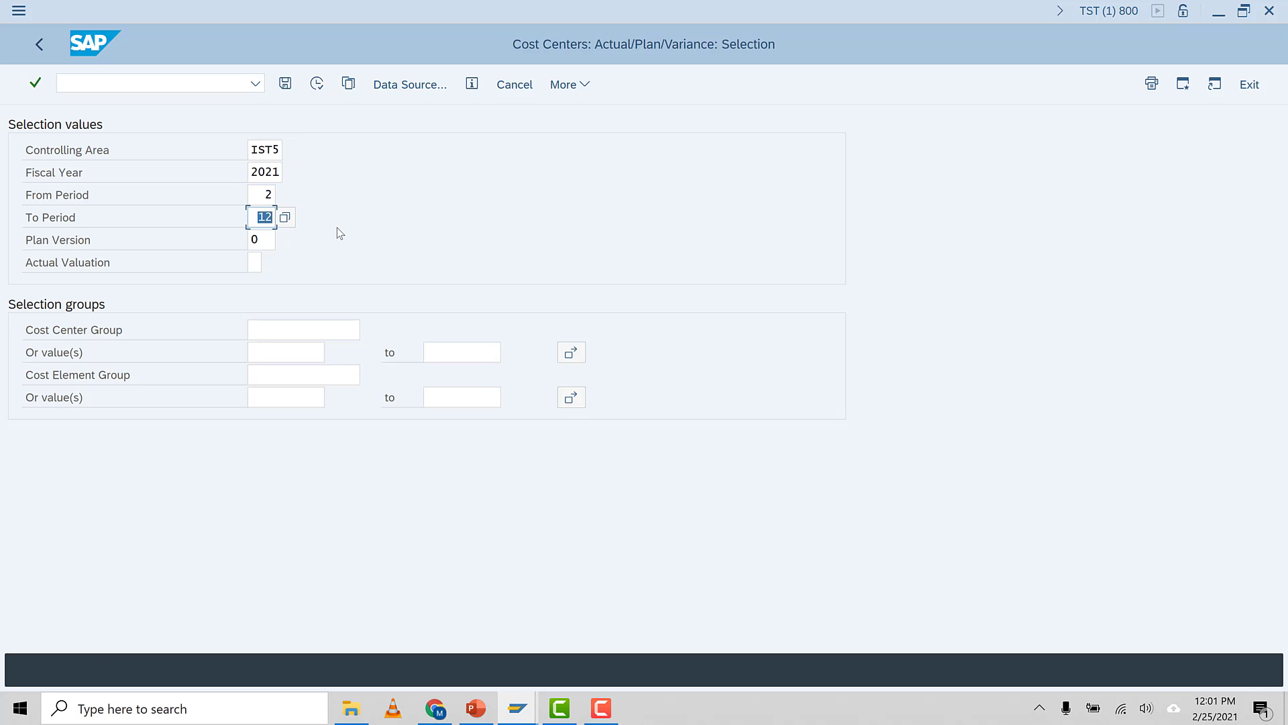
pyautogui.write('3')
pyautogui.click(257, 240)
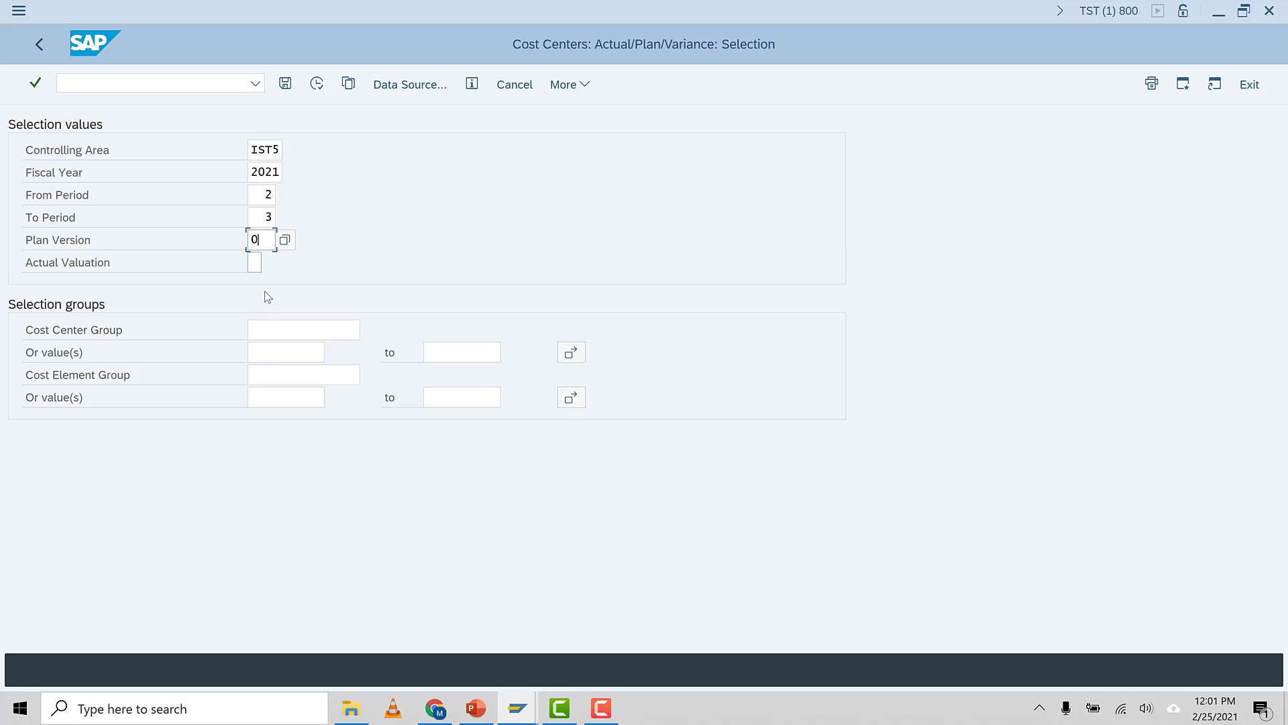
pyautogui.click(279, 355)
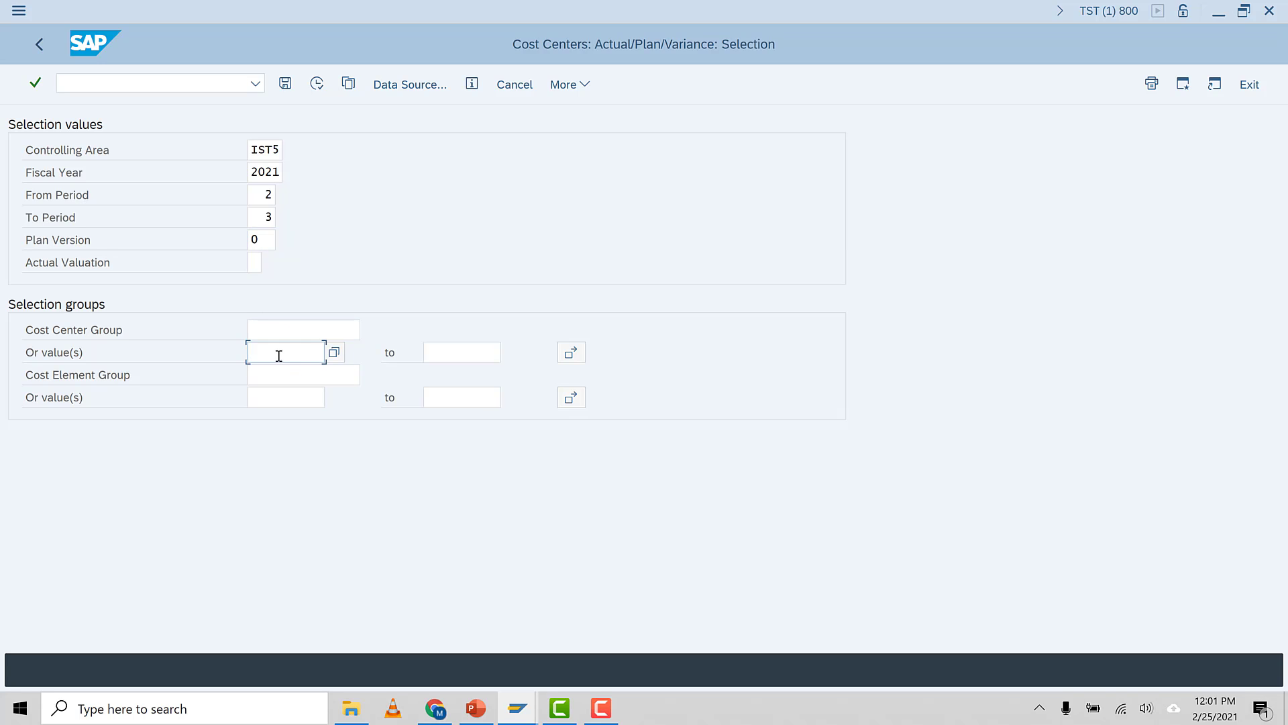
pyautogui.write('33')
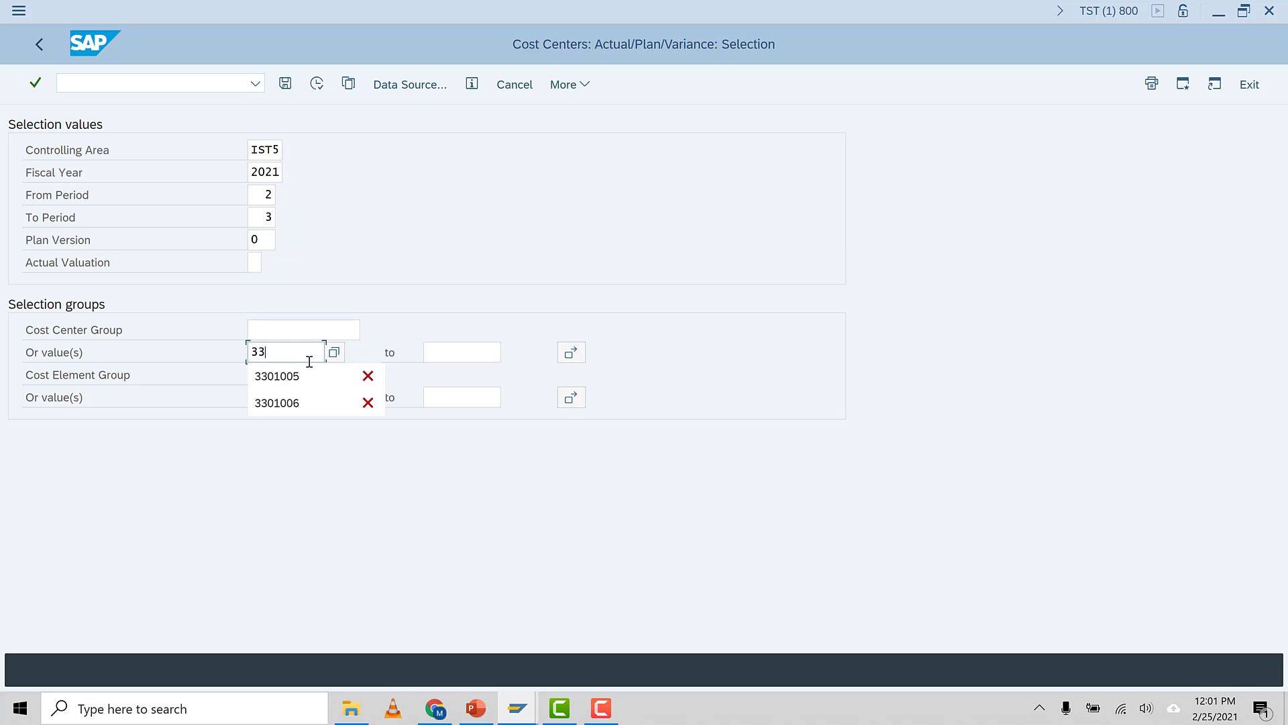
pyautogui.click(353, 374)
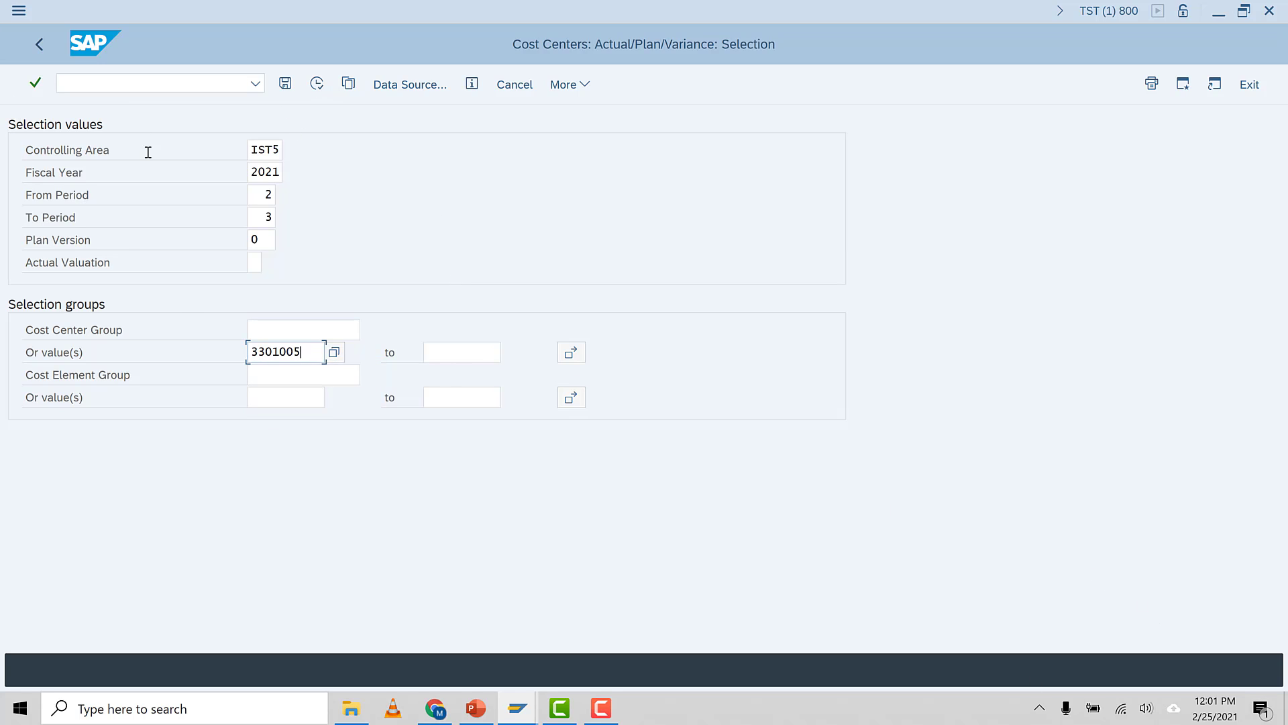
pyautogui.click(322, 83)
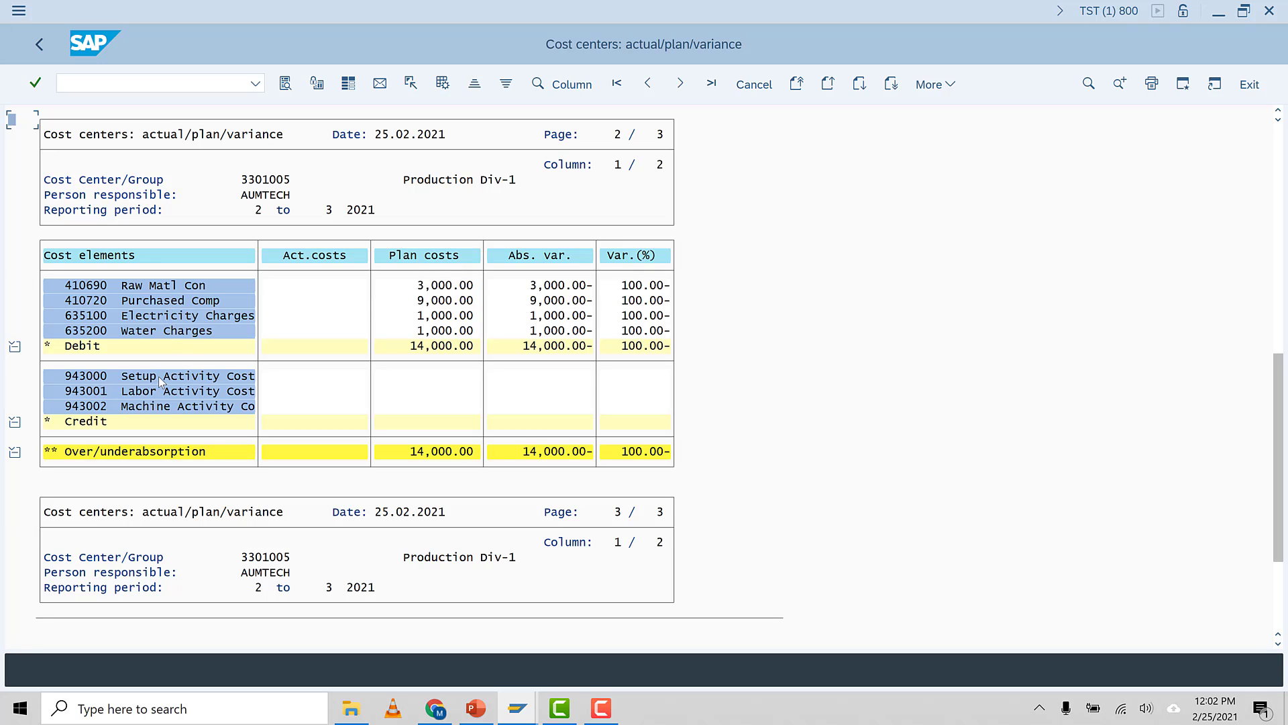
# Scroll through the report to review plan costs and planned activity quantities
pyautogui.scroll(-2, 498, 596)
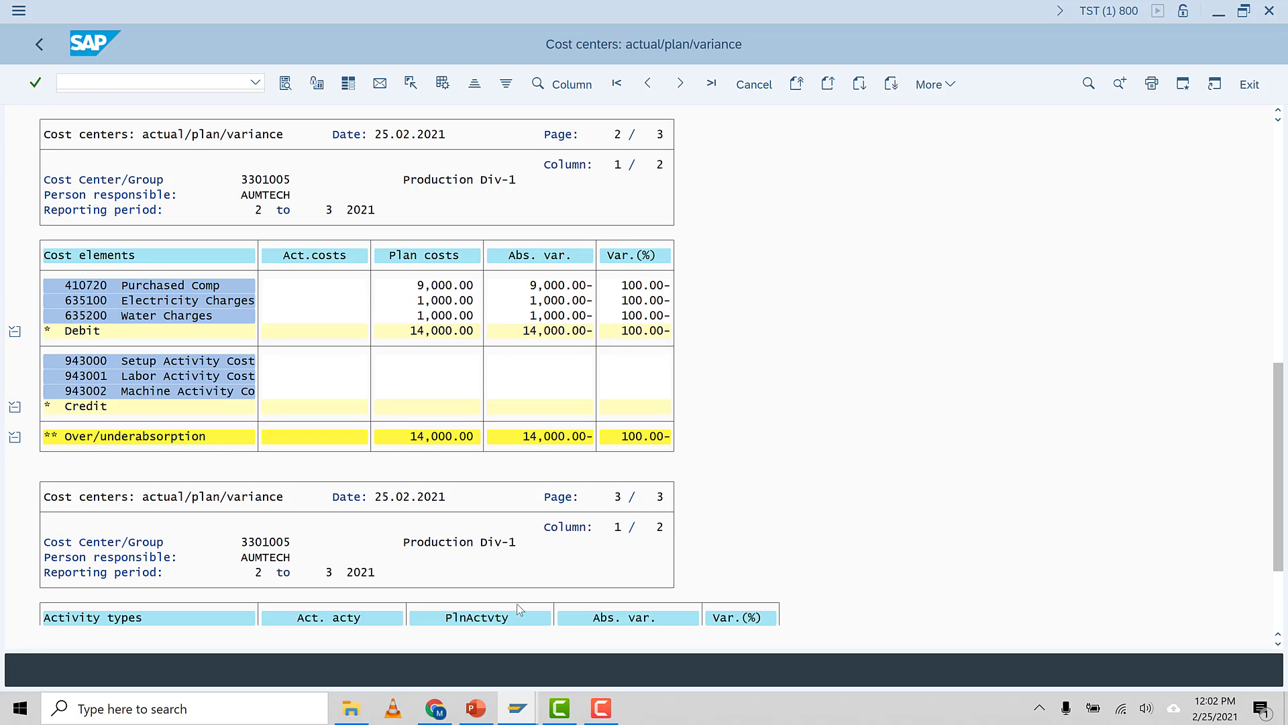
pyautogui.scroll(-5, 549, 597)
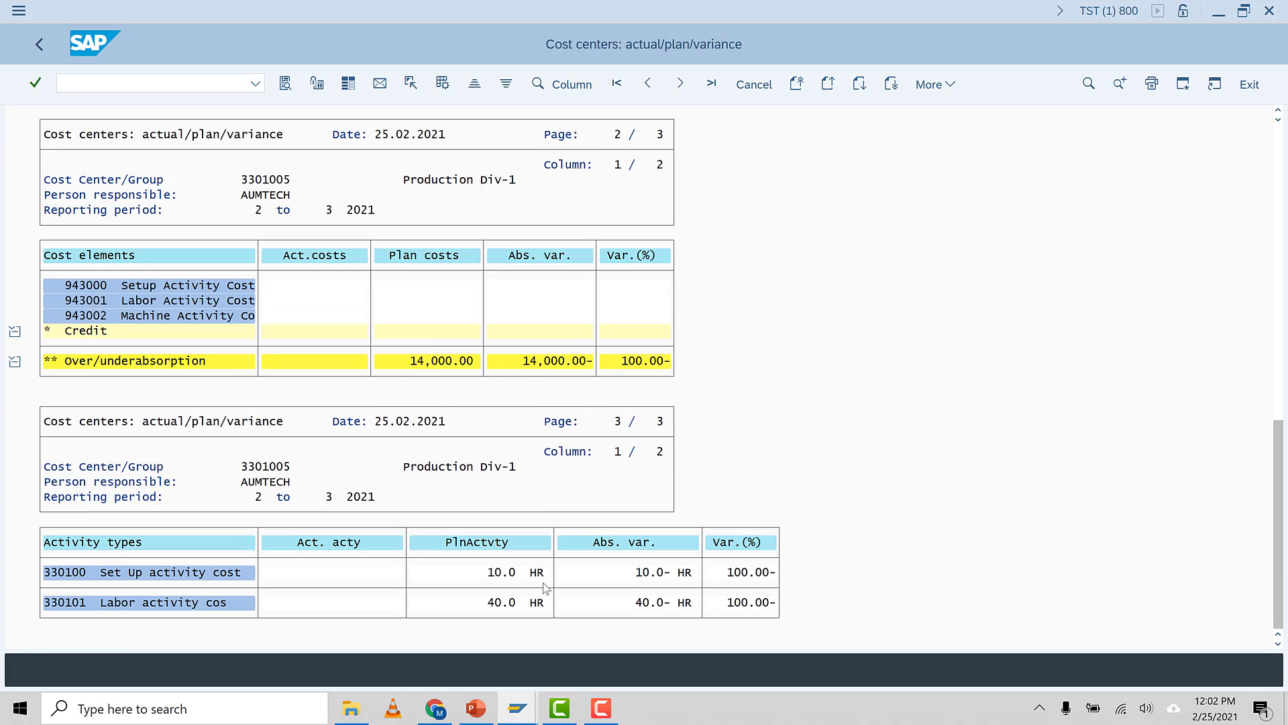
pyautogui.scroll(-1, 284, 594)
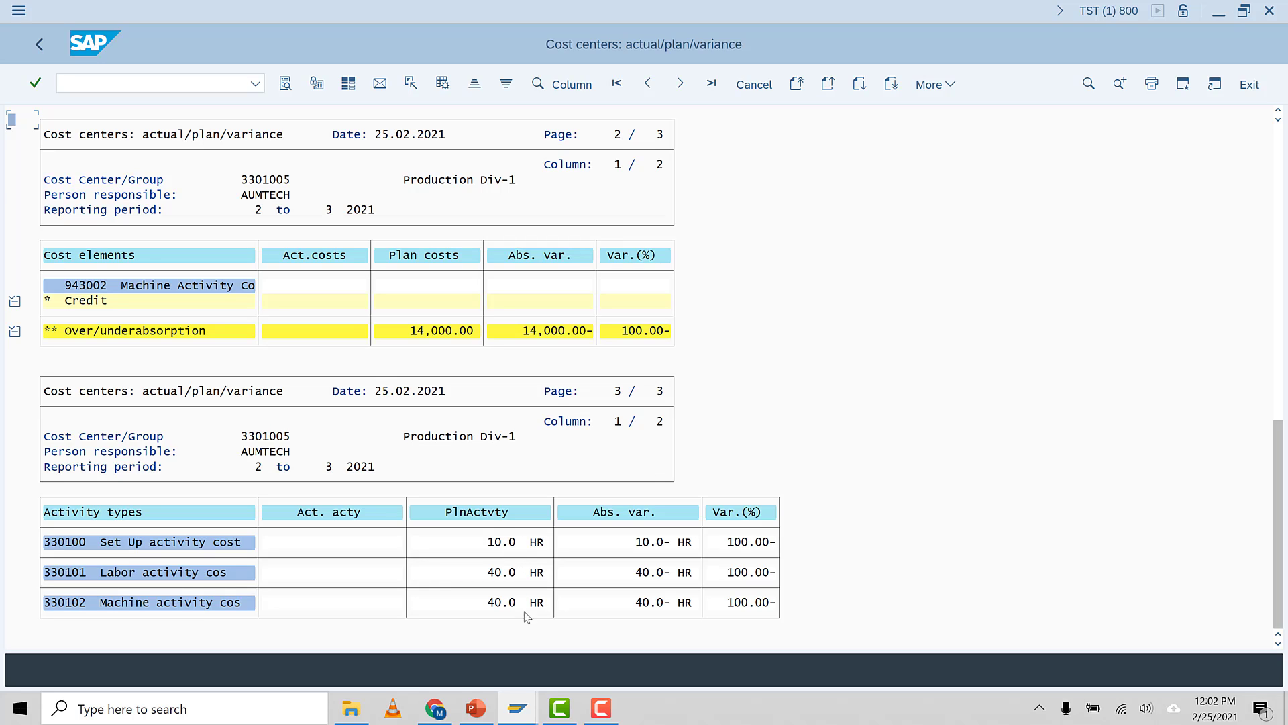
# Exit the report and return to the selection screen
pyautogui.scroll(1, 99, 50)
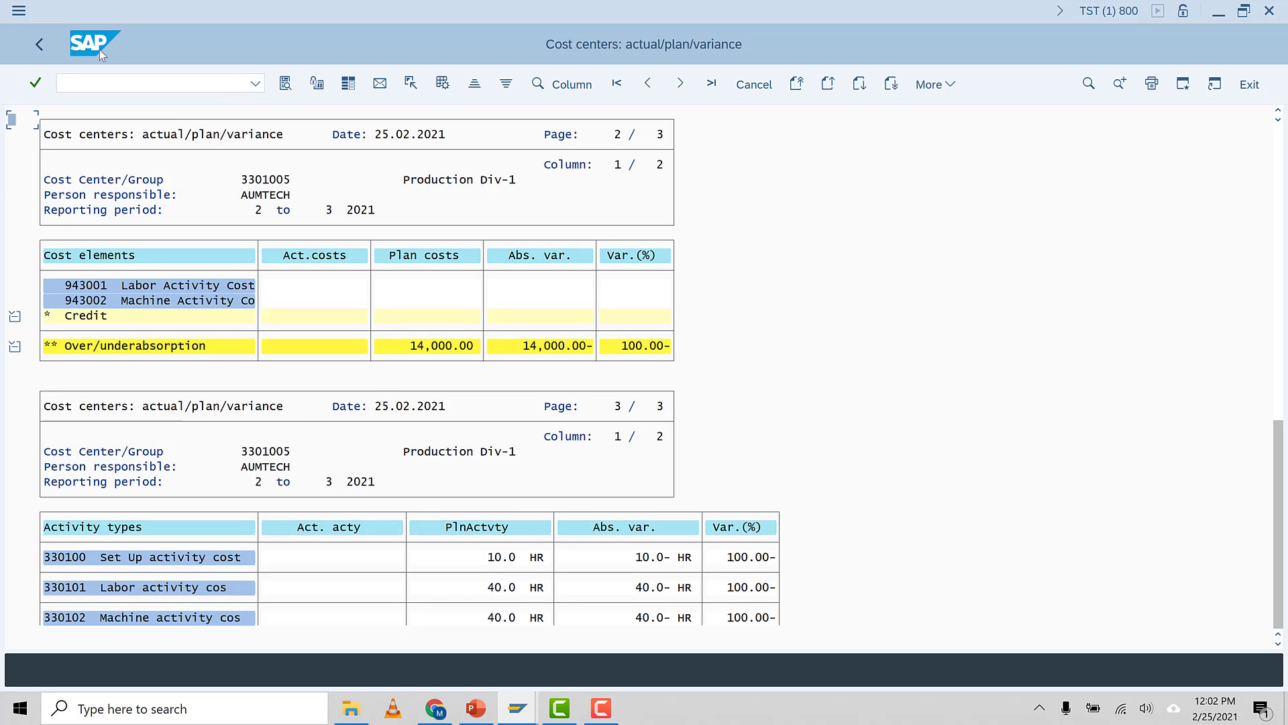
pyautogui.click(41, 43)
pyautogui.click(169, 250)
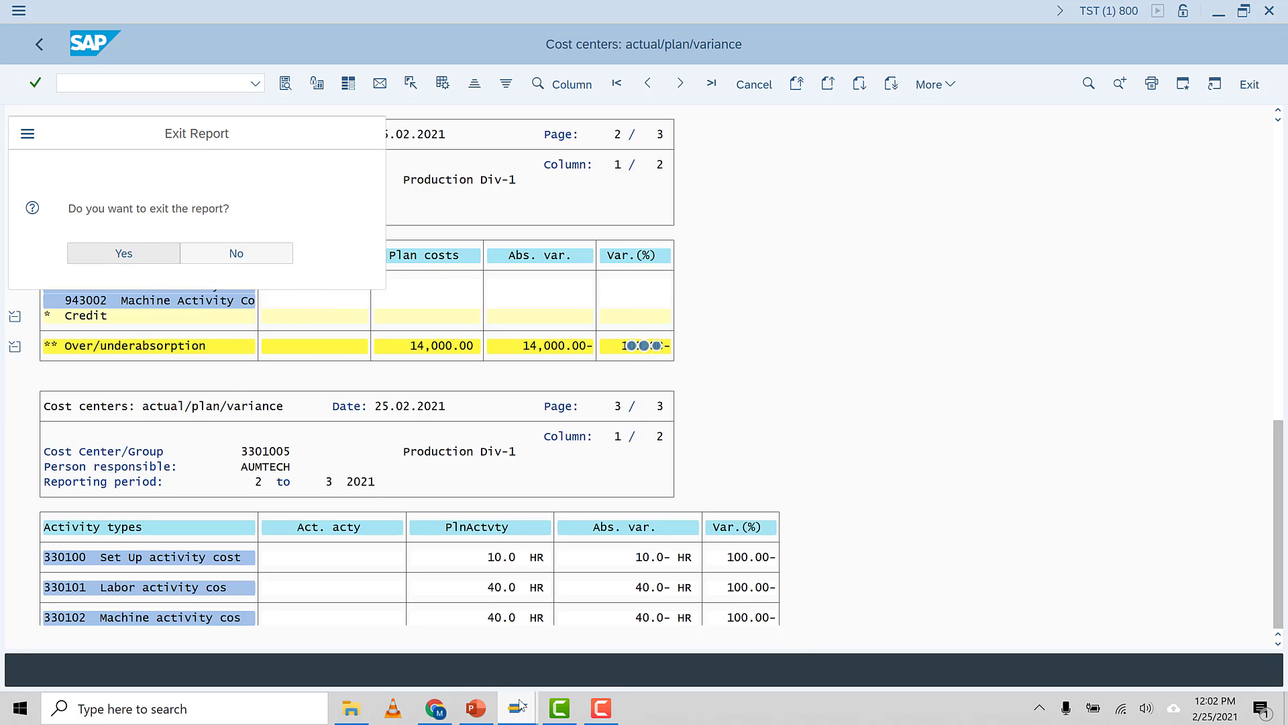
pyautogui.click(601, 708)
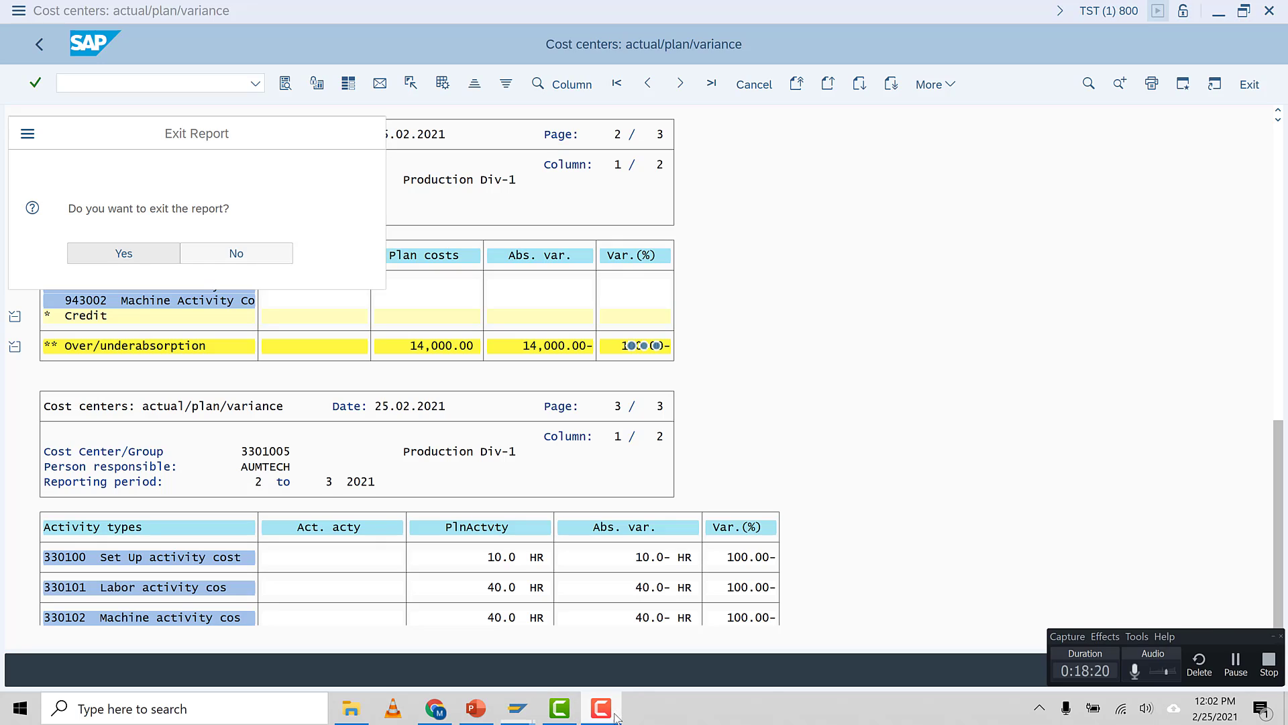
pyautogui.click(1236, 664)
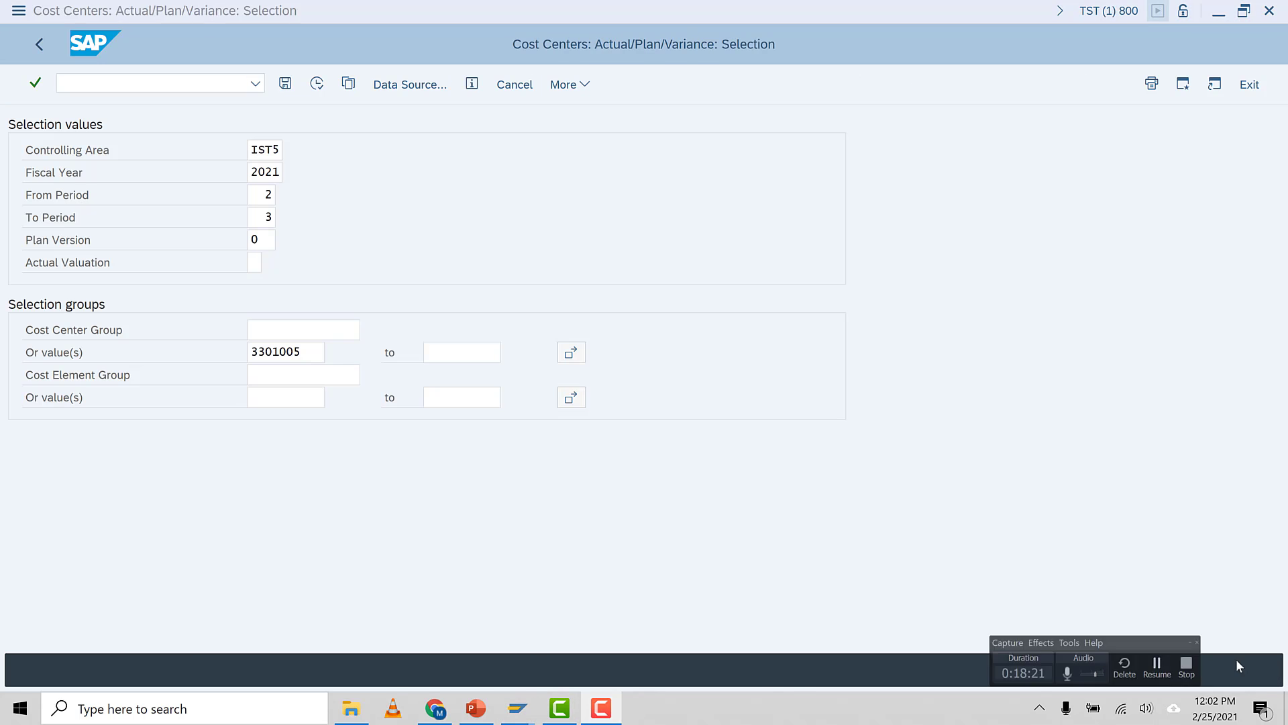
# Rerun the report with the to-period set to 2, covering period 2 only
pyautogui.doubleClick(267, 217)
pyautogui.write('2')
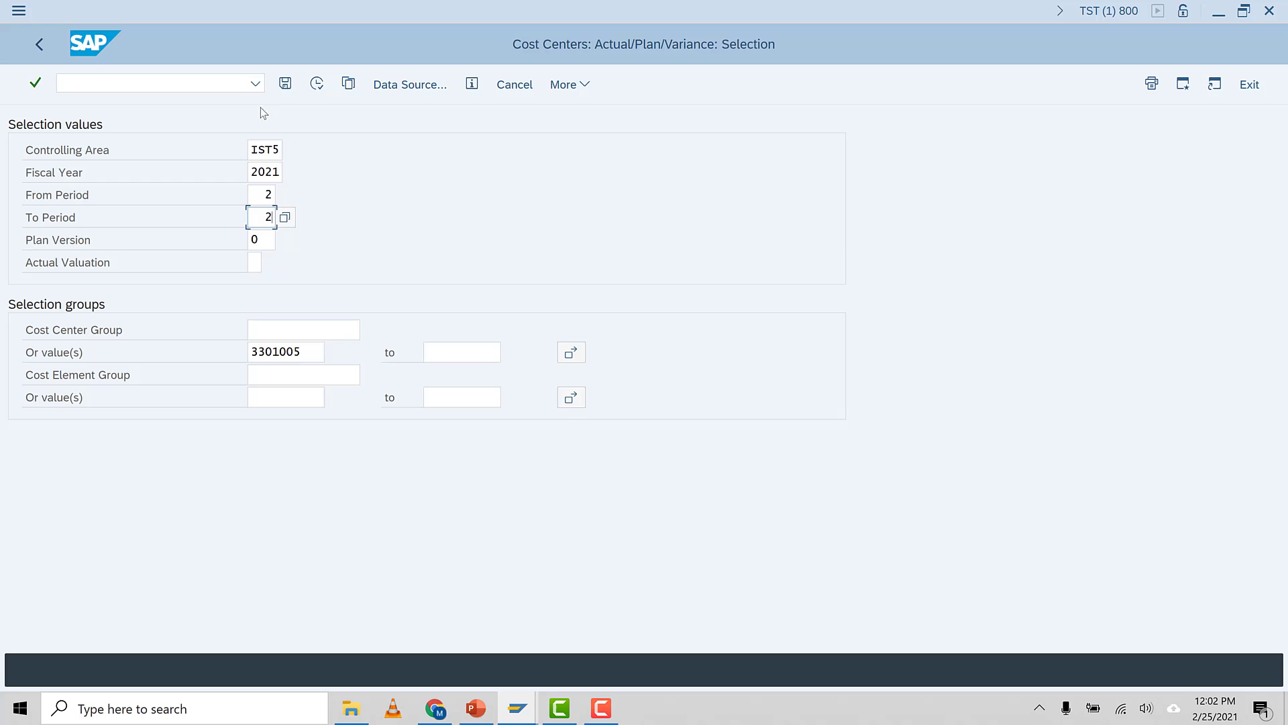
pyautogui.click(317, 83)
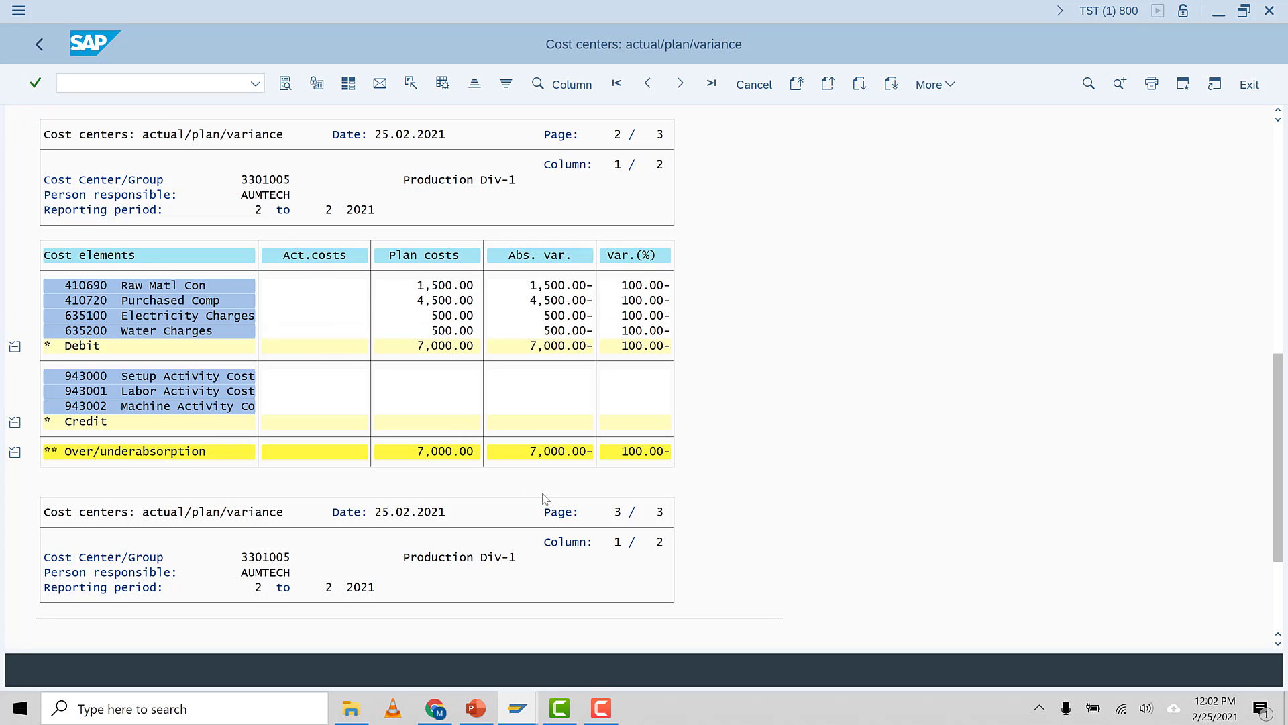
# Scroll through the period 2 report to review plan costs per cost element and planned activity quantities
pyautogui.scroll(-1, 1276, 512)
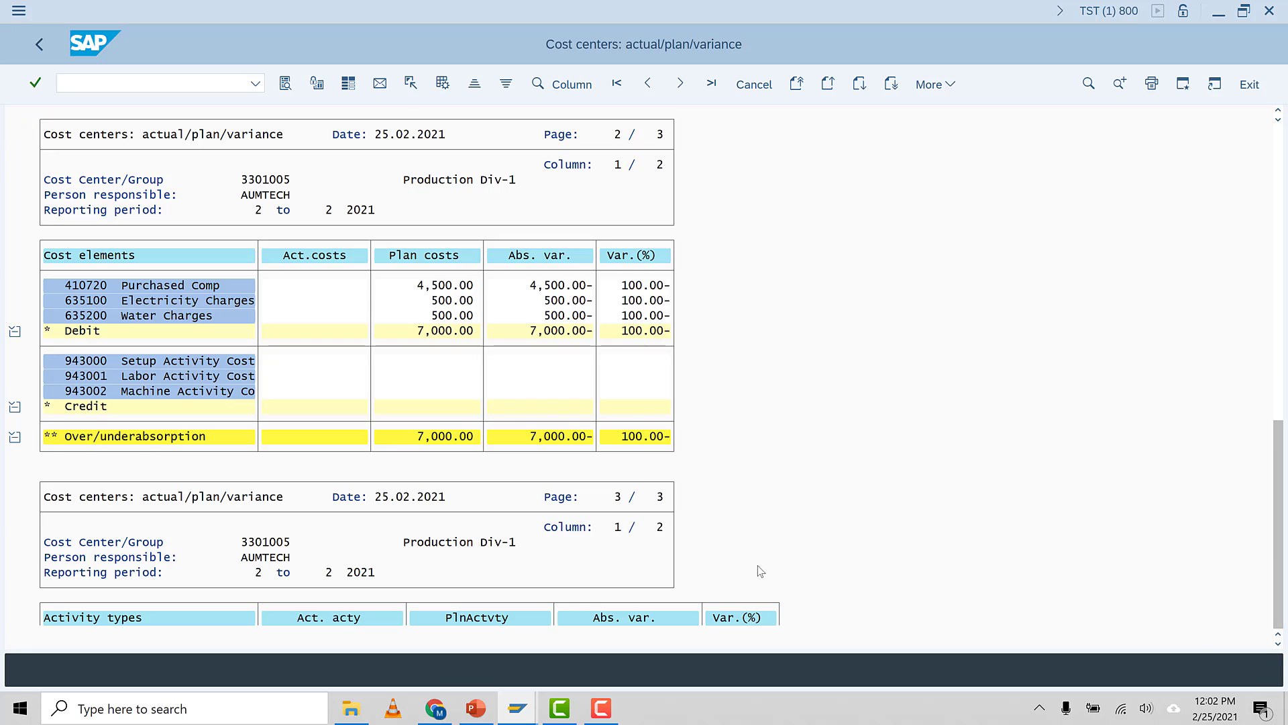
pyautogui.scroll(-3, 375, 594)
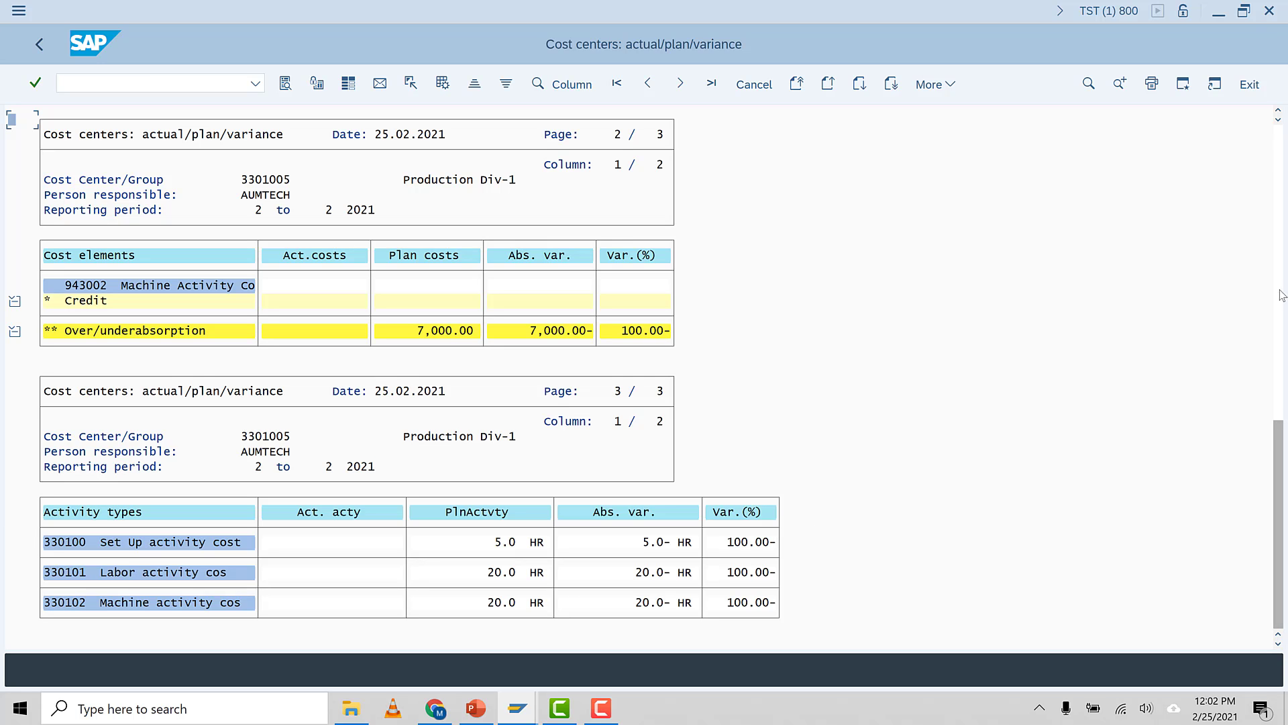
pyautogui.click(1244, 11)
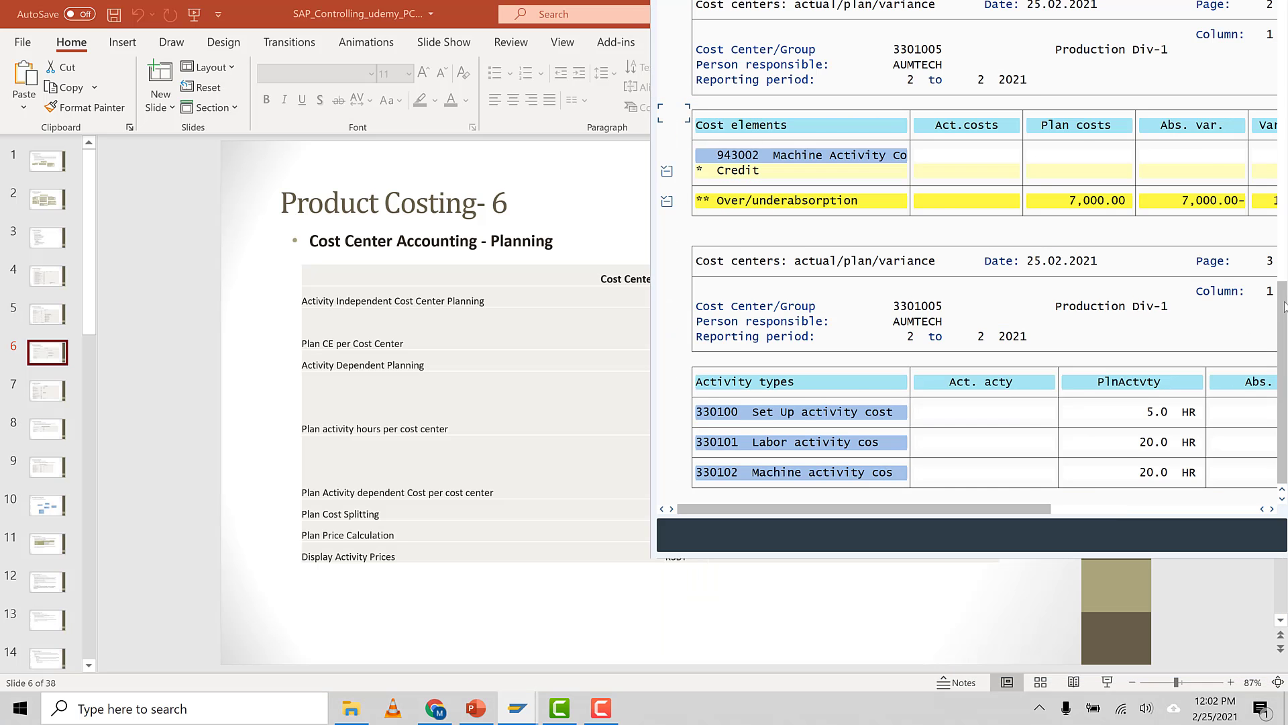
pyautogui.press('super+Right')
pyautogui.press('super+Right')
pyautogui.press('super+Up')
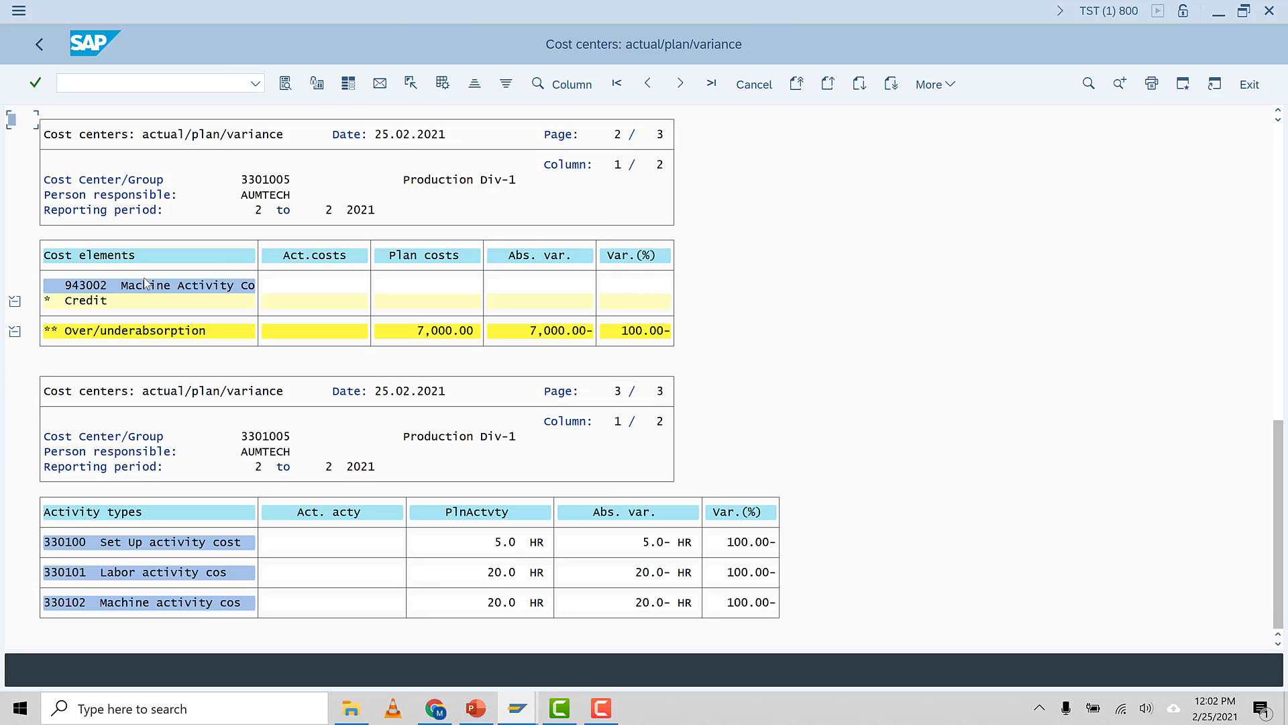
pyautogui.scroll(5, 1278, 141)
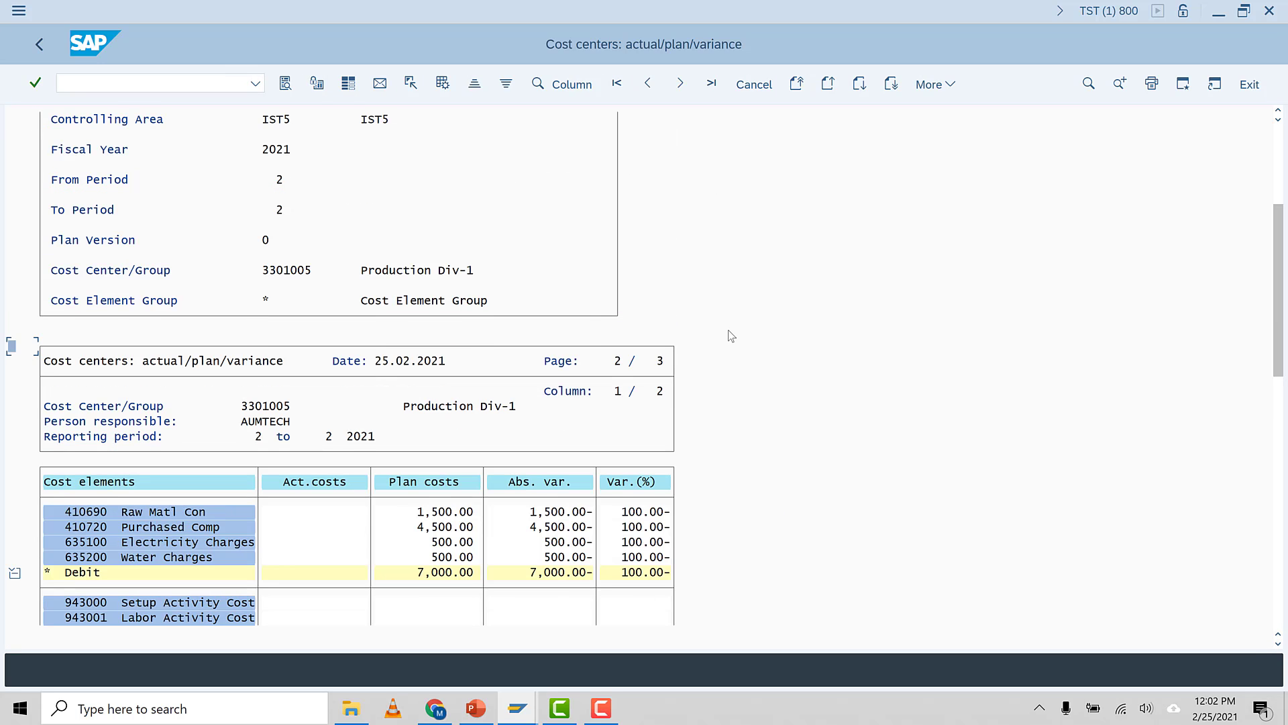
pyautogui.scroll(-2, 542, 392)
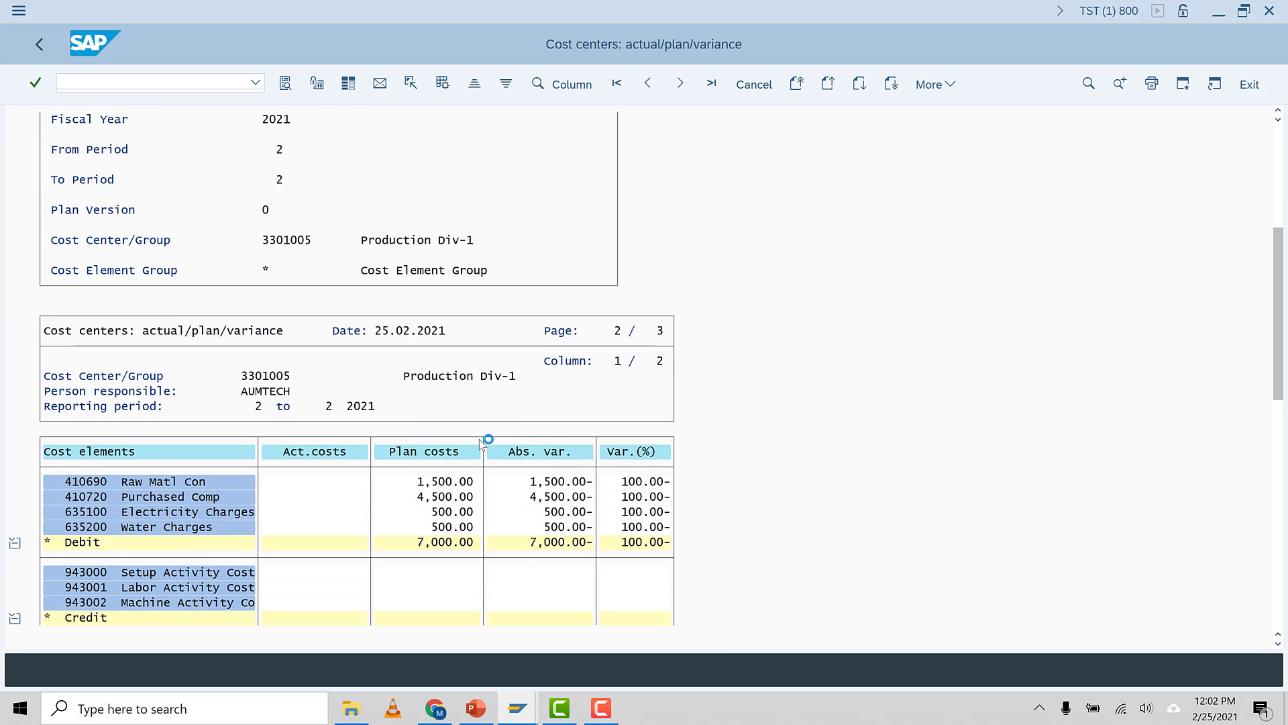
pyautogui.scroll(-3, 388, 454)
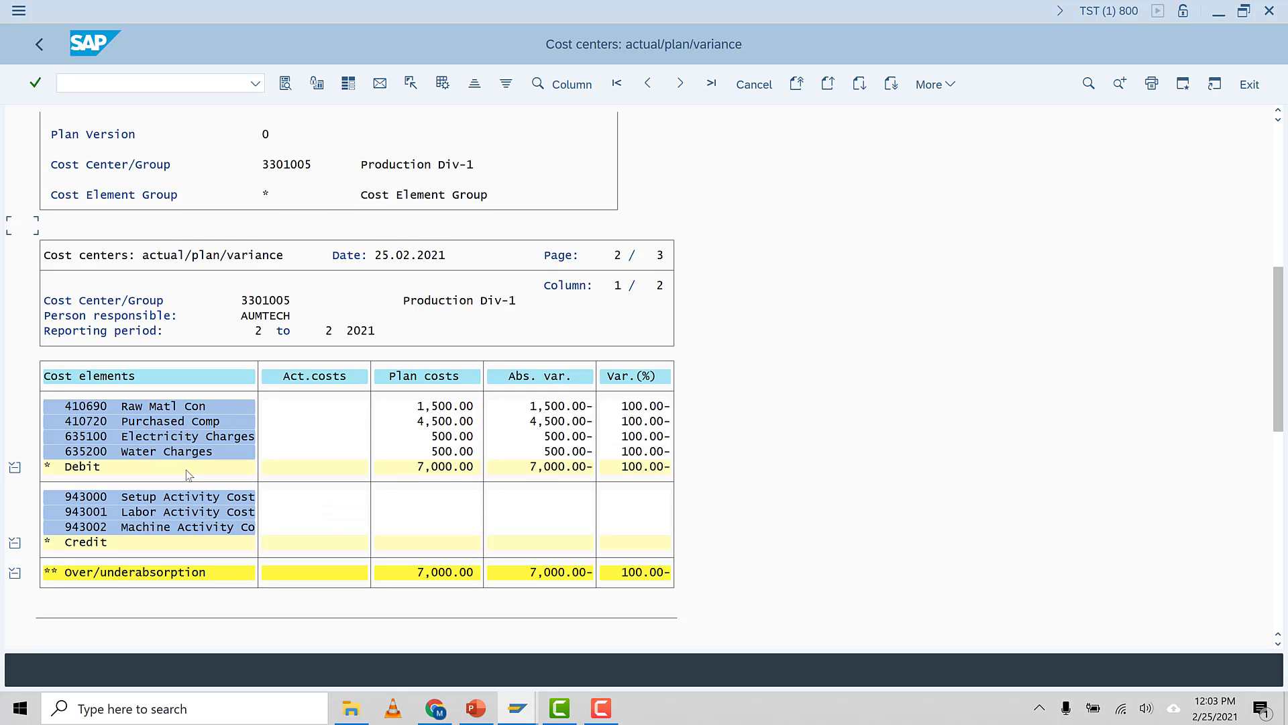
pyautogui.scroll(-1, 187, 475)
pyautogui.scroll(-1, 88, 427)
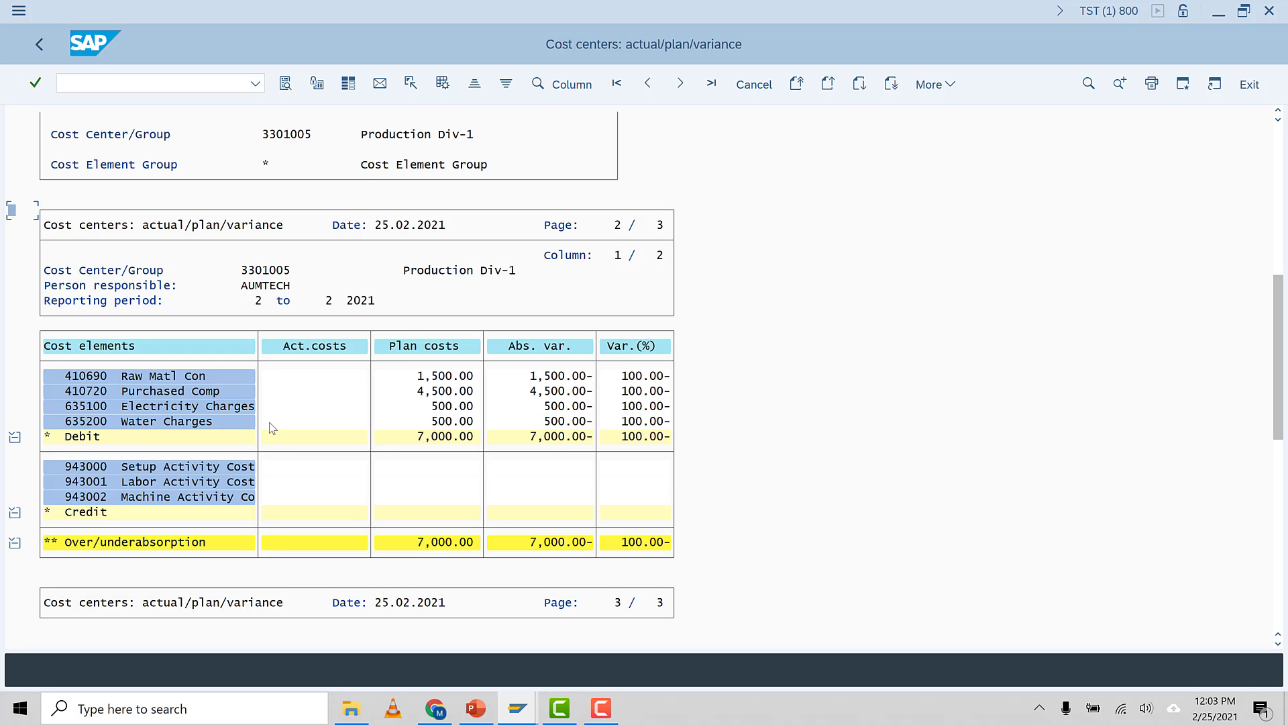
# Look up the plan cost splitting transaction, KSS4, in the course slides
pyautogui.click(475, 709)
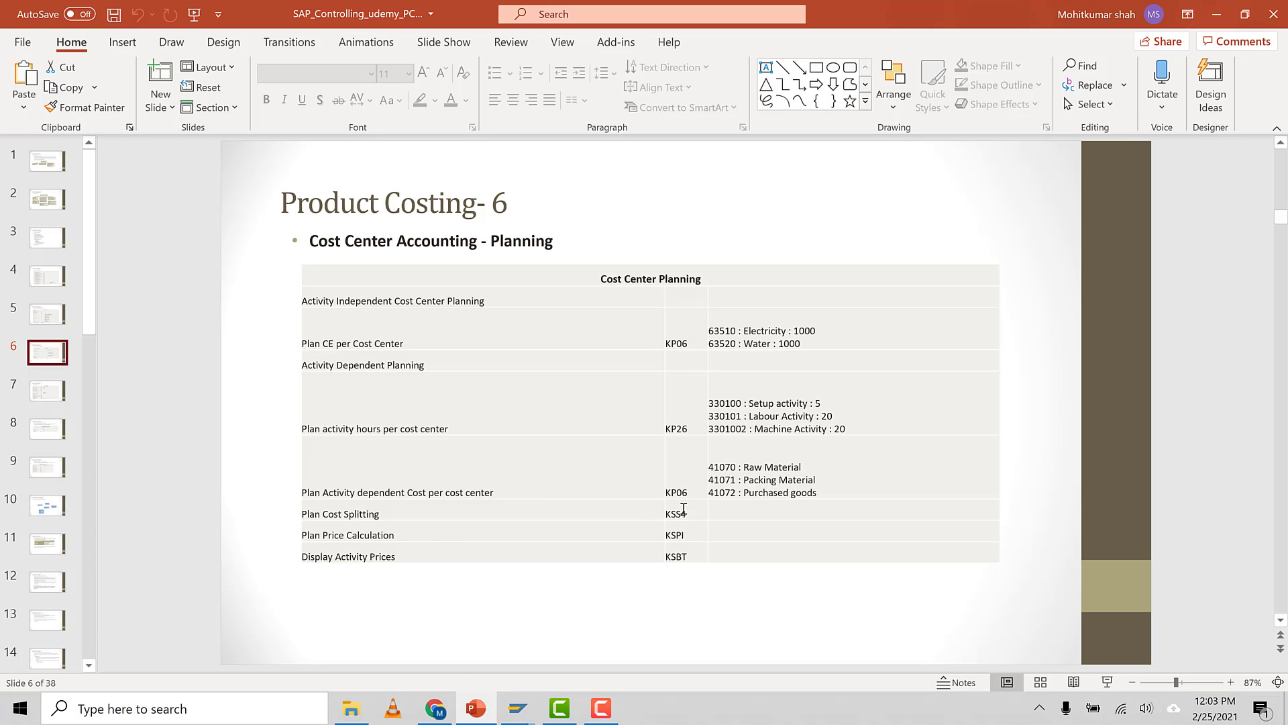
pyautogui.moveTo(687, 511); pyautogui.dragTo(667, 514)
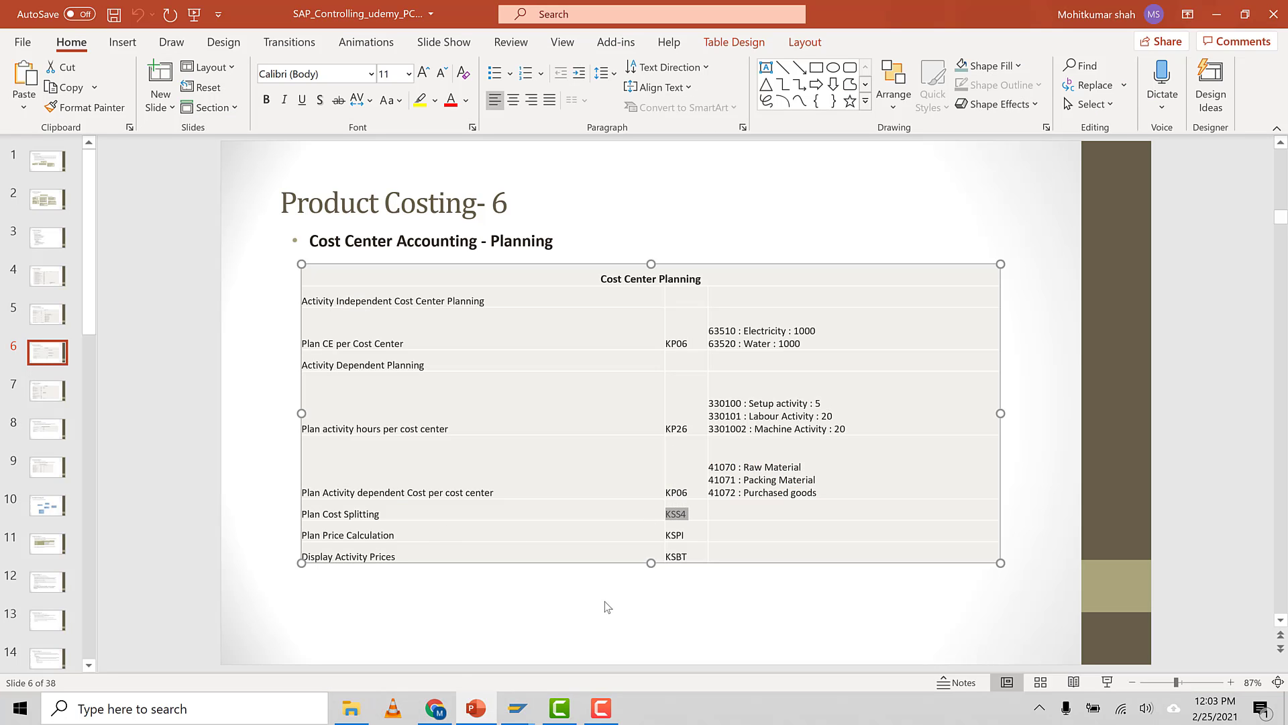
pyautogui.click(865, 644)
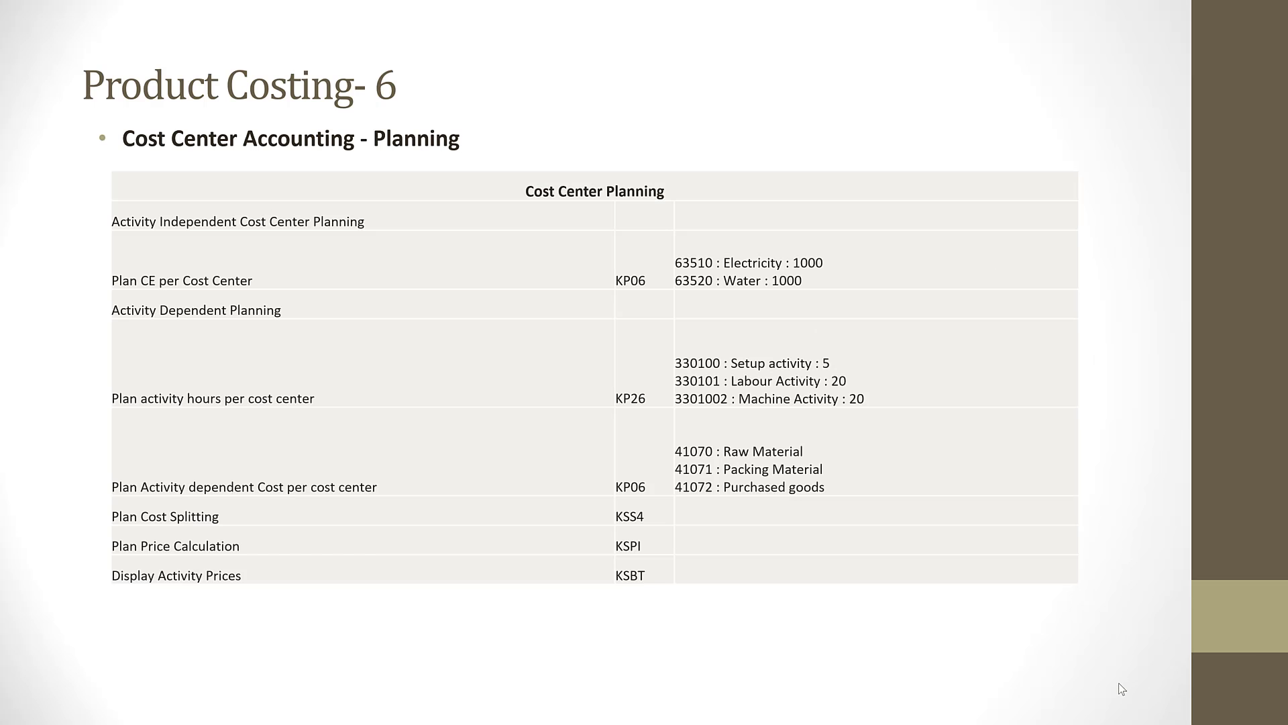
pyautogui.click(1108, 682)
pyautogui.press('Escape')
pyautogui.moveTo(516, 708)
pyautogui.click(582, 668)
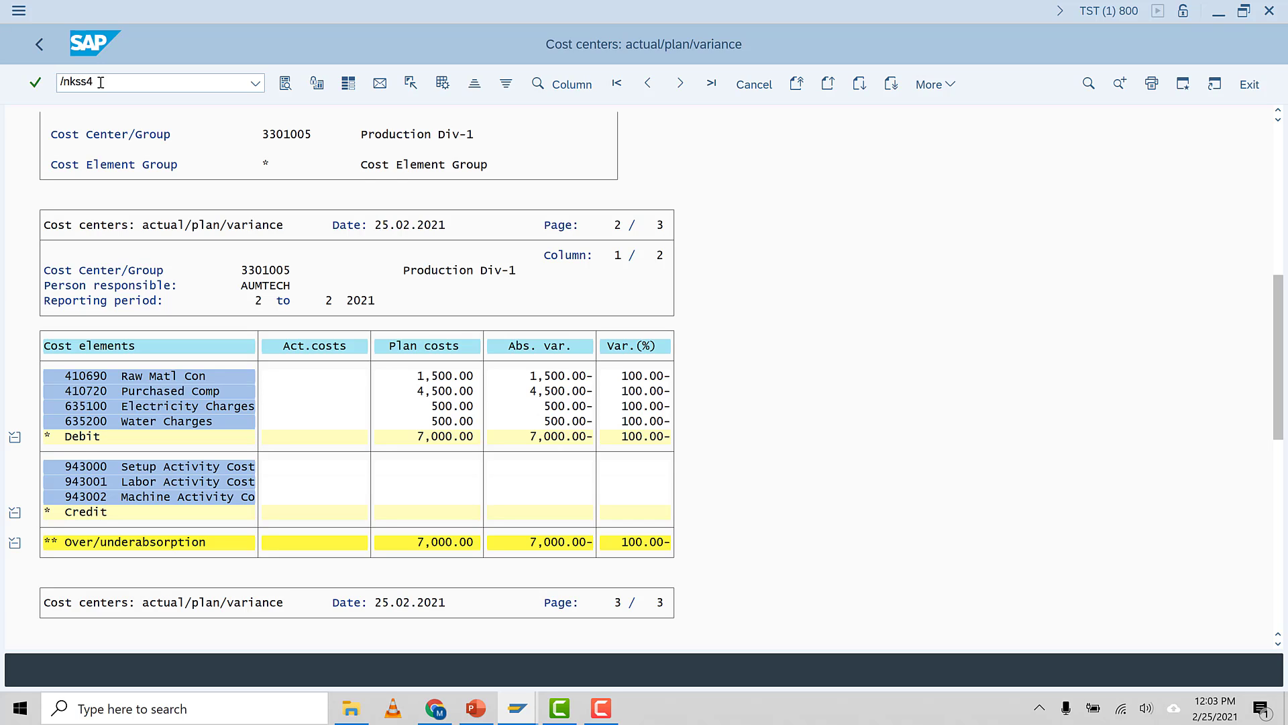
# Open Plan Cost Splitting (KSS4) for cost center 3301005 and execute it for period 2 to 2
pyautogui.click(101, 82)
pyautogui.write('/nkss4')
pyautogui.press('Return')
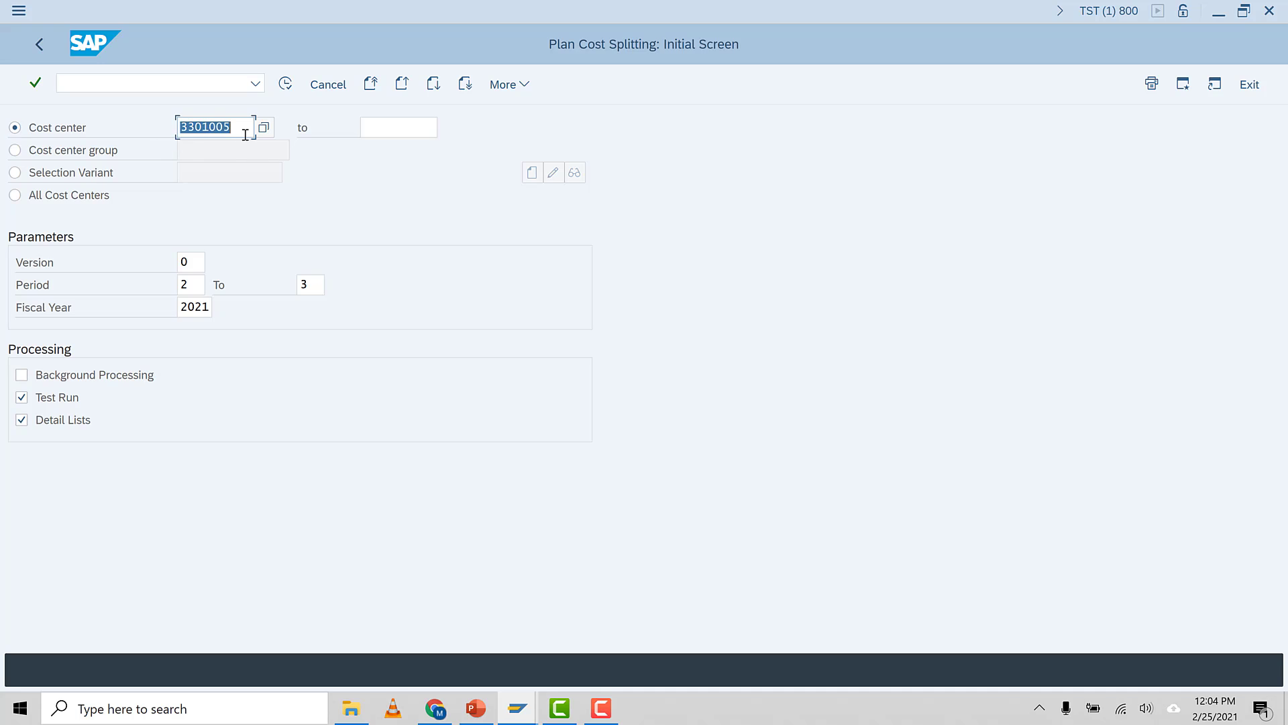
pyautogui.click(189, 284)
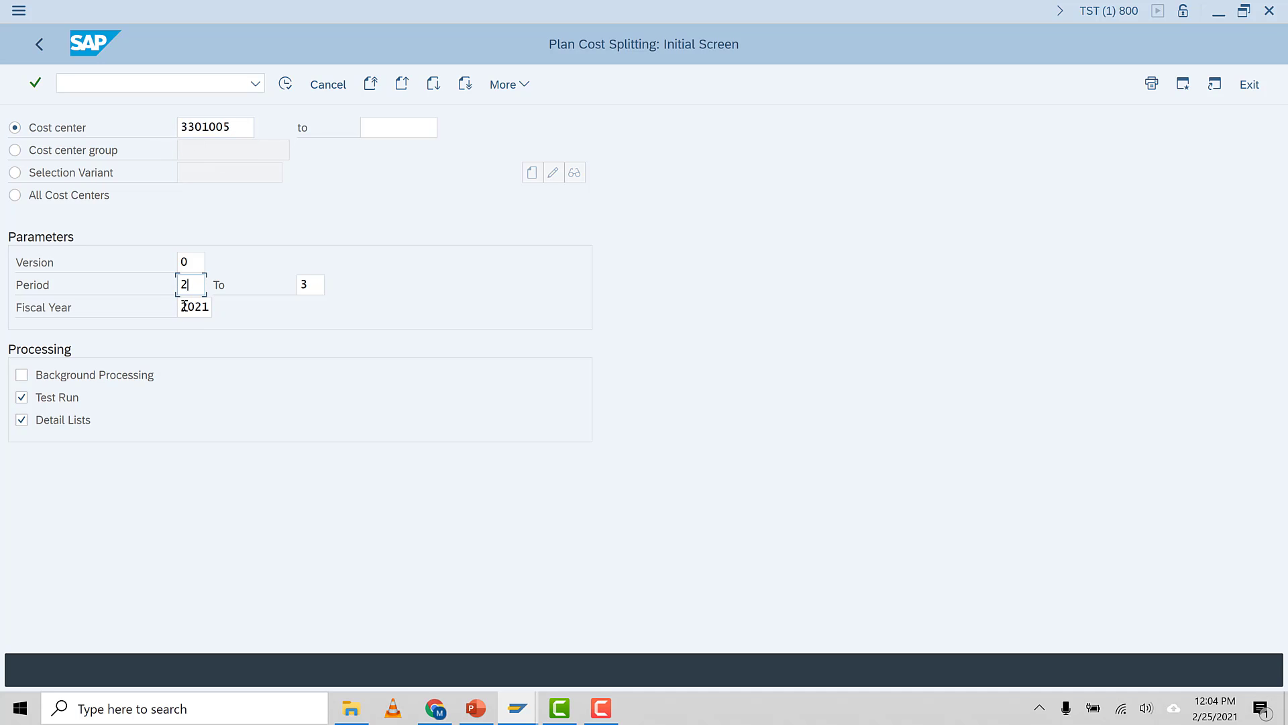
pyautogui.doubleClick(312, 287)
pyautogui.write('2')
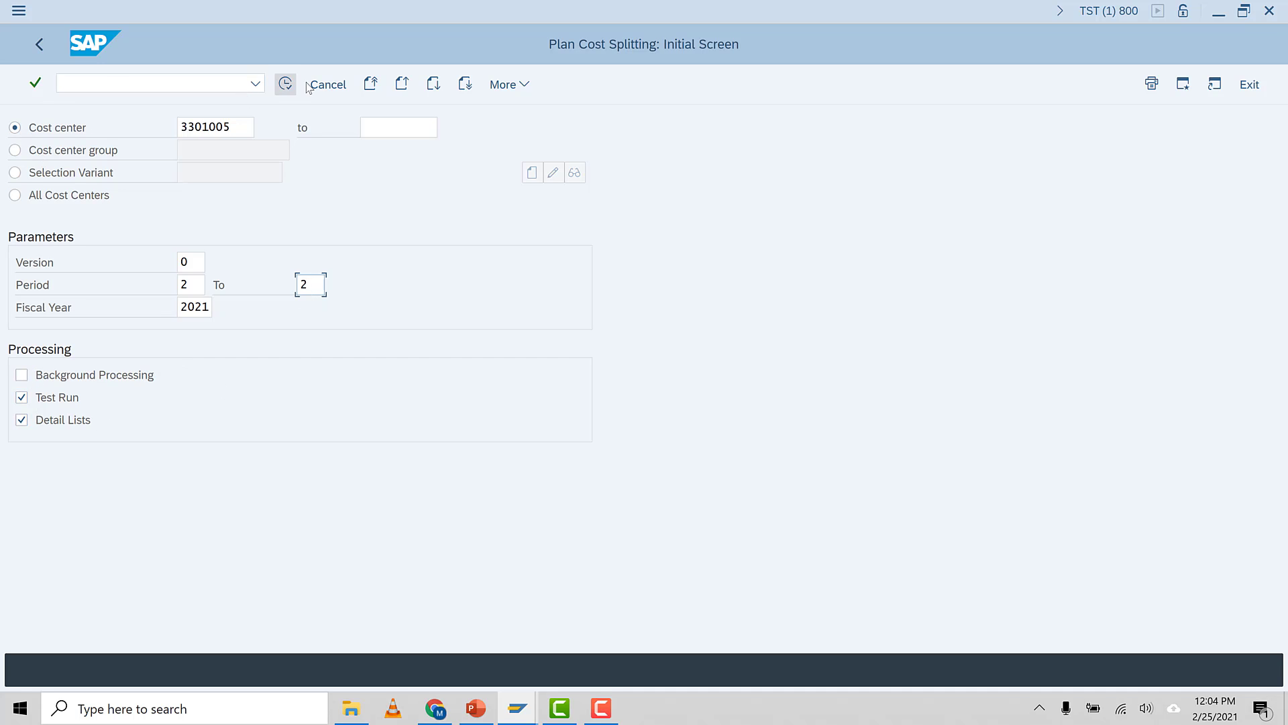
pyautogui.click(285, 84)
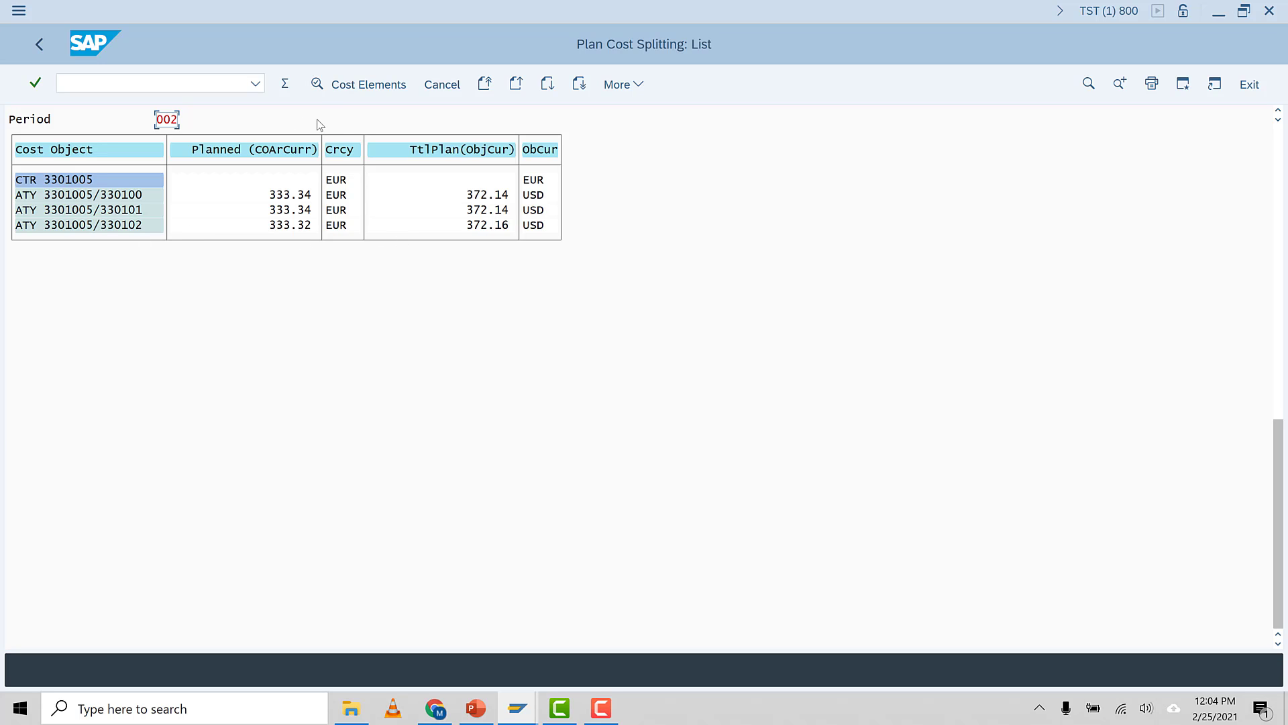
# Open the Calculator and position its window beside the cost splitting list
pyautogui.click(601, 708)
pyautogui.click(1238, 673)
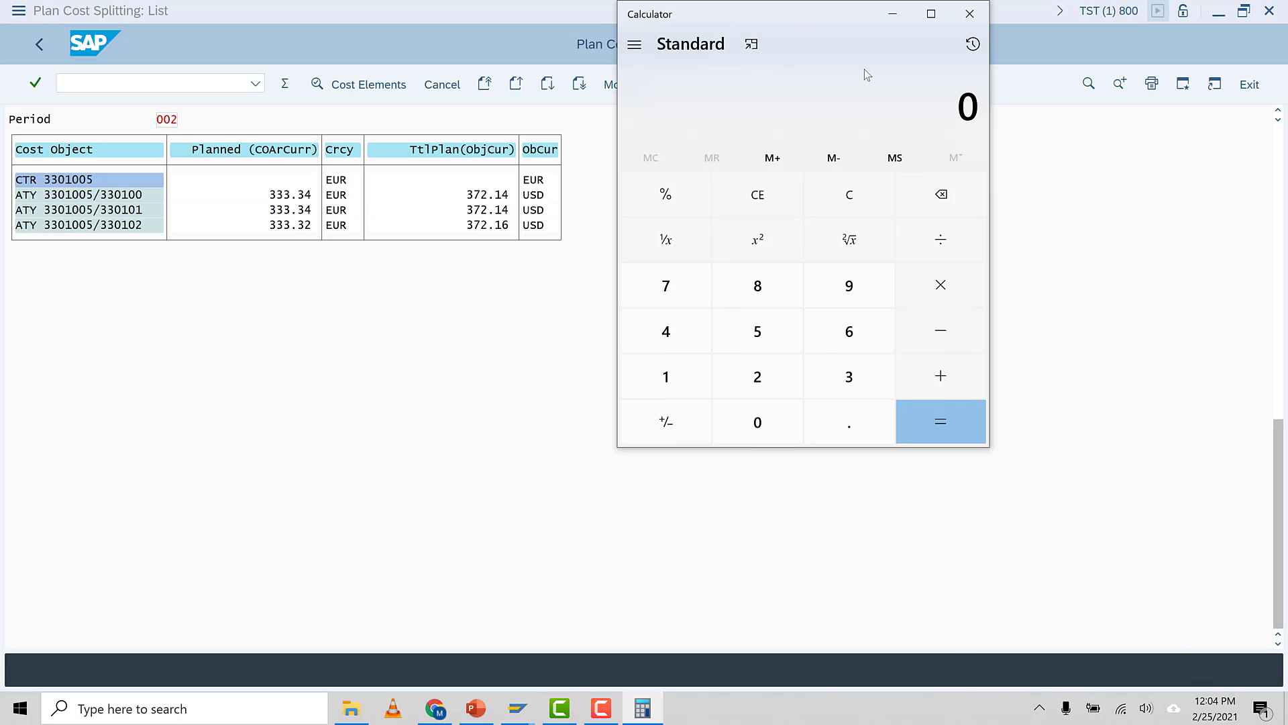
pyautogui.moveTo(802, 23); pyautogui.dragTo(961, 145)
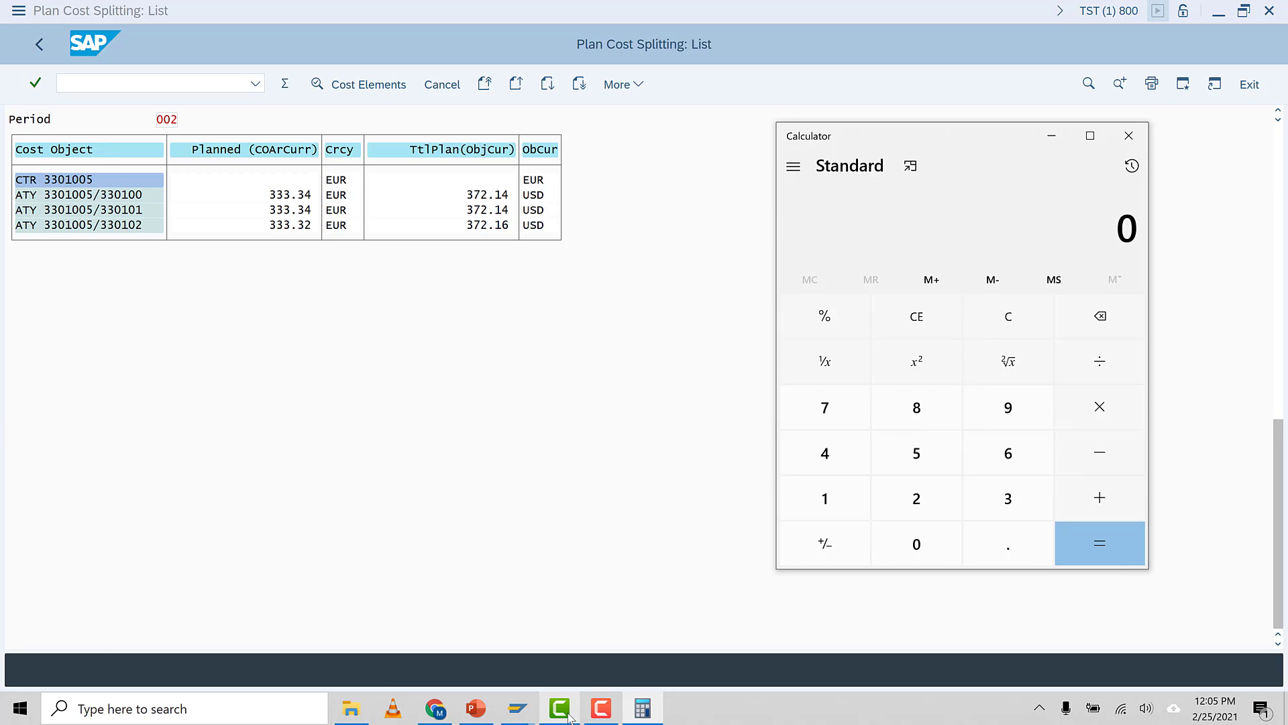
pyautogui.click(521, 713)
pyautogui.click(576, 638)
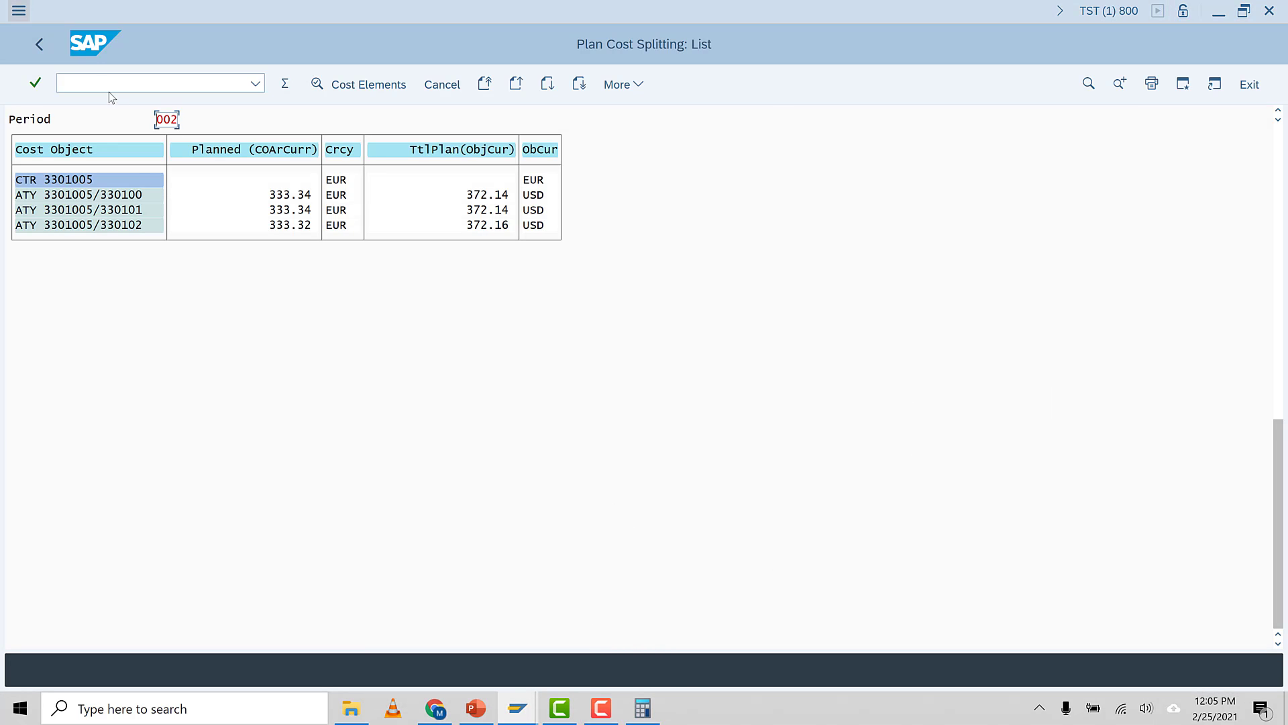
# Open the actual/plan/variance report S_ALR_87013611 in a new session
pyautogui.click(81, 85)
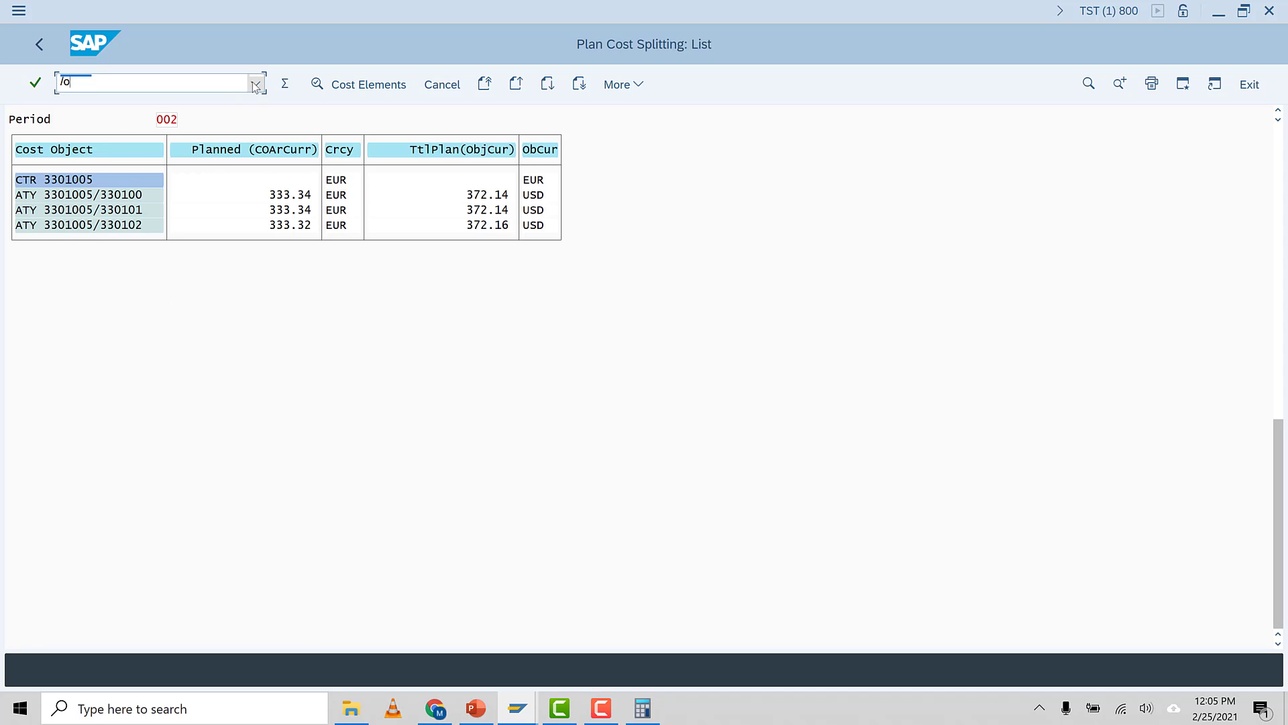
pyautogui.click(255, 82)
pyautogui.click(132, 110)
pyautogui.click(68, 82)
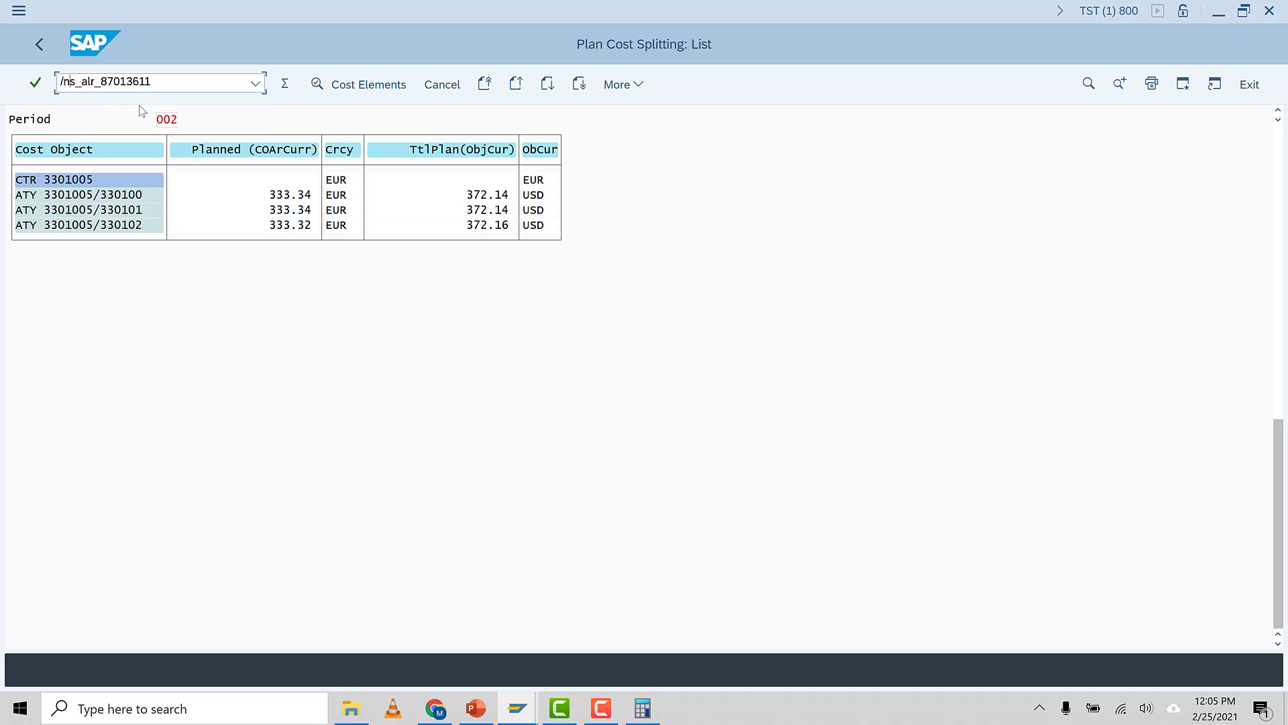
pyautogui.press('BackSpace')
pyautogui.write('o')
pyautogui.doubleClick(157, 82)
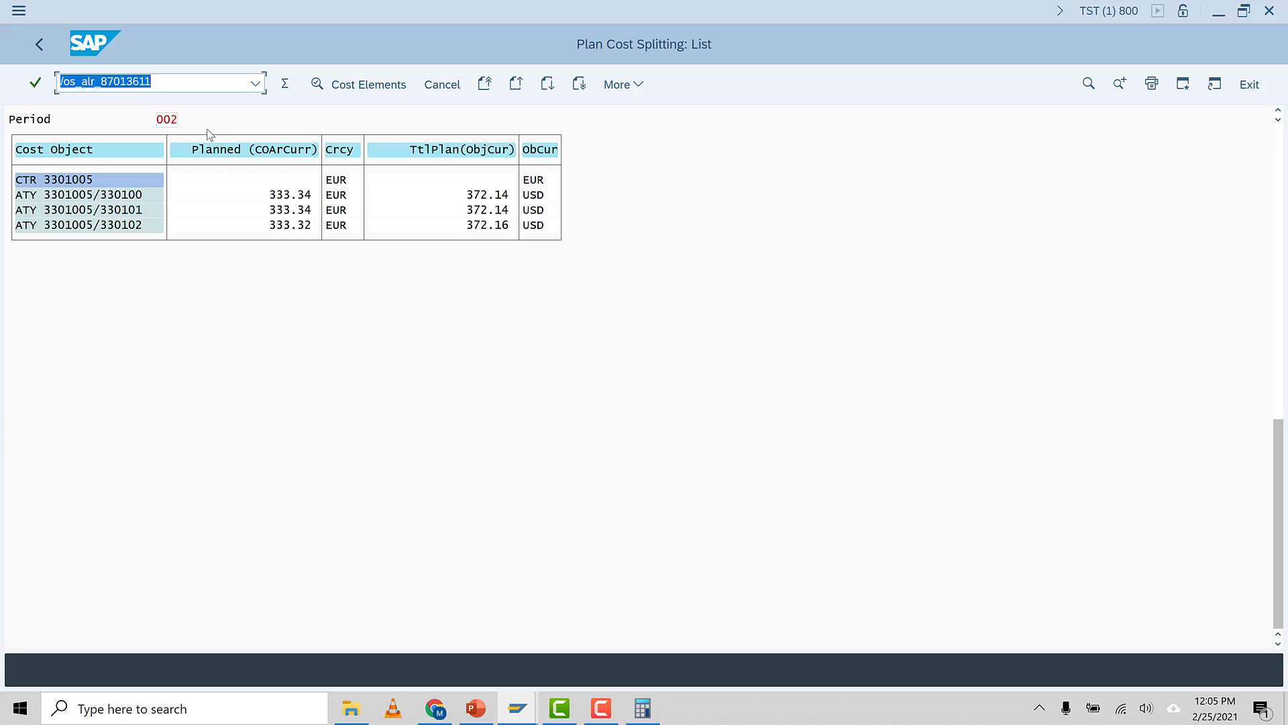
pyautogui.click(159, 84)
pyautogui.press('Return')
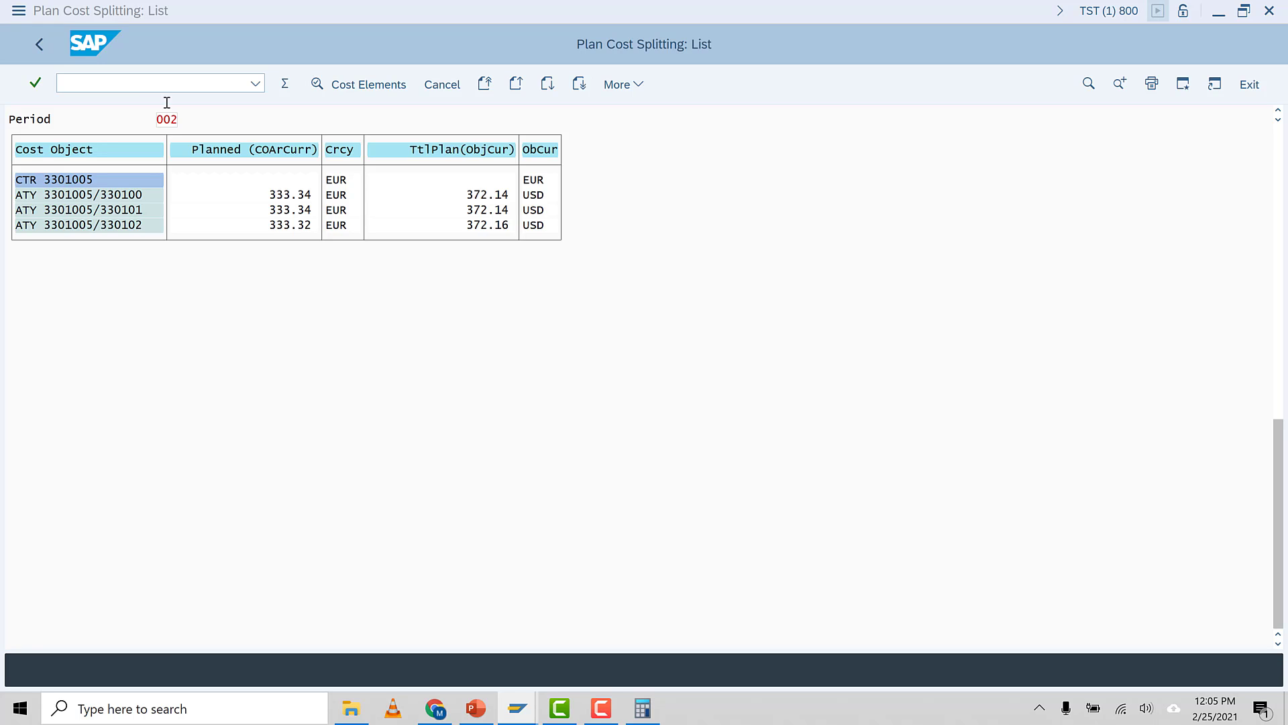
# Launch S_ALR_87013611 in a new session again and switch to its selection screen
pyautogui.moveTo(529, 708)
pyautogui.click(617, 665)
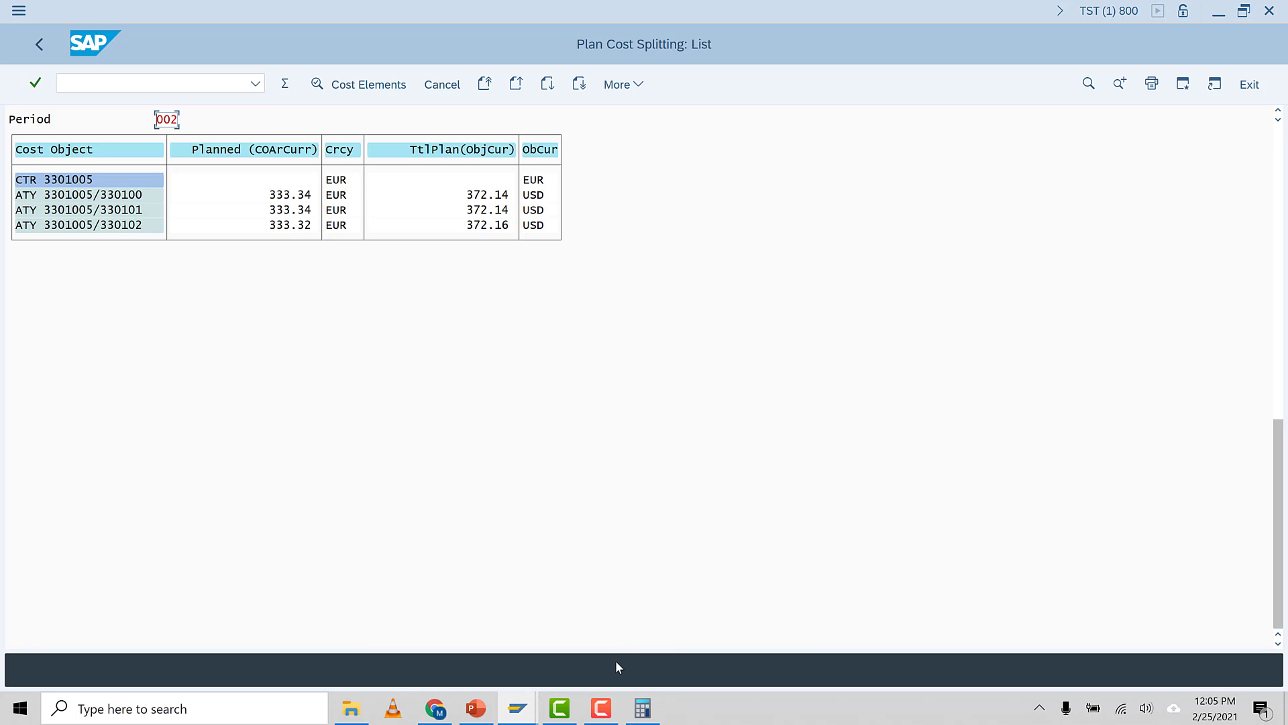
pyautogui.click(255, 83)
pyautogui.click(134, 101)
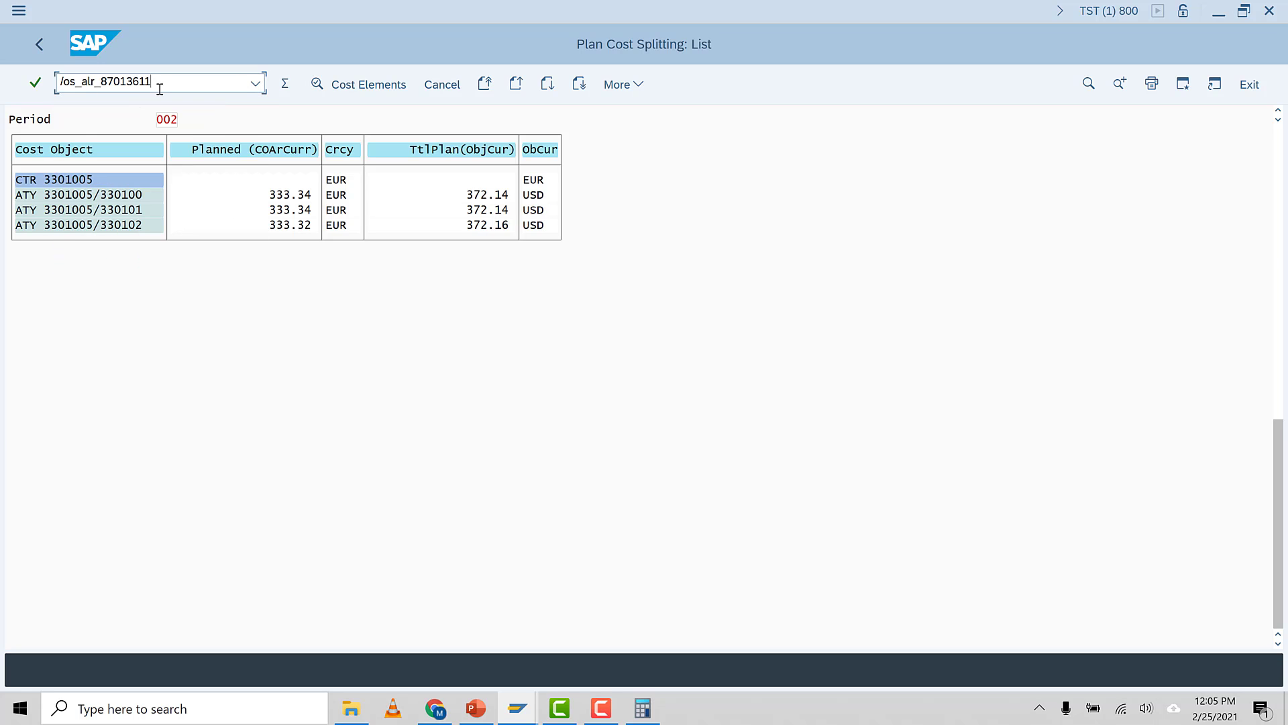
pyautogui.press('Return')
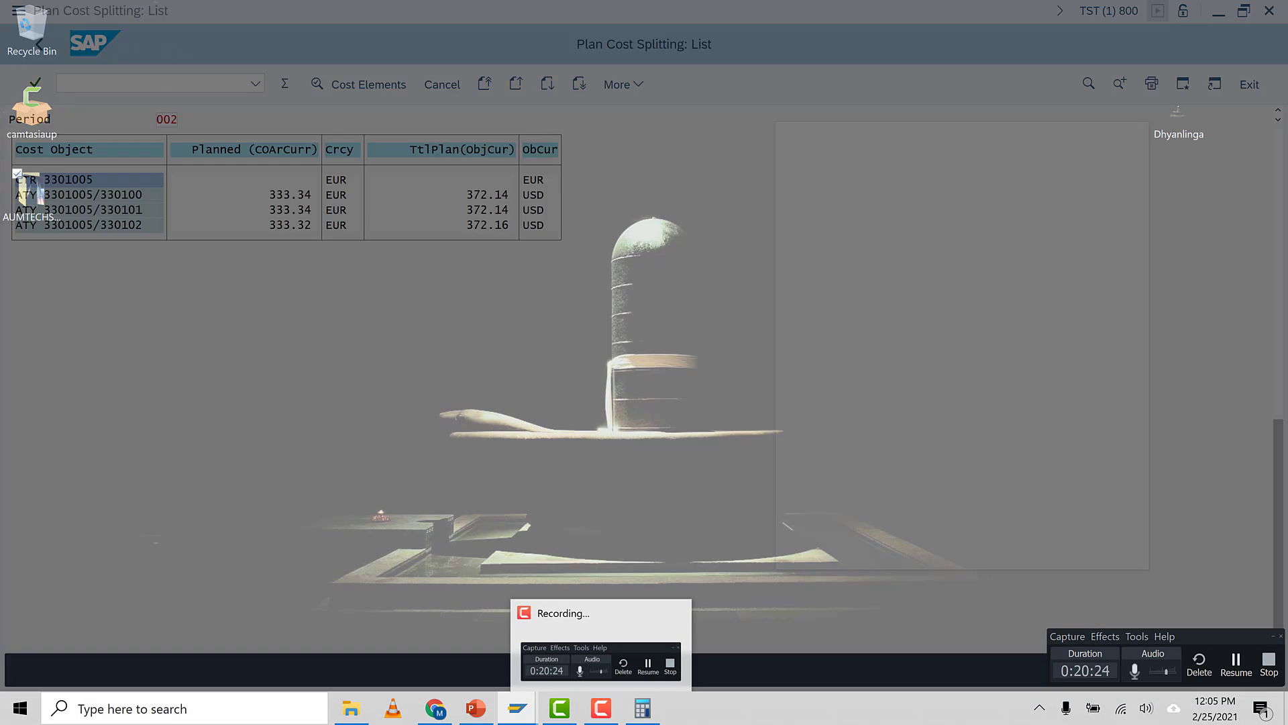
pyautogui.moveTo(569, 712)
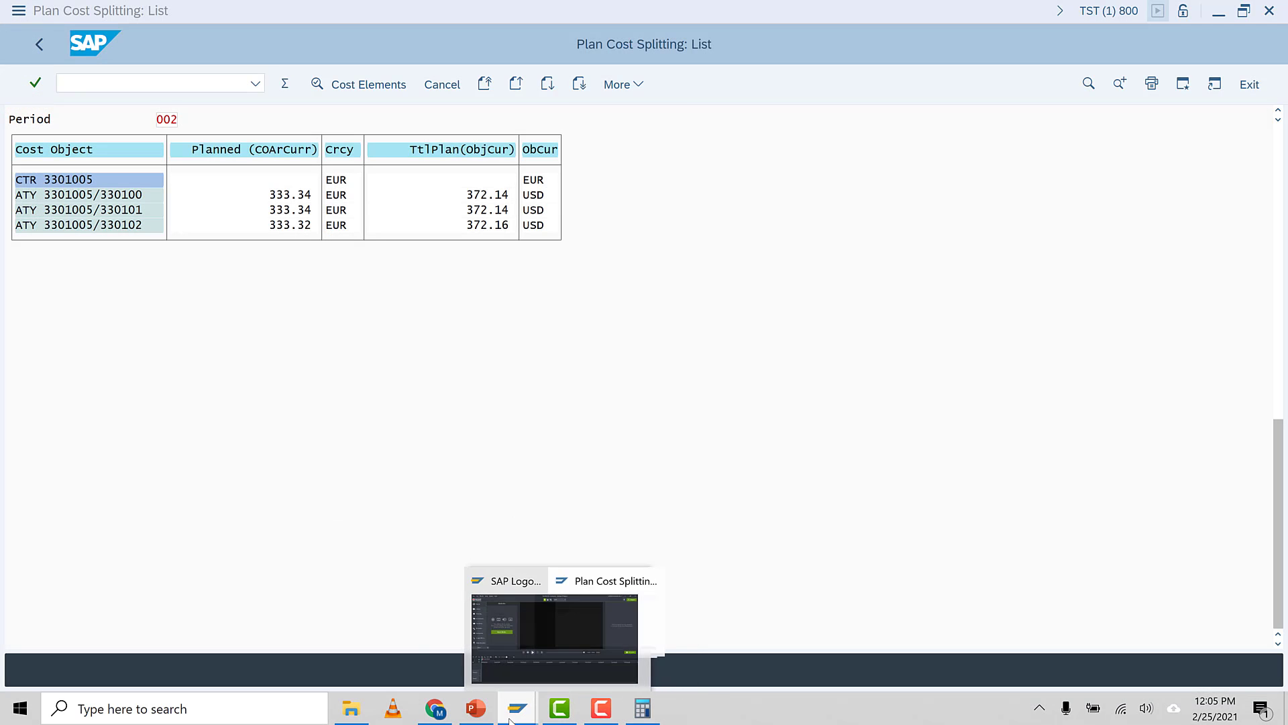
pyautogui.click(562, 650)
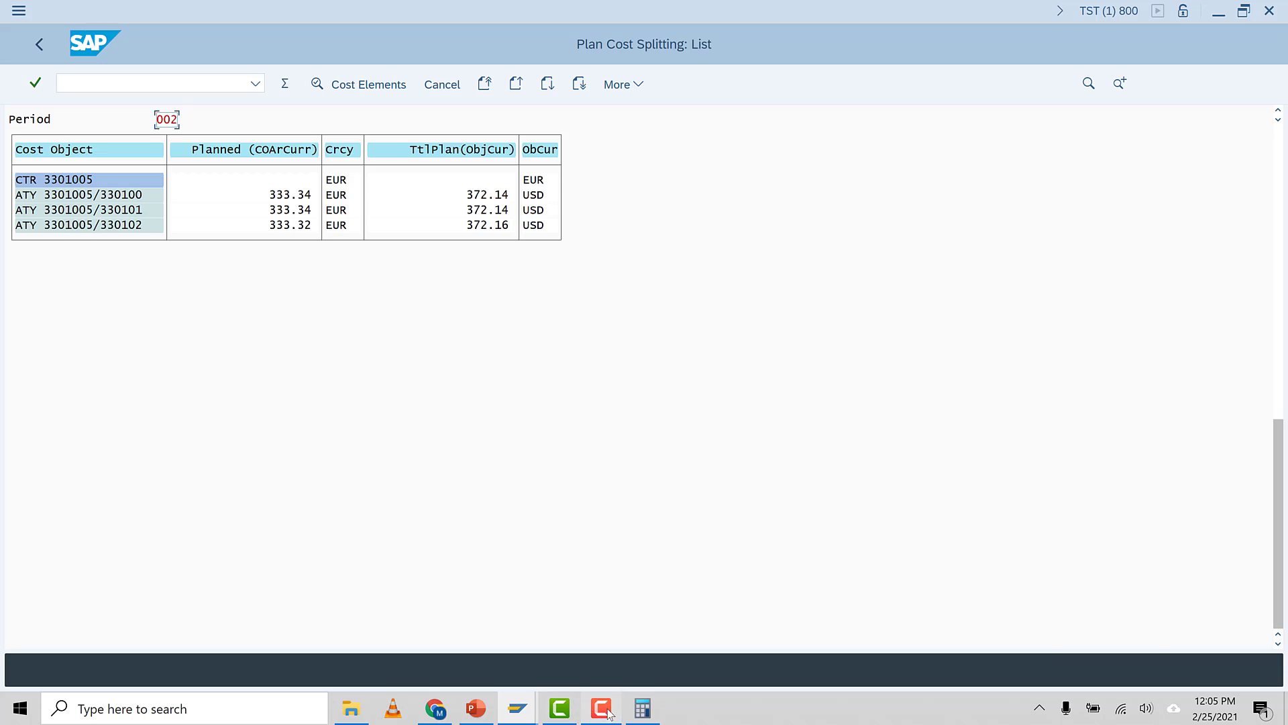
pyautogui.click(642, 708)
pyautogui.click(1222, 673)
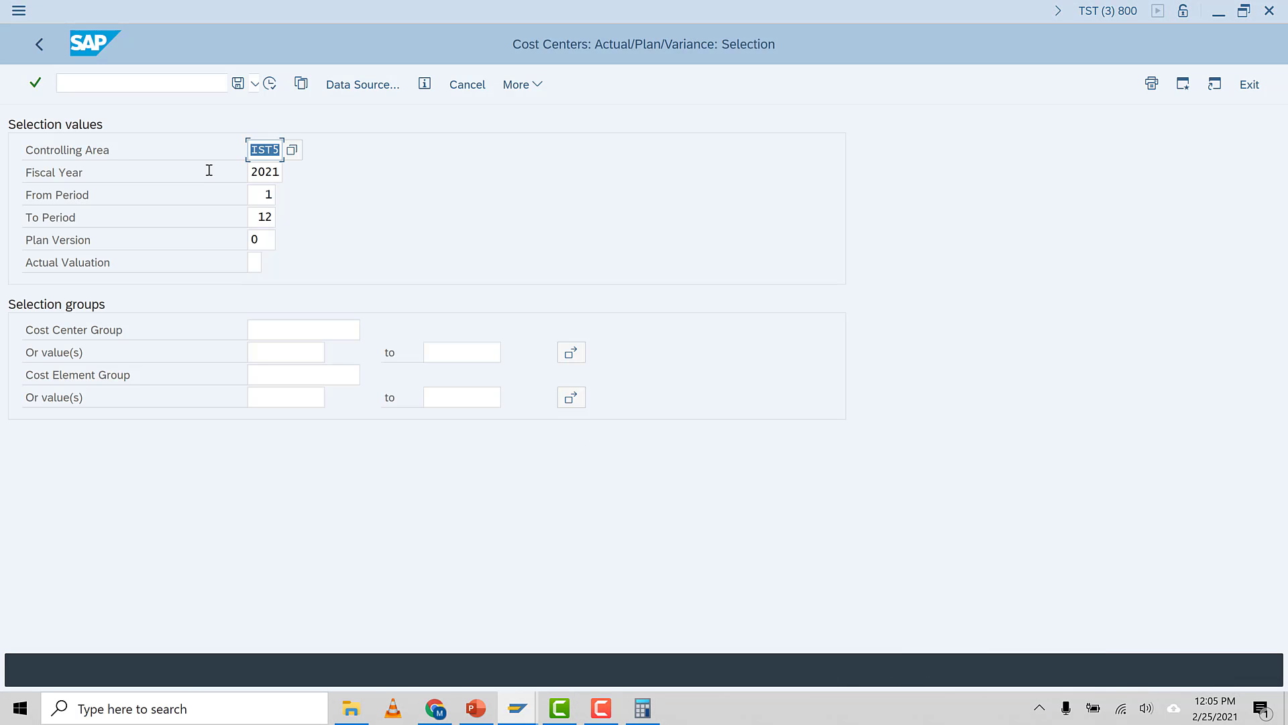
# Set the report's from period and to period both to 2
pyautogui.click(265, 194)
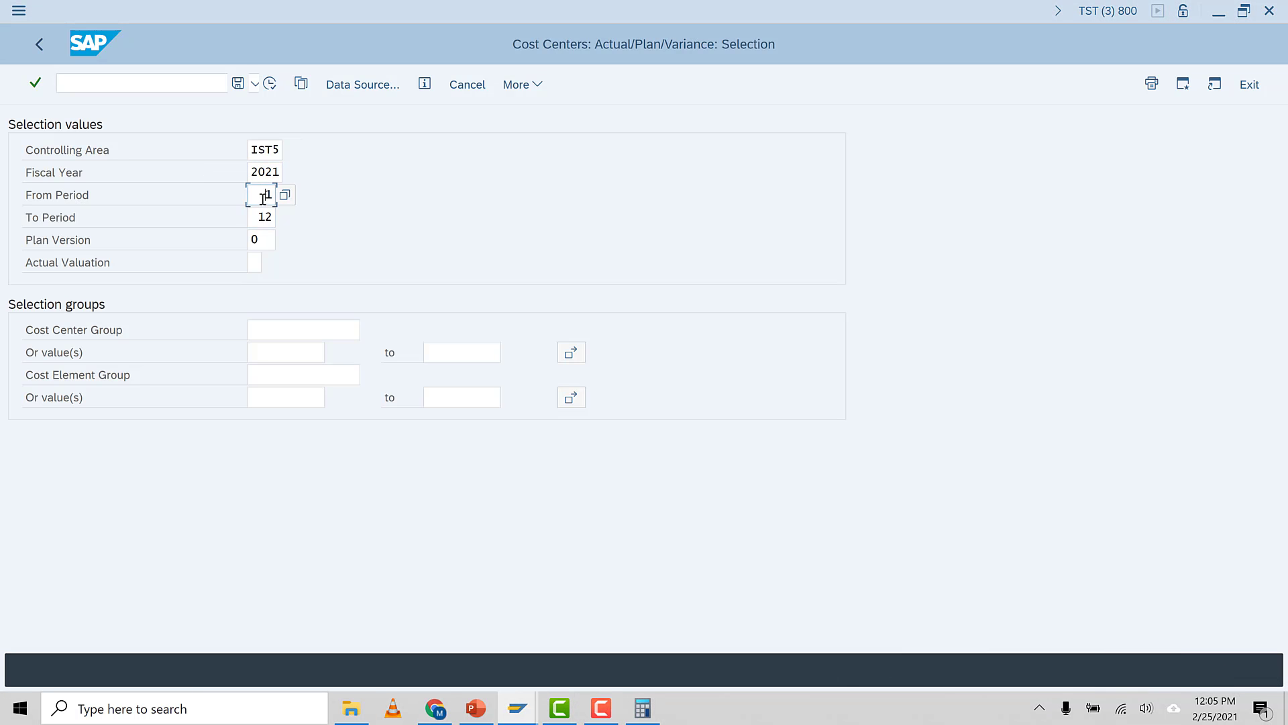
pyautogui.write('2')
pyautogui.click(260, 217)
pyautogui.write('2')
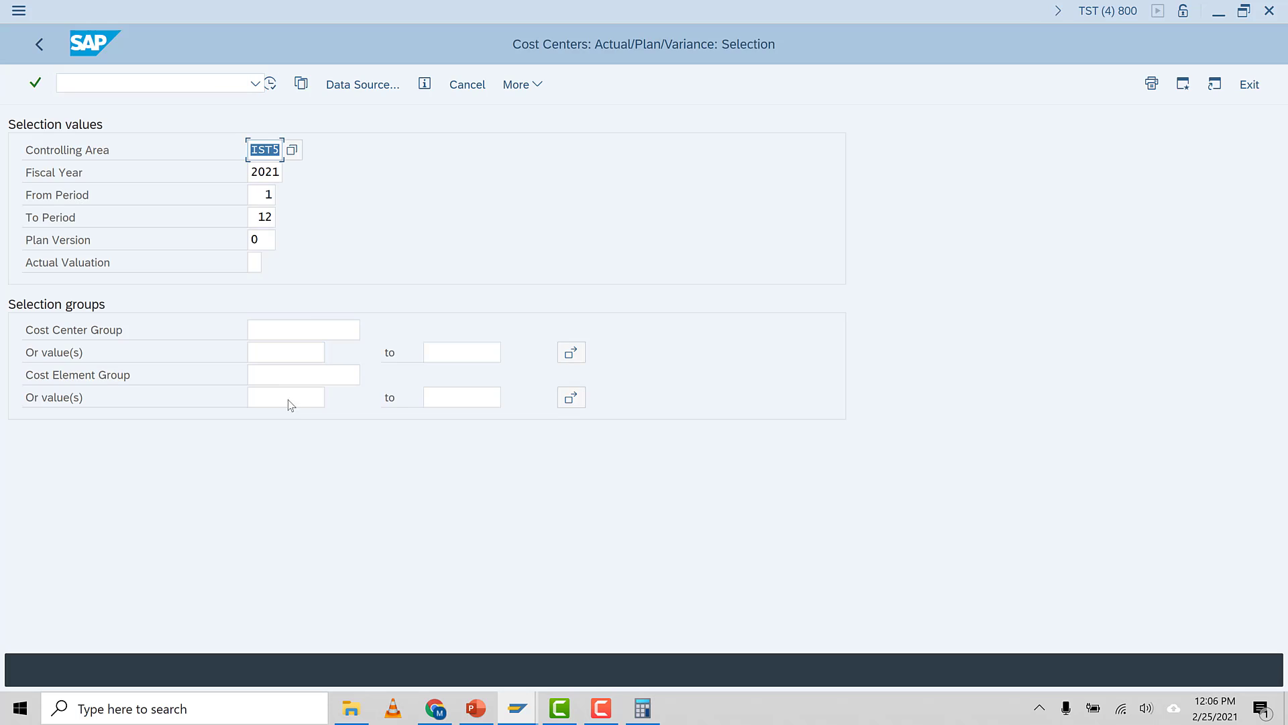
# End the duplicate report session
pyautogui.click(540, 92)
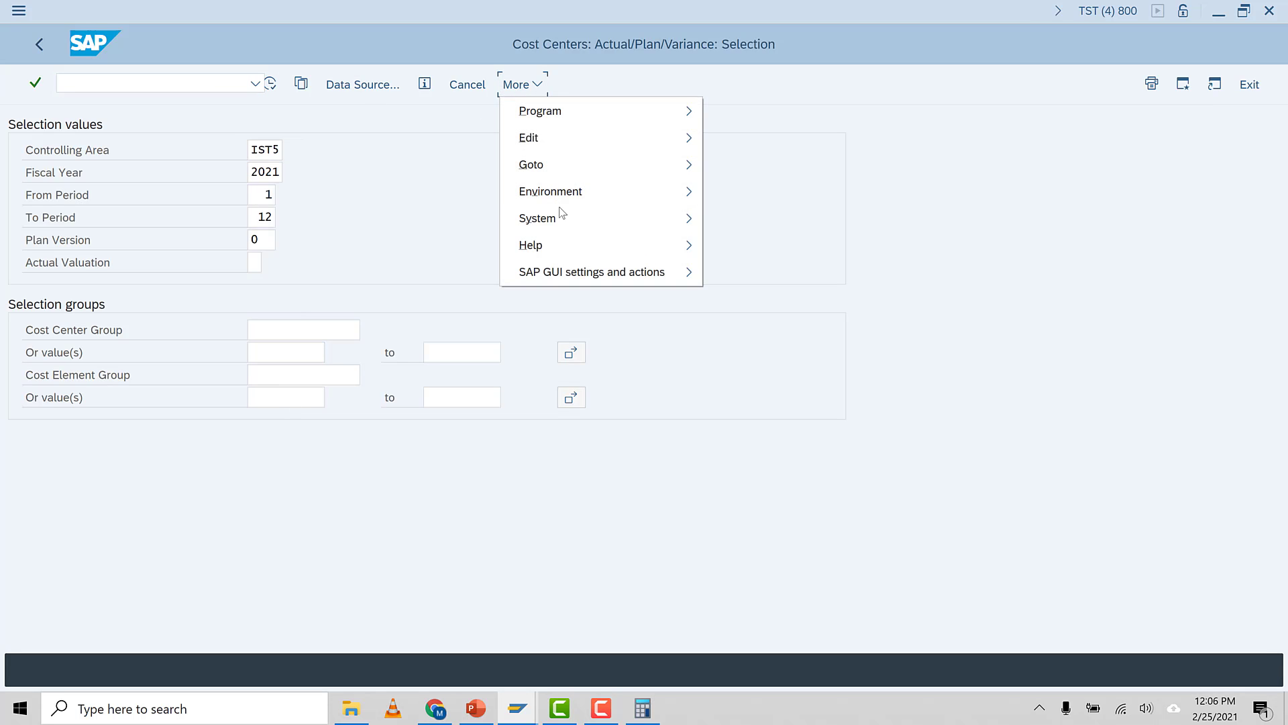
pyautogui.moveTo(666, 220)
pyautogui.click(751, 247)
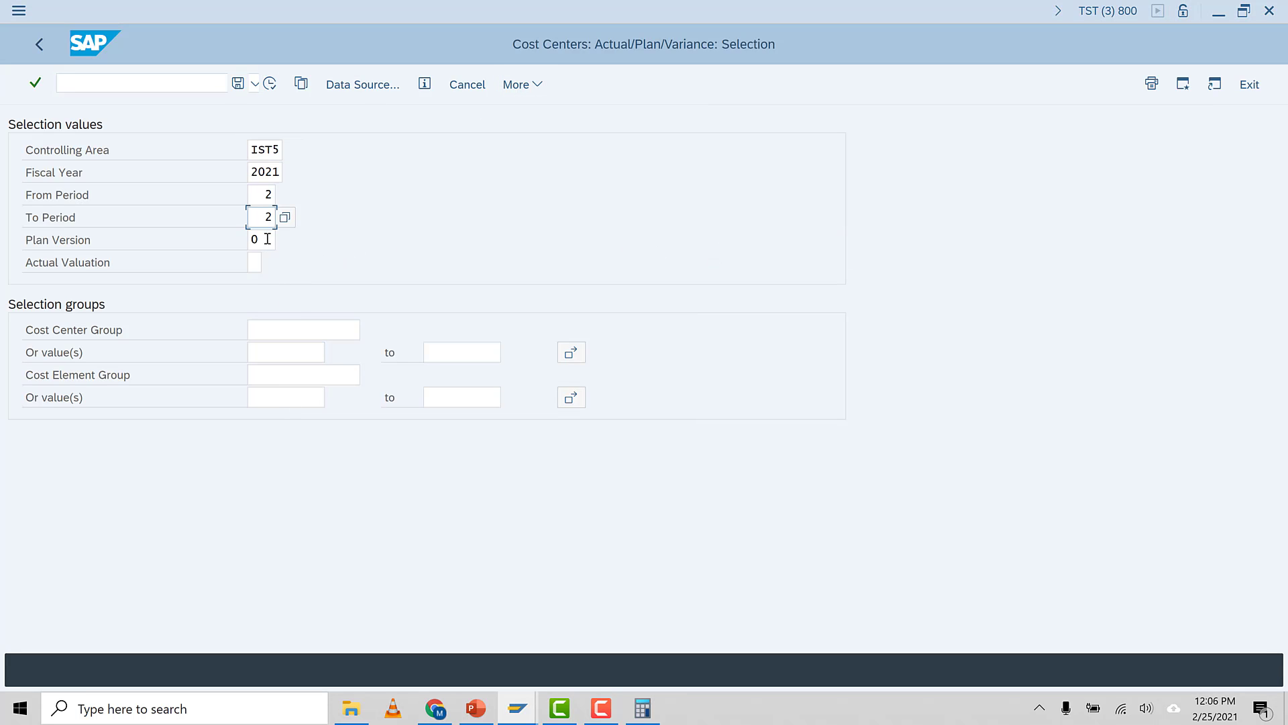
# Select cost center 3301005 as the value and execute the report for period 2
pyautogui.click(274, 355)
pyautogui.write('3')
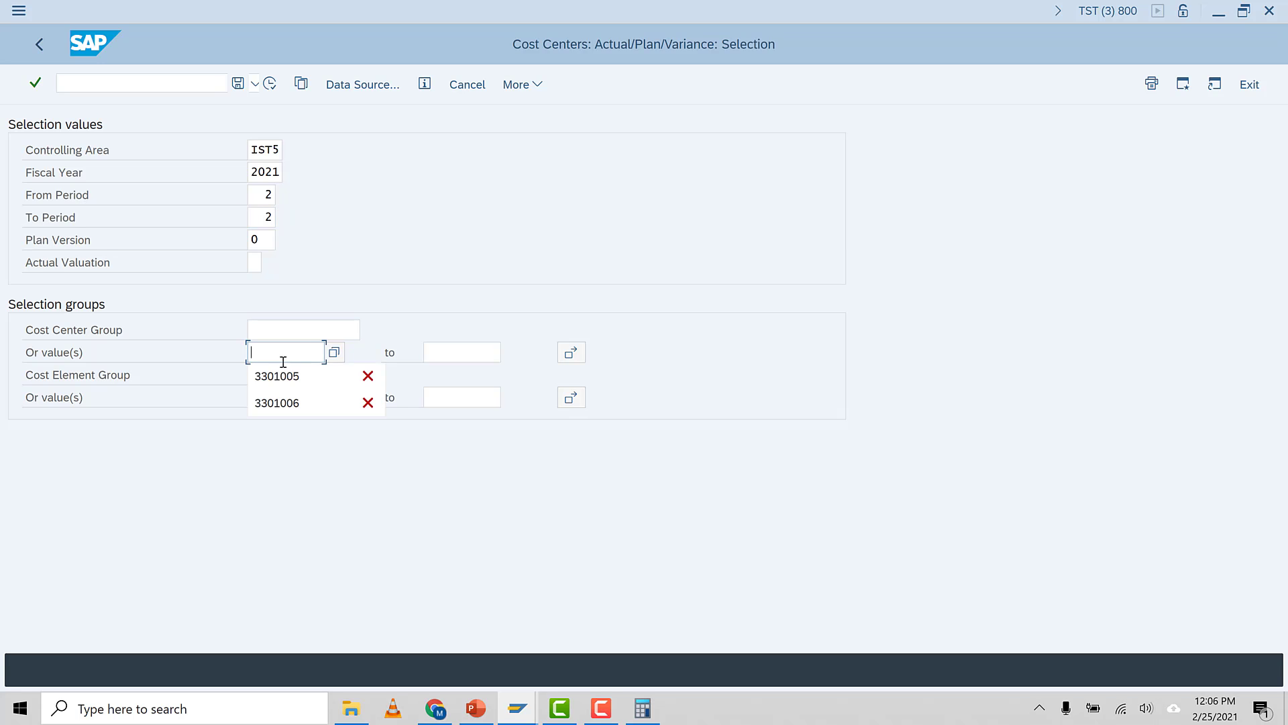
pyautogui.click(285, 374)
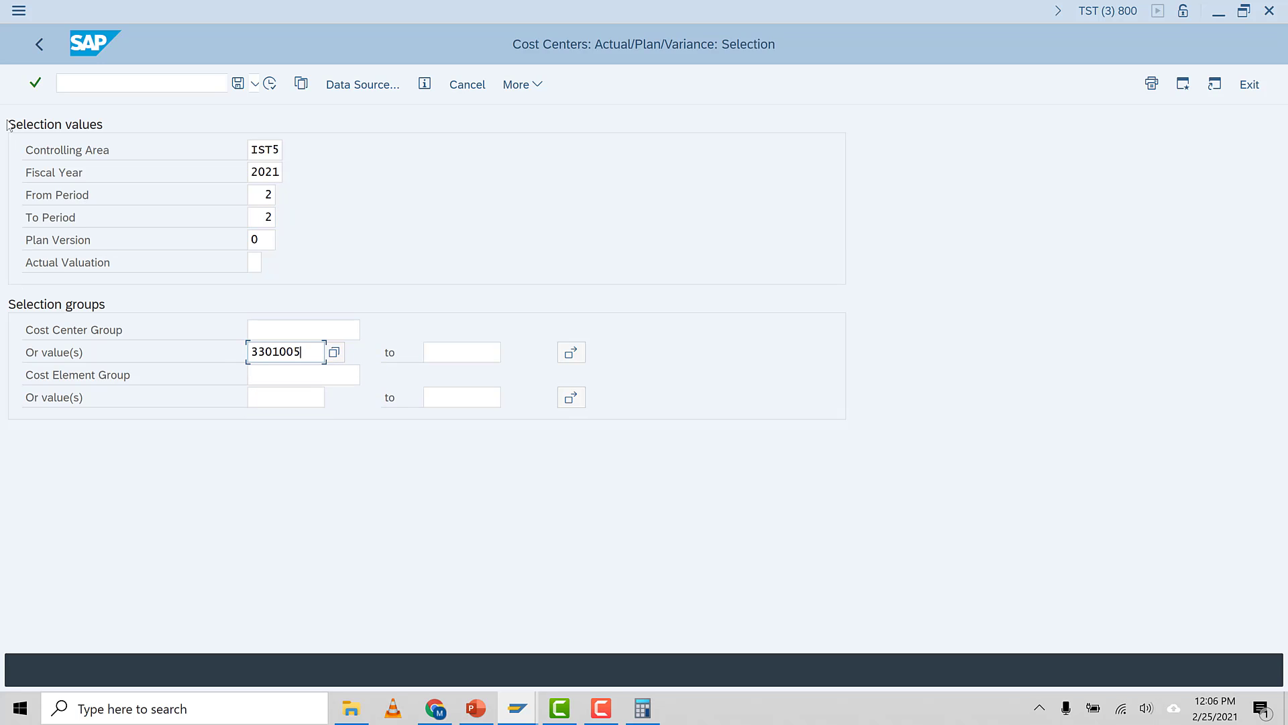
pyautogui.click(269, 83)
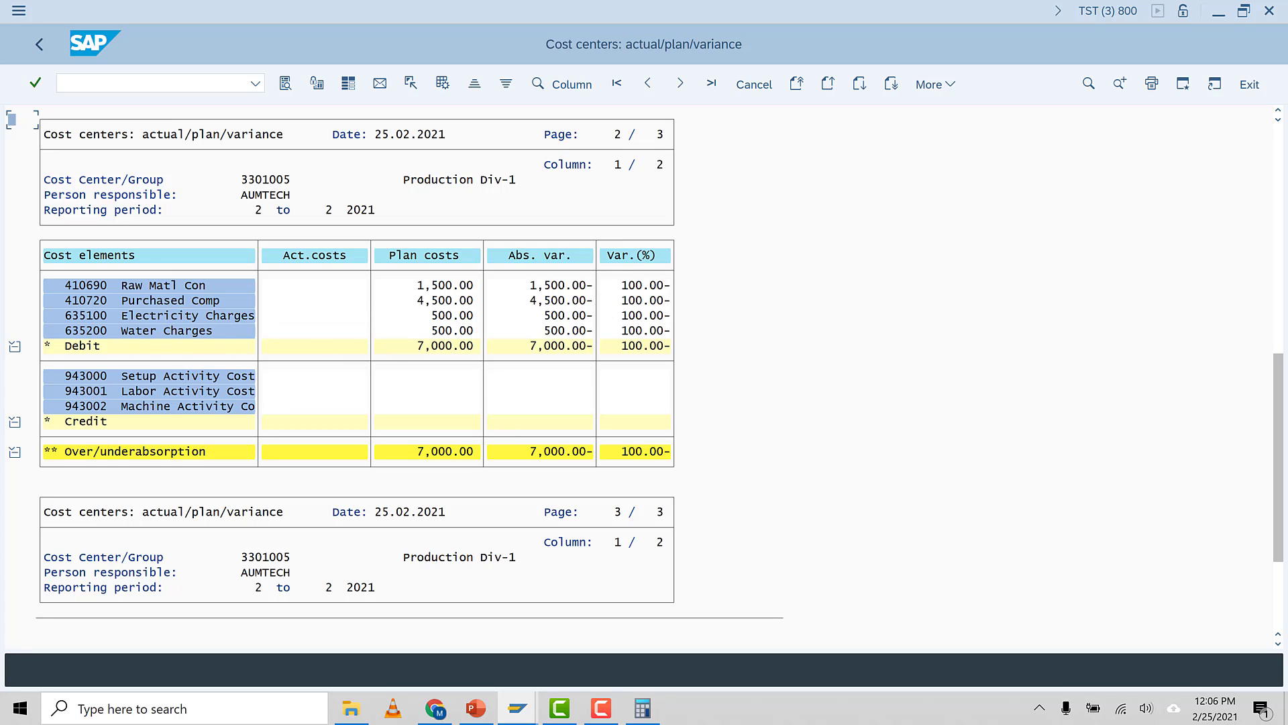
# Calculate 1000 divided by 3 in the Calculator and return to the plan cost splitting list
pyautogui.click(642, 708)
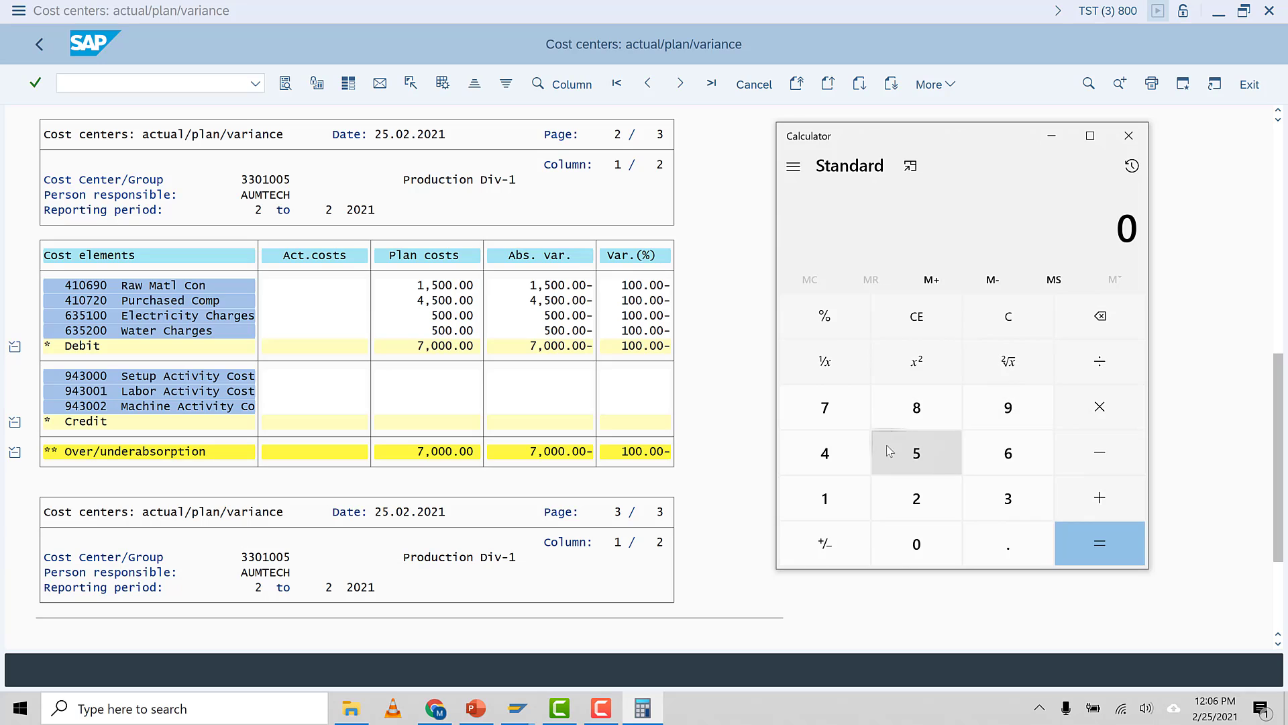
pyautogui.click(849, 491)
pyautogui.click(926, 555)
pyautogui.click(926, 555)
pyautogui.click(926, 556)
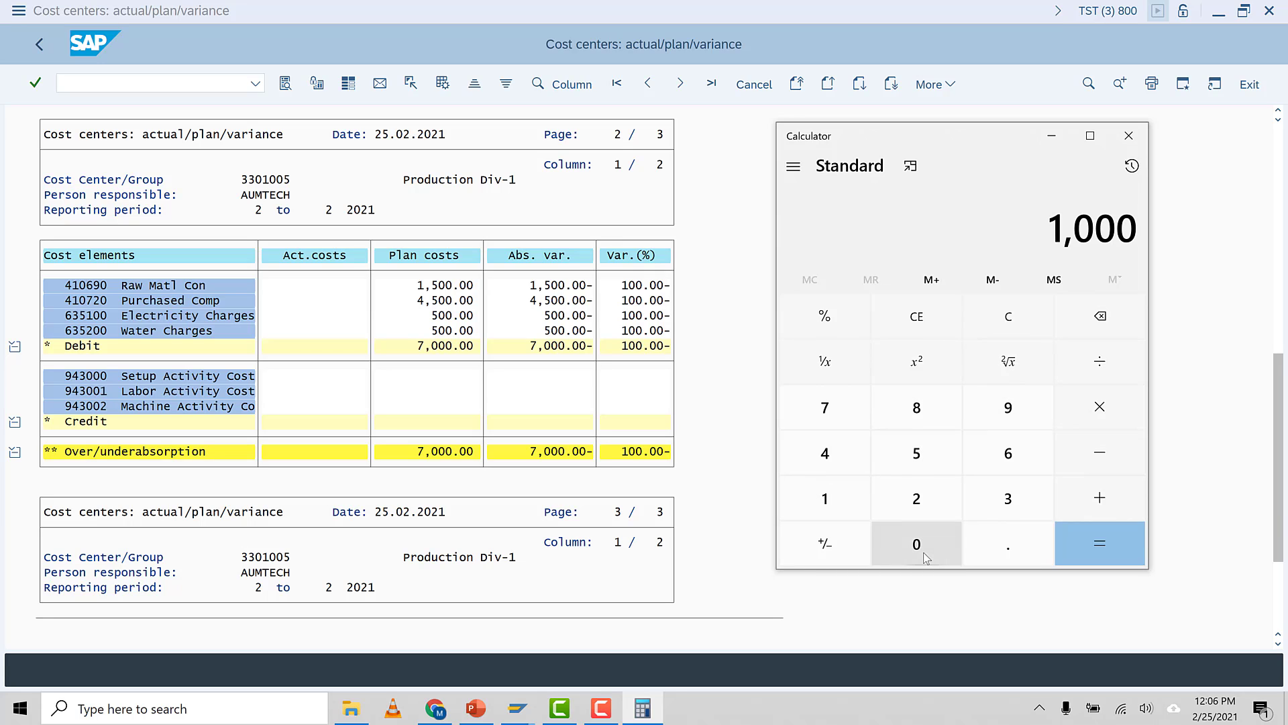
pyautogui.click(1105, 373)
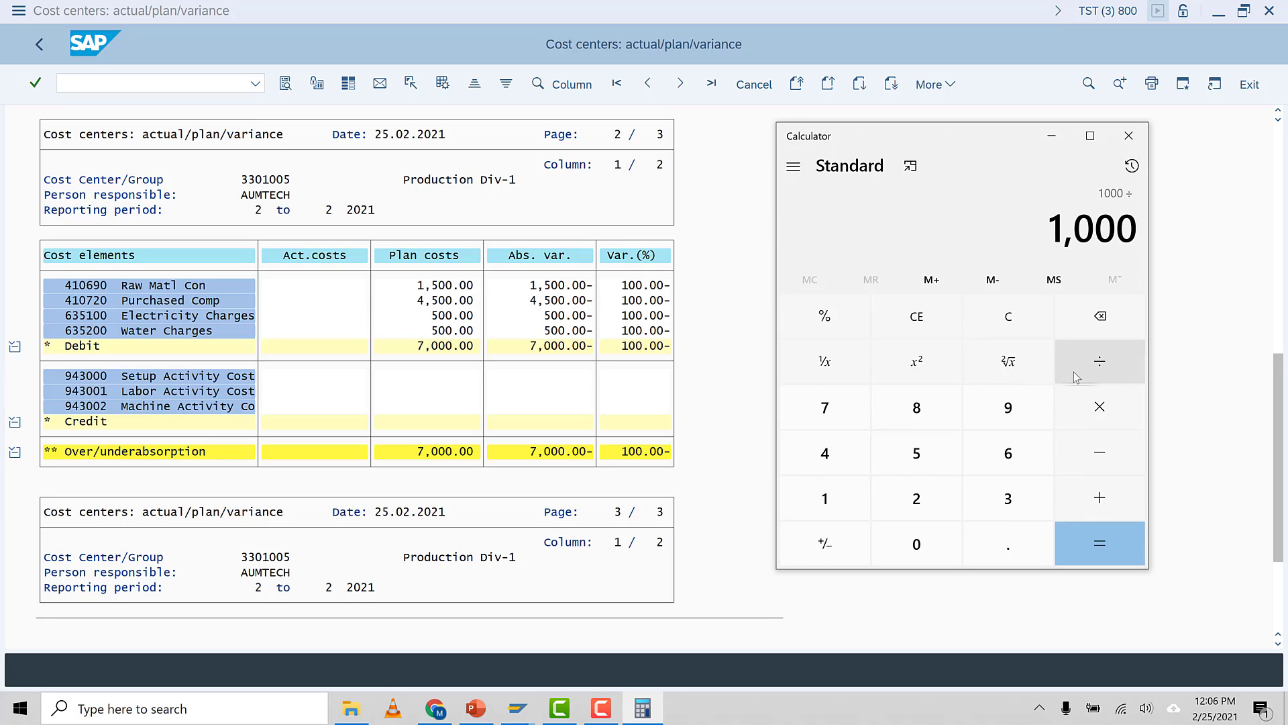
pyautogui.click(1017, 508)
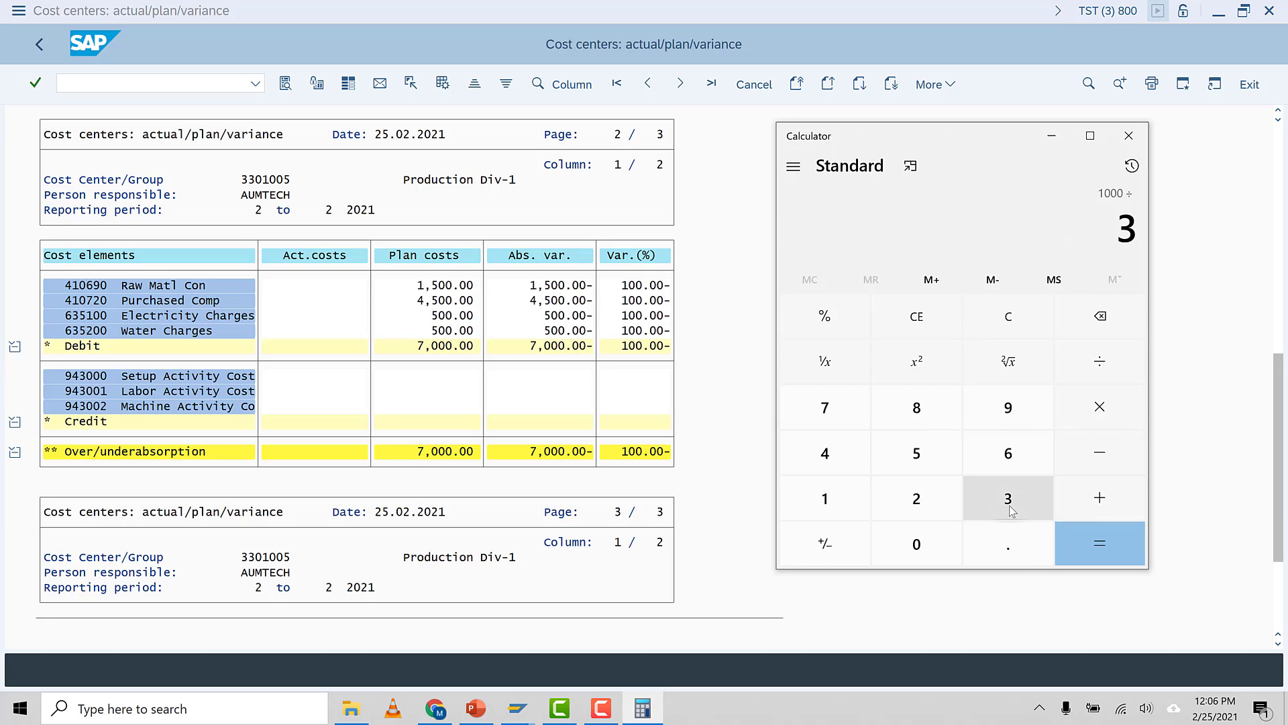
pyautogui.click(1099, 543)
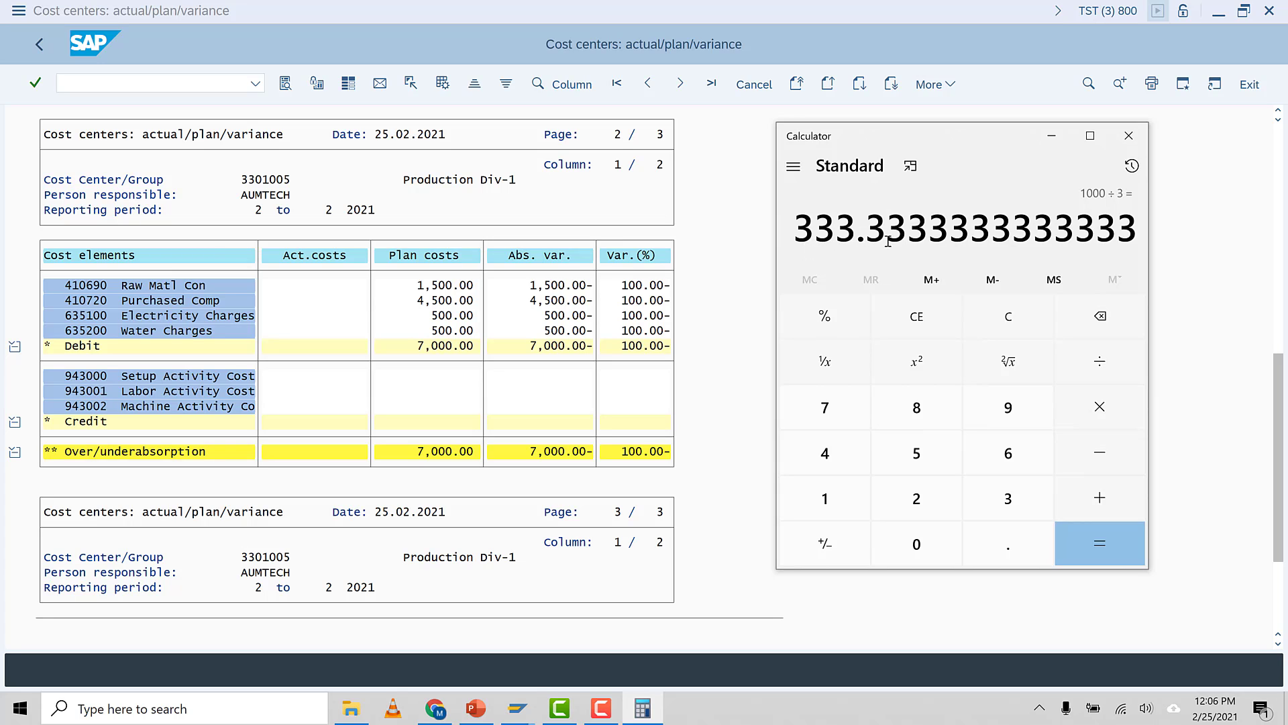
pyautogui.click(530, 717)
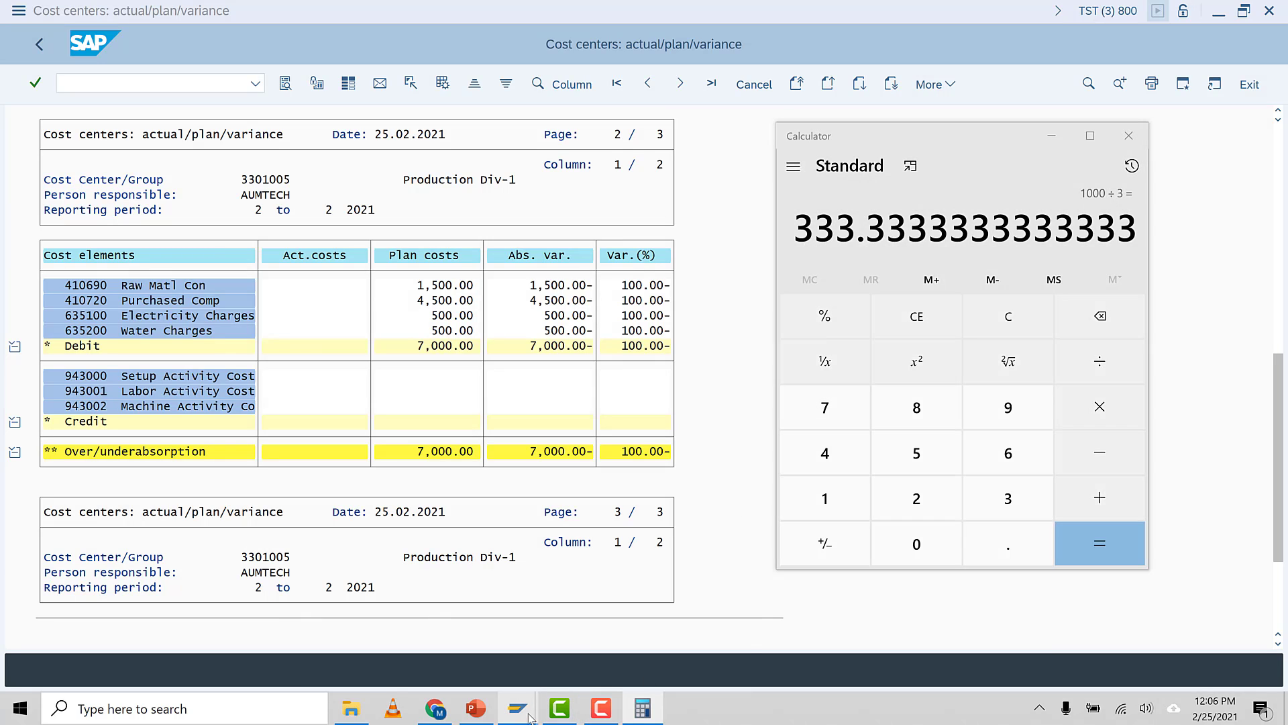
pyautogui.click(527, 659)
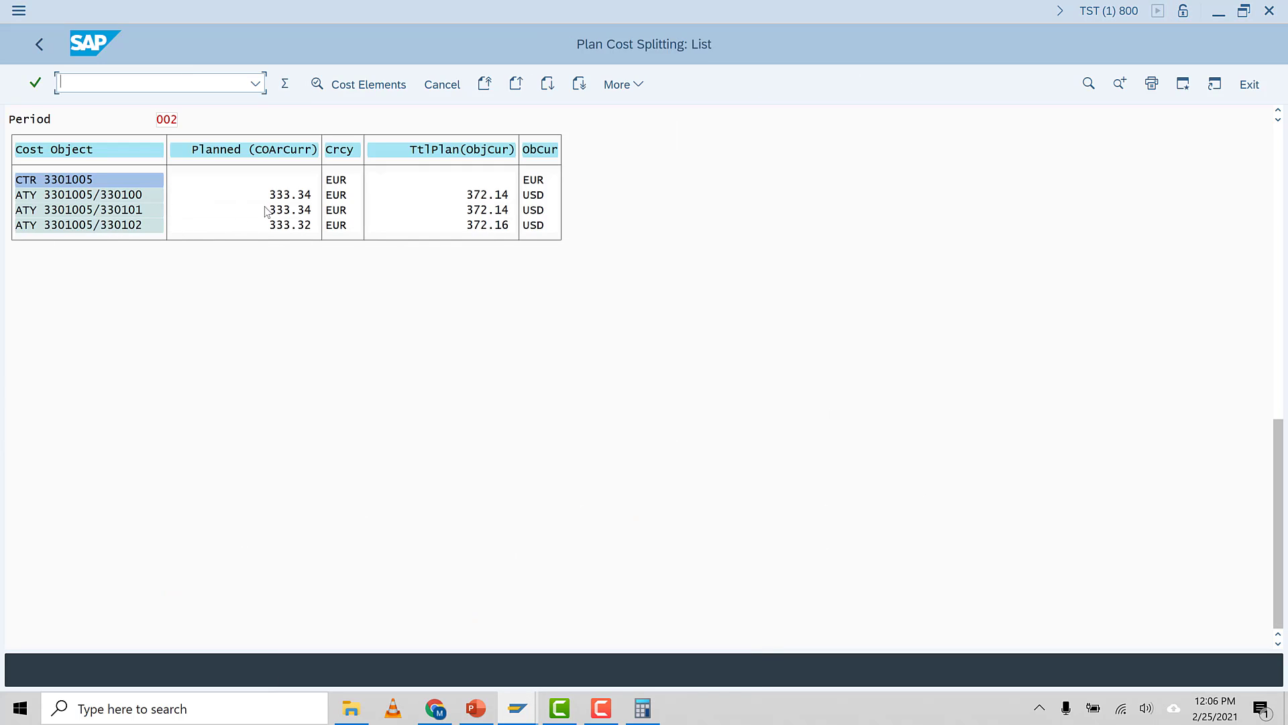
# Rerun plan cost splitting for cost center 3301005, period 2, with Test Run switched off
pyautogui.click(45, 54)
pyautogui.click(280, 369)
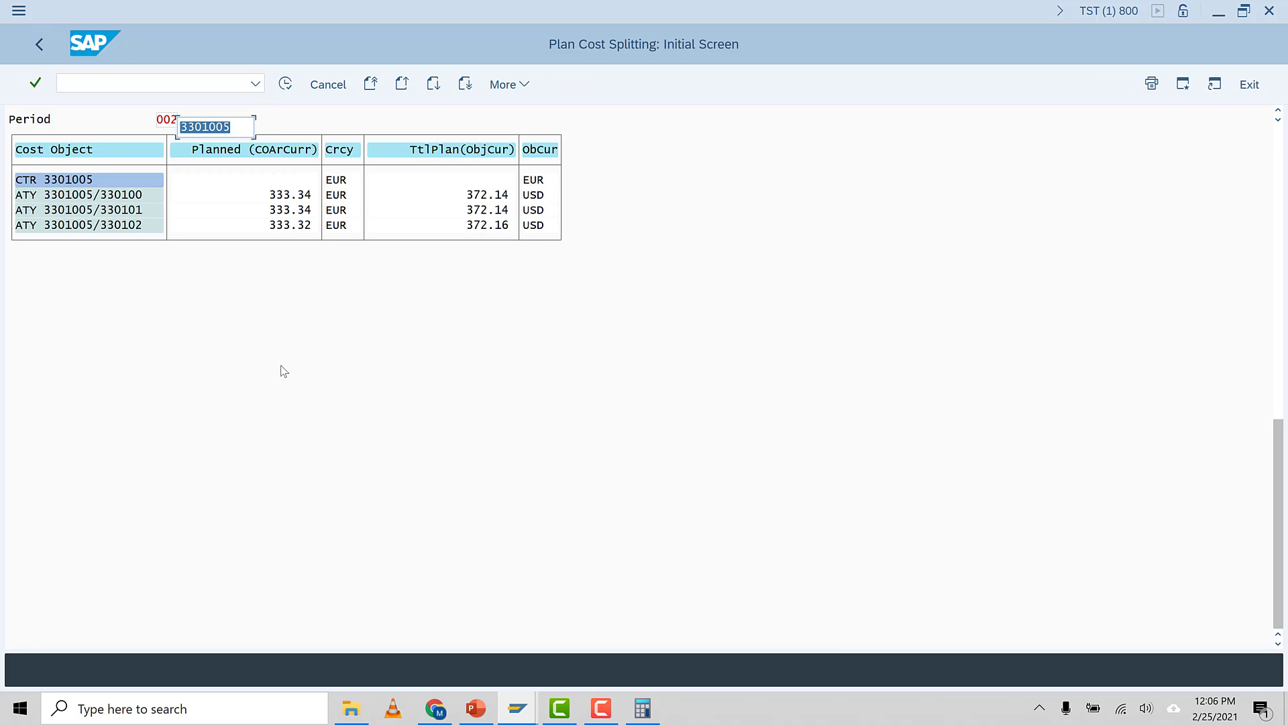
pyautogui.click(21, 397)
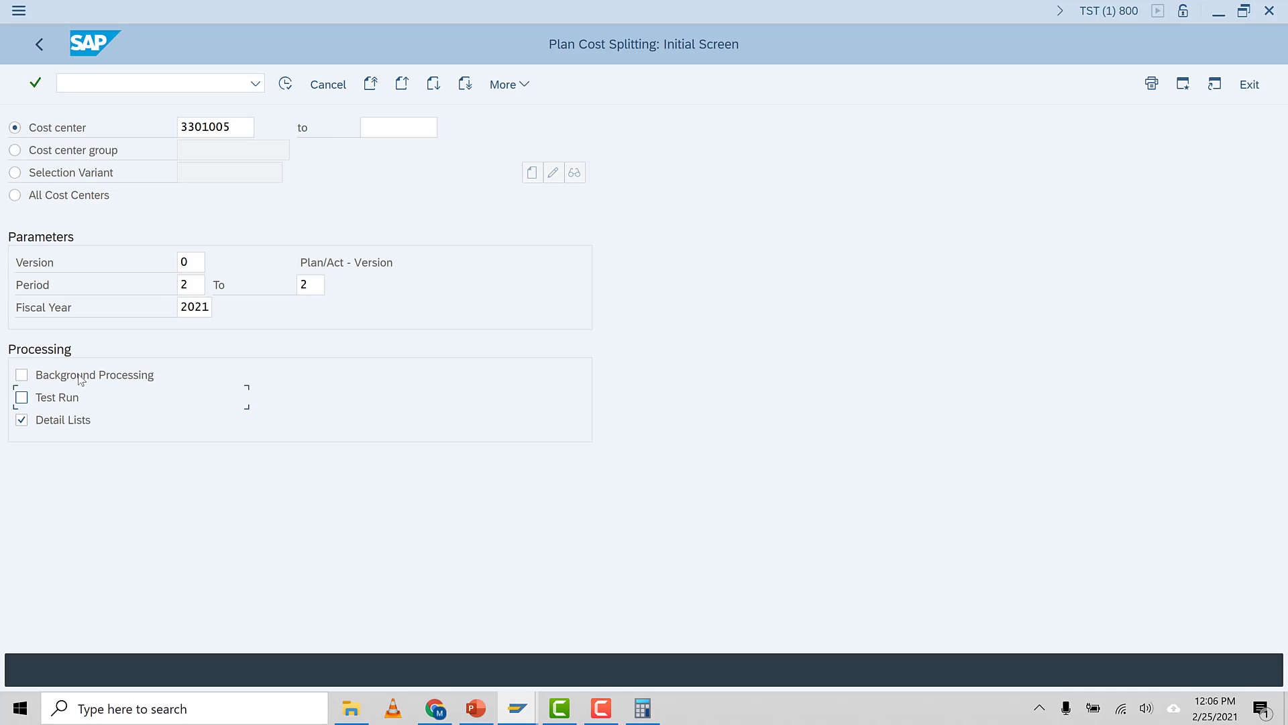
pyautogui.click(284, 86)
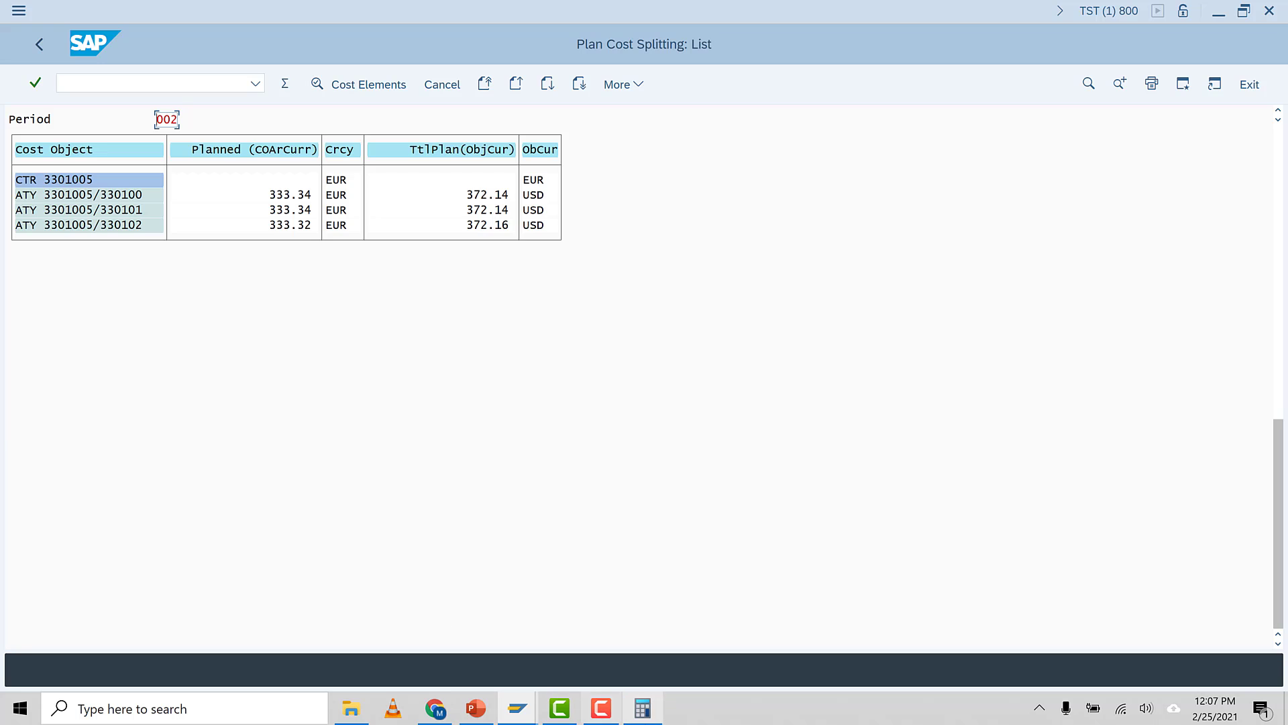
# Review the cost center planning slide listing the remaining steps, including plan price calculation KSPI
pyautogui.click(476, 709)
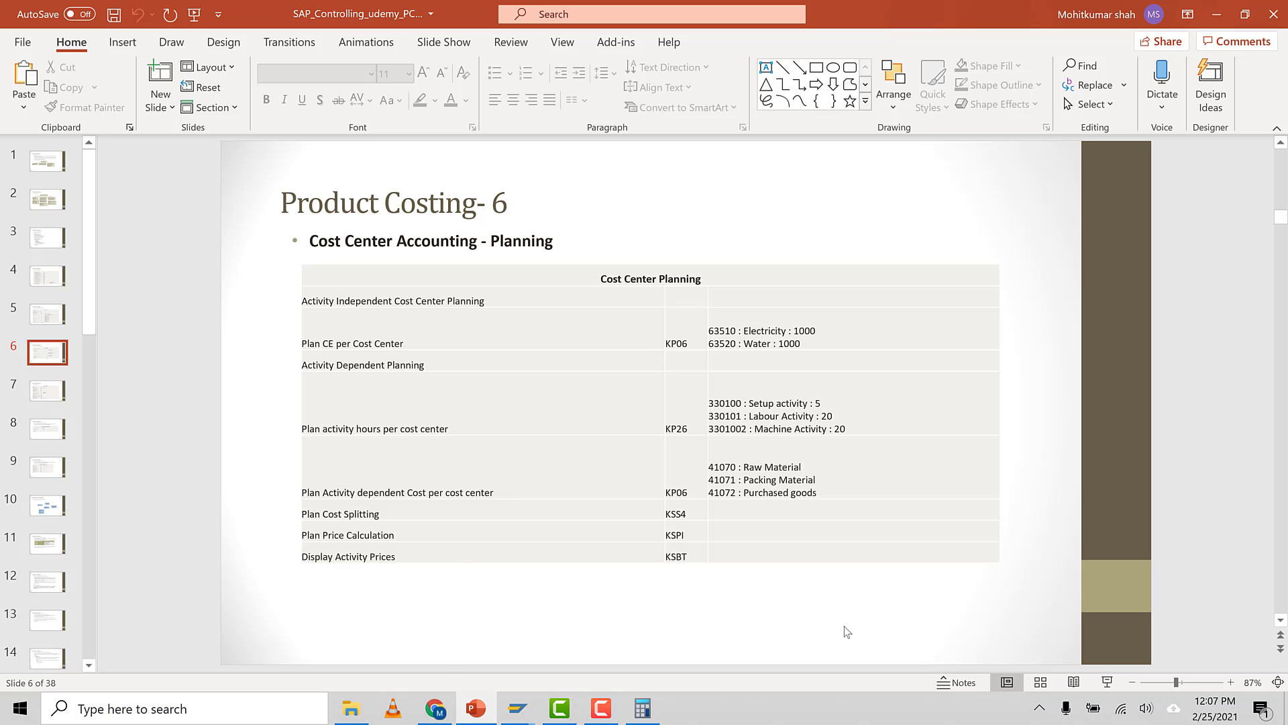
pyautogui.click(1107, 681)
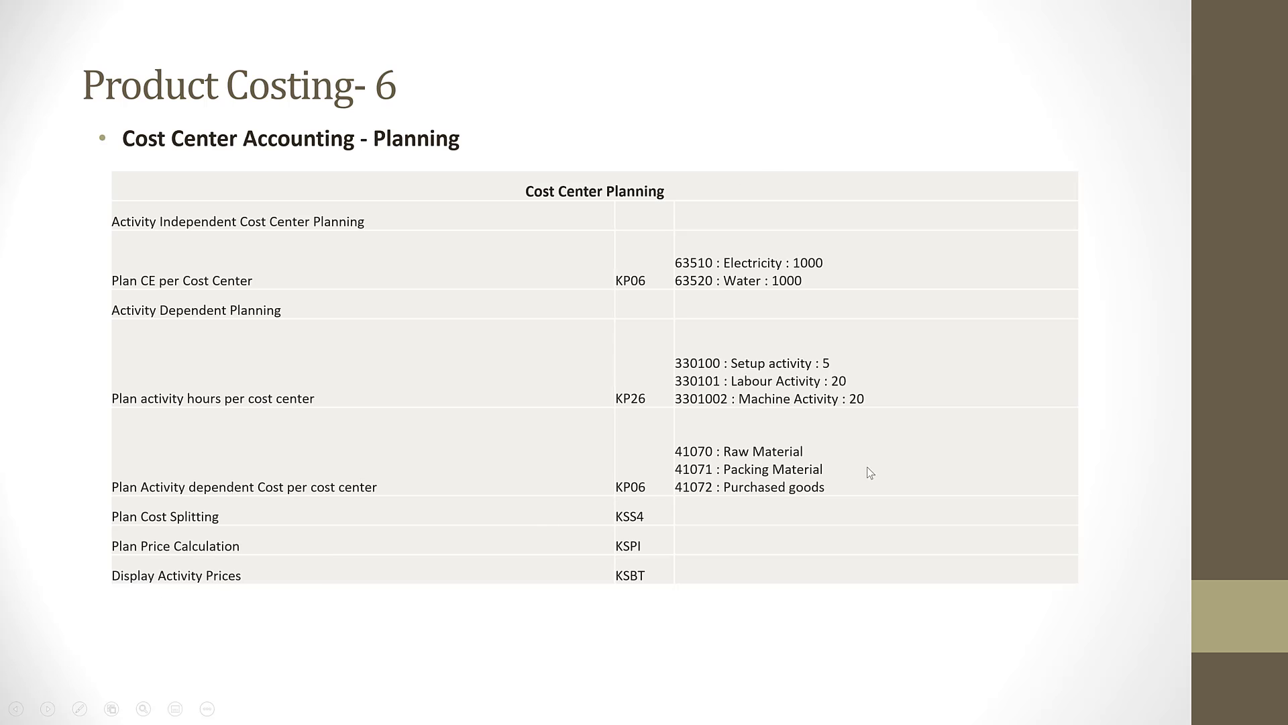
pyautogui.press('Escape')
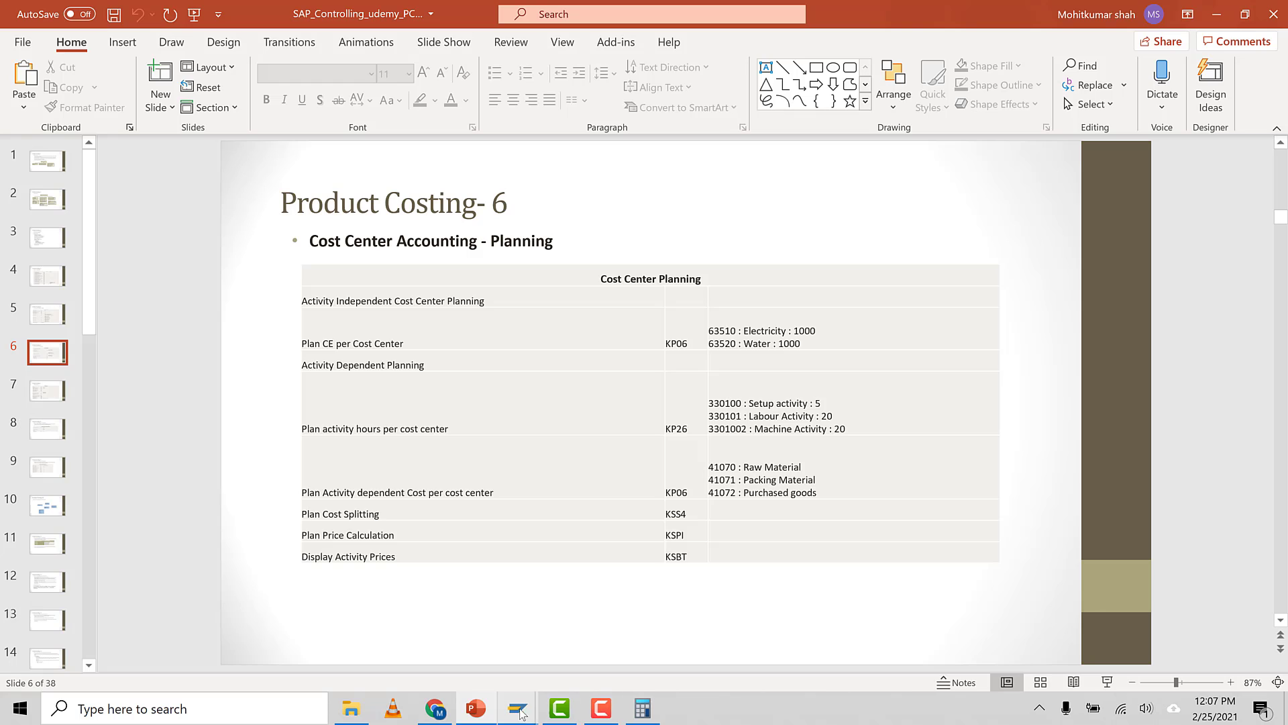
pyautogui.moveTo(518, 708)
pyautogui.click(614, 656)
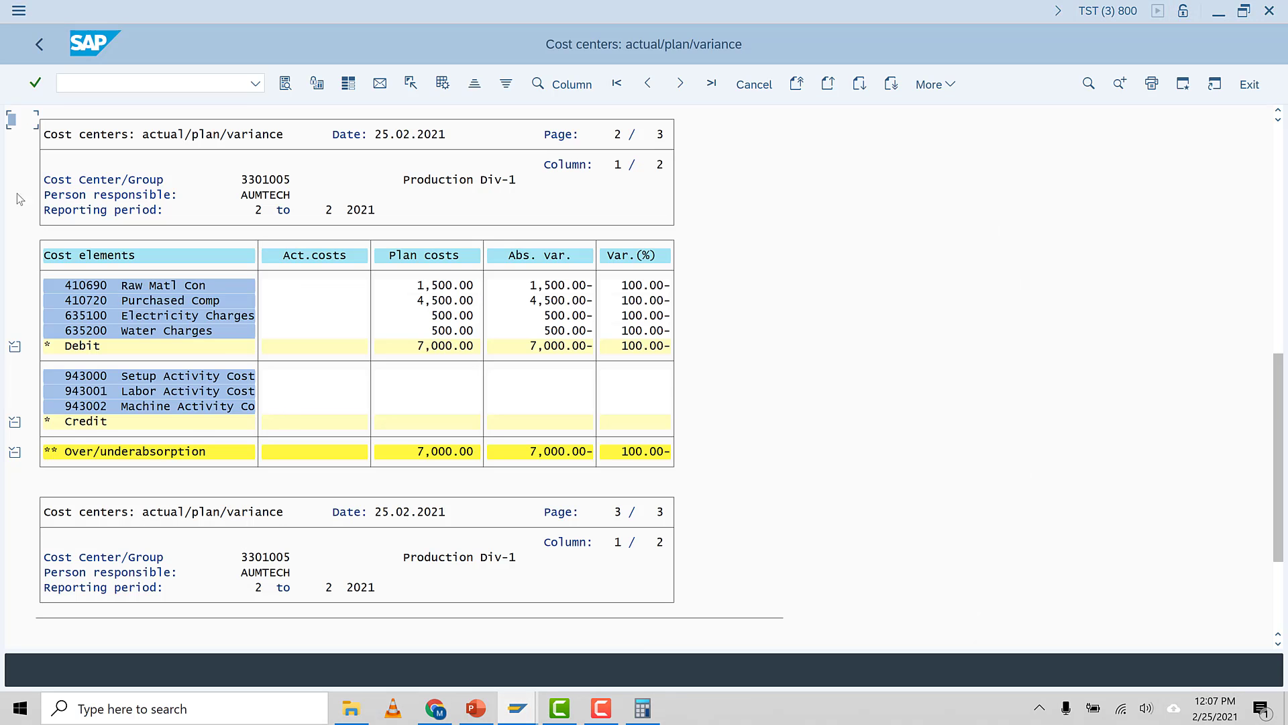
# Open plan price calculation (KSPI) in a new session for version 0, period 2 to 2, fiscal year 2021
pyautogui.click(77, 79)
pyautogui.write('/o')
pyautogui.write('k')
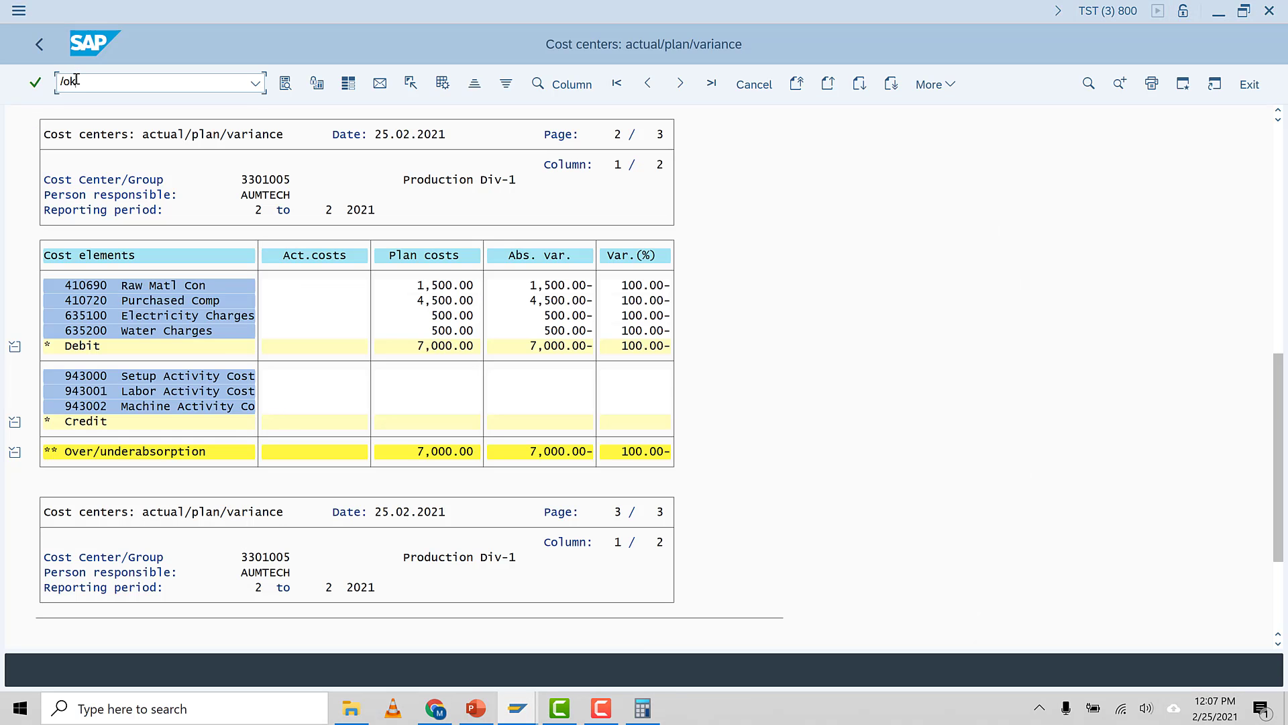
pyautogui.write('eon')
pyautogui.press('Return')
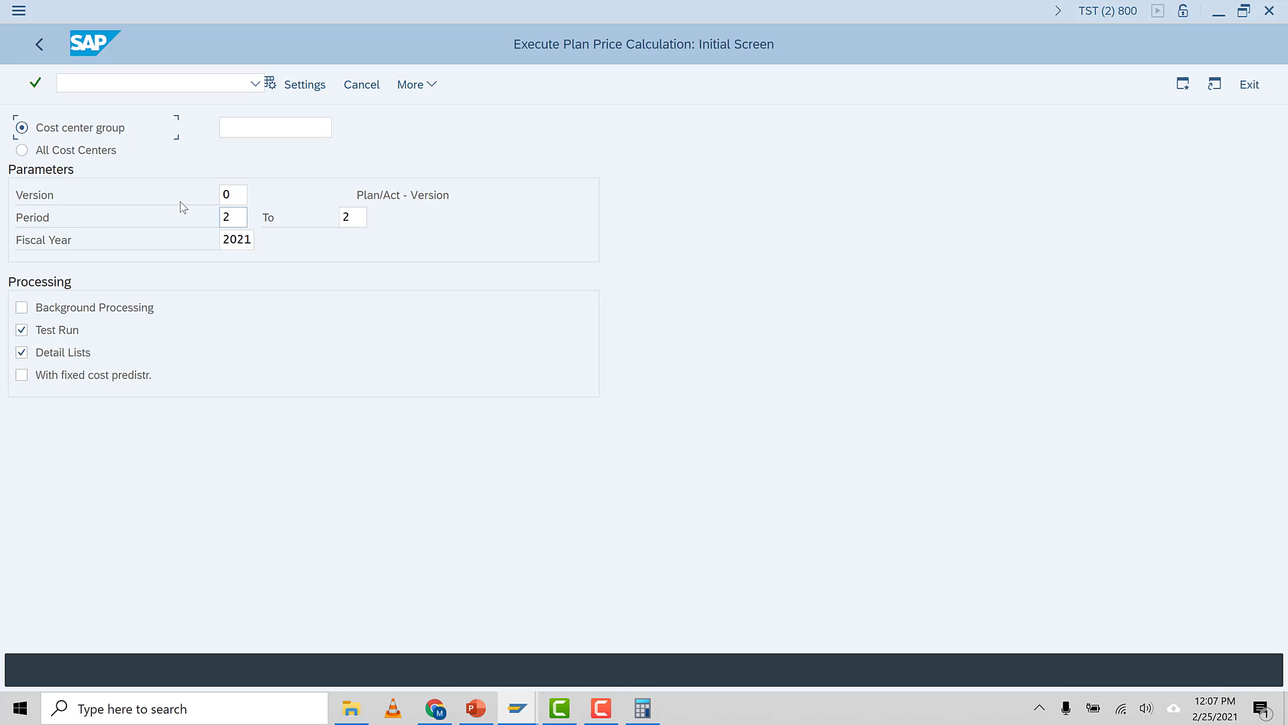
pyautogui.click(263, 128)
pyautogui.click(77, 82)
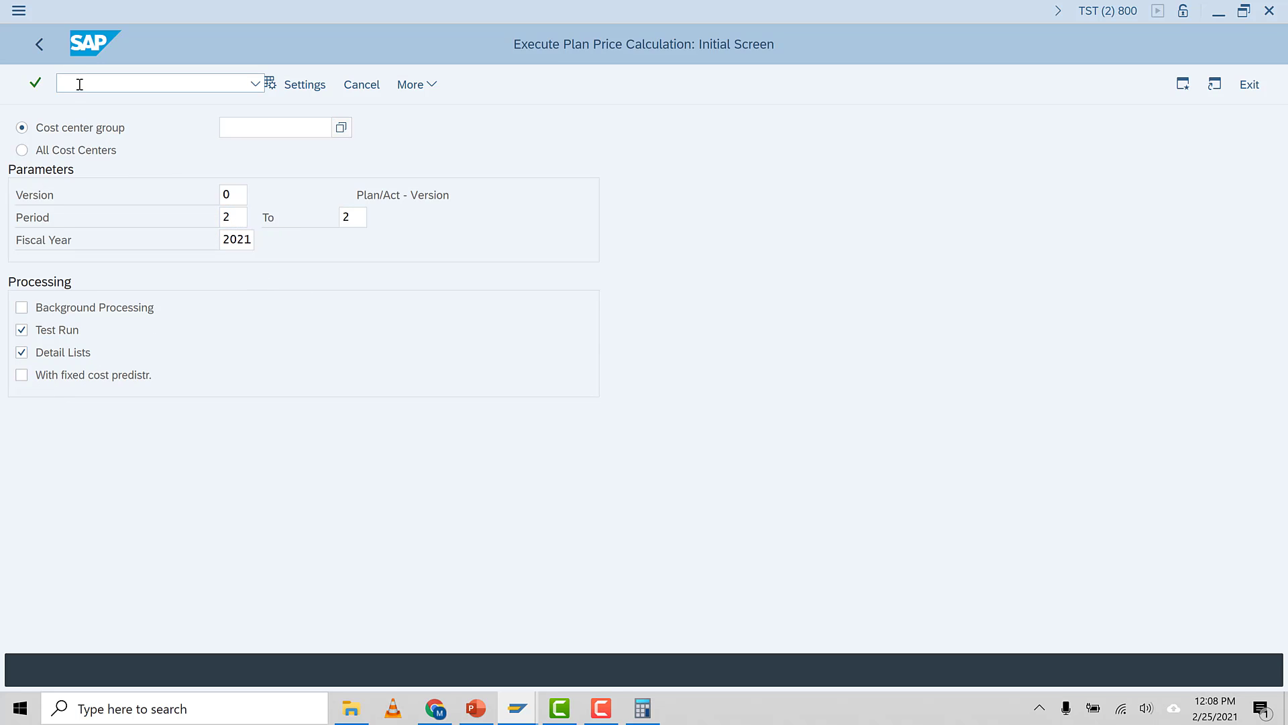
# Open Create Cost Center Group (KSH1) in a new session and start a group named PRD-1
pyautogui.write('/okspi')
pyautogui.press('Return')
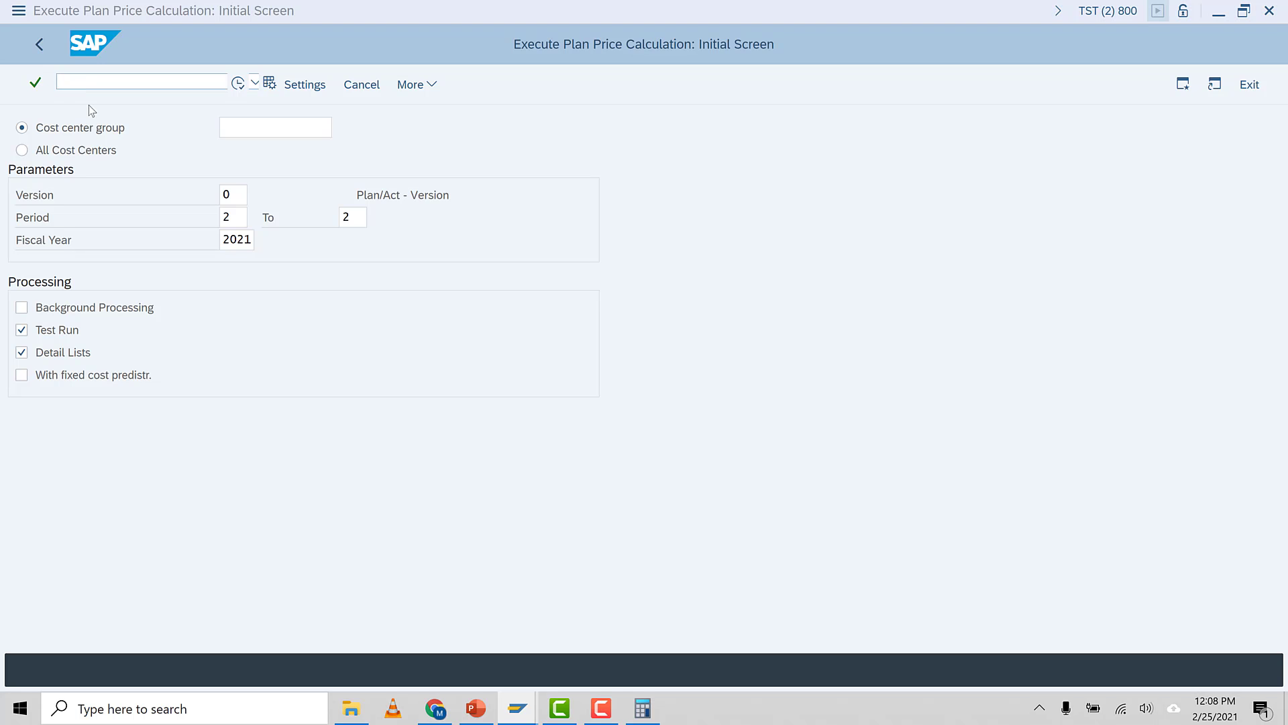
pyautogui.click(299, 169)
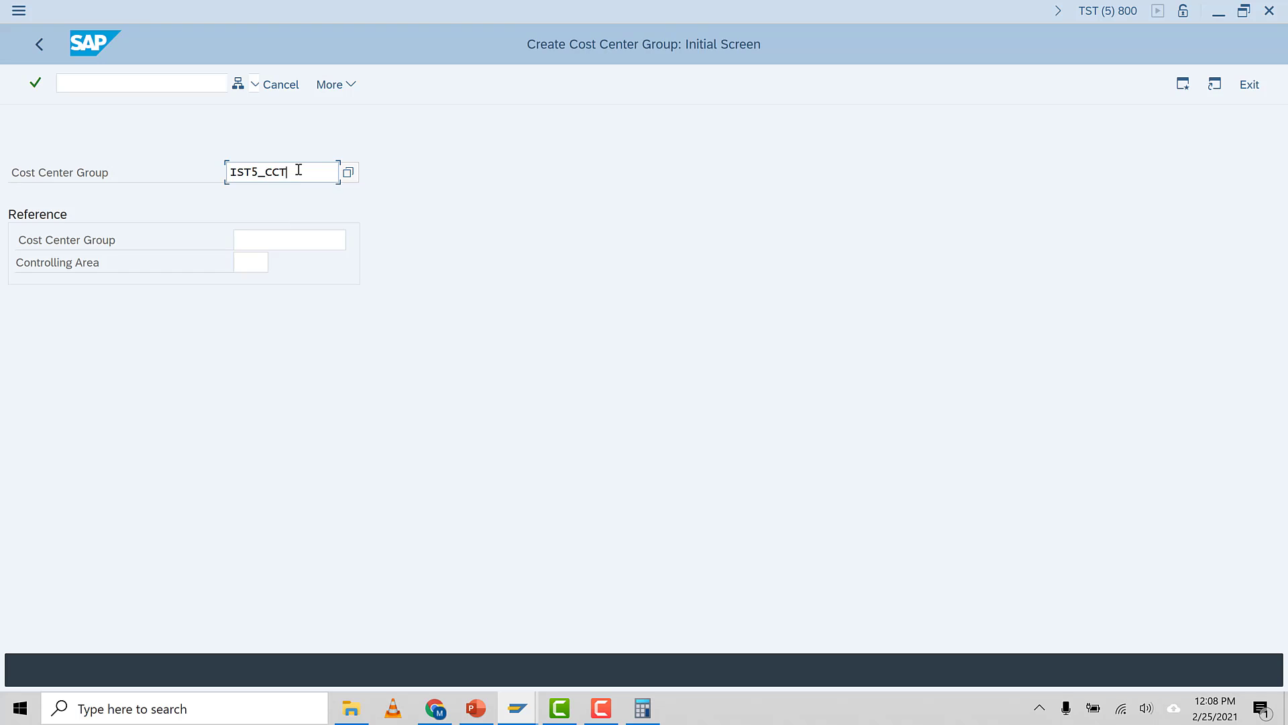
pyautogui.moveTo(298, 170); pyautogui.dragTo(2, 194)
pyautogui.press('BackSpace')
pyautogui.write('prod')
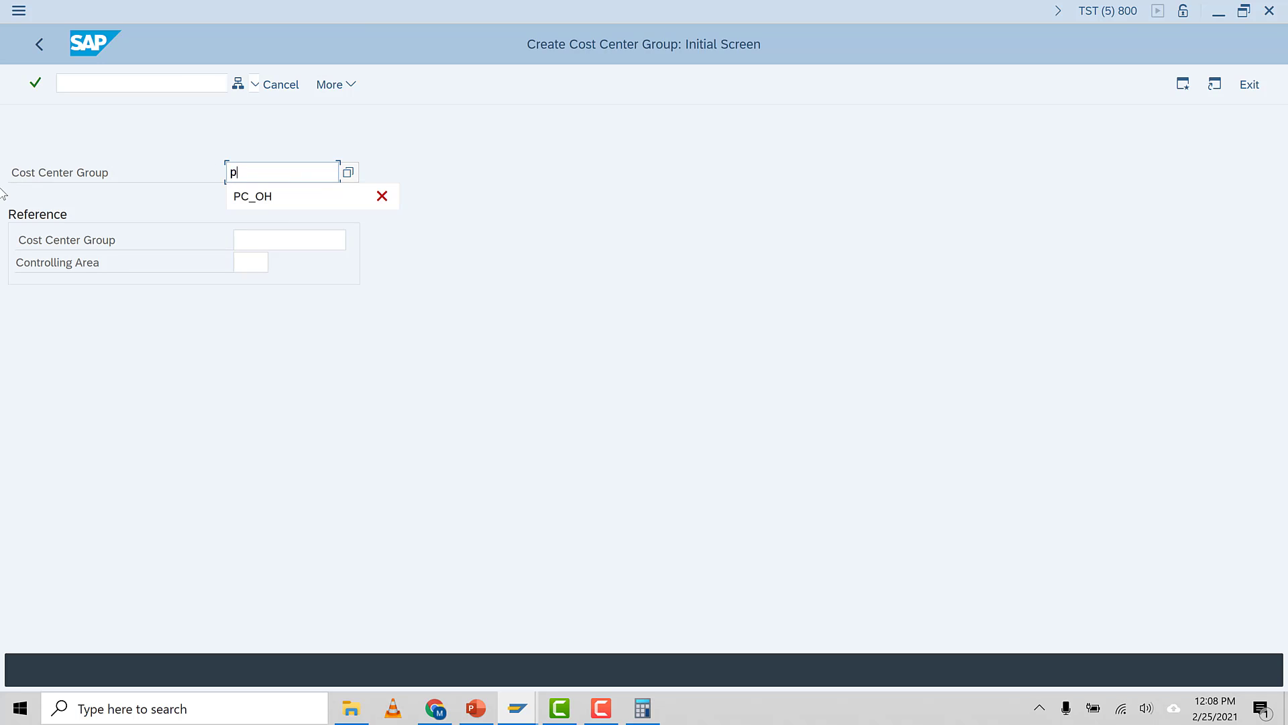
pyautogui.press('BackSpace')
pyautogui.press('BackSpace')
pyautogui.press('BackSpace')
pyautogui.press('BackSpace')
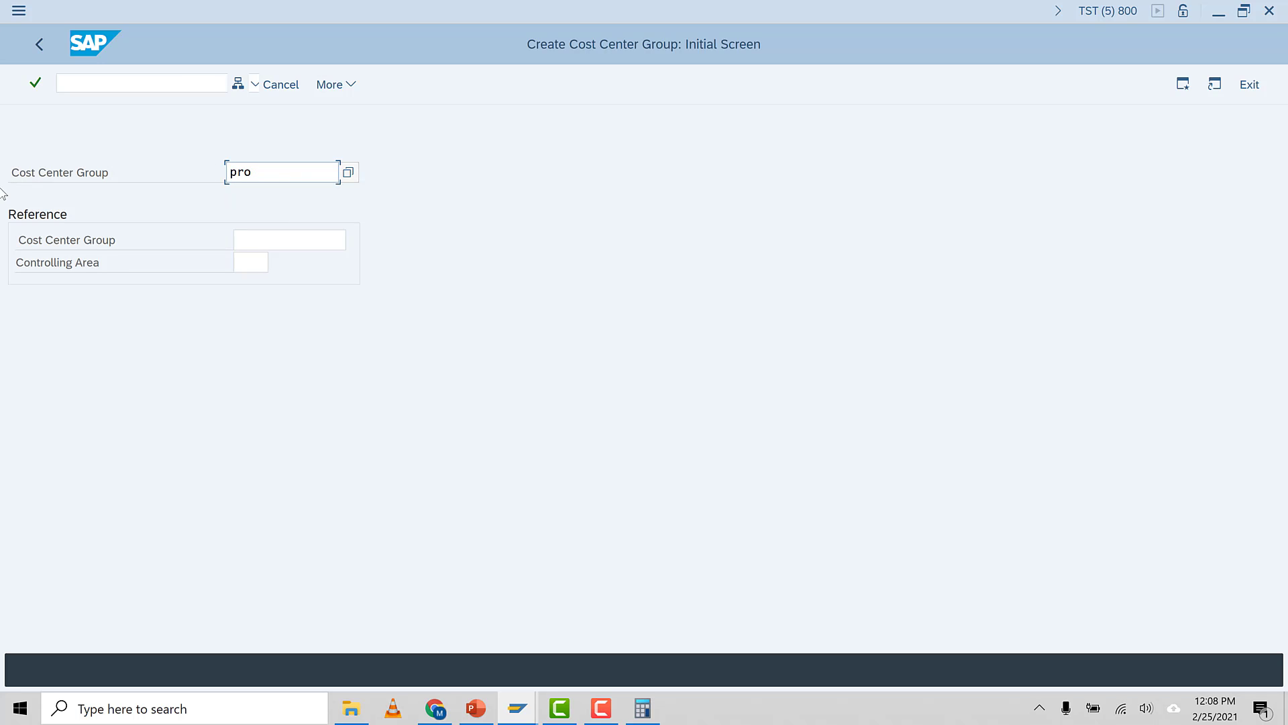
pyautogui.write('PRD-1')
pyautogui.press('Return')
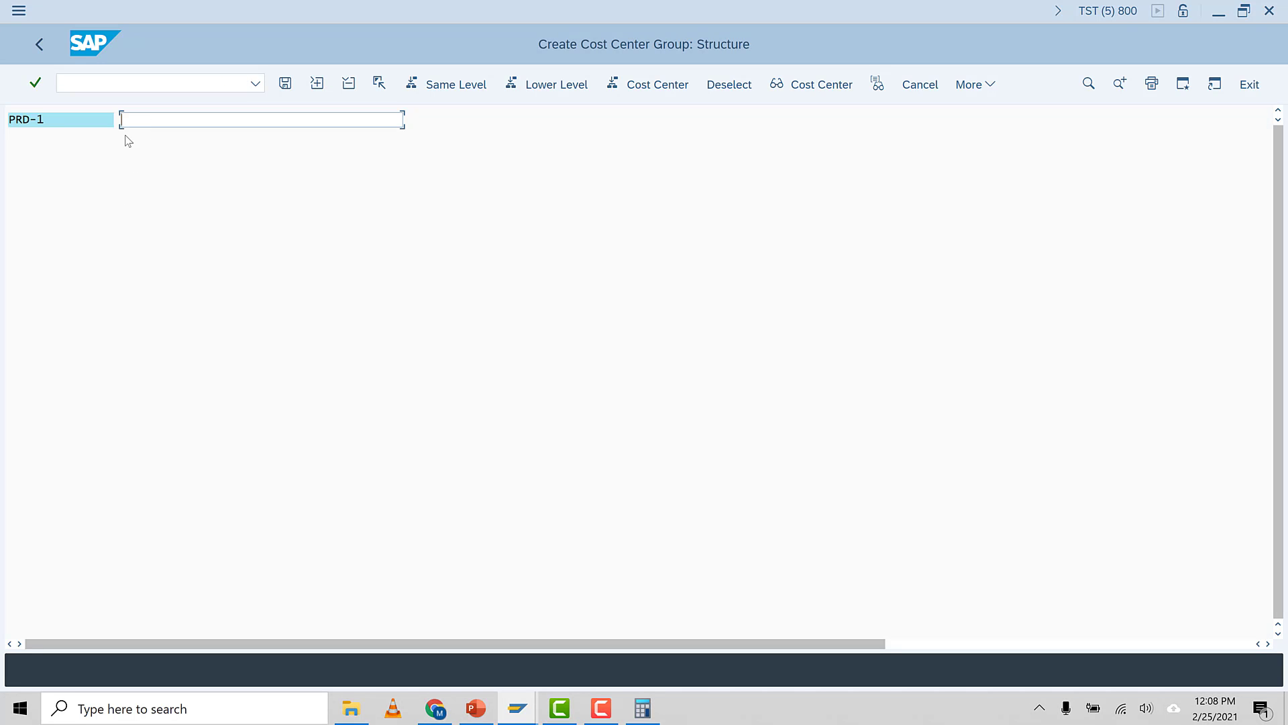
# Describe group PRD-1 as PRODUCTION DIV-1 and add entry lines for cost centers
pyautogui.write('PRODUCTION DIV-1')
pyautogui.click(286, 83)
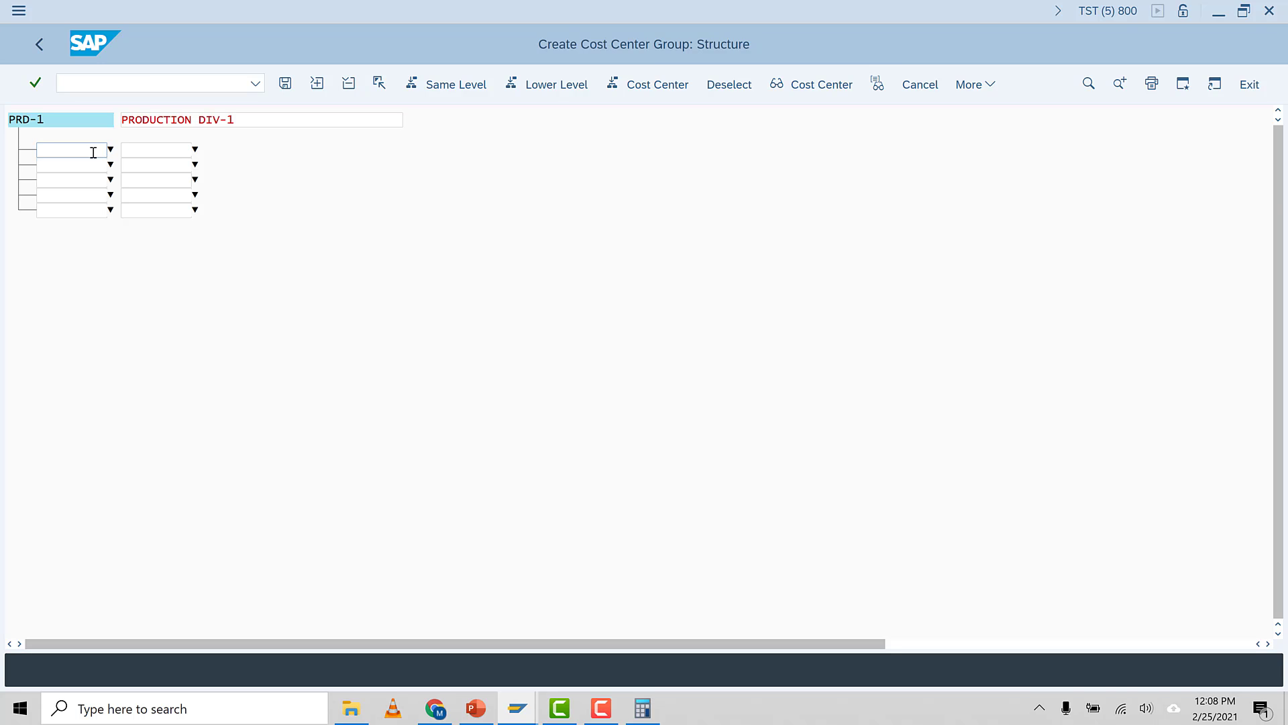
# Add cost center 3301005 (Production Div-1) to the group from the search help and save the group
pyautogui.press('F4')
pyautogui.click(334, 499)
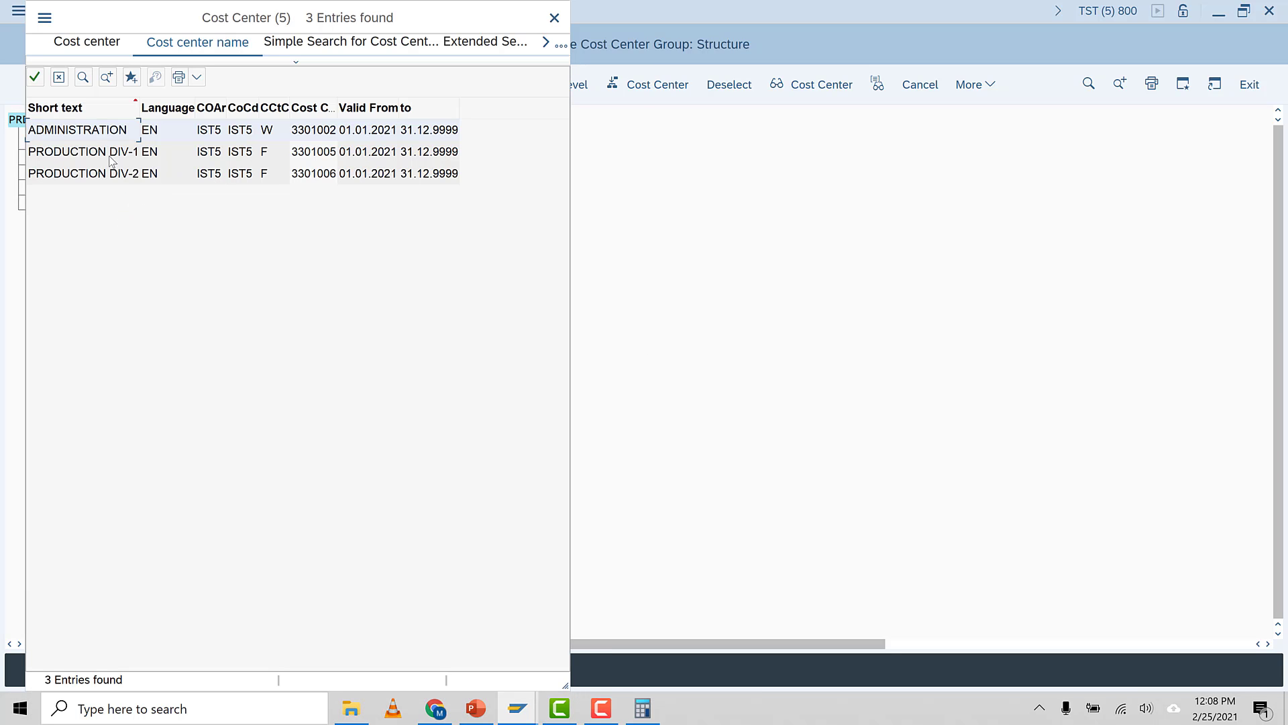
pyautogui.doubleClick(109, 156)
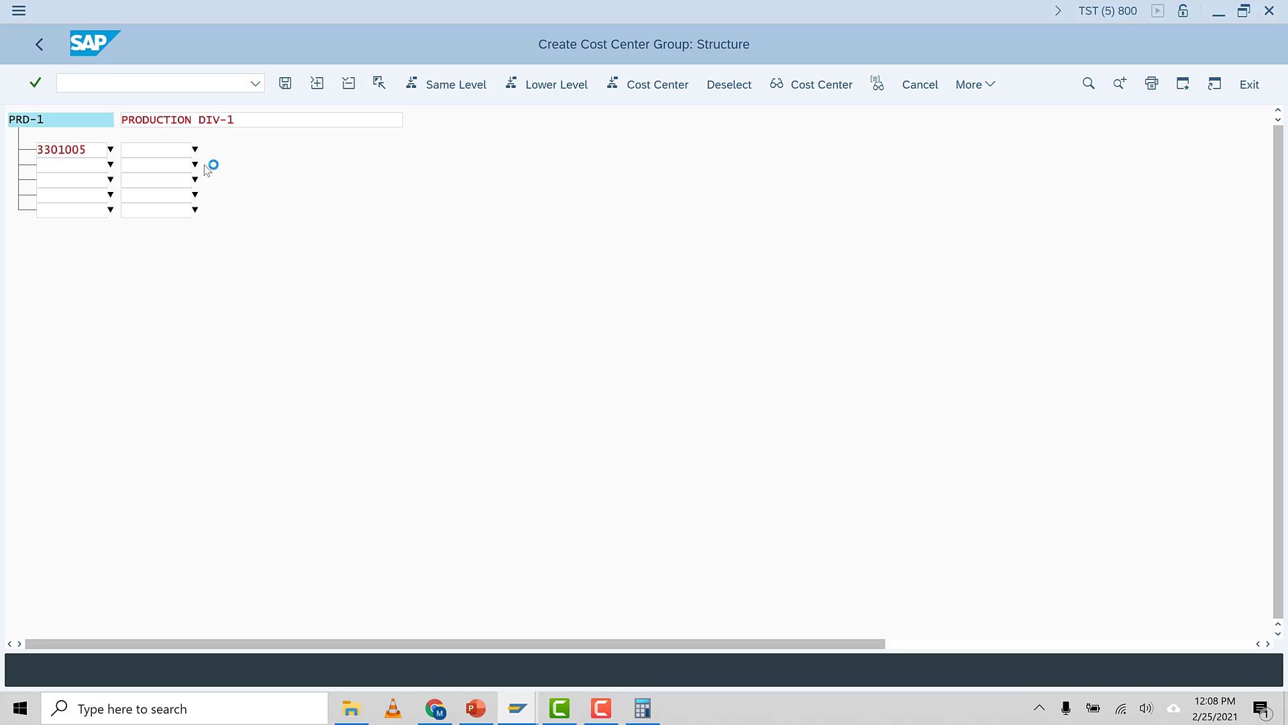
pyautogui.press('Return')
pyautogui.click(288, 83)
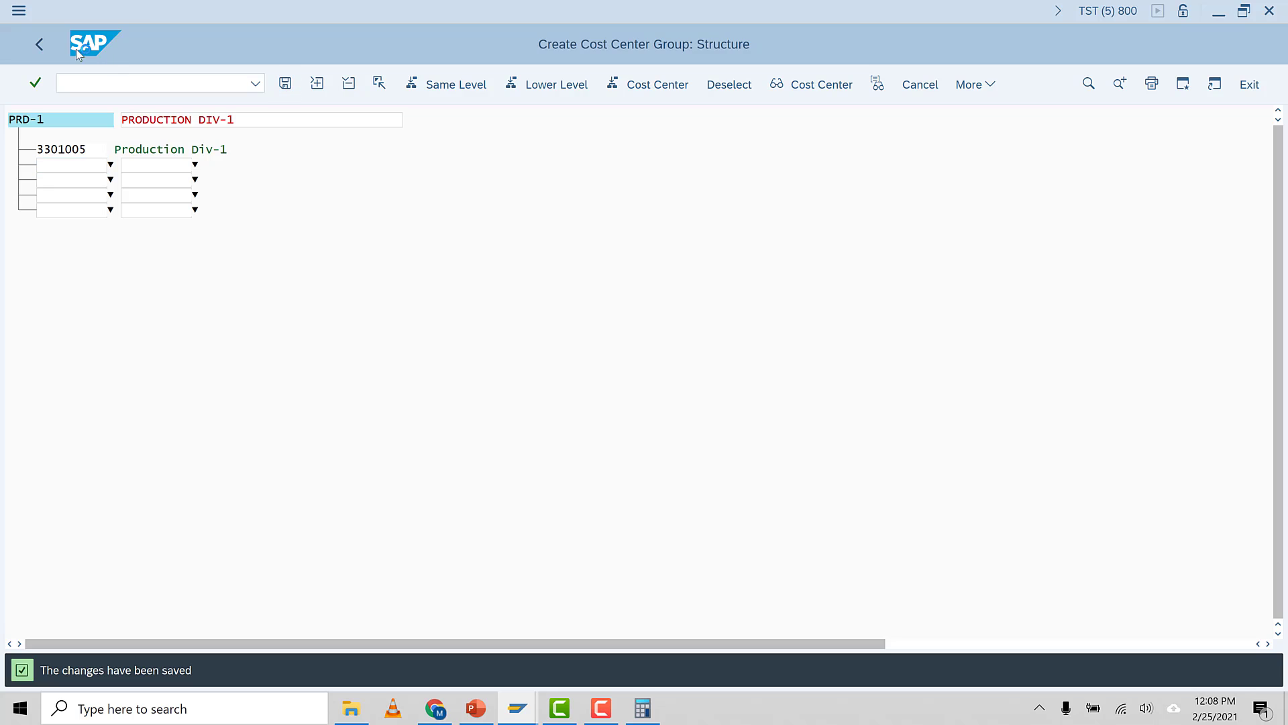
# Copy the group name PRD-1 and paste it into the plan price calculation's cost center group field
pyautogui.click(39, 44)
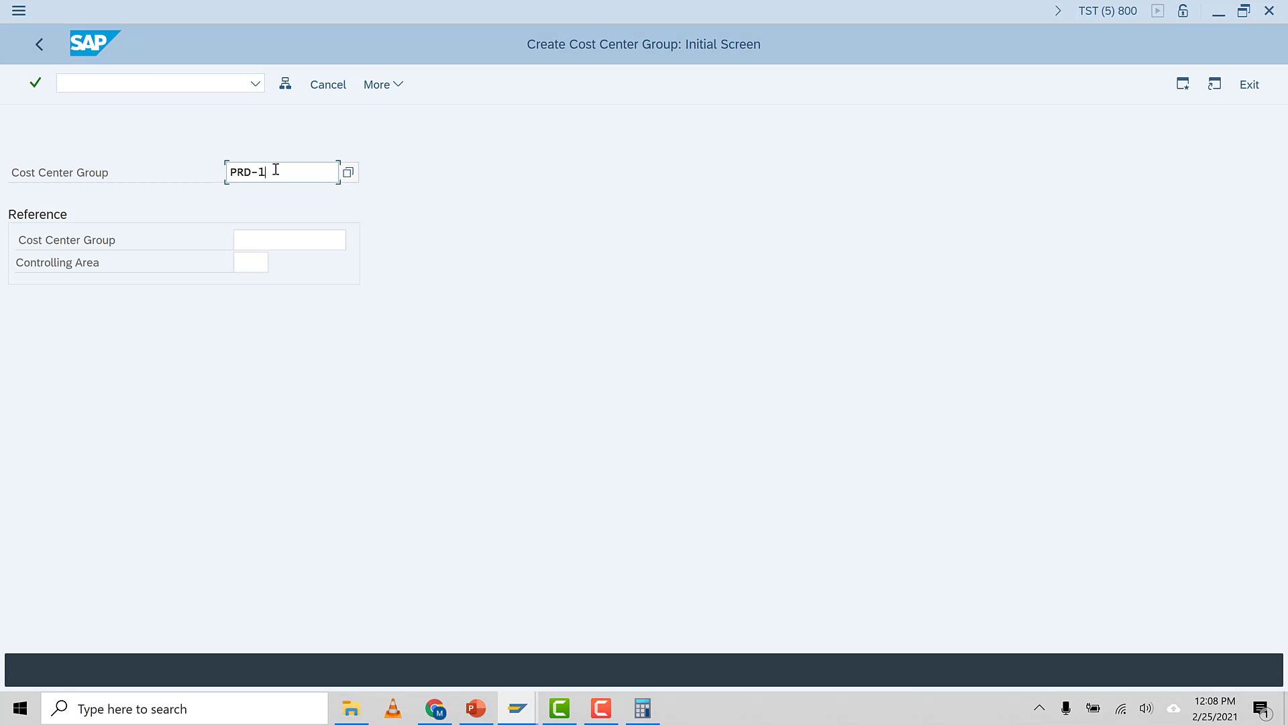
pyautogui.click(160, 177)
pyautogui.moveTo(518, 708)
pyautogui.click(622, 634)
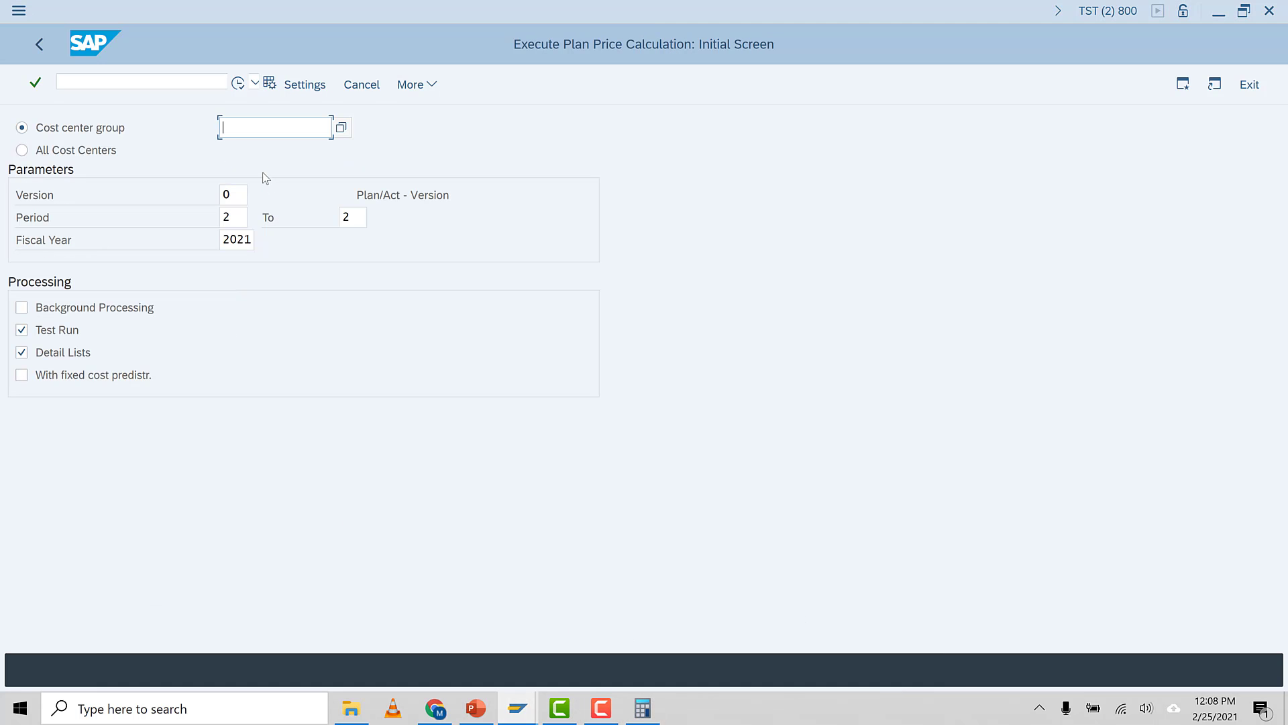
pyautogui.write('PRD-1')
# Restart transaction KSPI and execute the plan price calculation test run for cost center group PRD-1, period 2
pyautogui.click(238, 86)
pyautogui.click(386, 115)
pyautogui.click(256, 82)
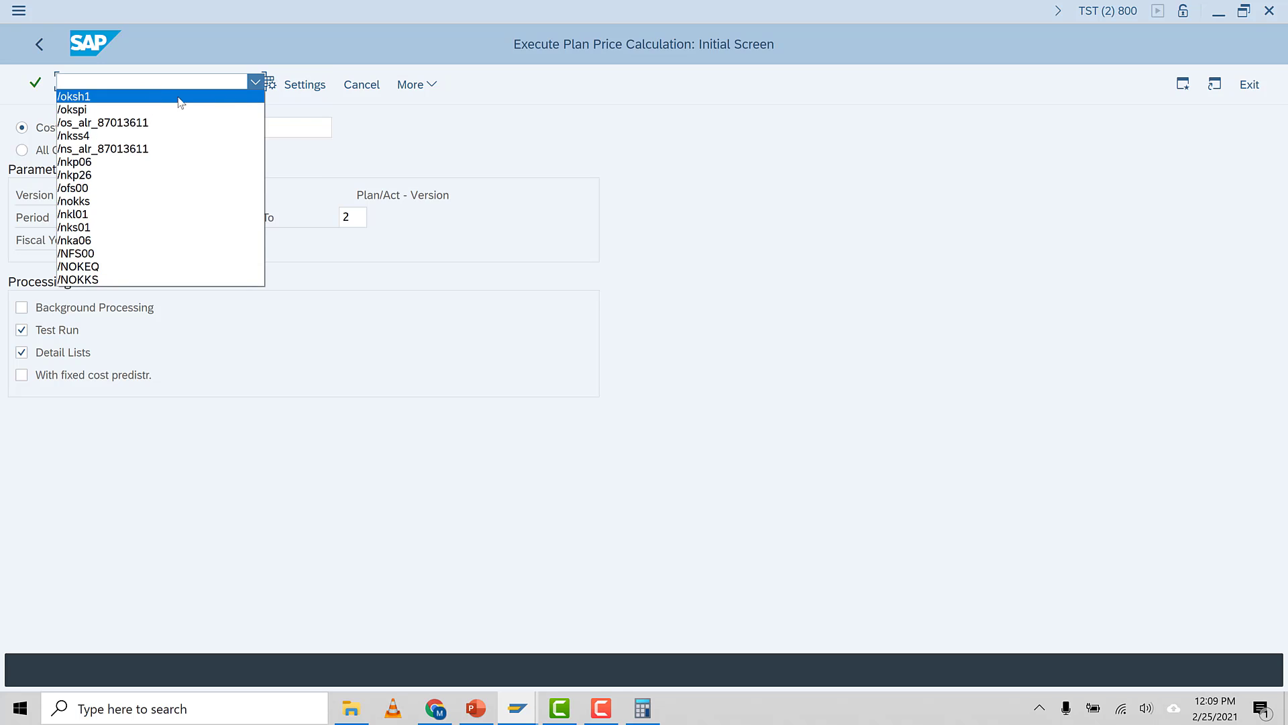
pyautogui.click(383, 127)
pyautogui.click(38, 43)
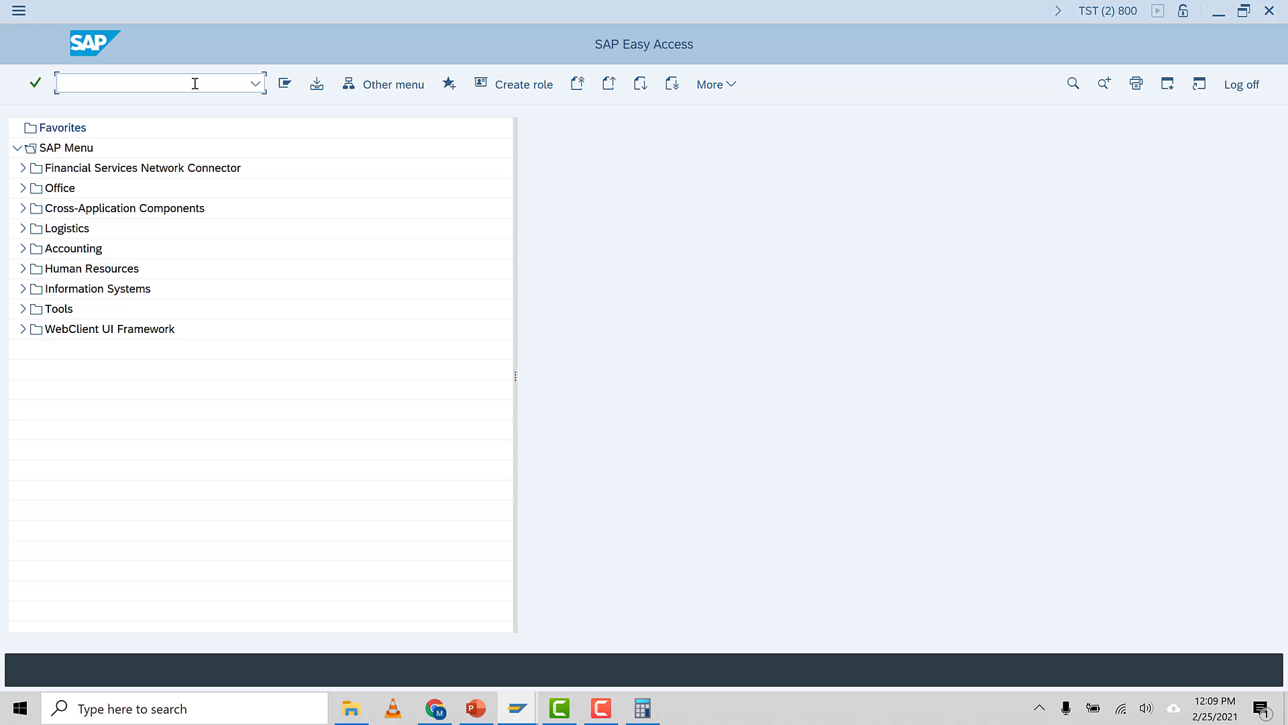
pyautogui.write('/NKSPI')
pyautogui.press('Return')
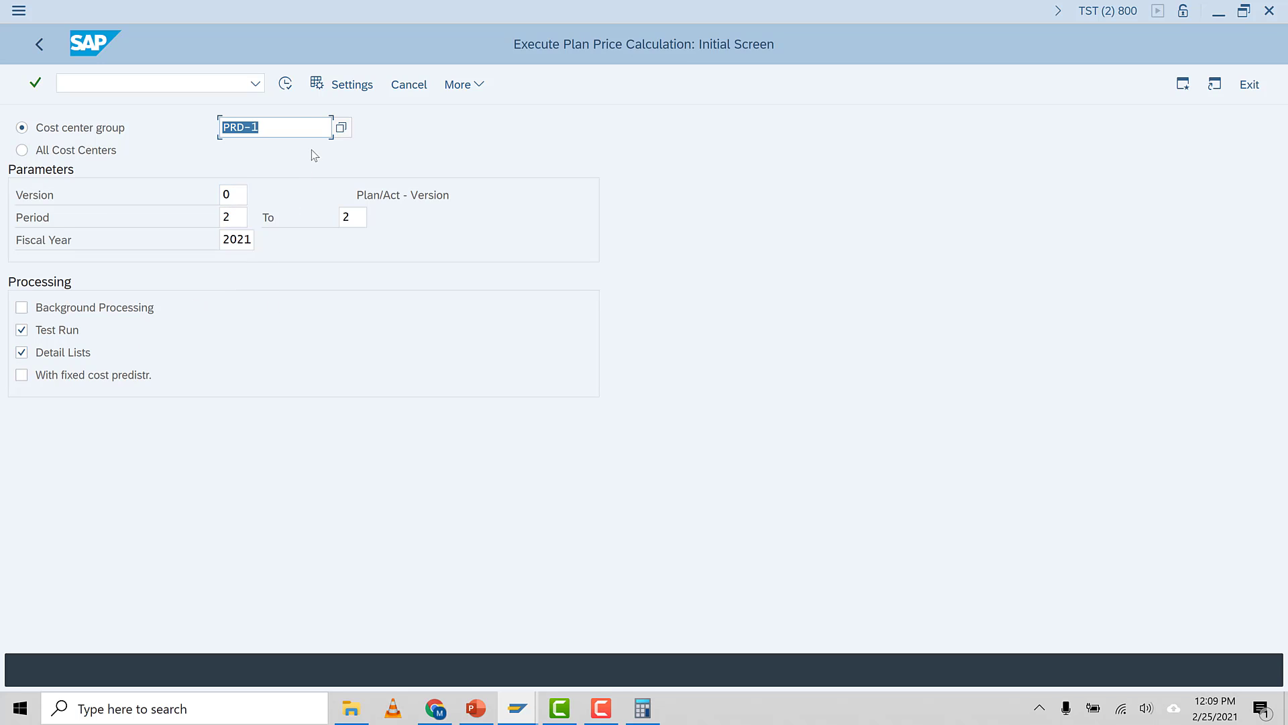
pyautogui.click(286, 84)
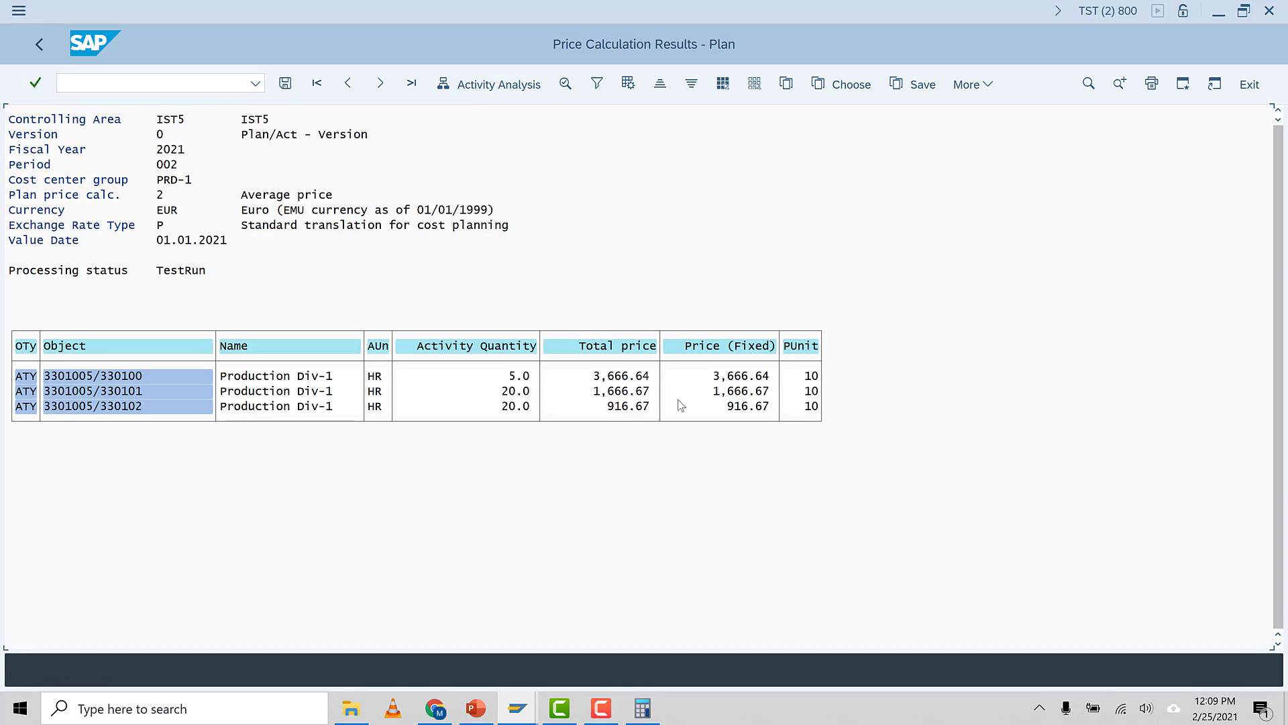
pyautogui.click(608, 710)
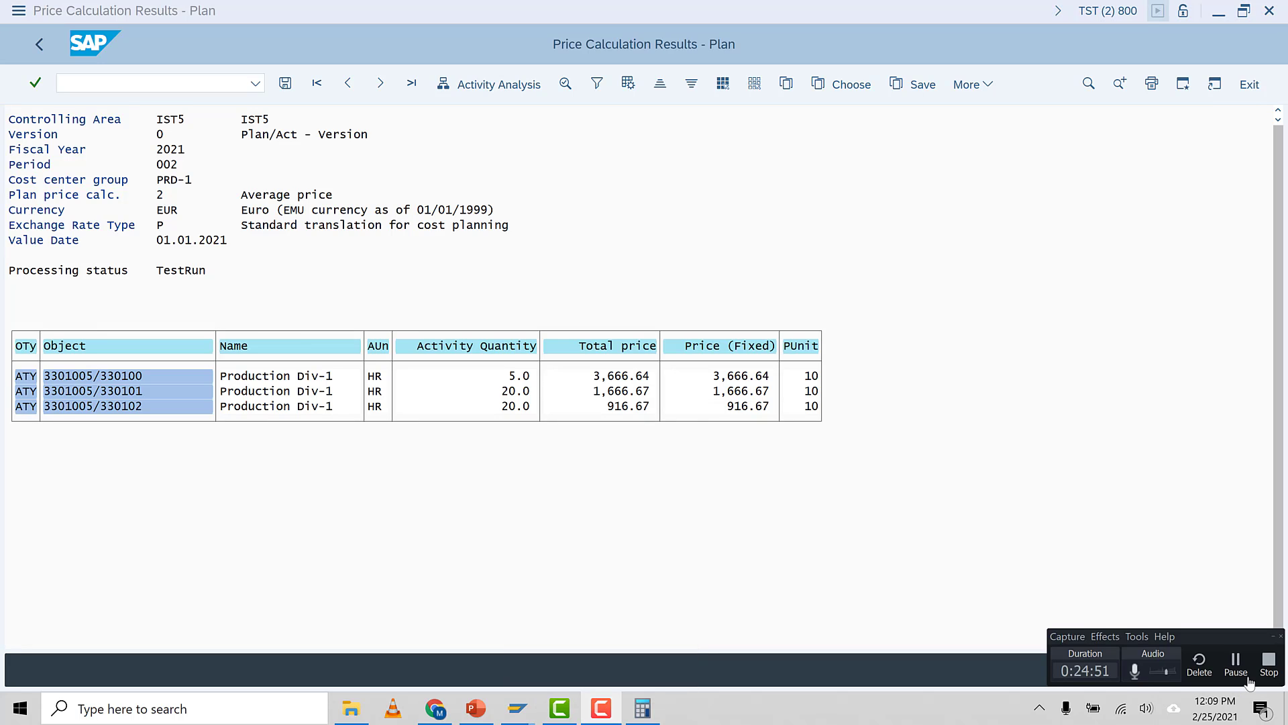
pyautogui.click(1241, 671)
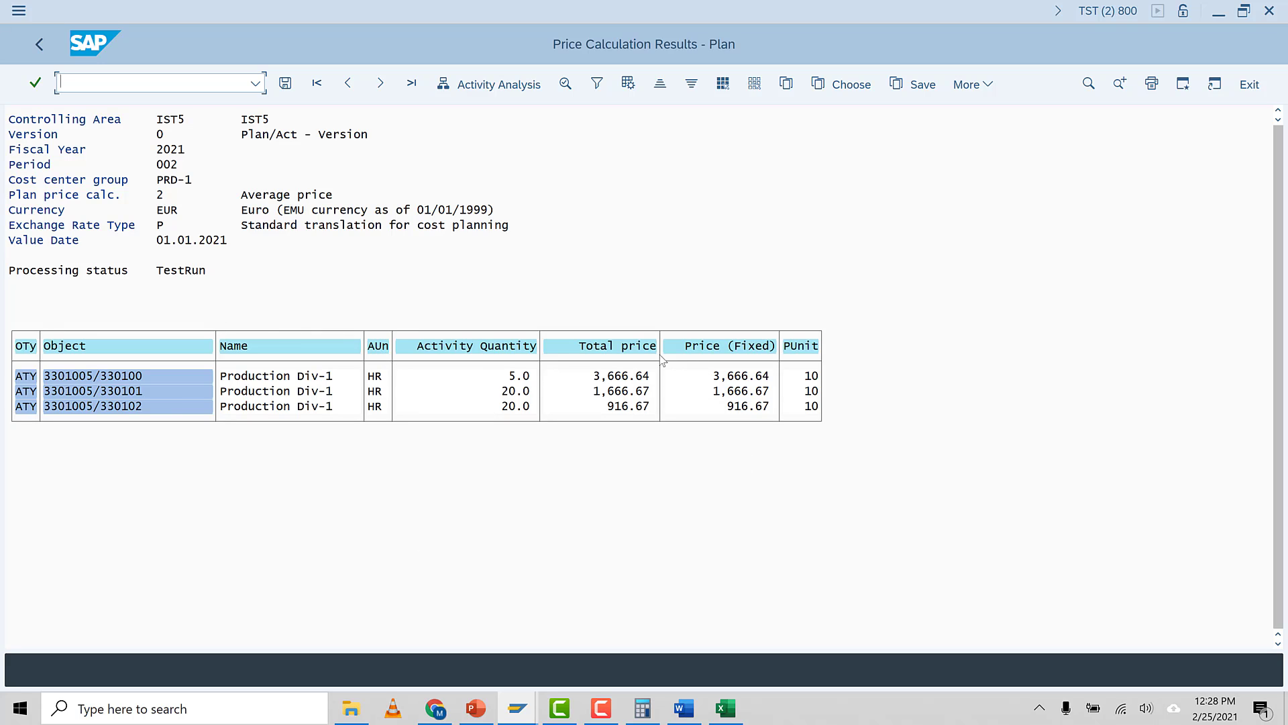
# Compare the activity hours and costs in the Product_Costing_Recon workbook, returning to the activity input planning session
pyautogui.click(725, 708)
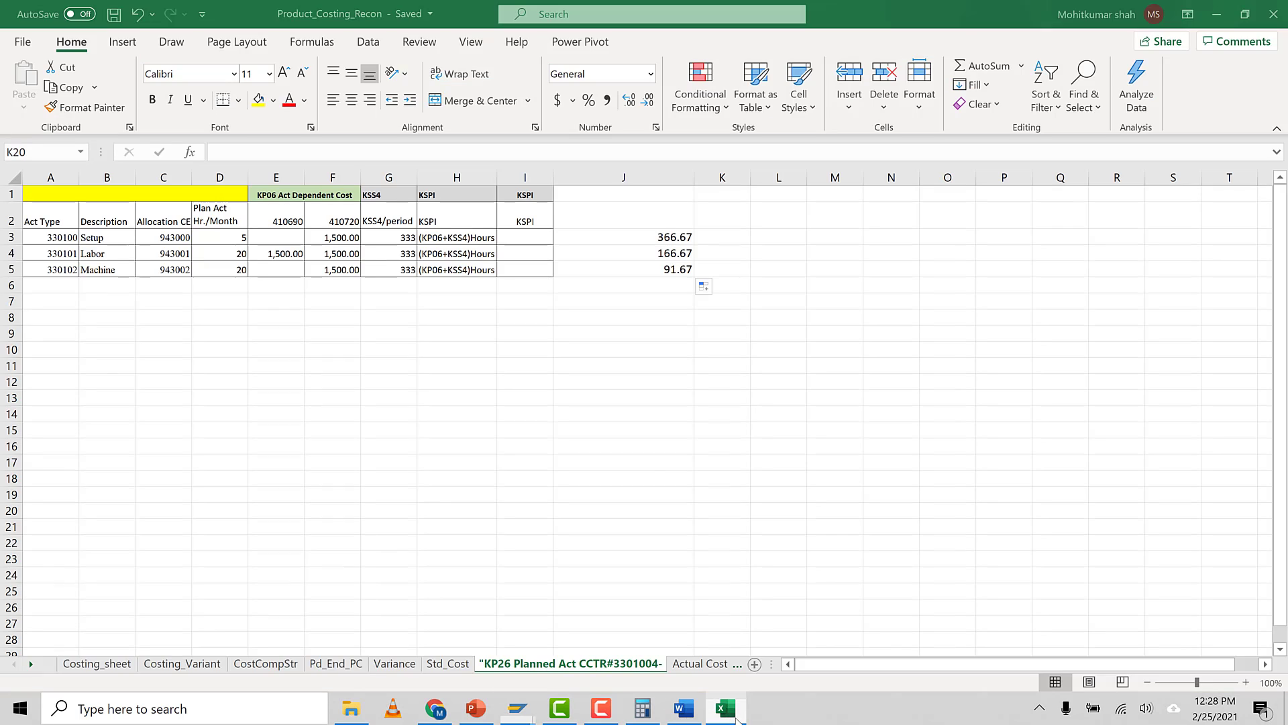
pyautogui.click(364, 362)
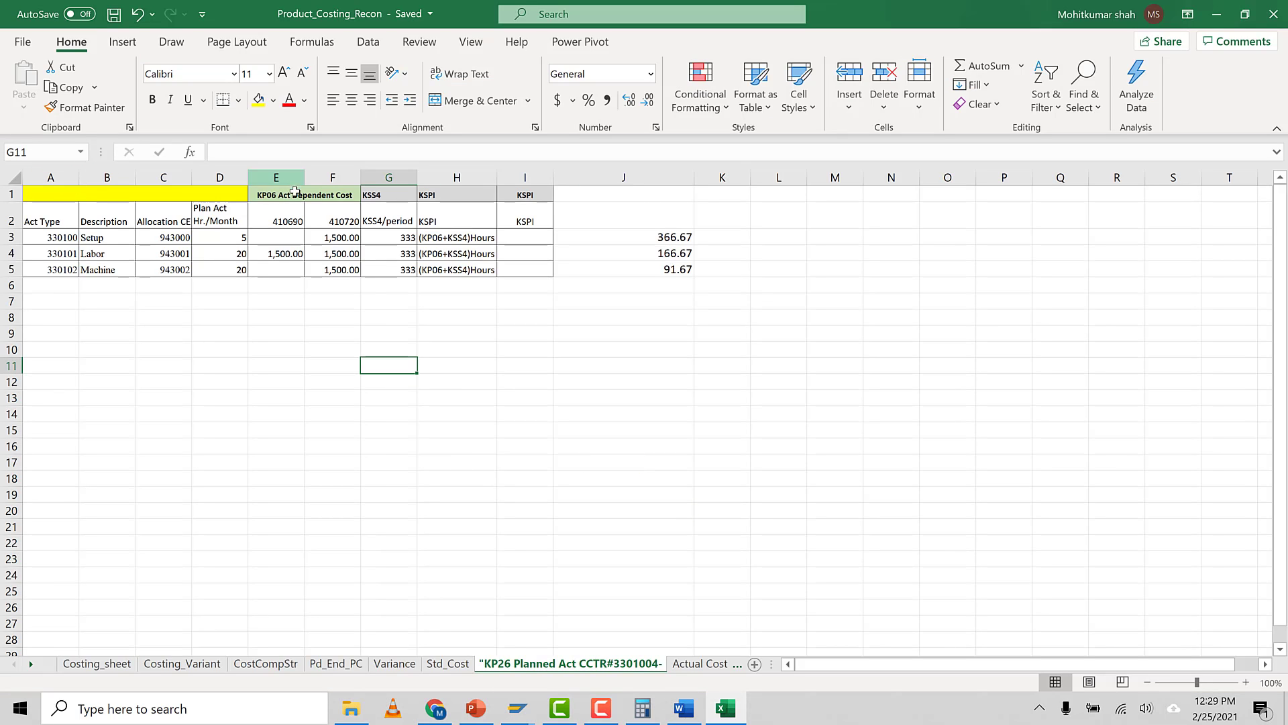
pyautogui.click(285, 215)
pyautogui.click(401, 525)
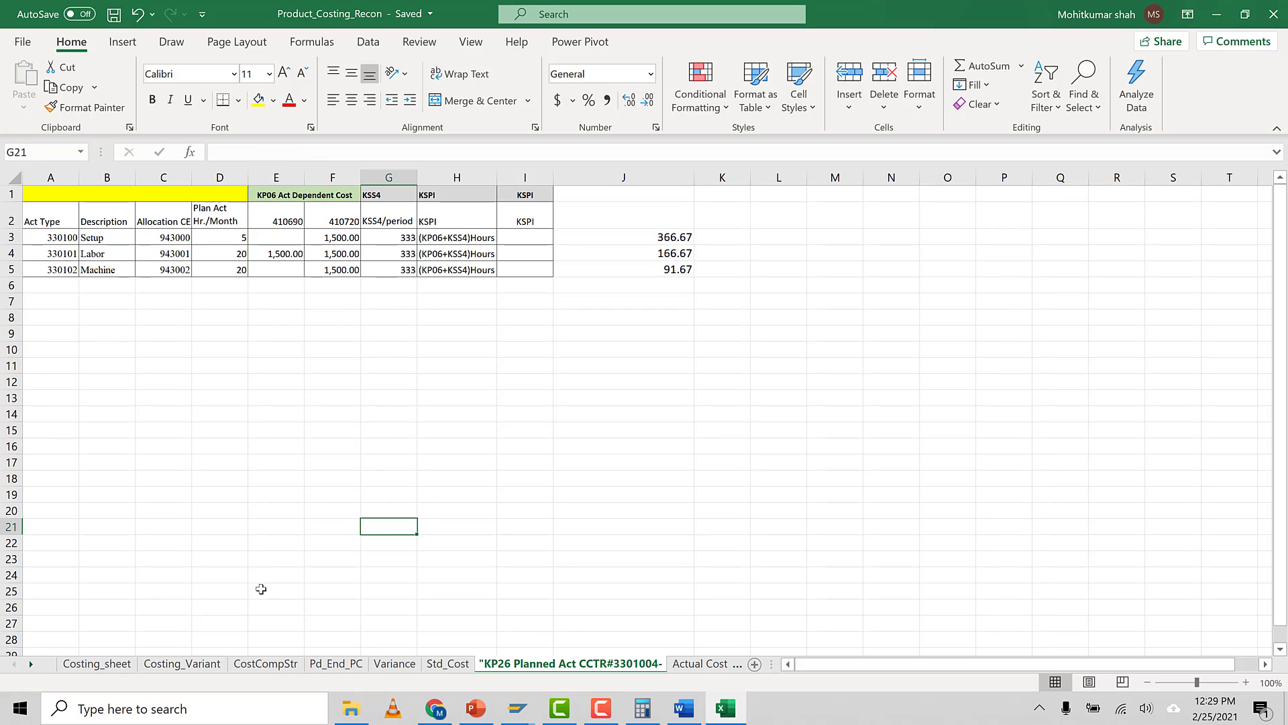
pyautogui.click(268, 588)
pyautogui.click(127, 193)
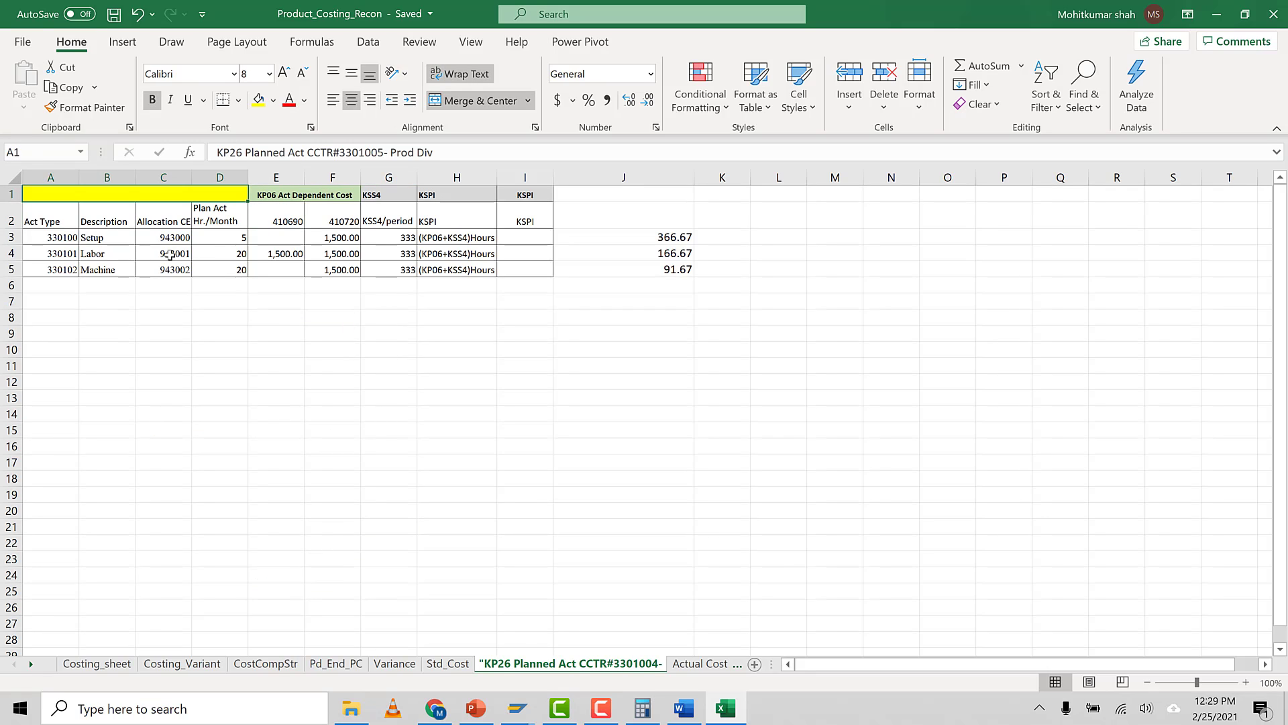
pyautogui.click(51, 237)
pyautogui.click(54, 317)
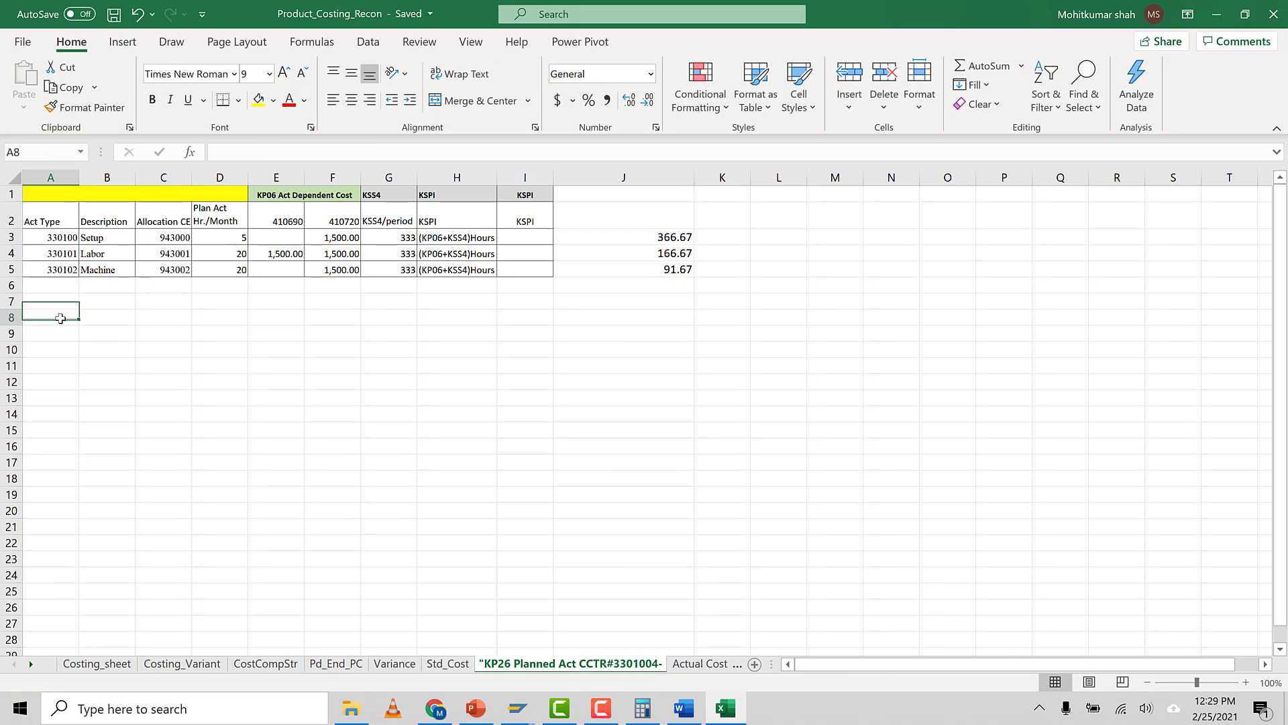
pyautogui.click(110, 257)
pyautogui.click(107, 269)
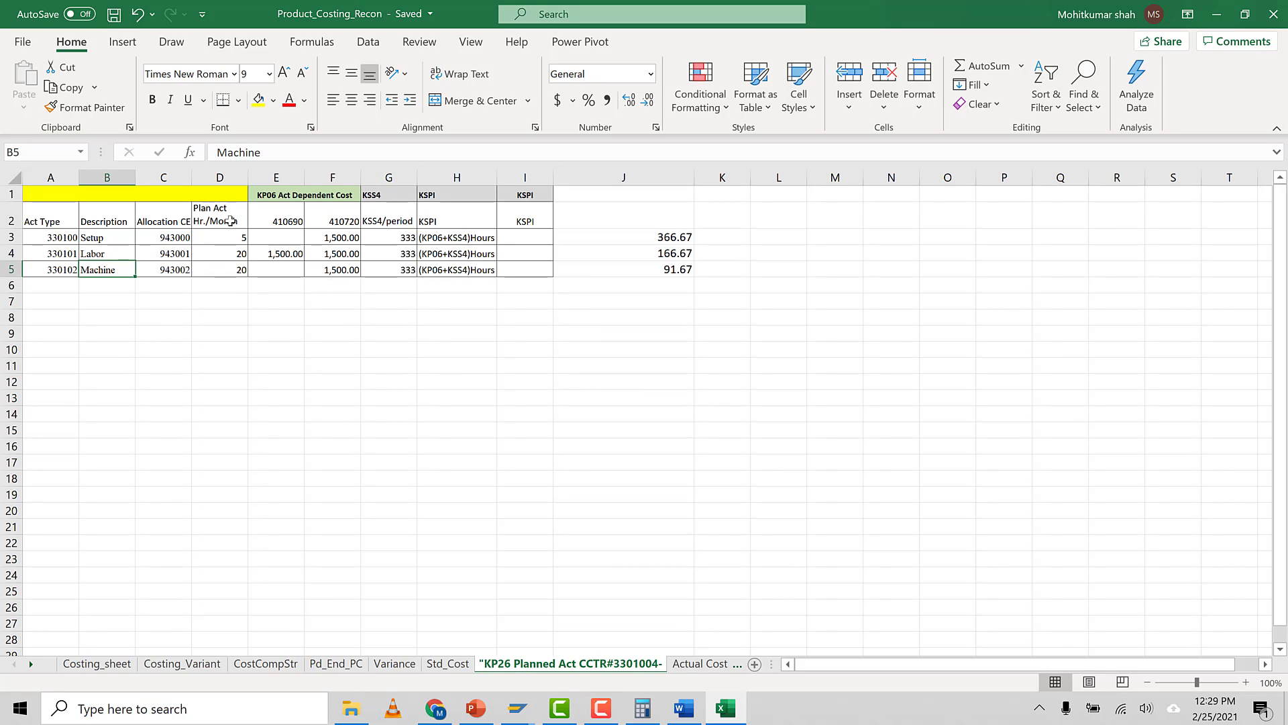
pyautogui.click(231, 240)
pyautogui.click(230, 255)
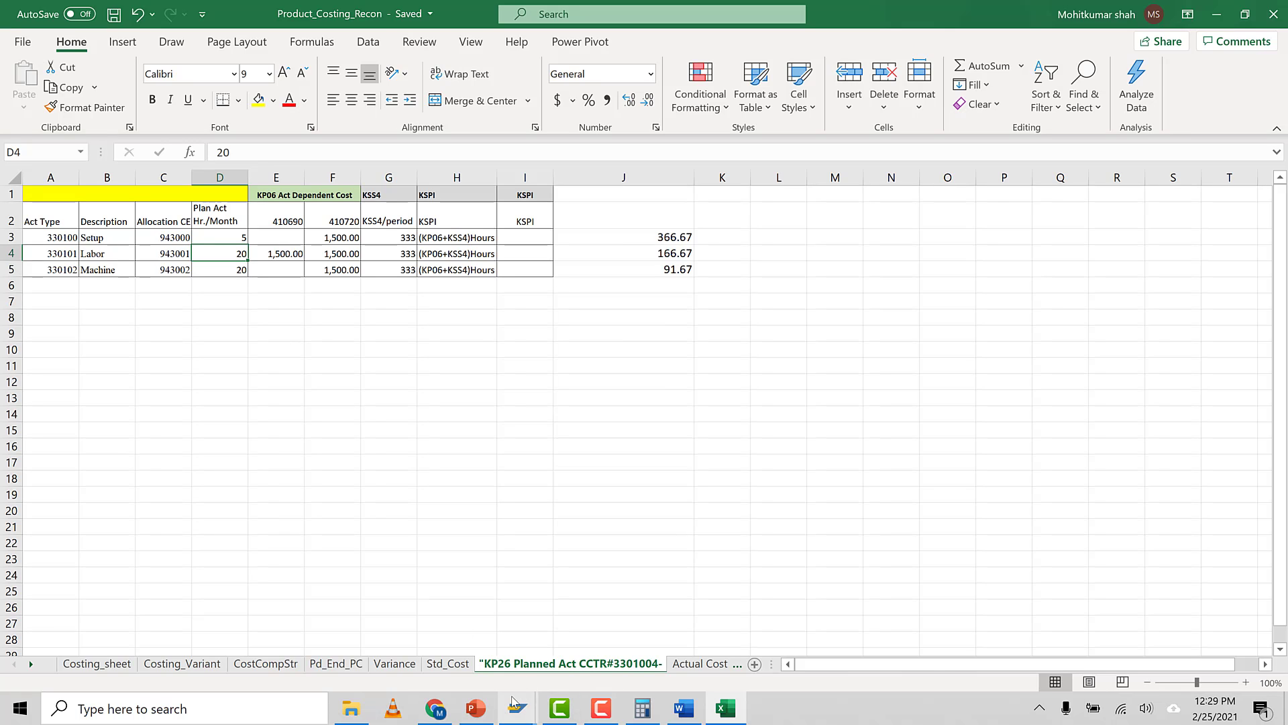
pyautogui.moveTo(517, 708)
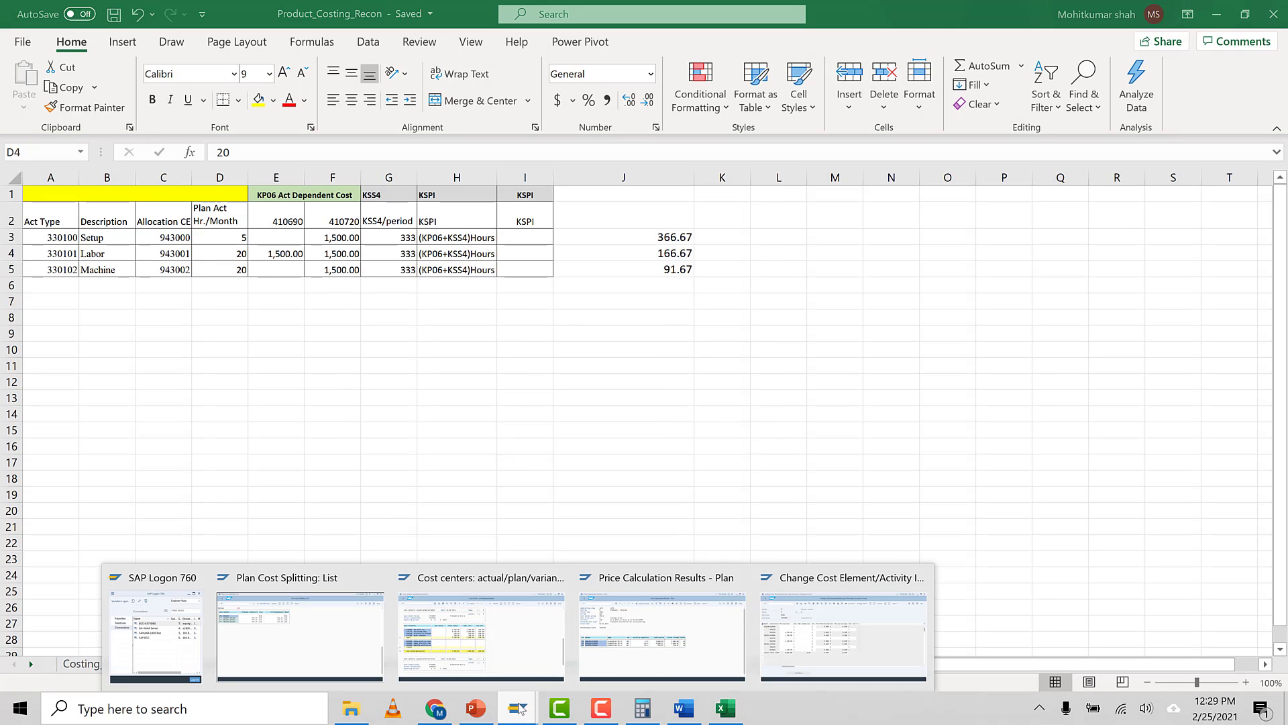
pyautogui.click(824, 646)
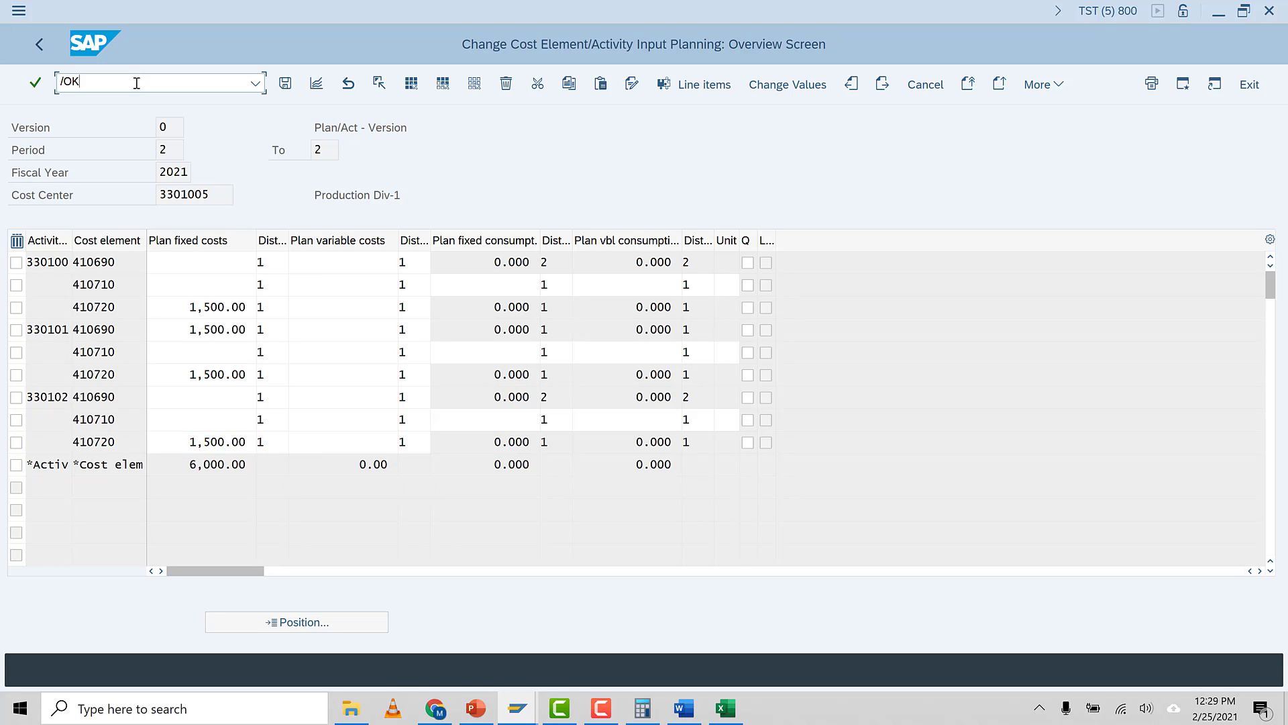
# Open activity type planning for cost center 3301005, period 2, 2021, and review the planned activity quantities per activity type
pyautogui.press('Return')
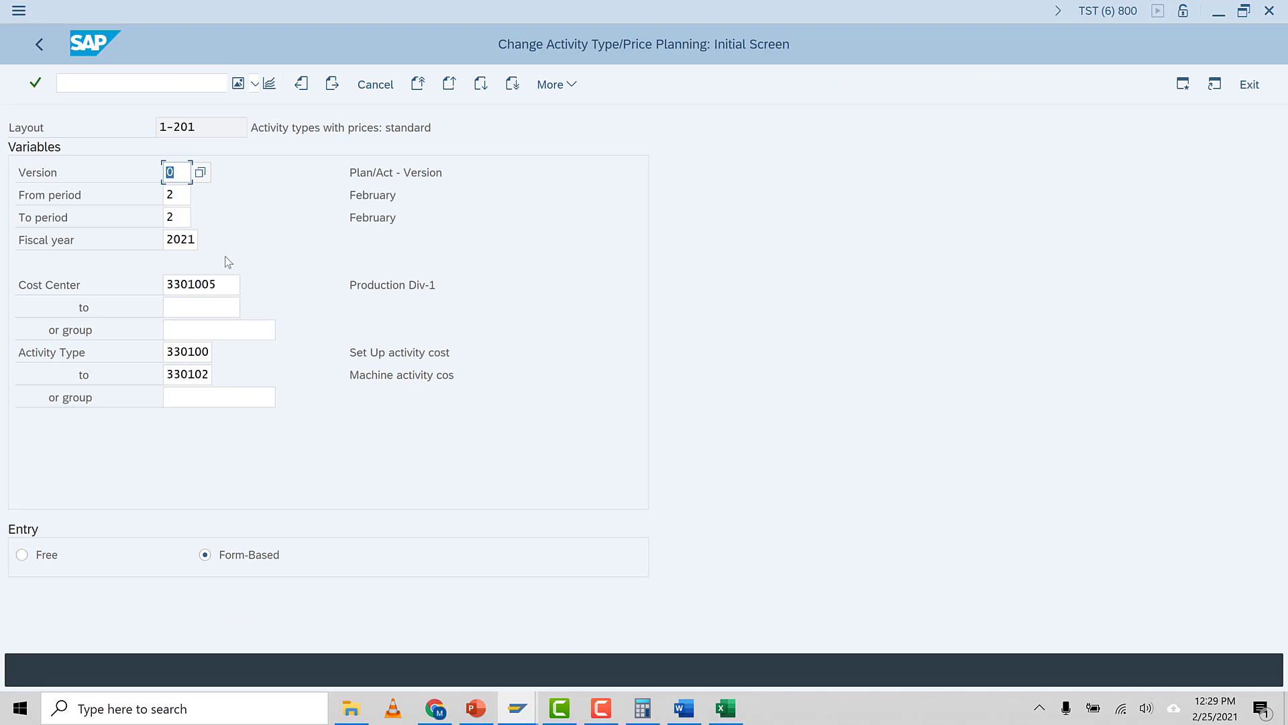
pyautogui.click(228, 284)
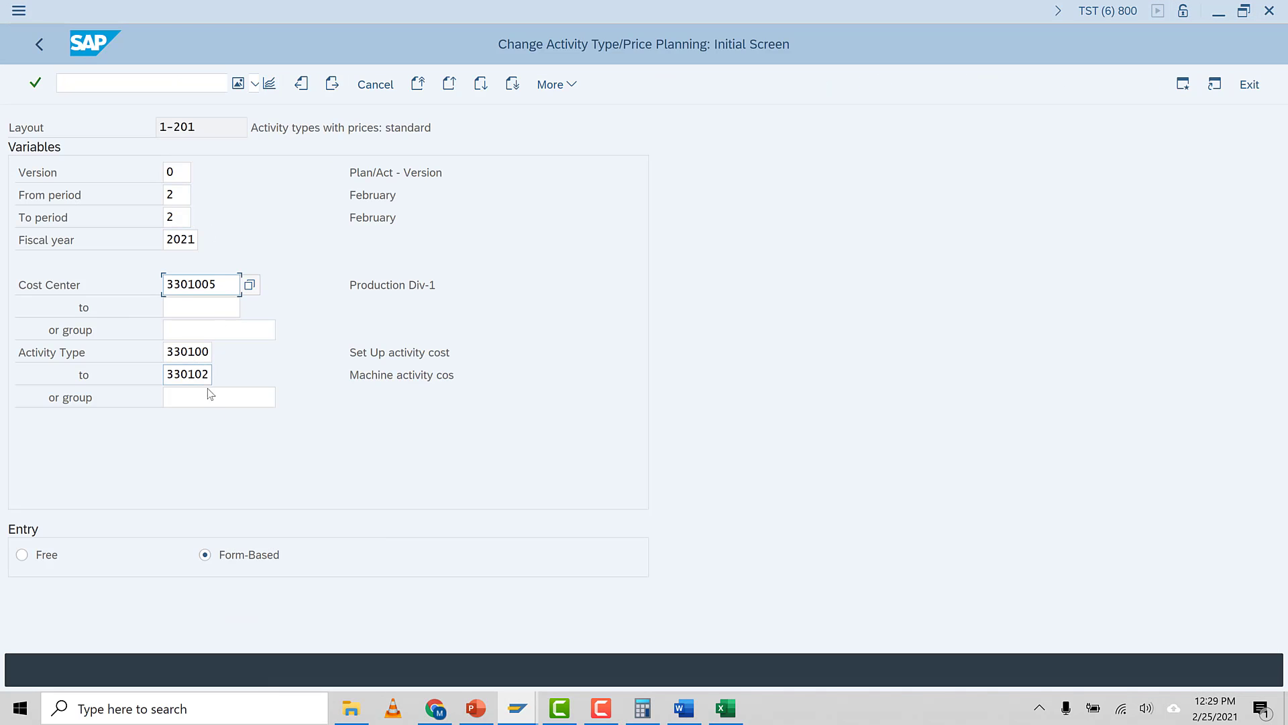
pyautogui.click(270, 86)
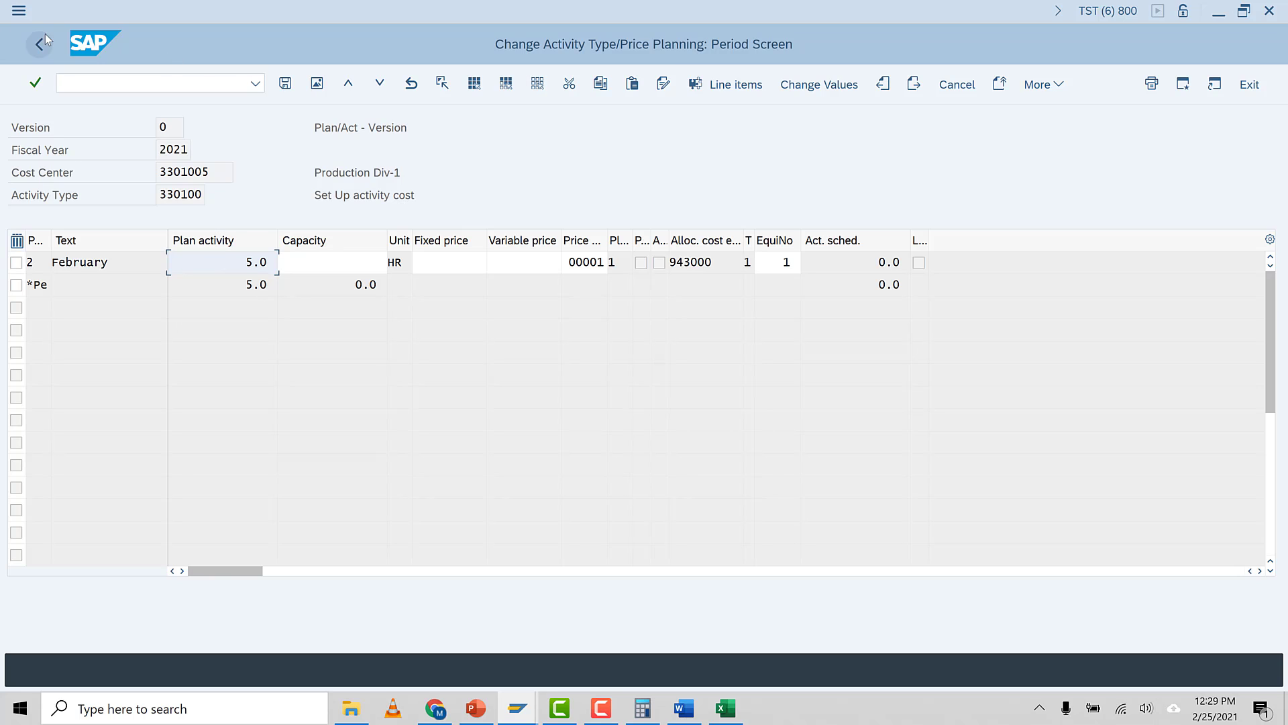
pyautogui.click(317, 83)
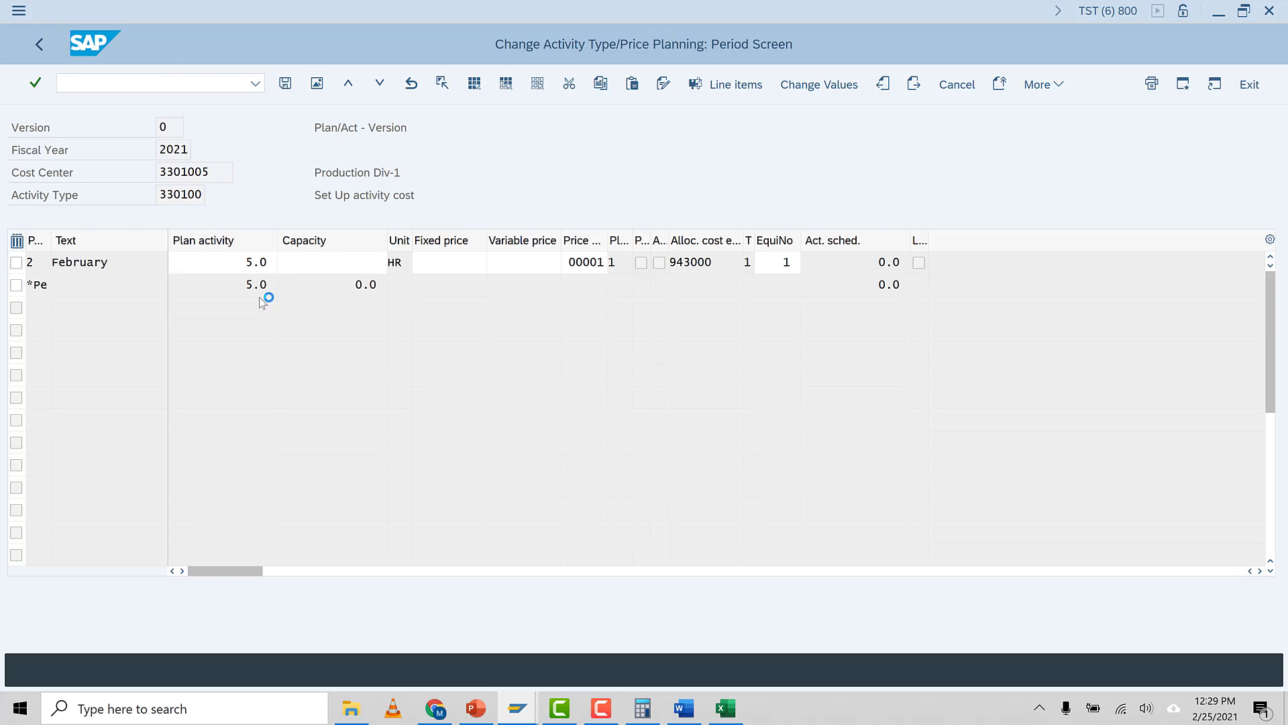
pyautogui.click(141, 263)
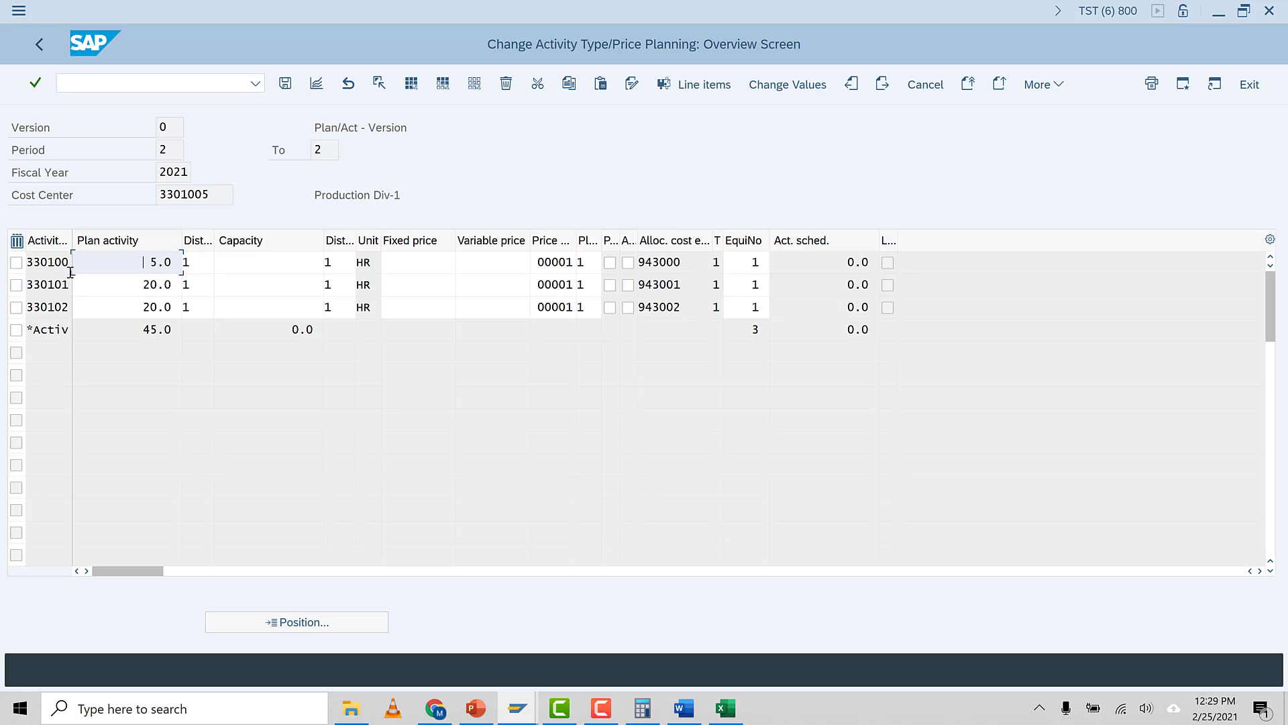
# Bold the cost element headers 410690 and 410720 in the reconciliation worksheet
pyautogui.click(725, 708)
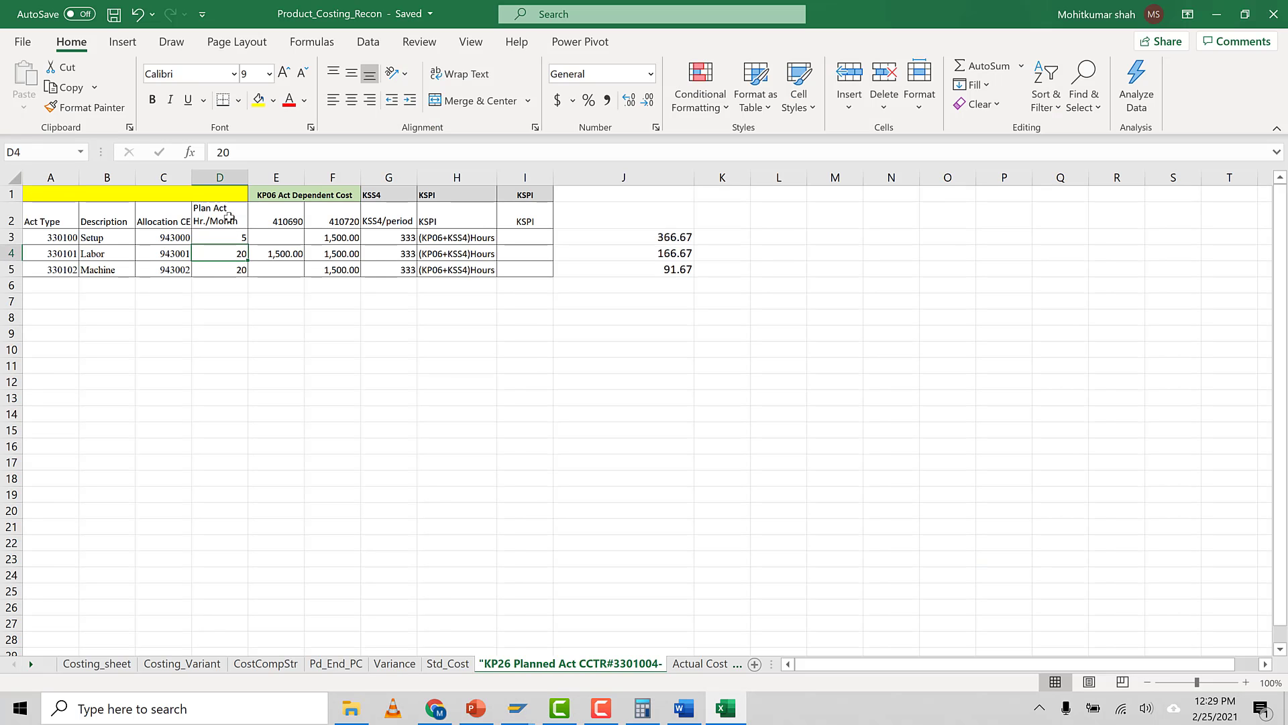
pyautogui.moveTo(232, 236); pyautogui.dragTo(237, 267)
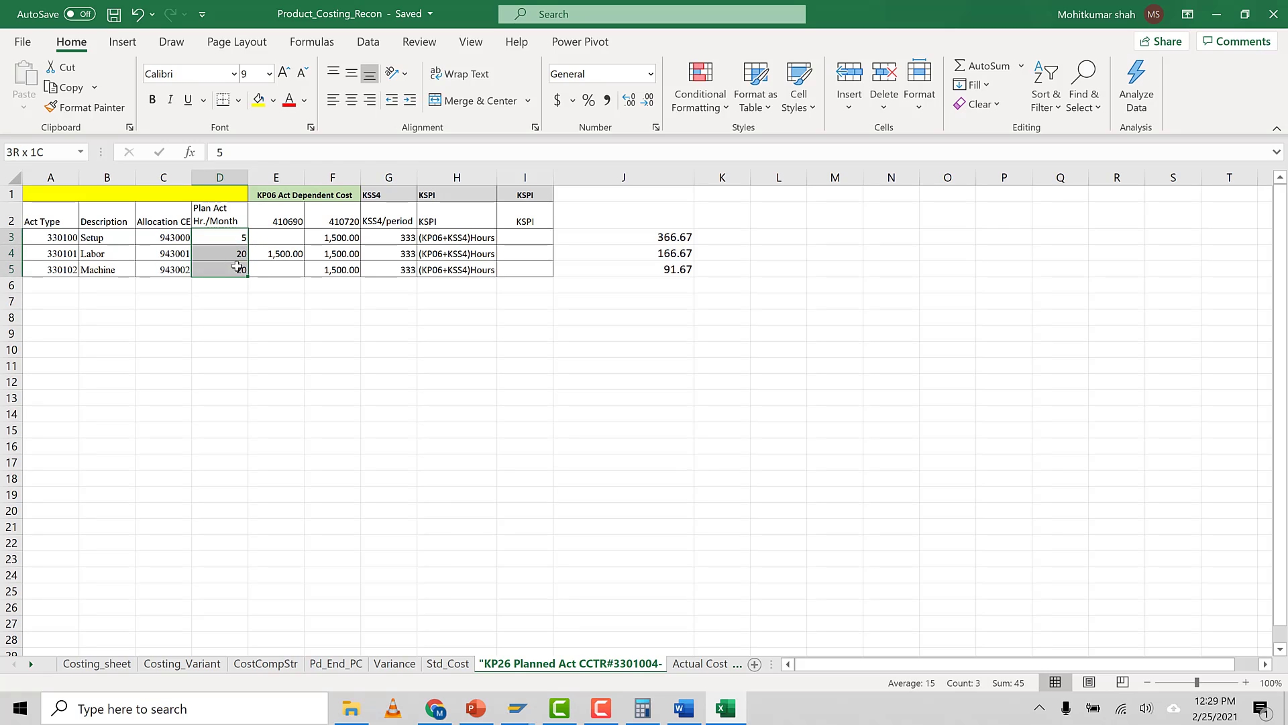
pyautogui.click(304, 194)
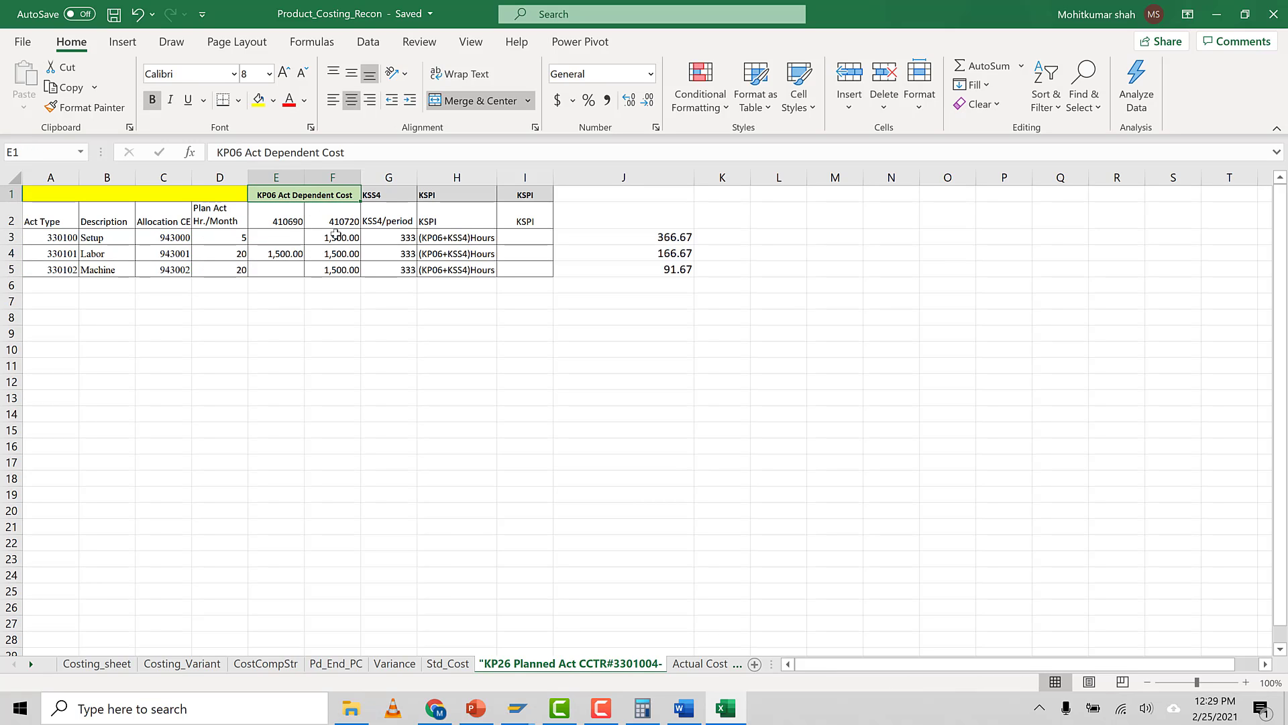
pyautogui.moveTo(288, 219); pyautogui.dragTo(327, 212)
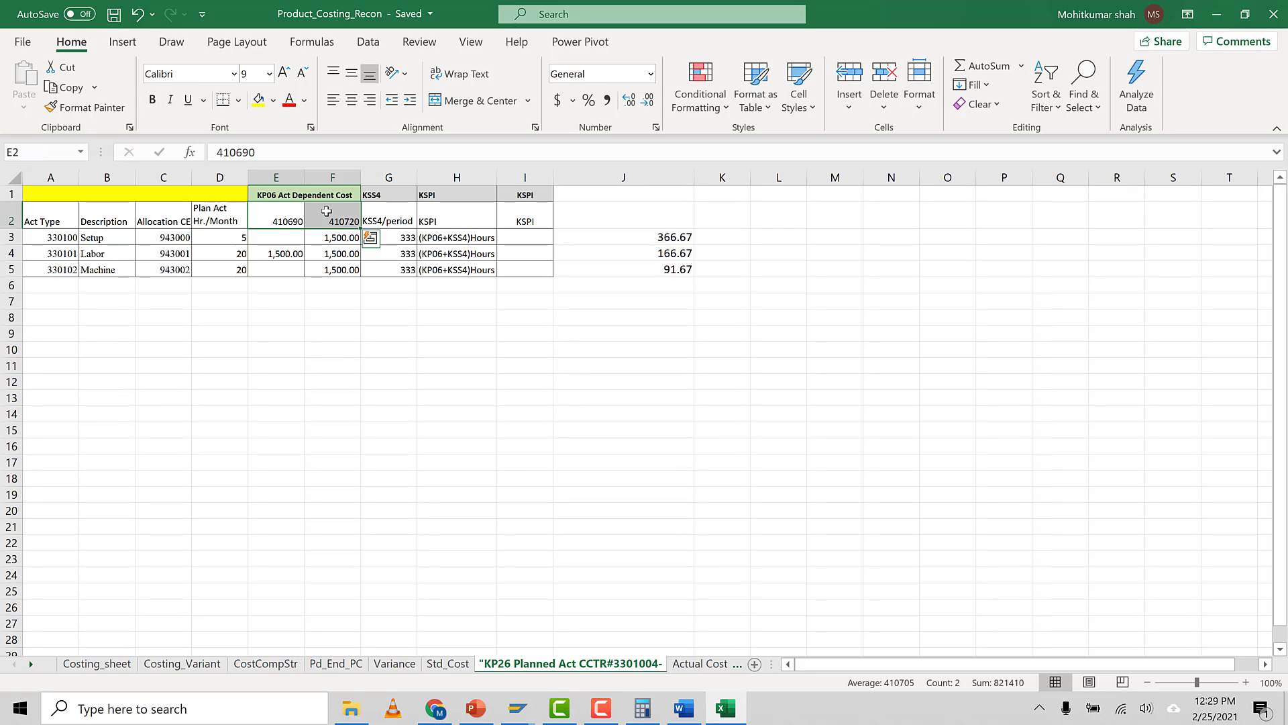
pyautogui.hotkey('ctrl', 'b')
pyautogui.click(318, 318)
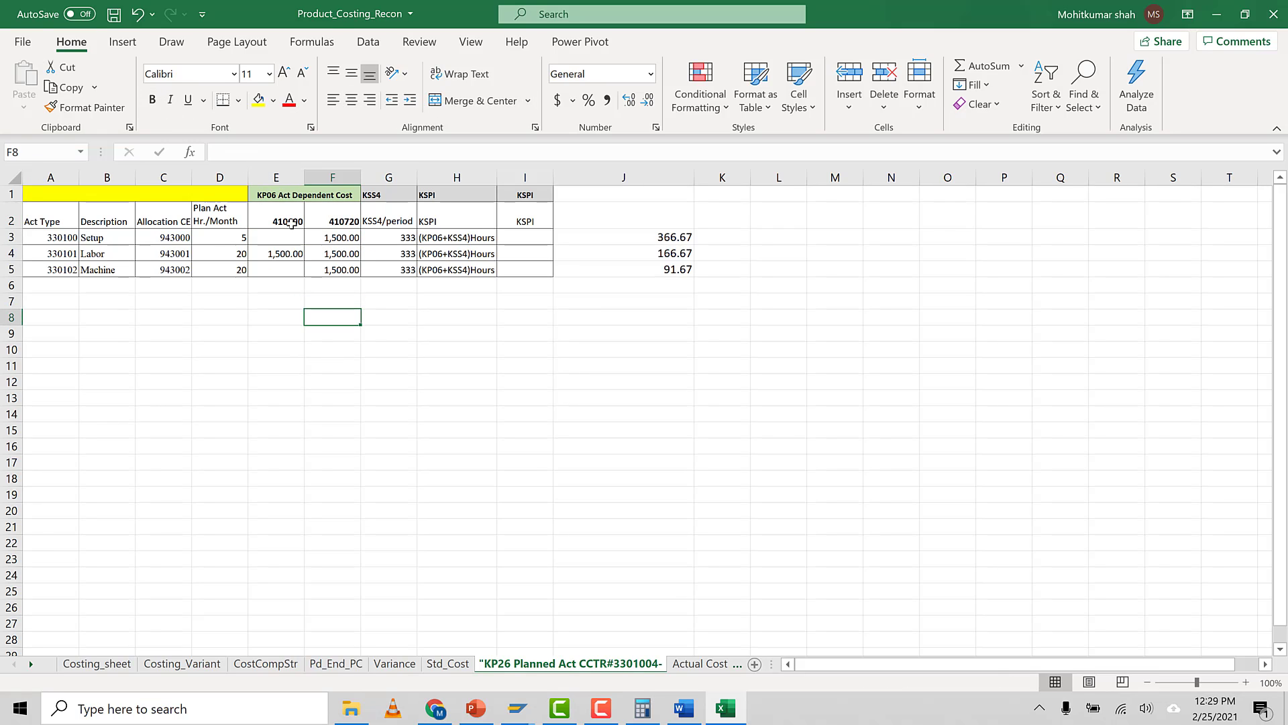
pyautogui.click(280, 220)
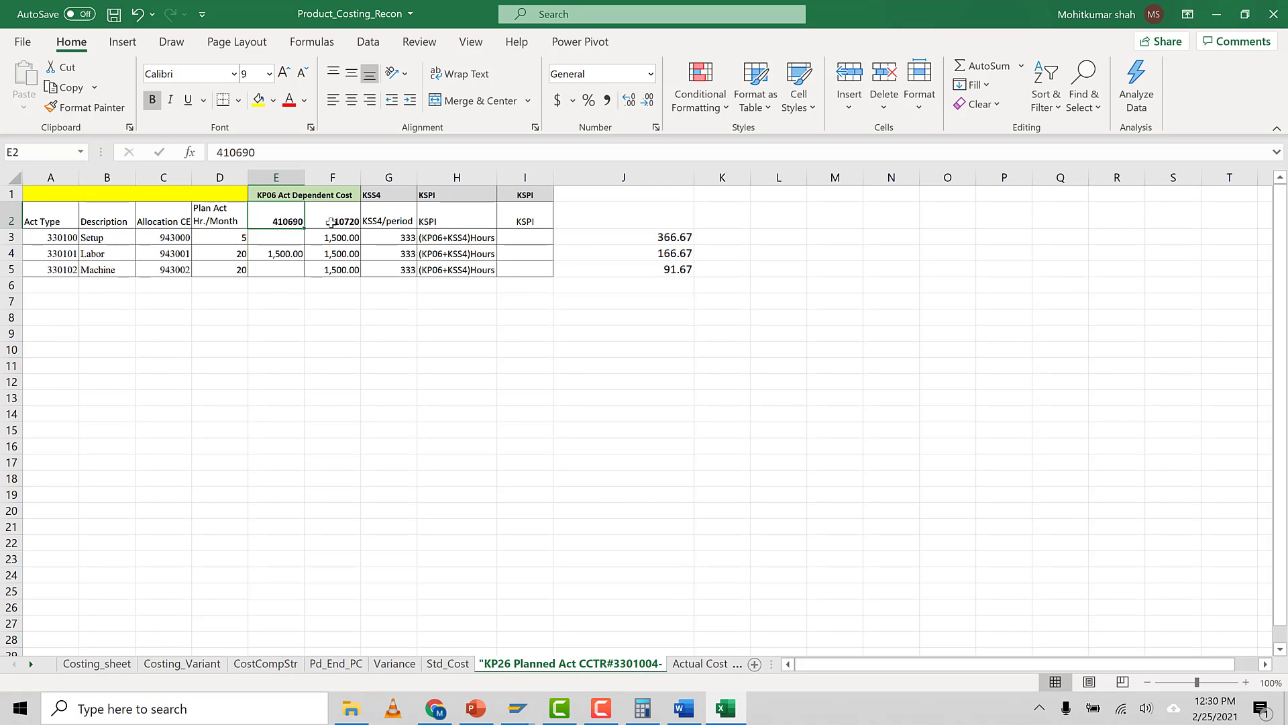
pyautogui.moveTo(299, 221); pyautogui.dragTo(313, 216)
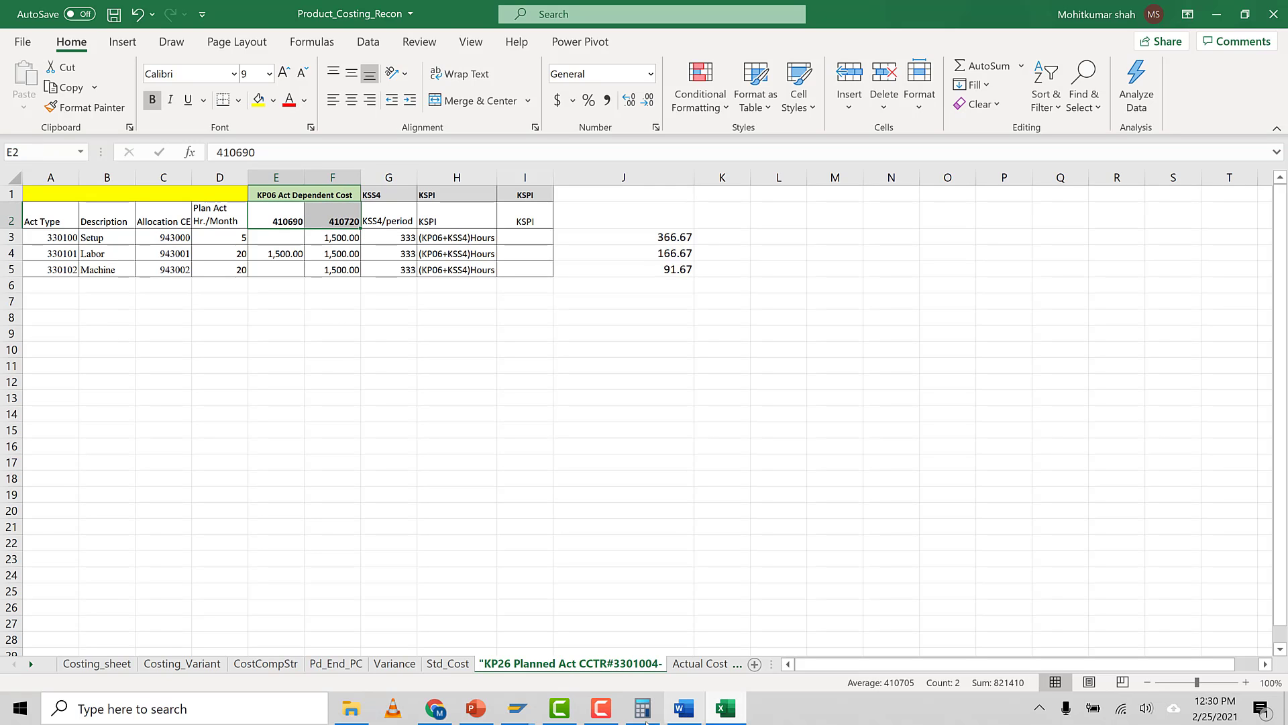
# Return to cost element/activity input planning for cost elements 410690 to 410720 and review the plan fixed costs
pyautogui.moveTo(518, 708)
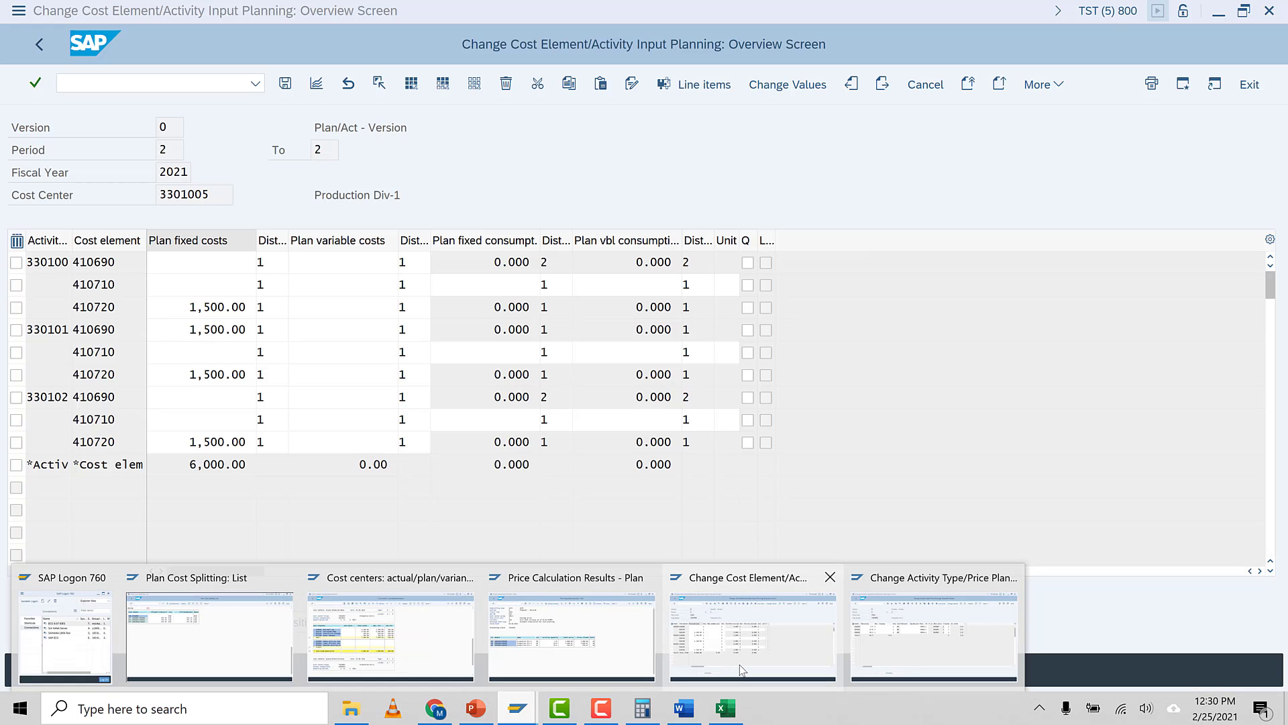
pyautogui.click(785, 671)
pyautogui.click(43, 44)
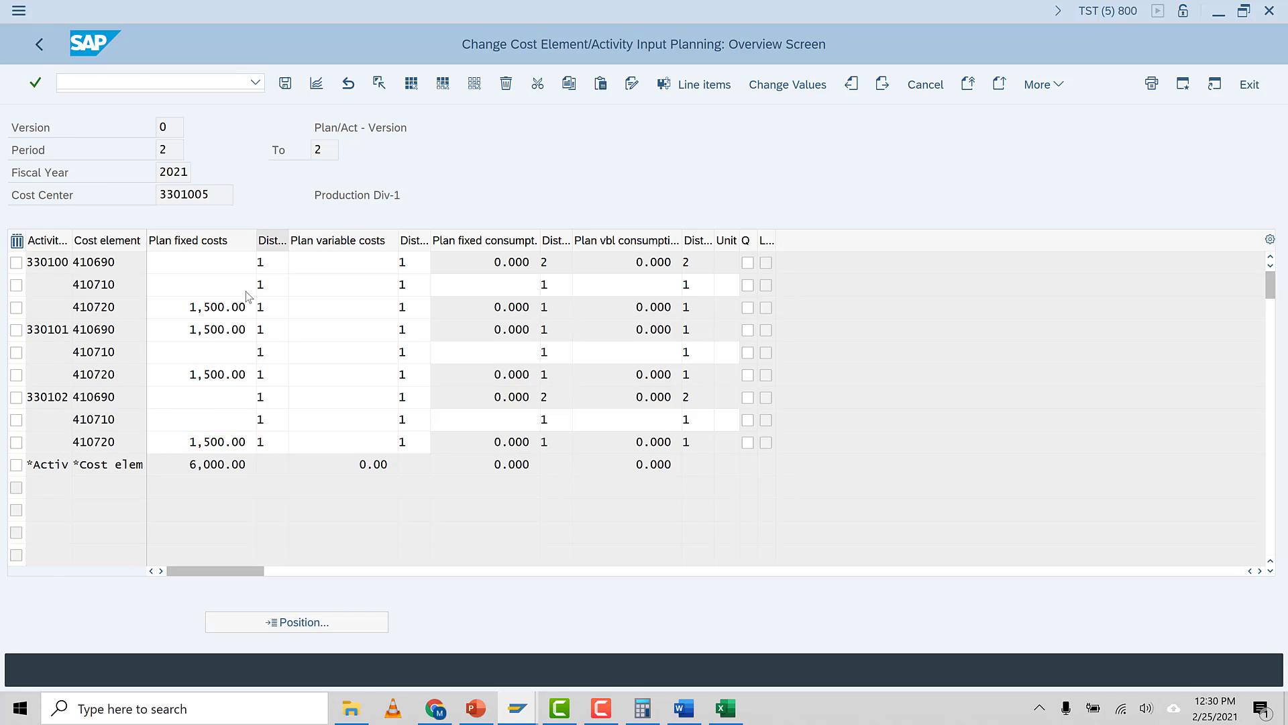
pyautogui.click(177, 195)
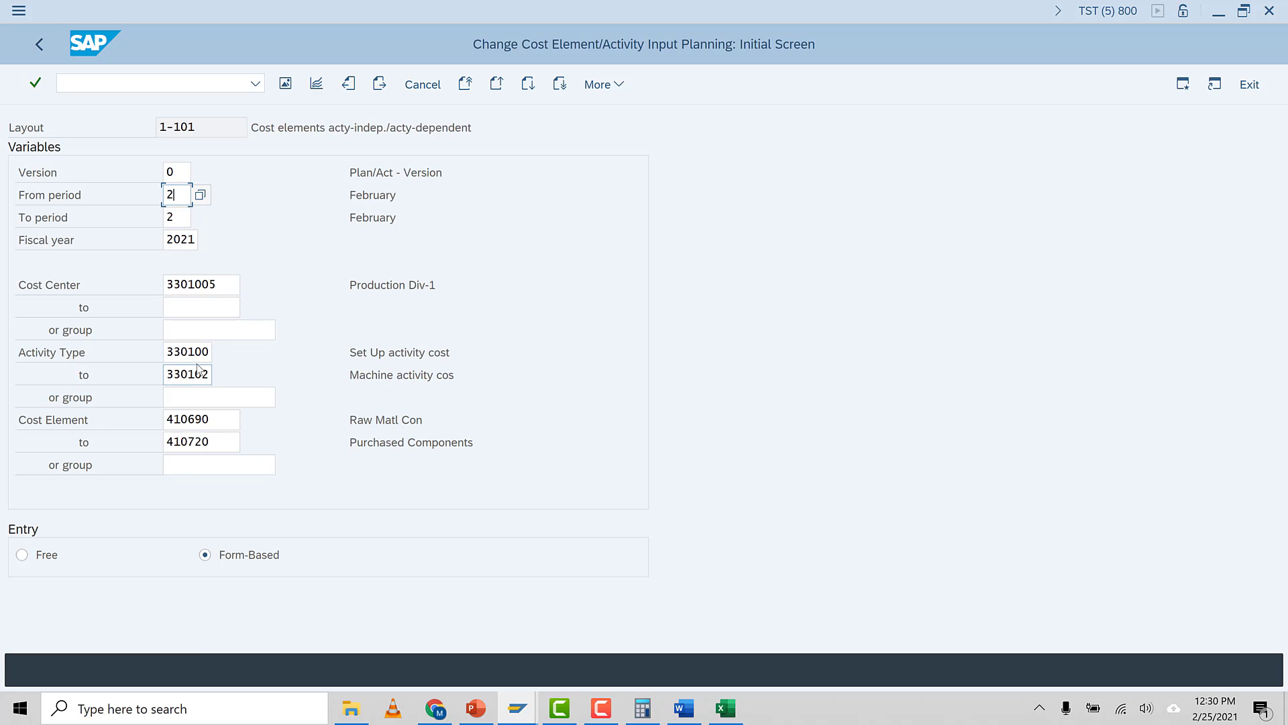
pyautogui.click(221, 428)
pyautogui.click(231, 442)
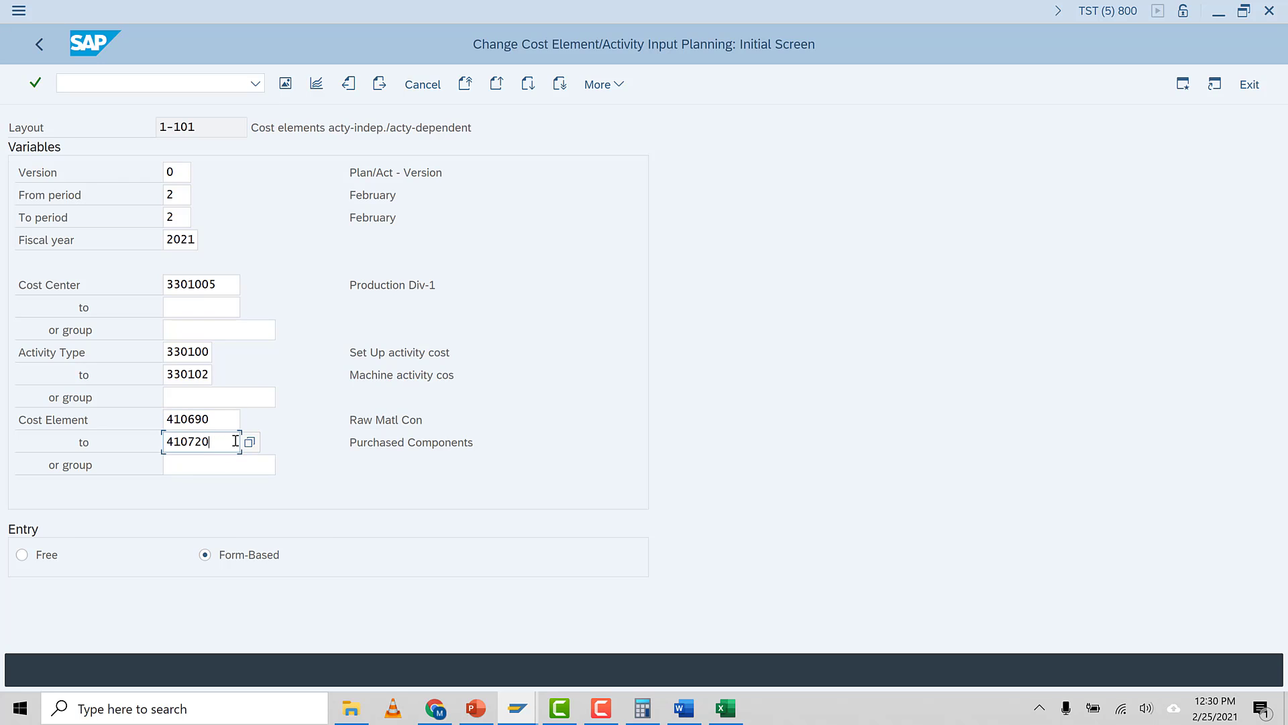
pyautogui.click(285, 83)
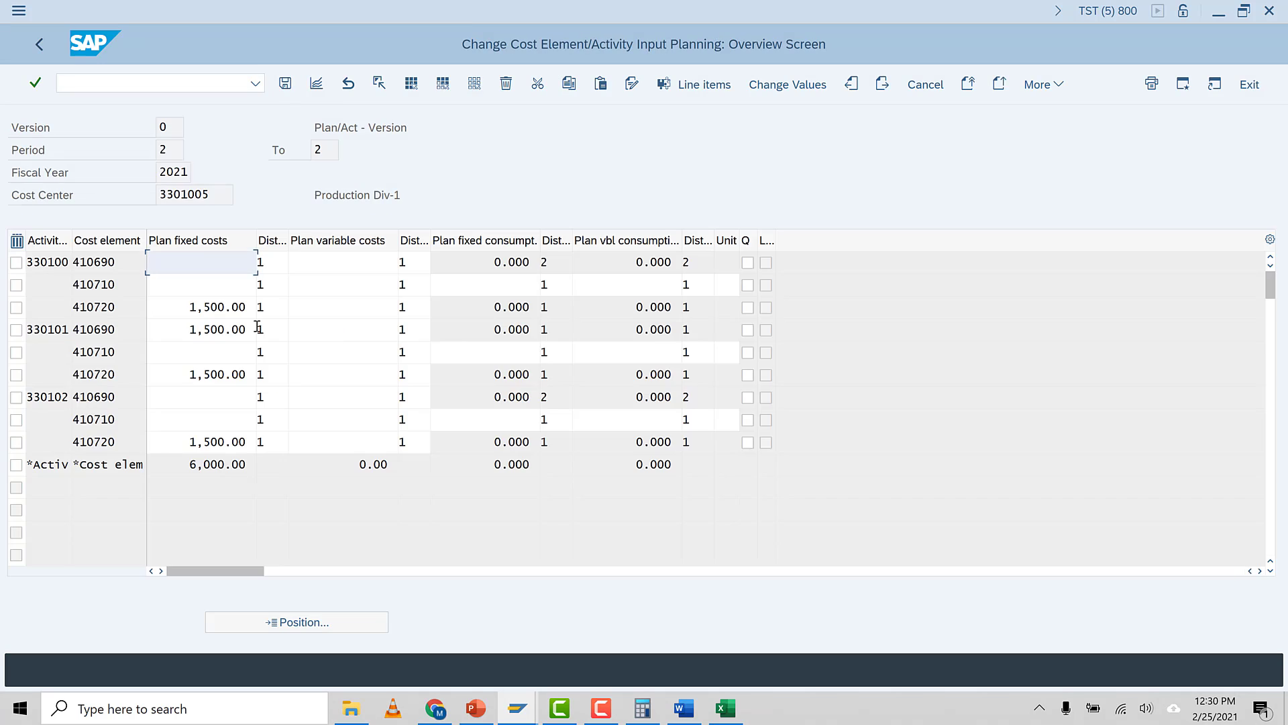
pyautogui.click(184, 307)
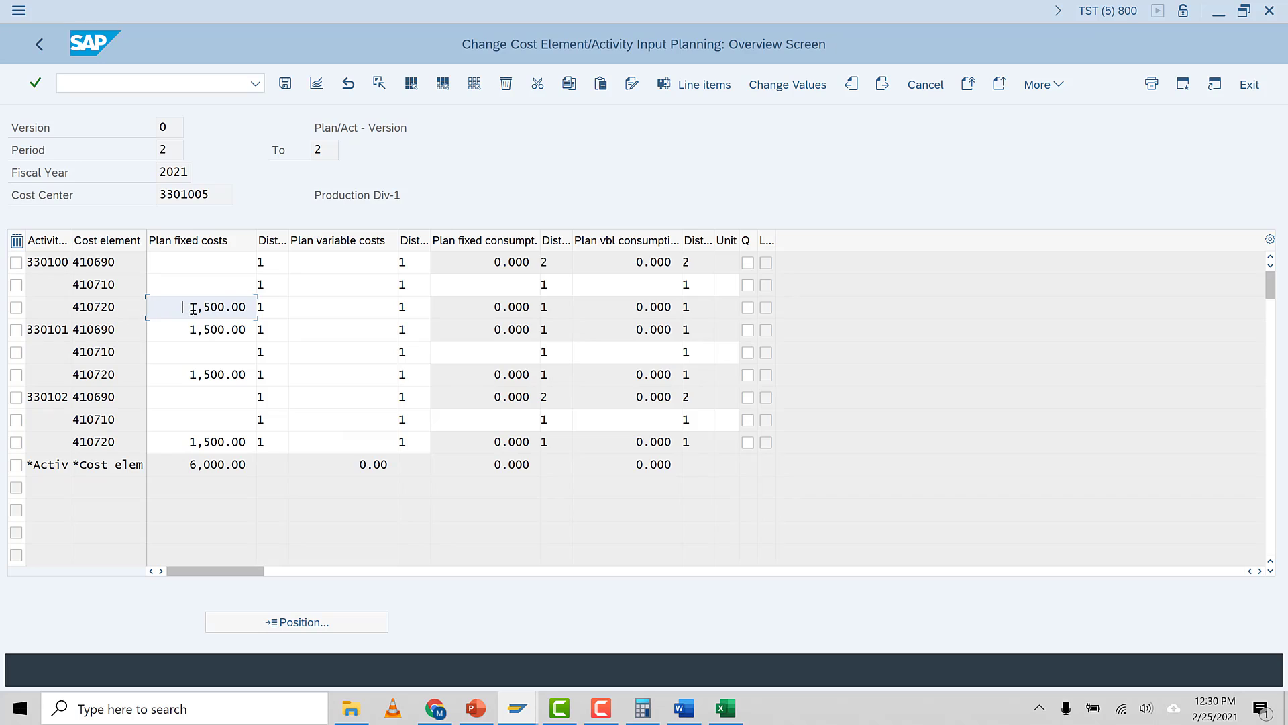
pyautogui.moveTo(190, 309); pyautogui.dragTo(250, 308)
# Compare the workbook's cost element columns with the plan fixed costs of each activity type in the planning overview
pyautogui.click(725, 708)
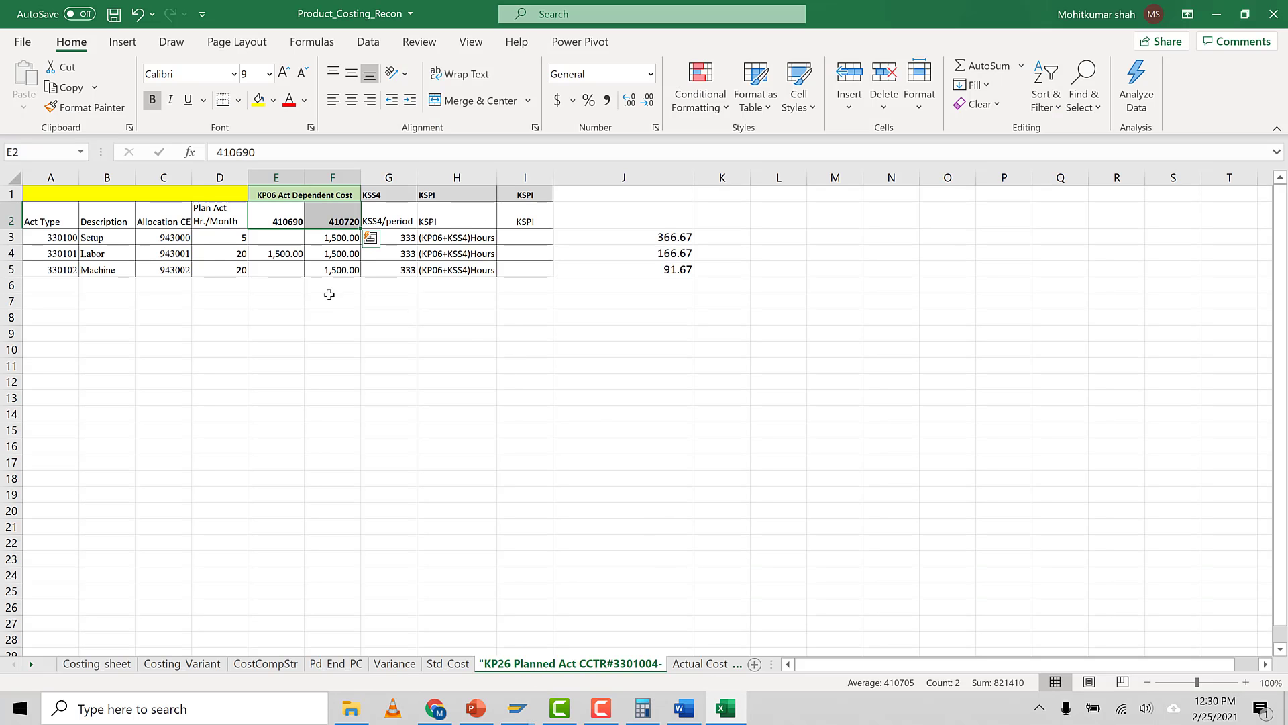
pyautogui.click(340, 220)
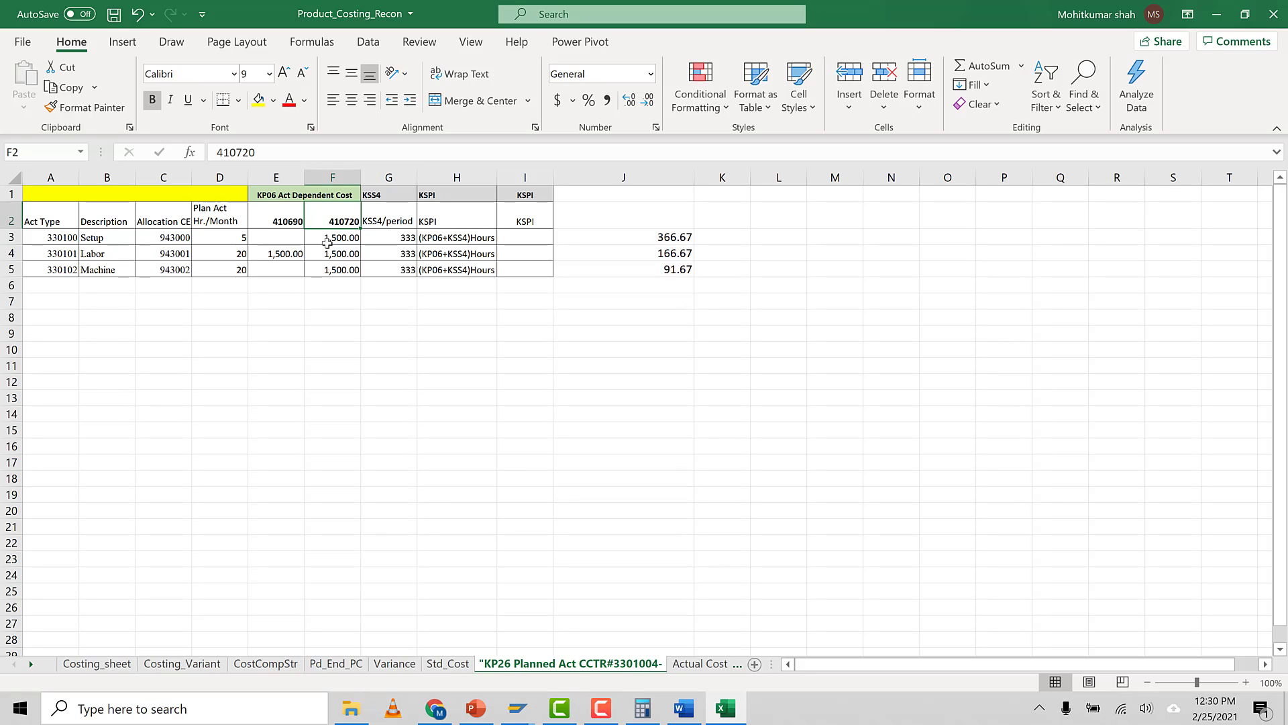
pyautogui.click(64, 240)
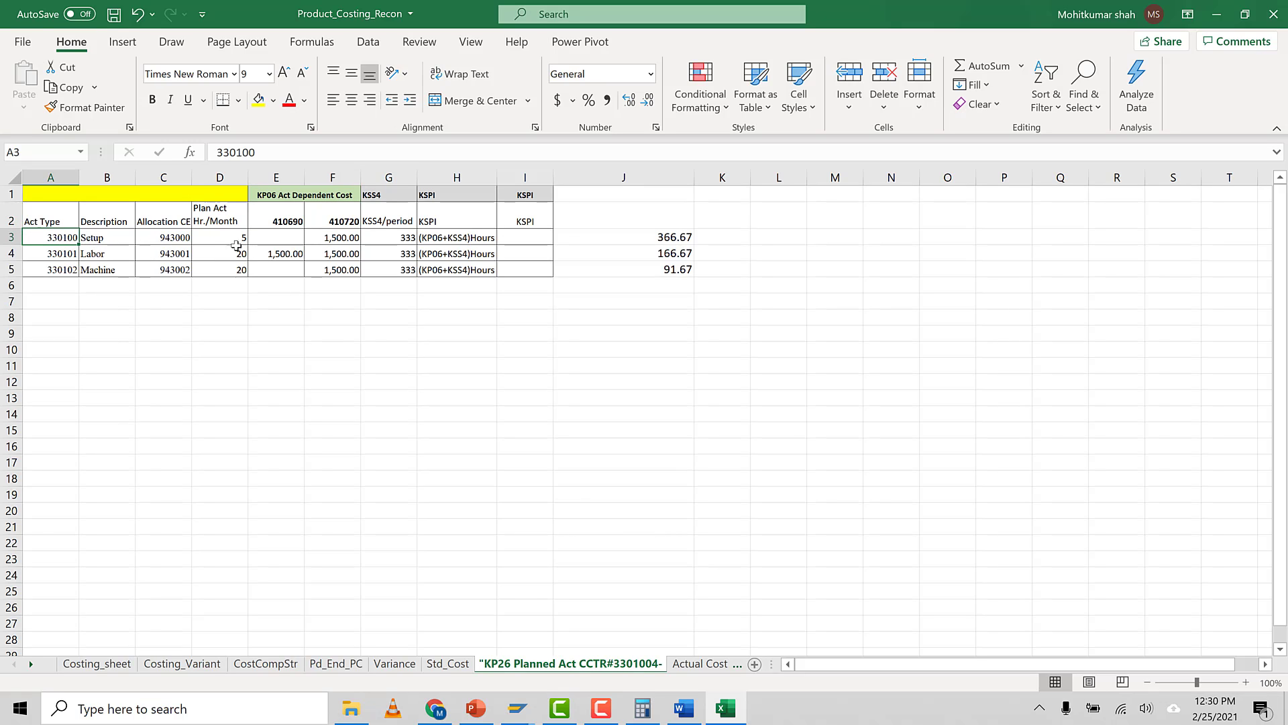
pyautogui.click(332, 239)
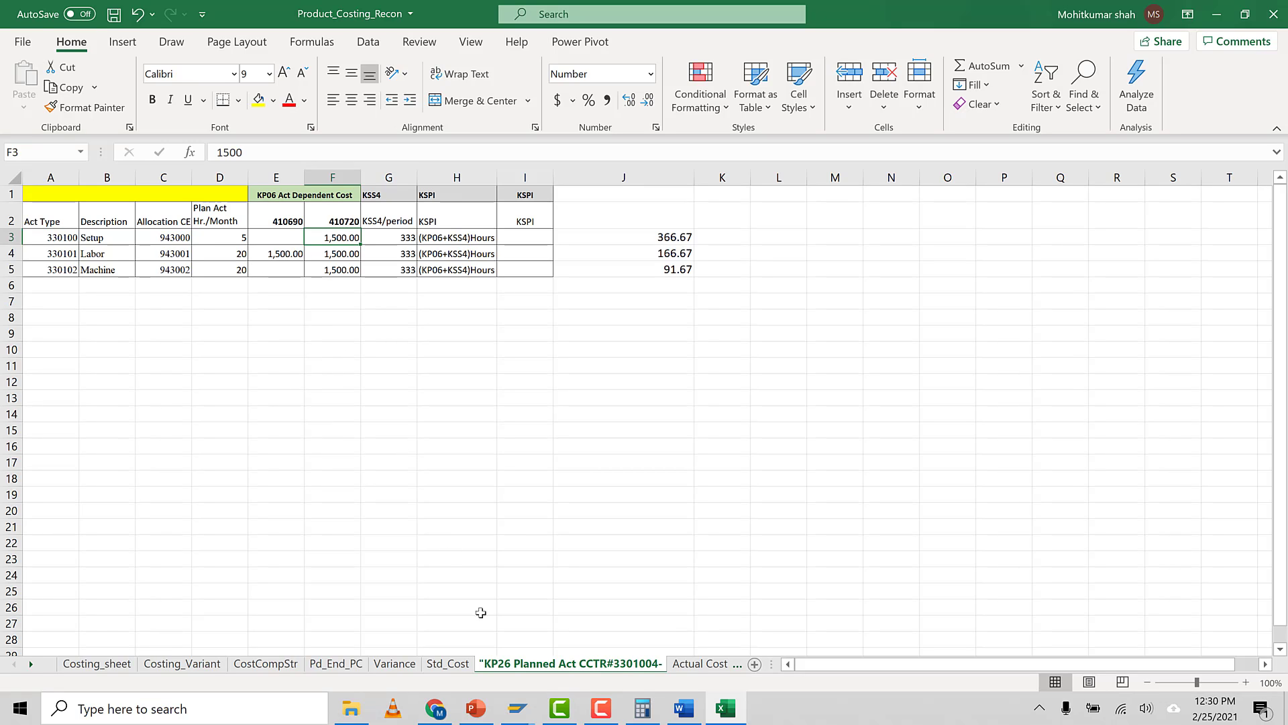
pyautogui.click(535, 709)
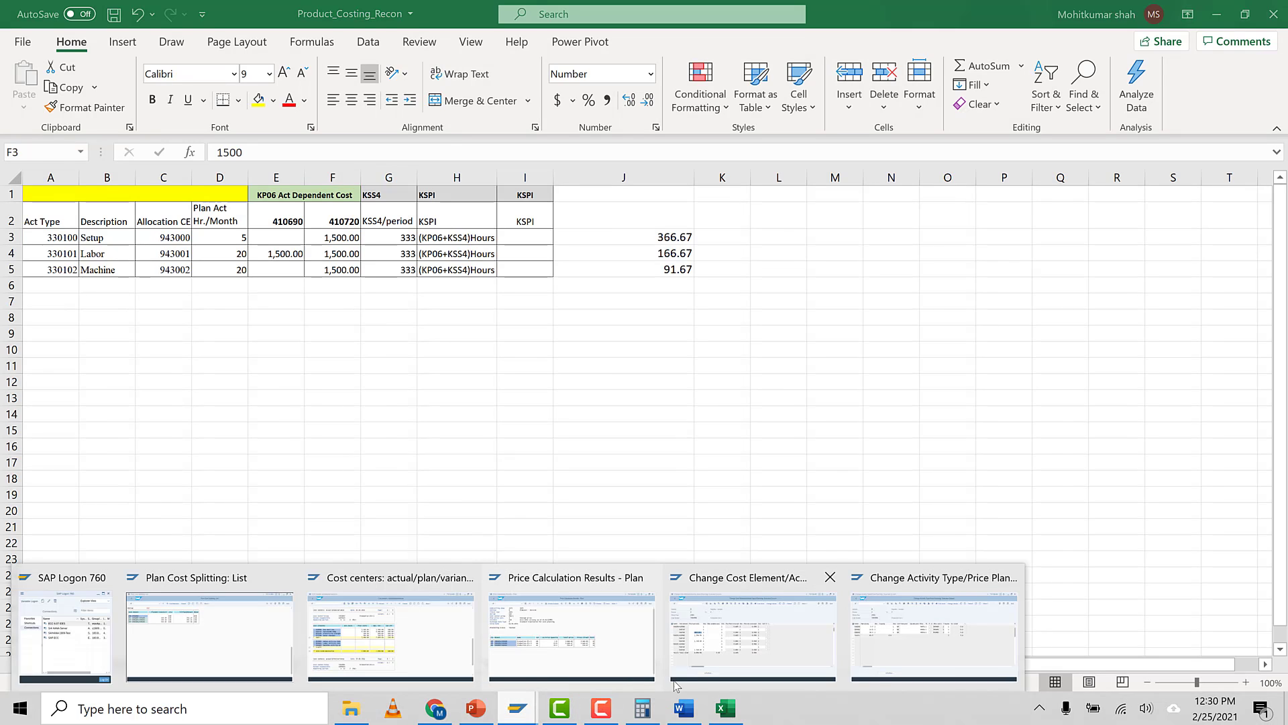
pyautogui.click(825, 577)
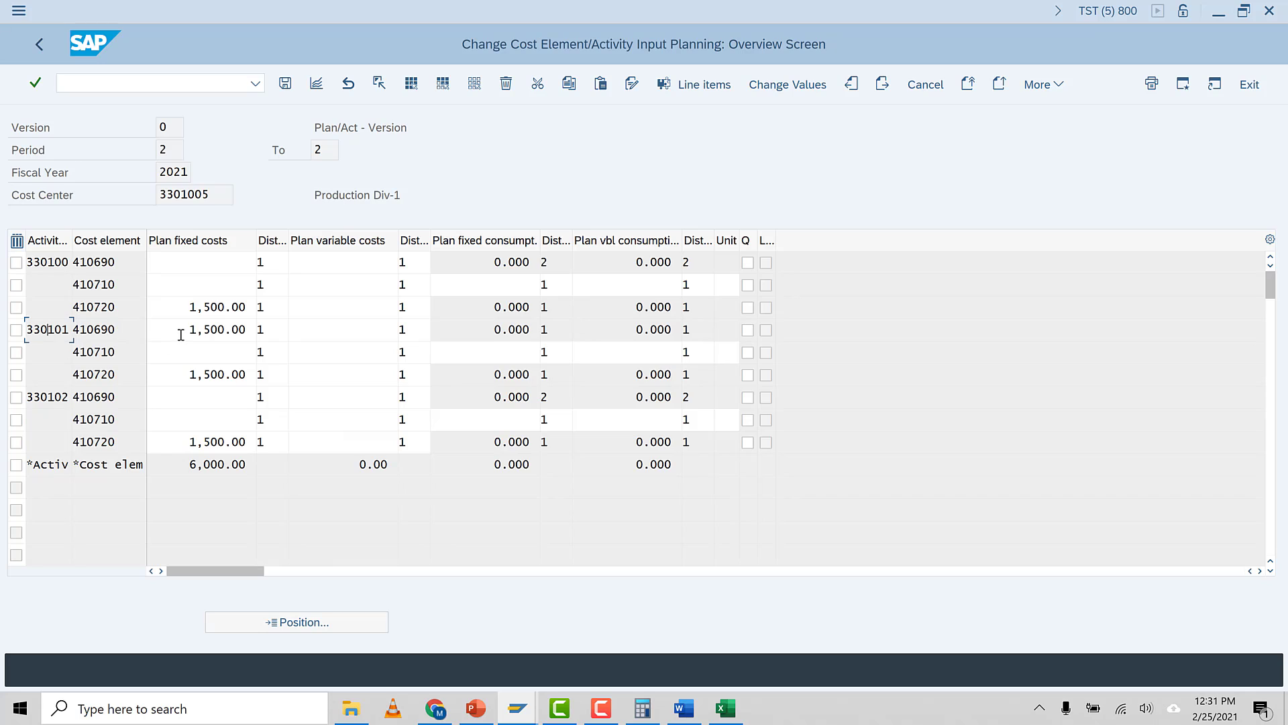
pyautogui.moveTo(181, 334); pyautogui.dragTo(258, 337)
pyautogui.click(113, 366)
pyautogui.moveTo(180, 376); pyautogui.dragTo(251, 380)
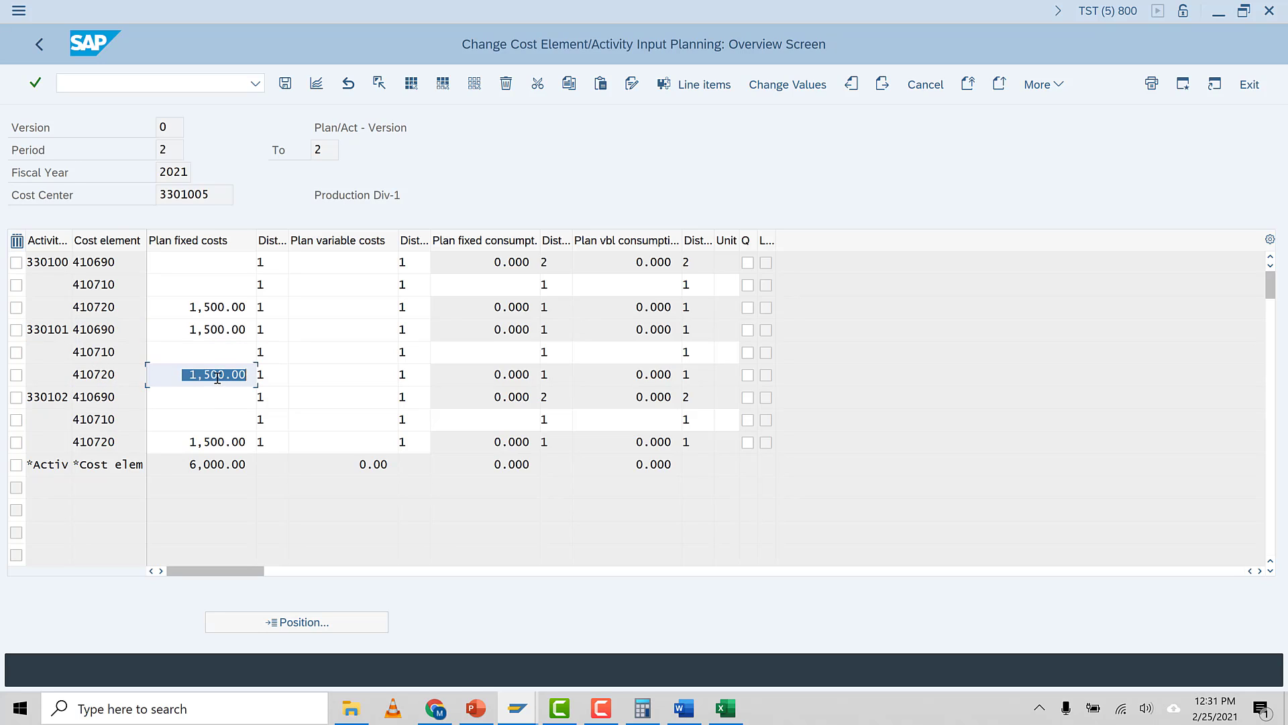
pyautogui.click(220, 379)
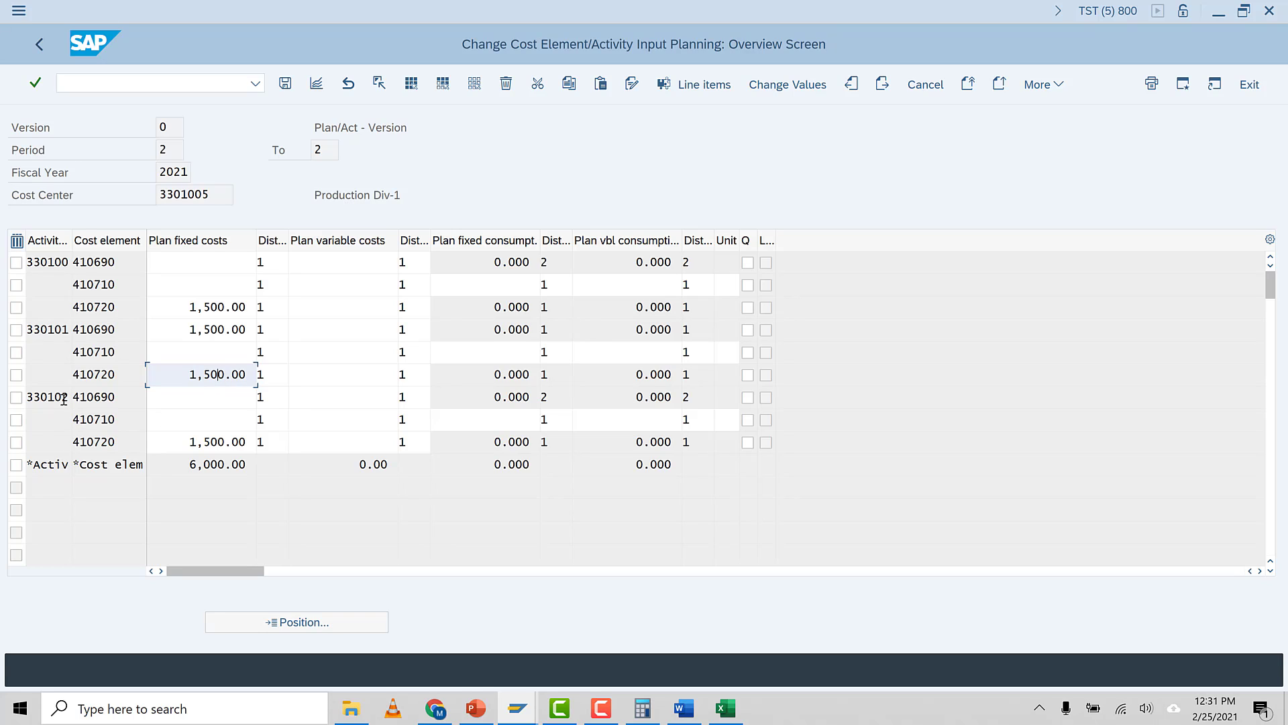
pyautogui.click(127, 450)
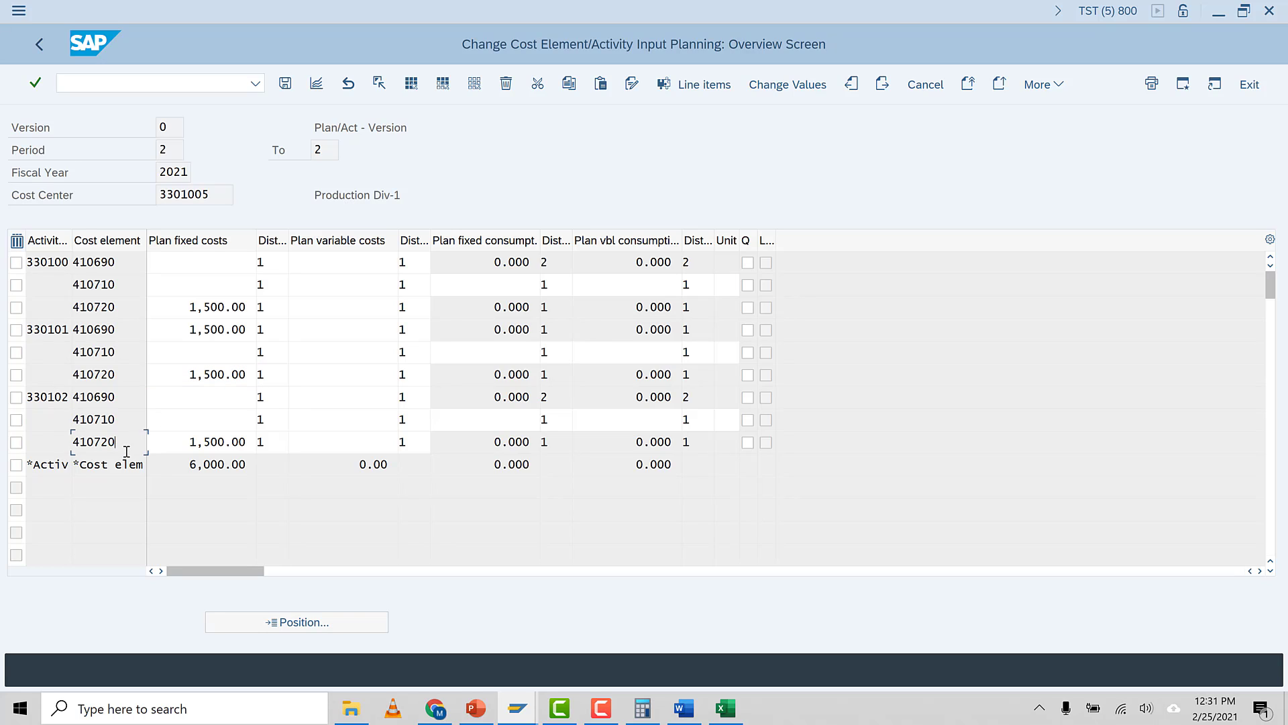
pyautogui.moveTo(179, 442); pyautogui.dragTo(249, 443)
# Compare the plan cost splitting list and price calculation results with the workbook's KSS4 and KSPI columns and price formula
pyautogui.click(725, 708)
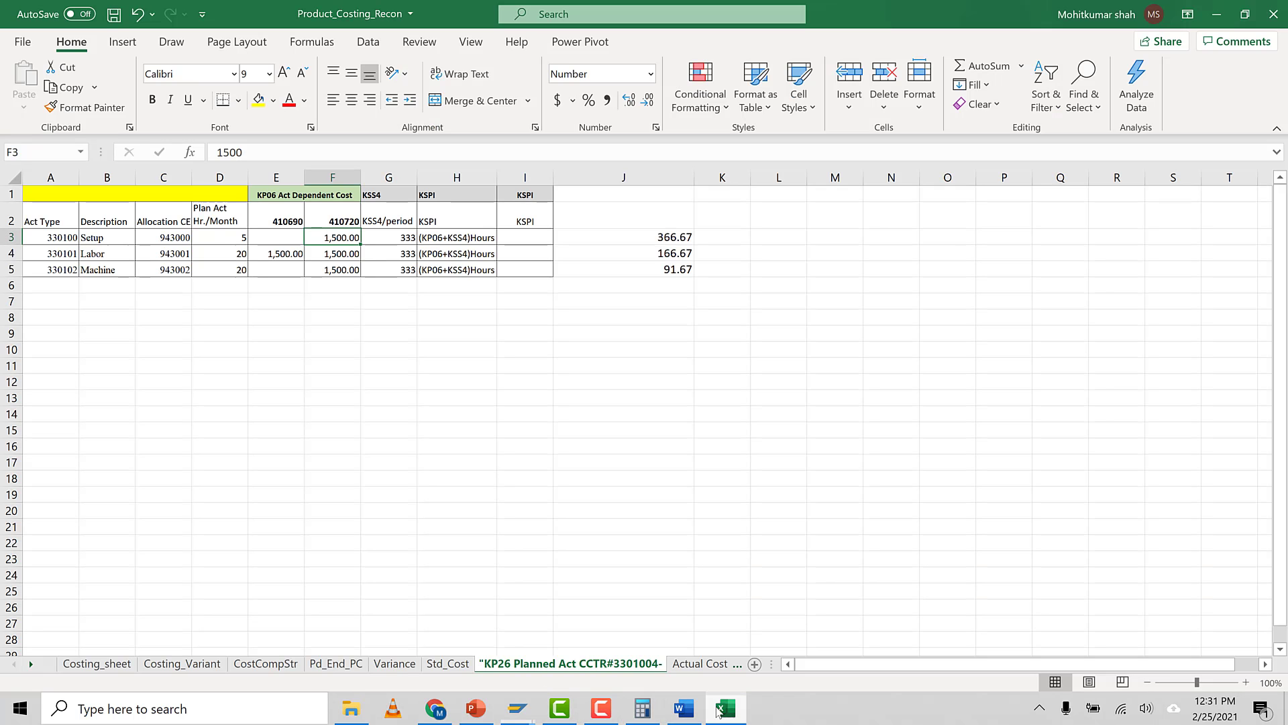
pyautogui.click(296, 319)
pyautogui.click(60, 267)
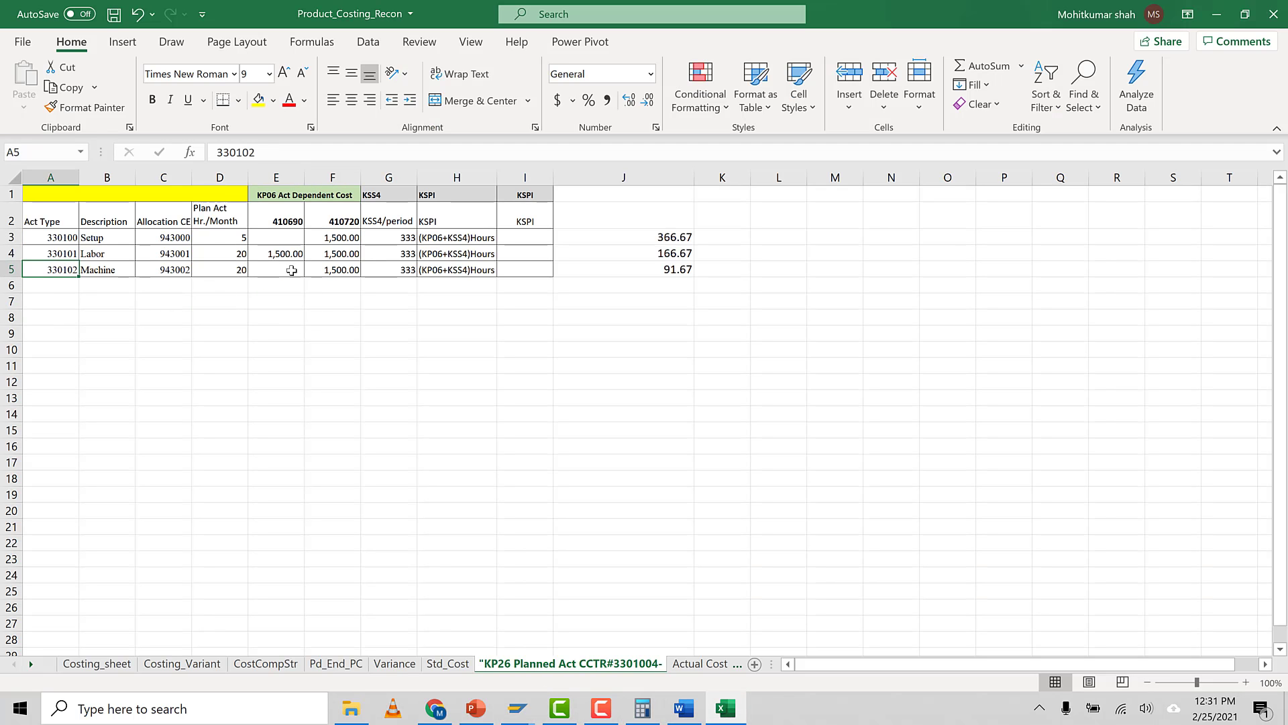
pyautogui.click(340, 271)
pyautogui.click(388, 430)
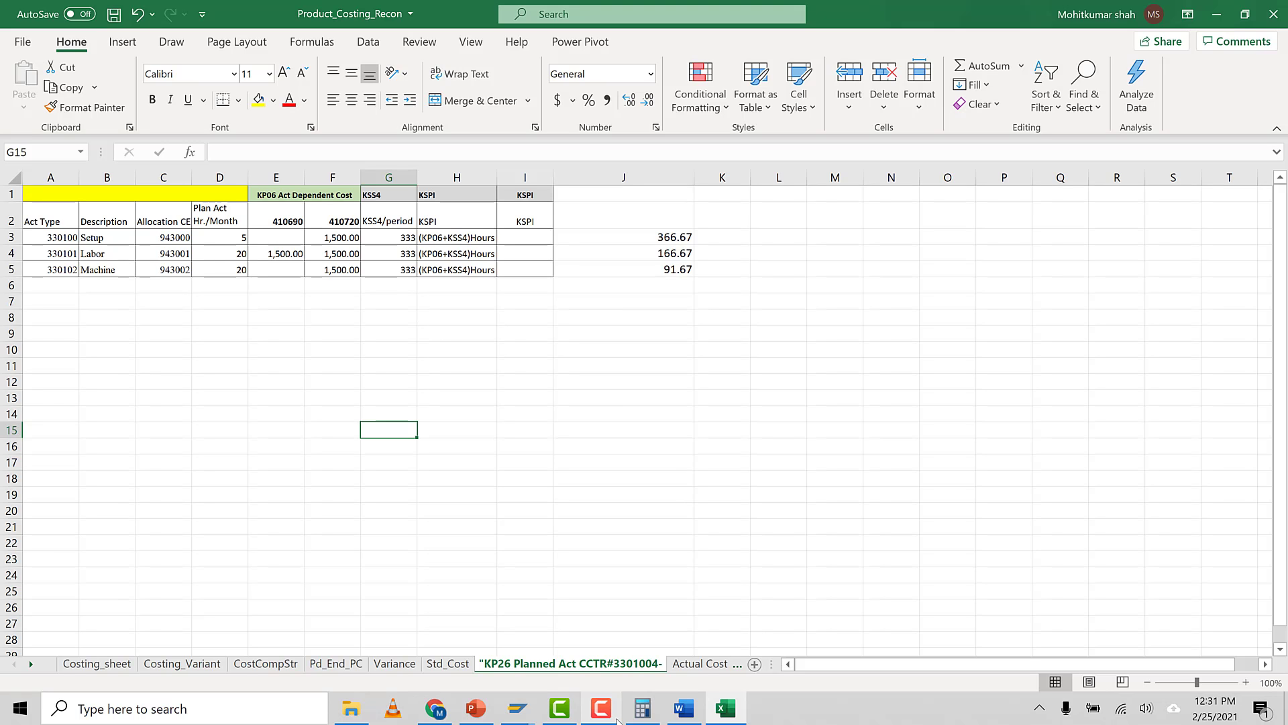
pyautogui.moveTo(517, 708)
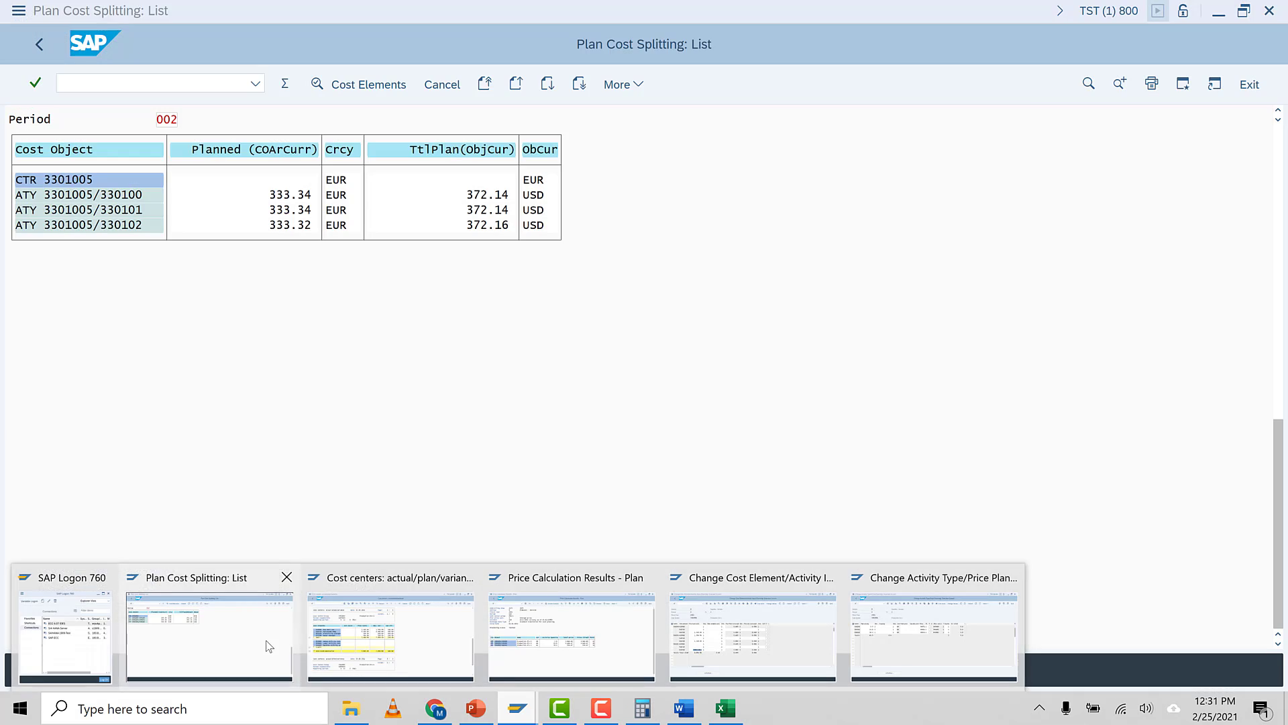
pyautogui.click(265, 645)
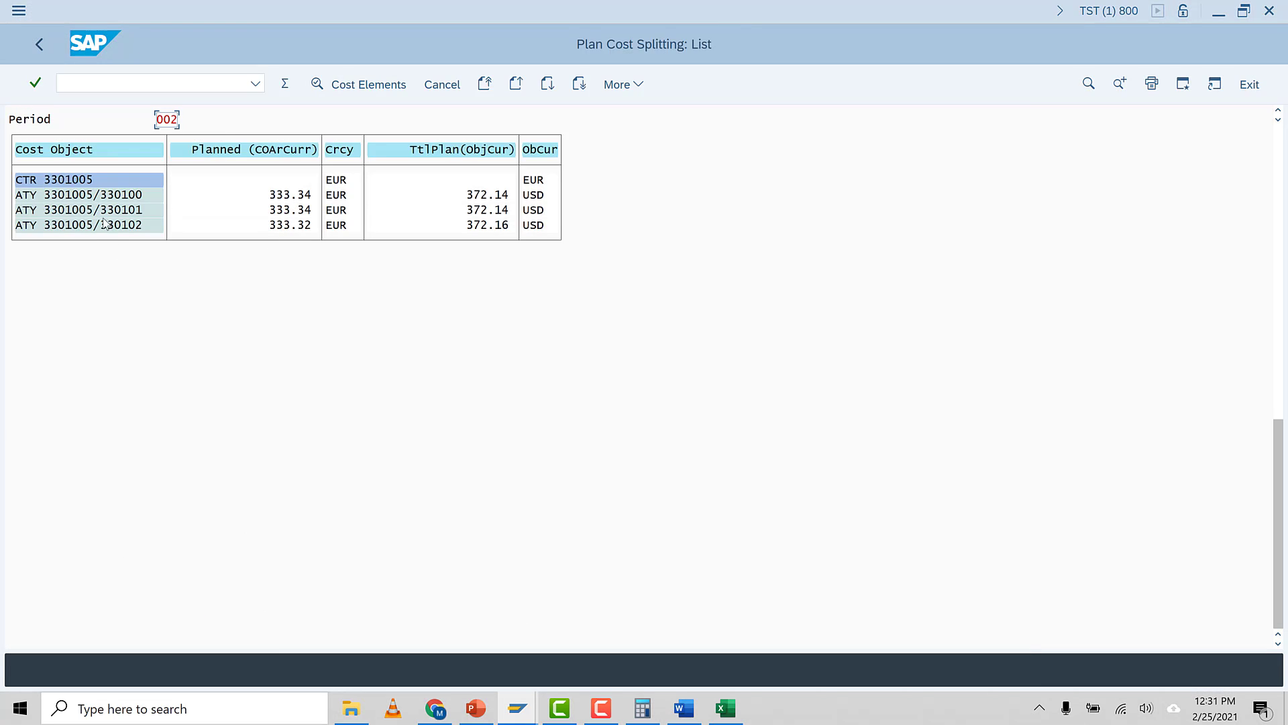
pyautogui.click(725, 709)
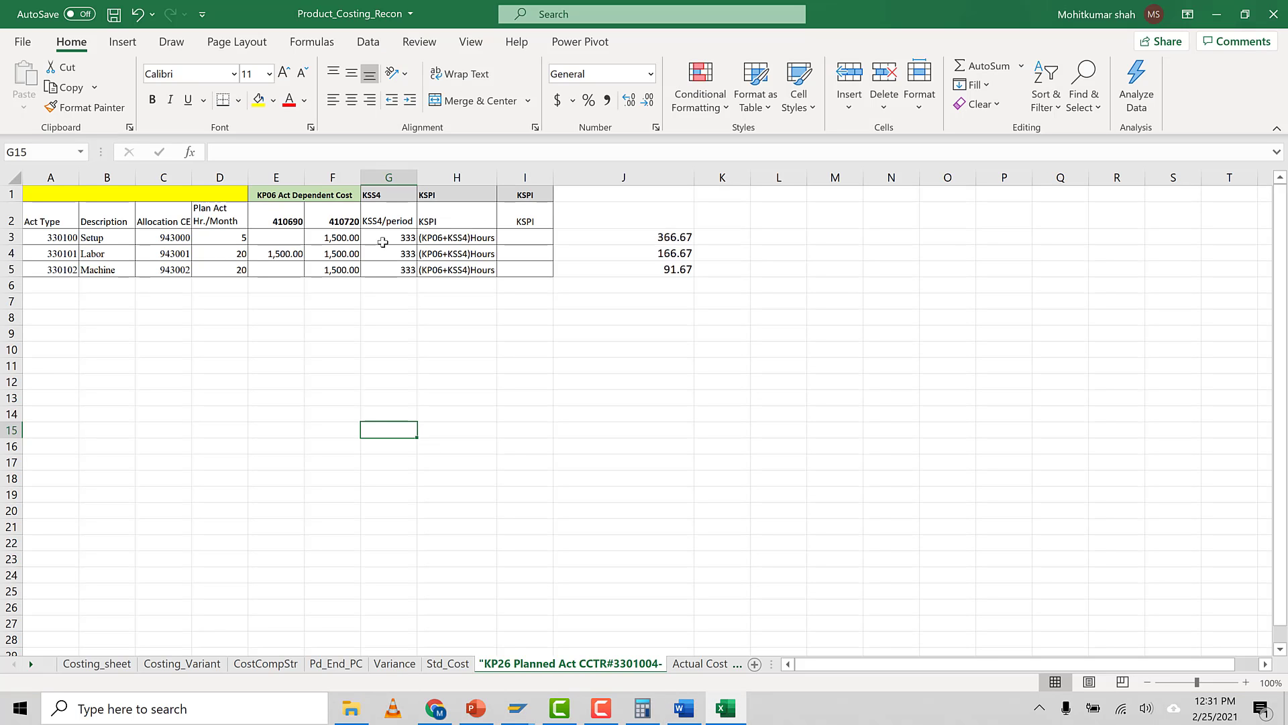
pyautogui.click(439, 240)
pyautogui.press('Up')
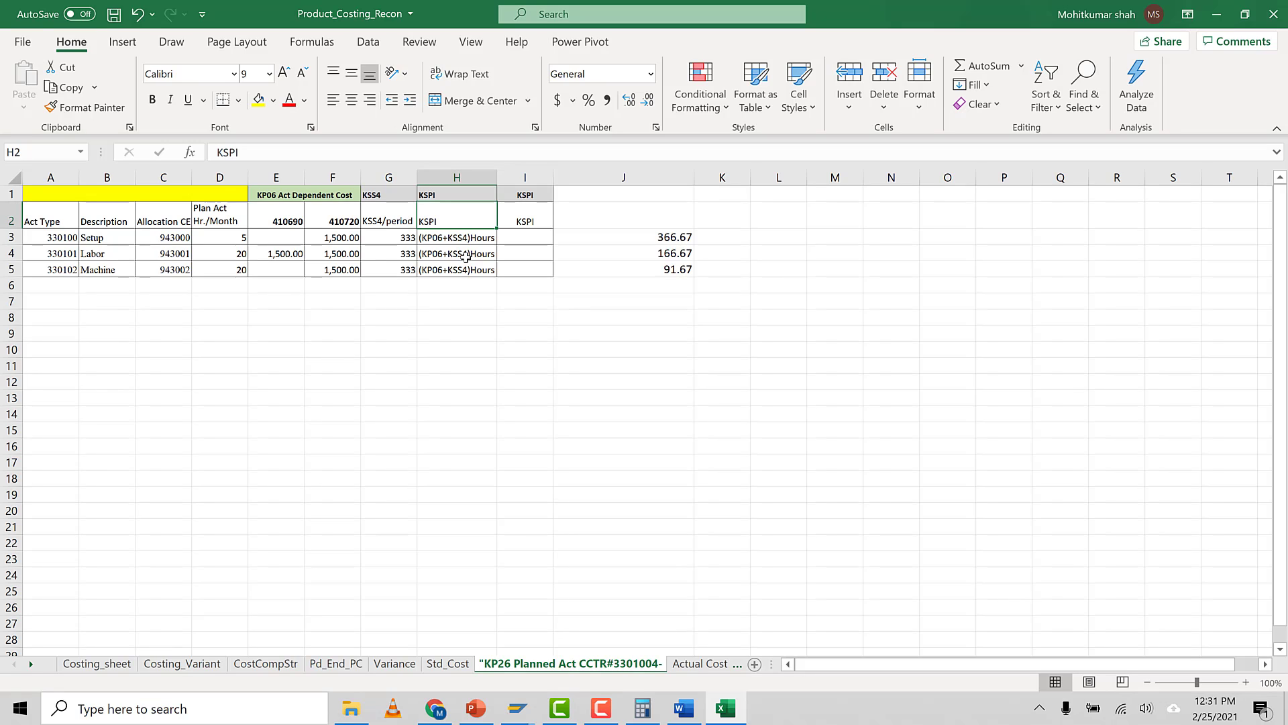
pyautogui.click(660, 238)
pyautogui.moveTo(522, 709)
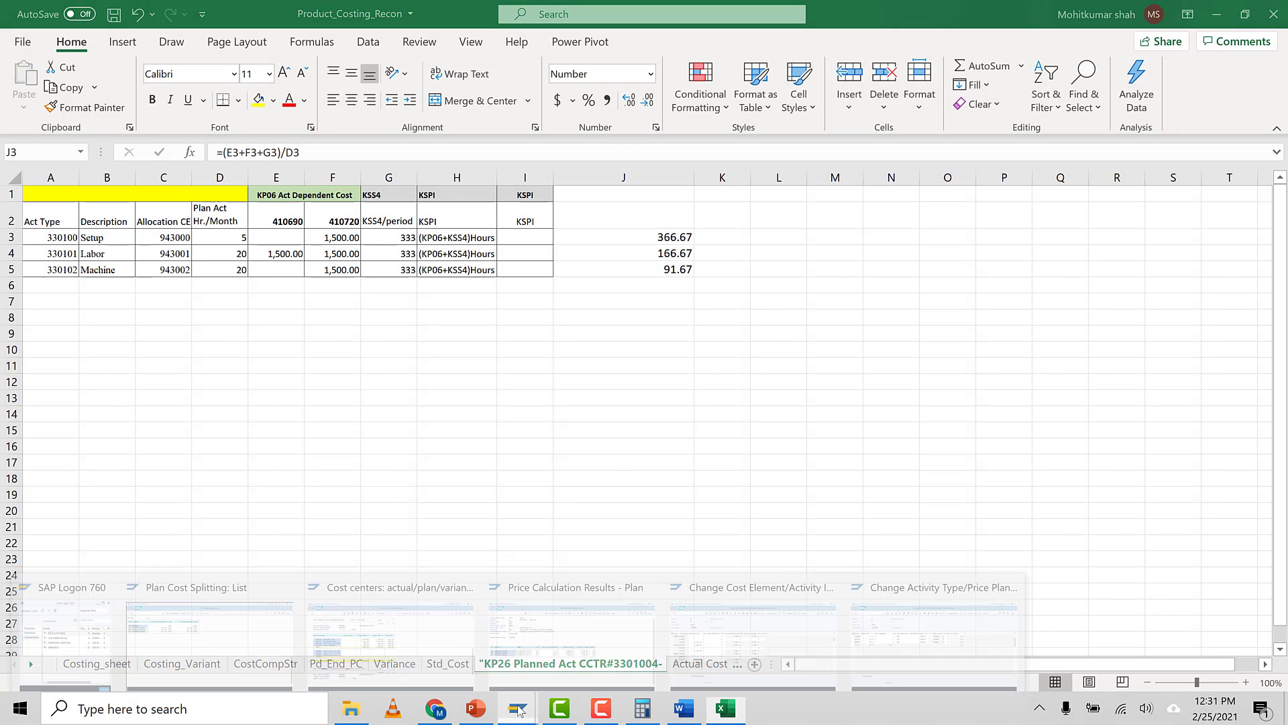
pyautogui.click(593, 657)
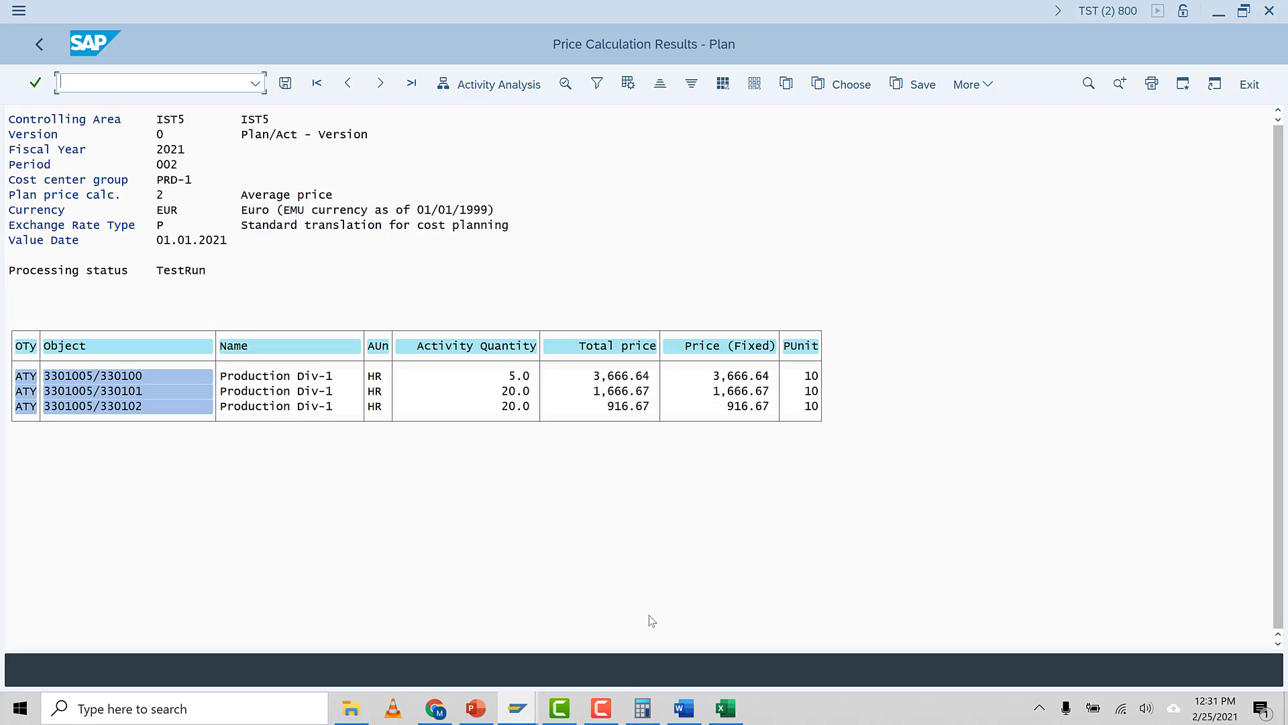
# Compare the workbook's KSPI price formulas, cost columns and plan hours with the plan price calculation results
pyautogui.click(725, 709)
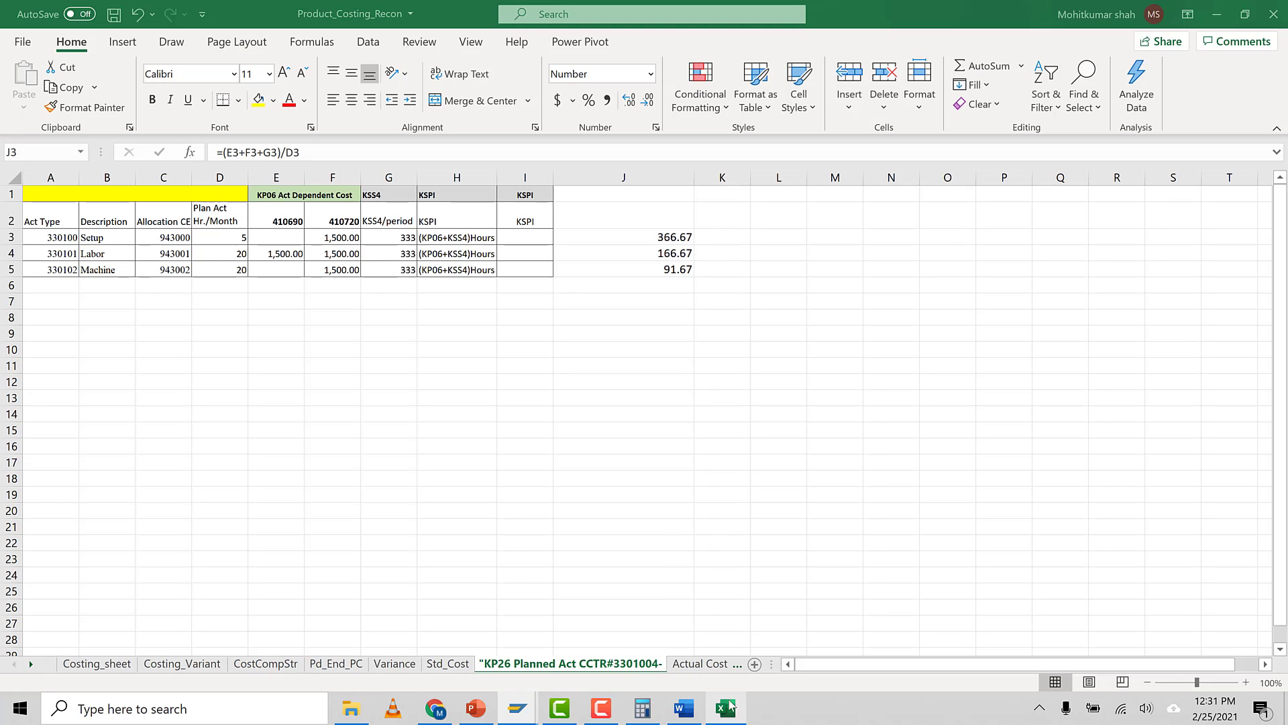
pyautogui.click(660, 255)
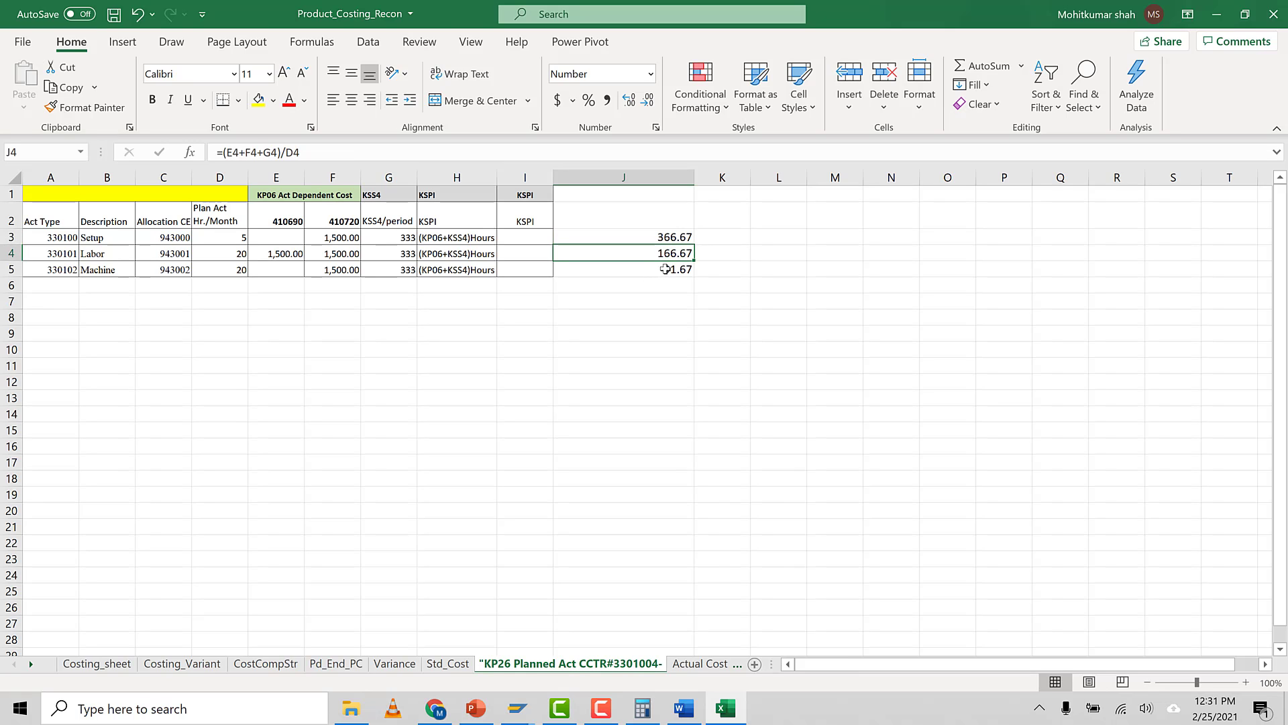
pyautogui.click(534, 713)
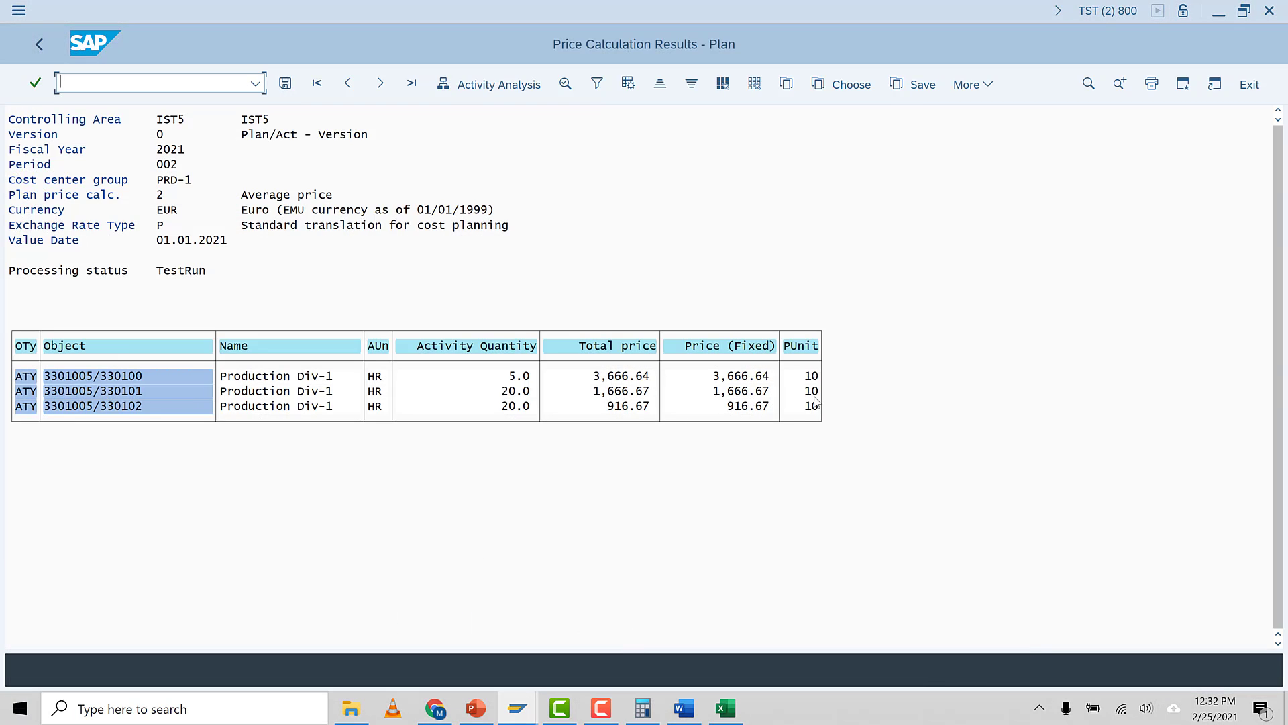
pyautogui.click(725, 708)
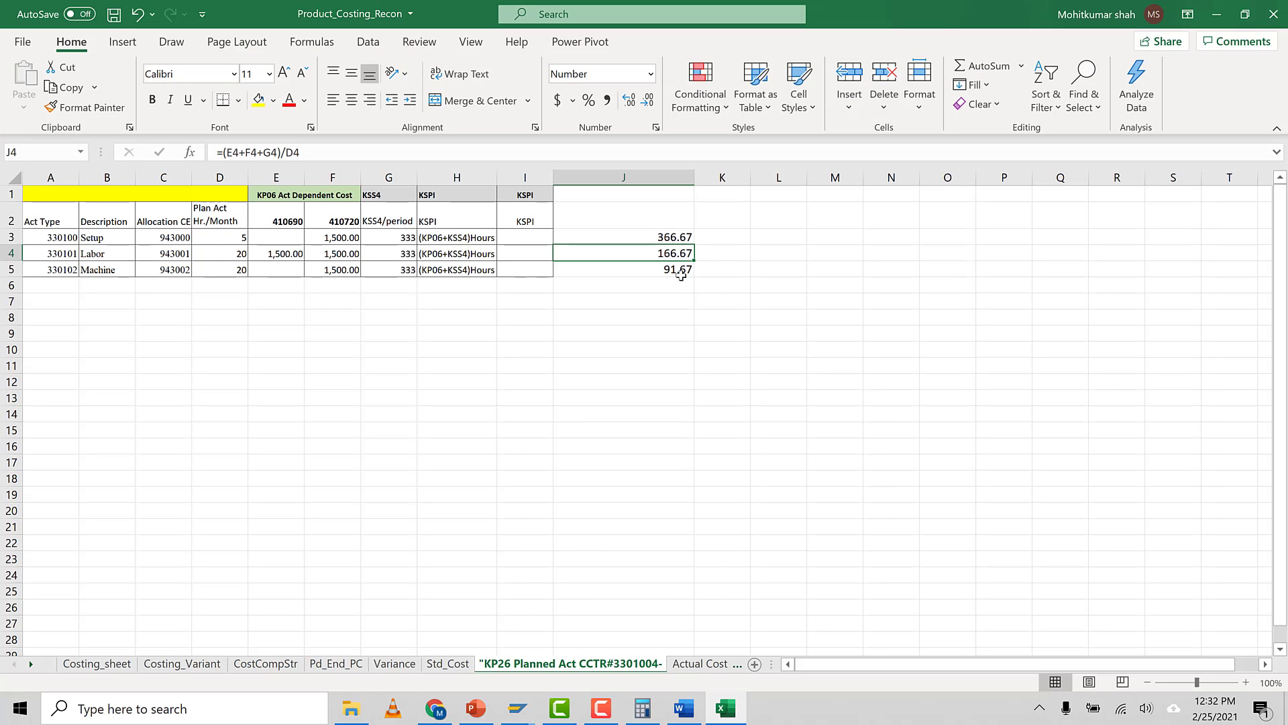
pyautogui.click(636, 235)
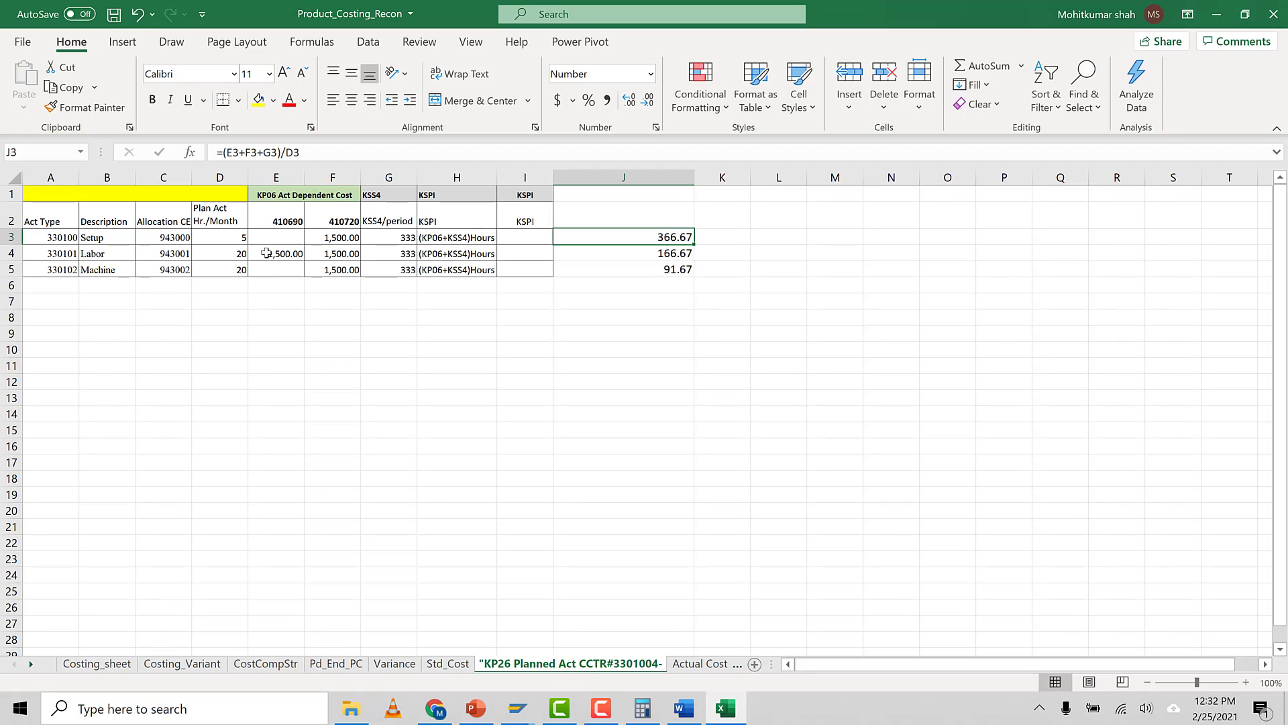
pyautogui.moveTo(263, 233); pyautogui.dragTo(334, 236)
pyautogui.click(386, 237)
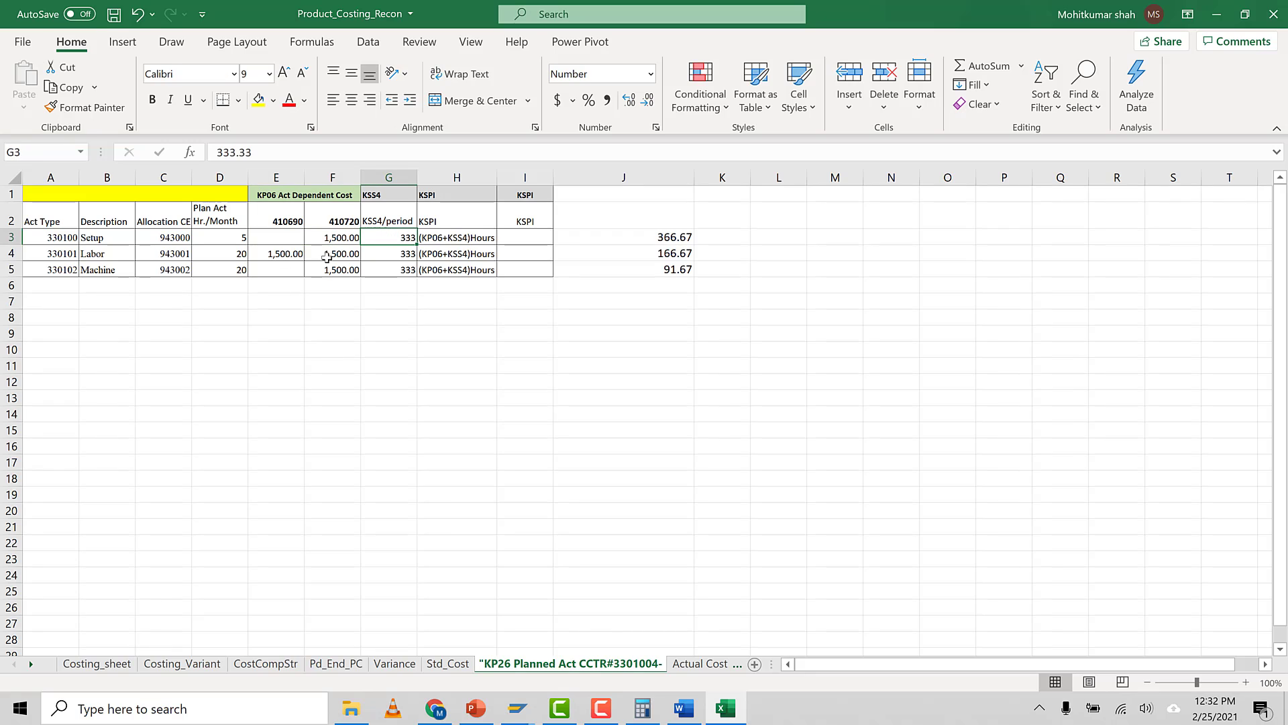
pyautogui.click(231, 242)
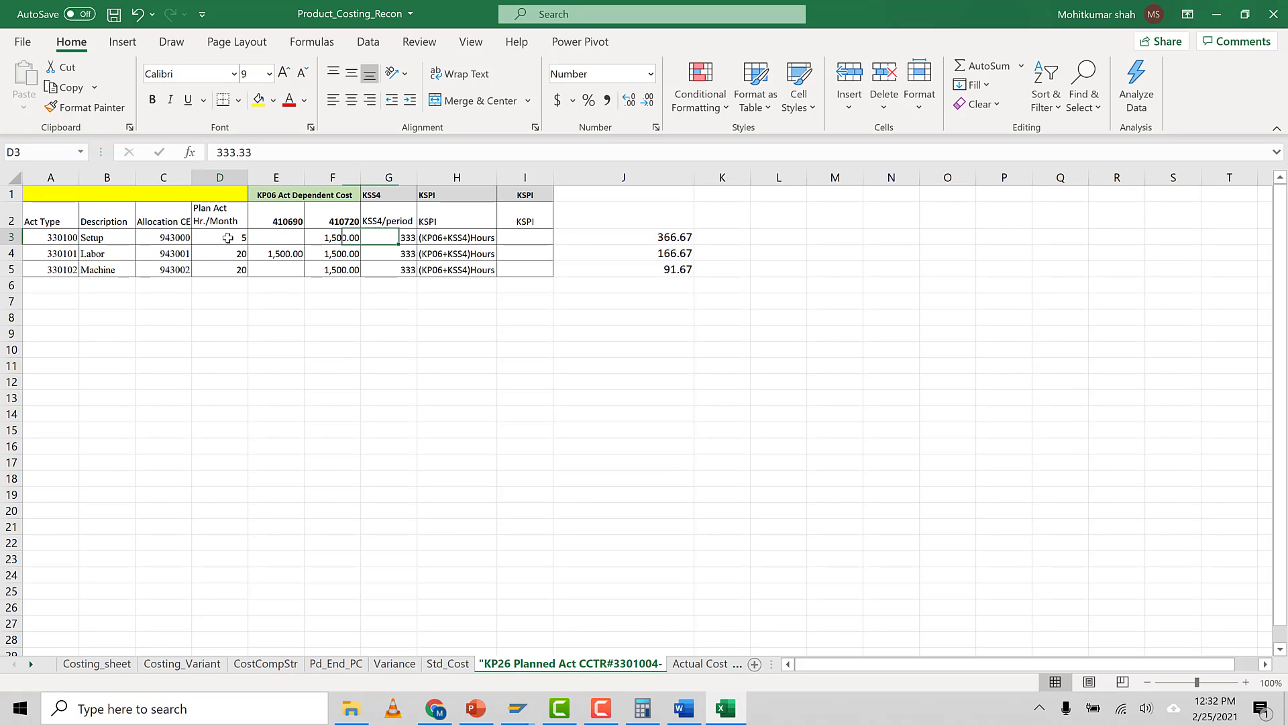
pyautogui.click(633, 235)
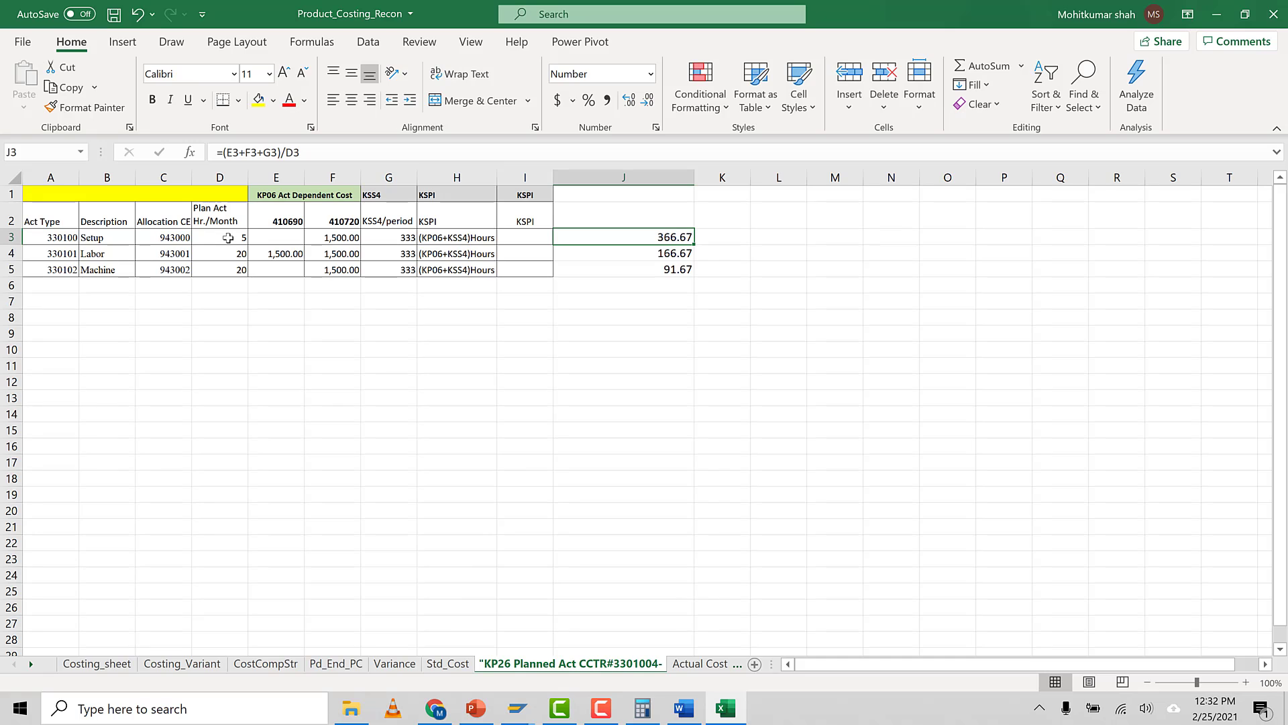
pyautogui.click(659, 255)
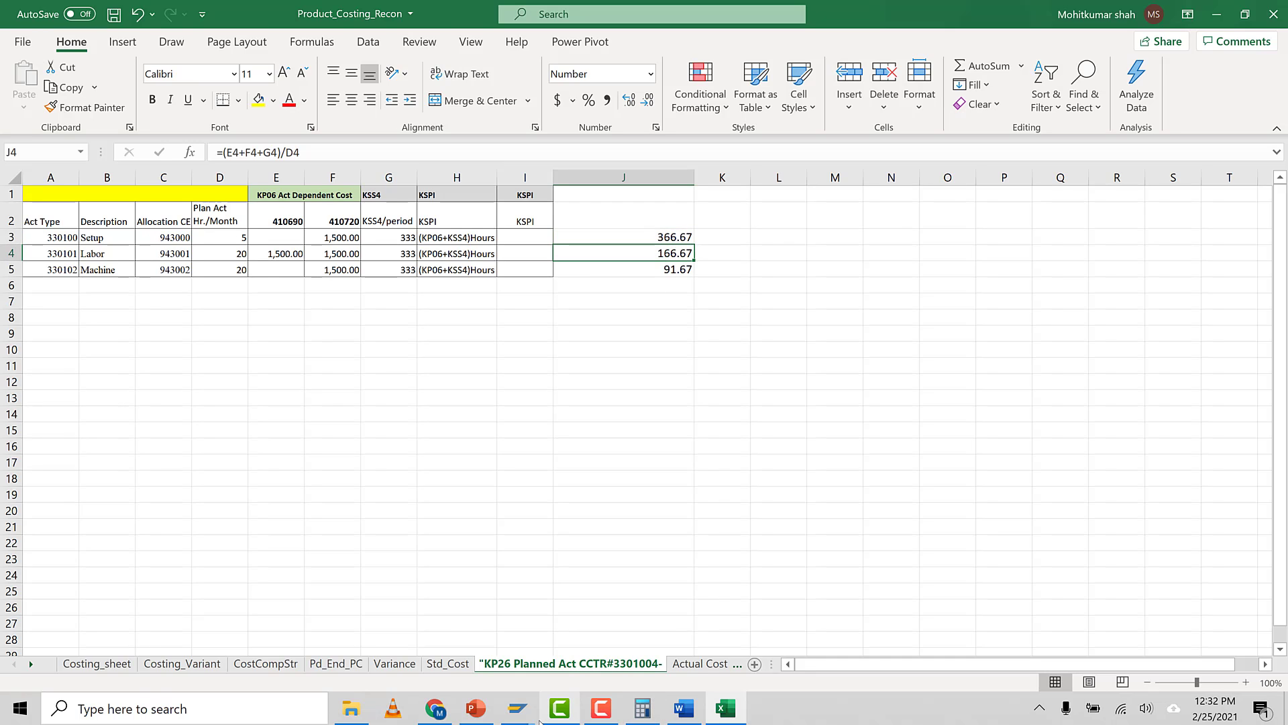
pyautogui.moveTo(535, 719)
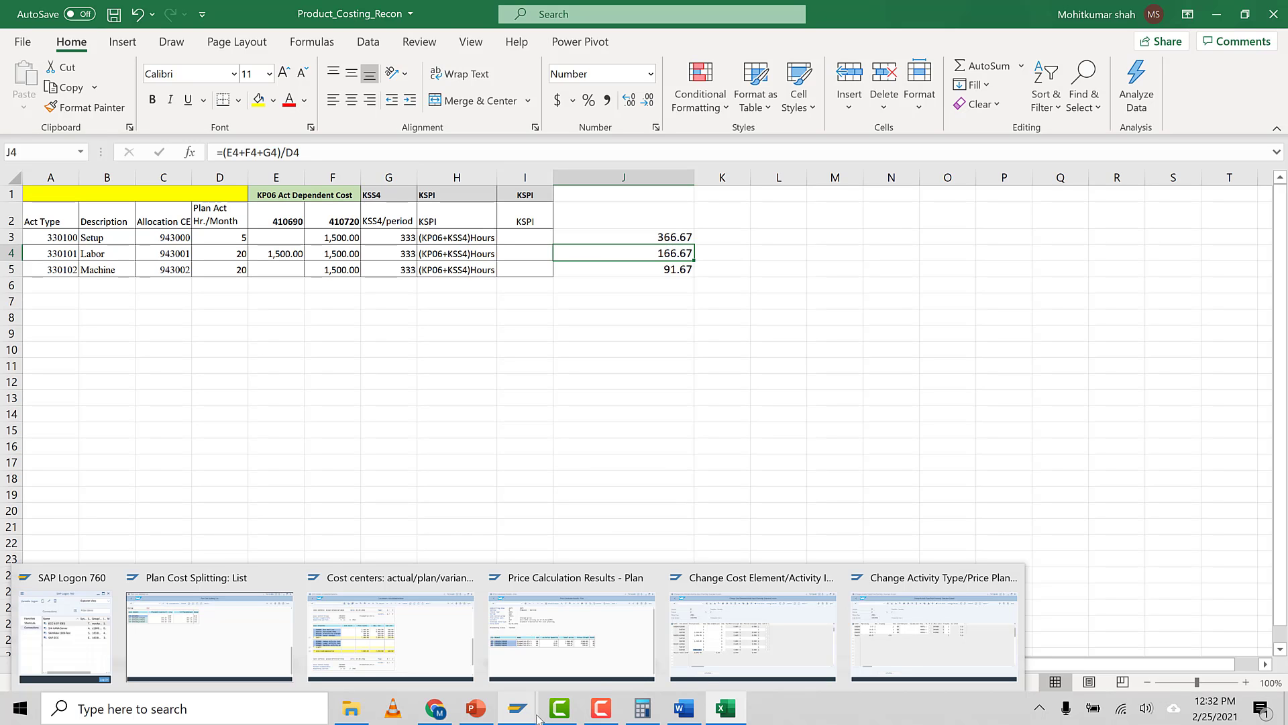
# Review the cost center planning slide's transaction list, focusing on KSBT for displaying activity prices
pyautogui.click(475, 706)
pyautogui.click(451, 556)
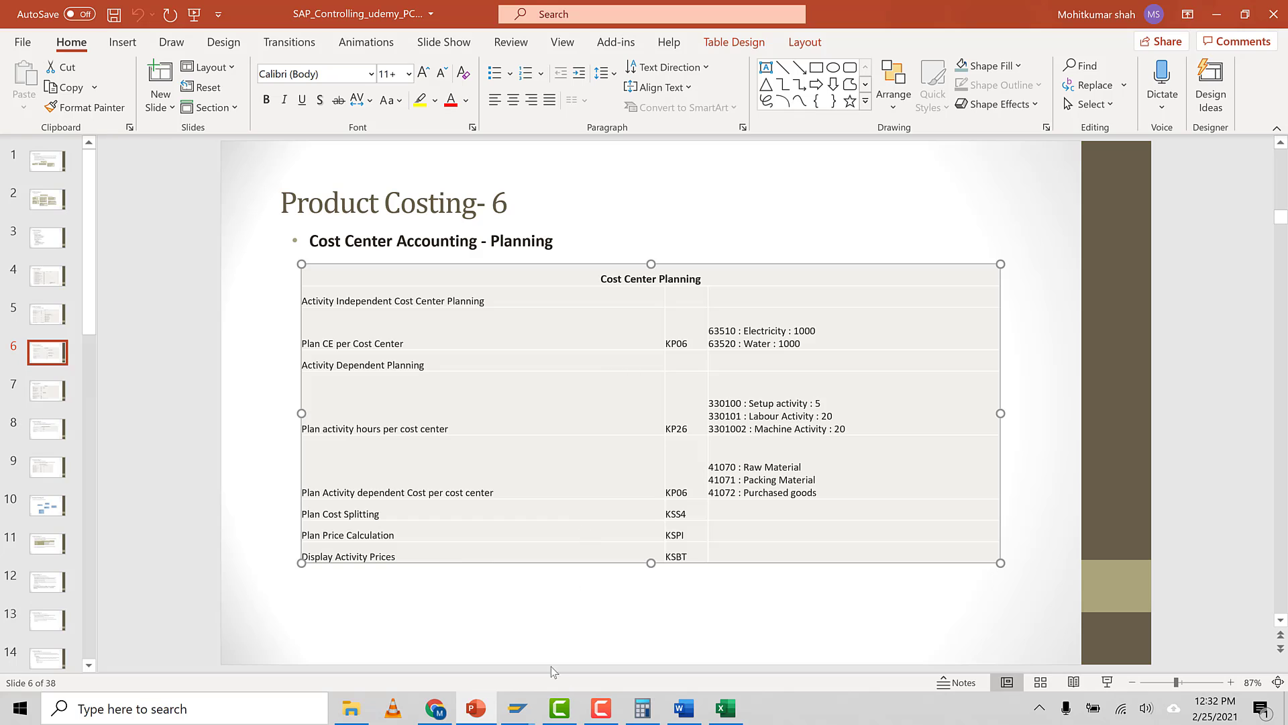
pyautogui.click(691, 554)
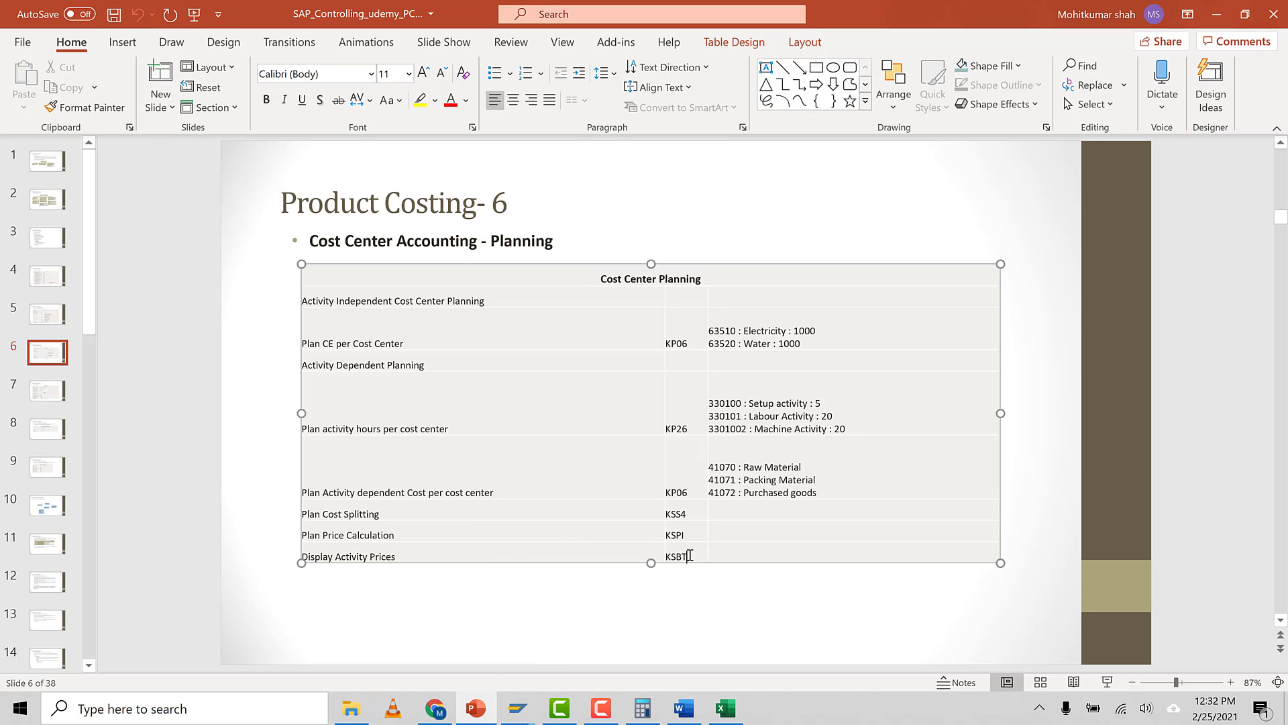
pyautogui.moveTo(692, 554); pyautogui.dragTo(665, 556)
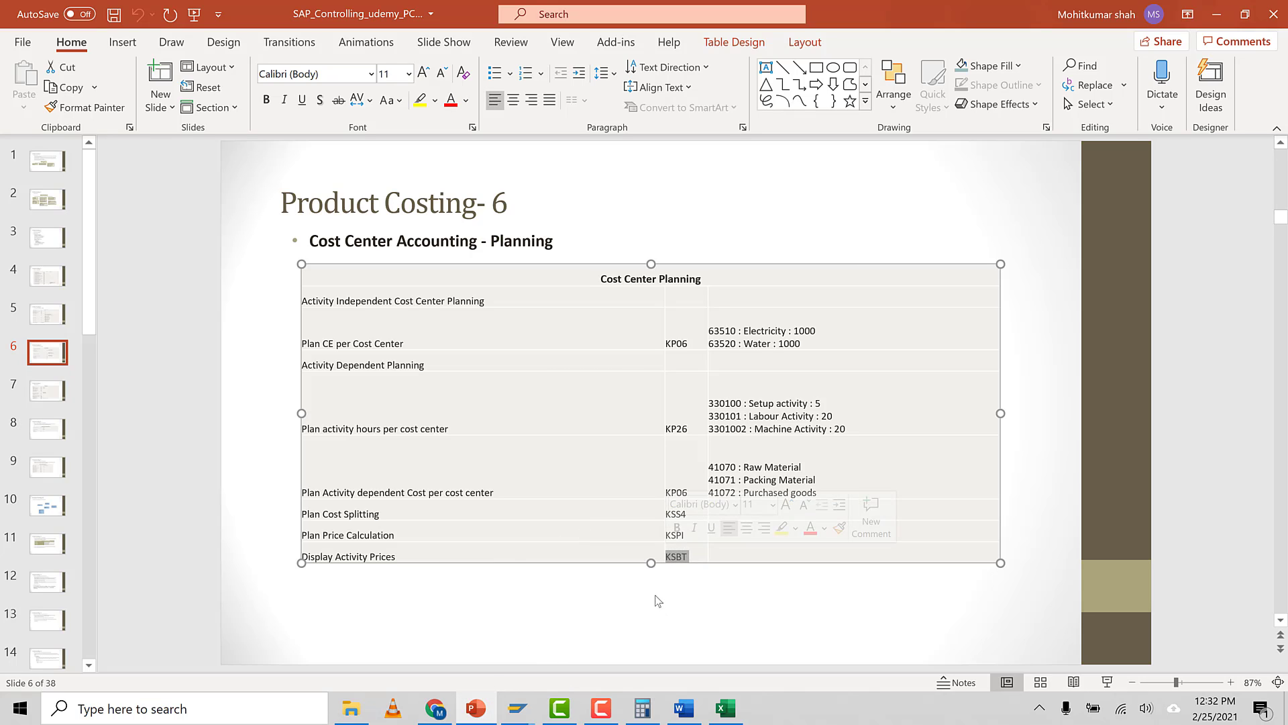
pyautogui.click(864, 636)
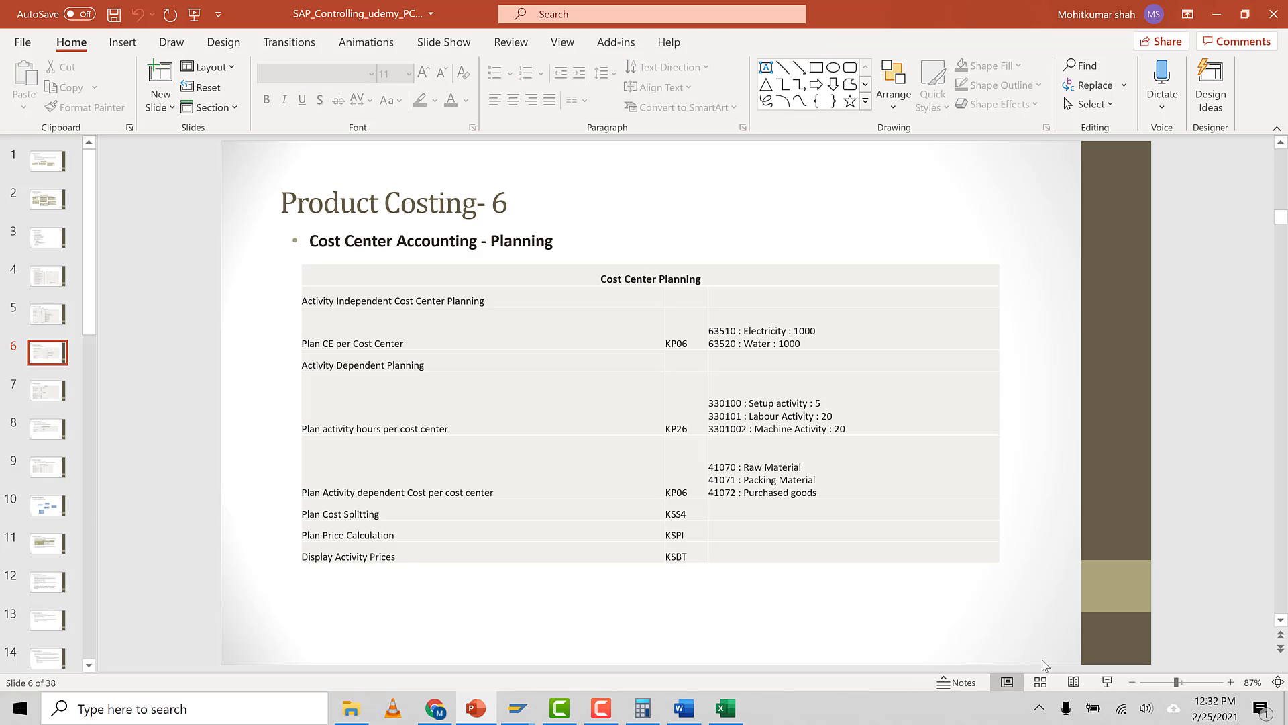
pyautogui.click(1107, 682)
pyautogui.press('Escape')
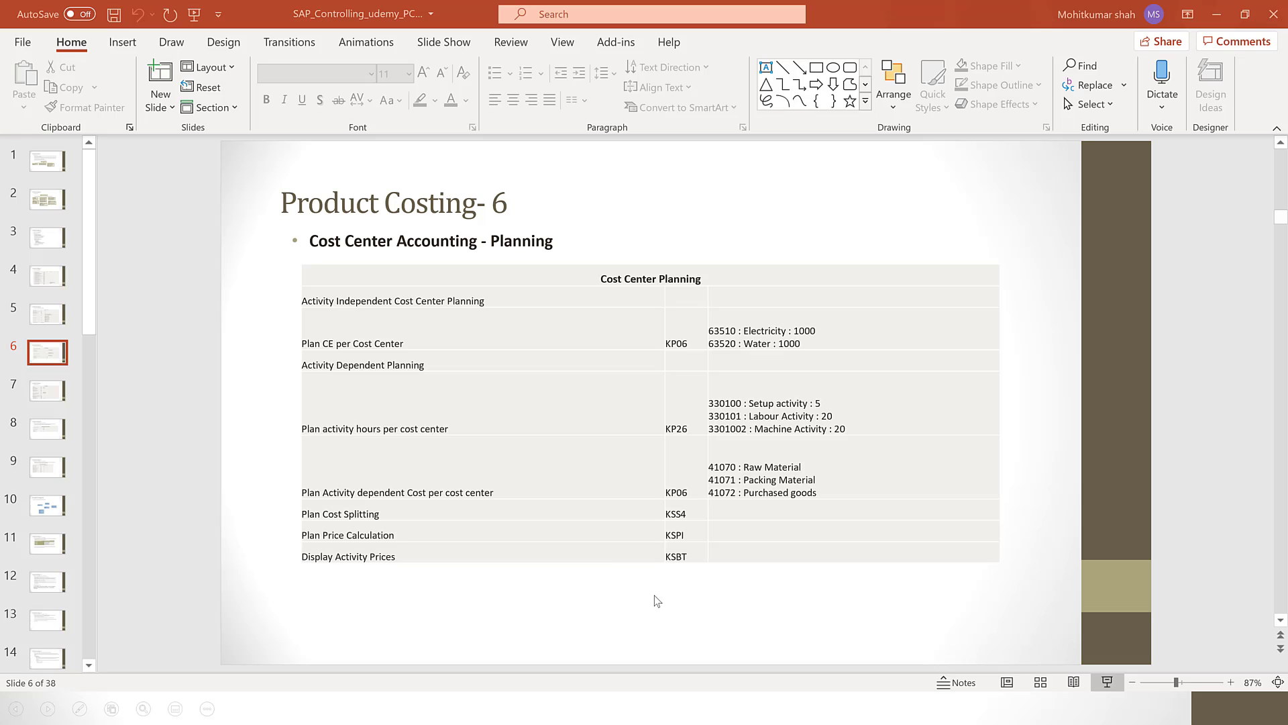
pyautogui.click(683, 553)
pyautogui.moveTo(683, 552); pyautogui.dragTo(663, 554)
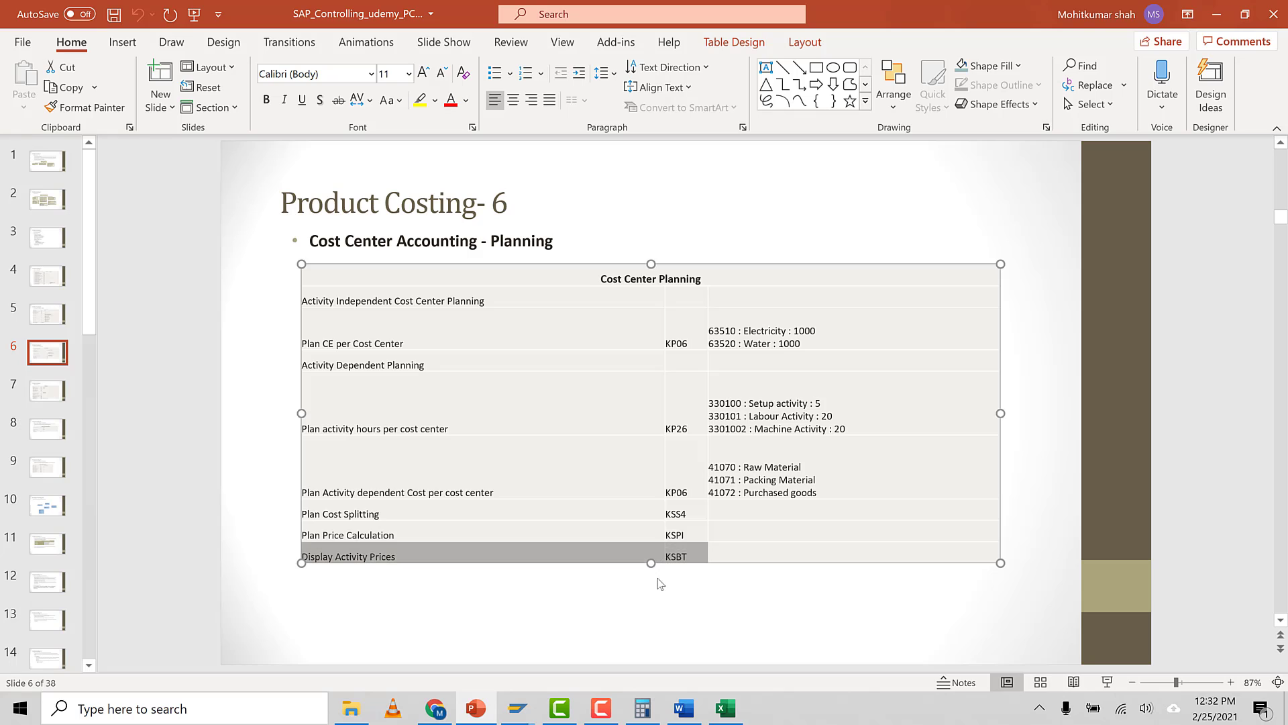
pyautogui.click(619, 663)
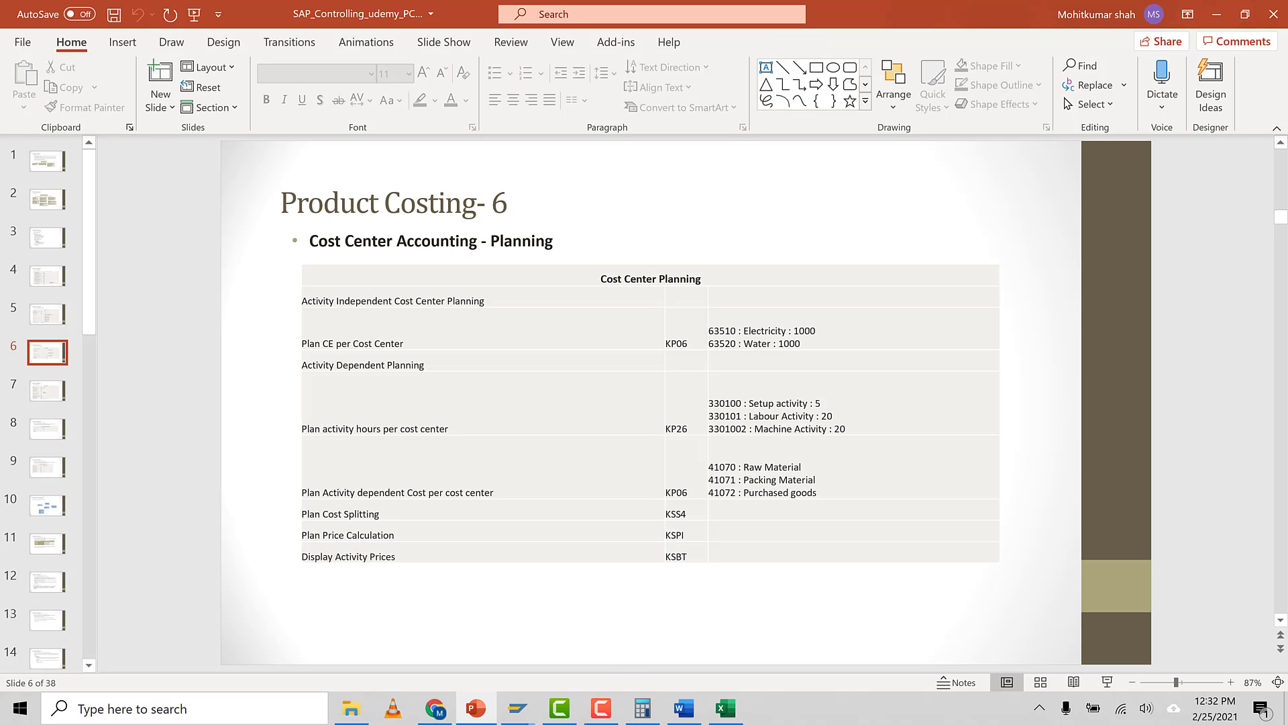
# Return to the planning session and start transaction KSBT for the activity type price report
pyautogui.click(521, 708)
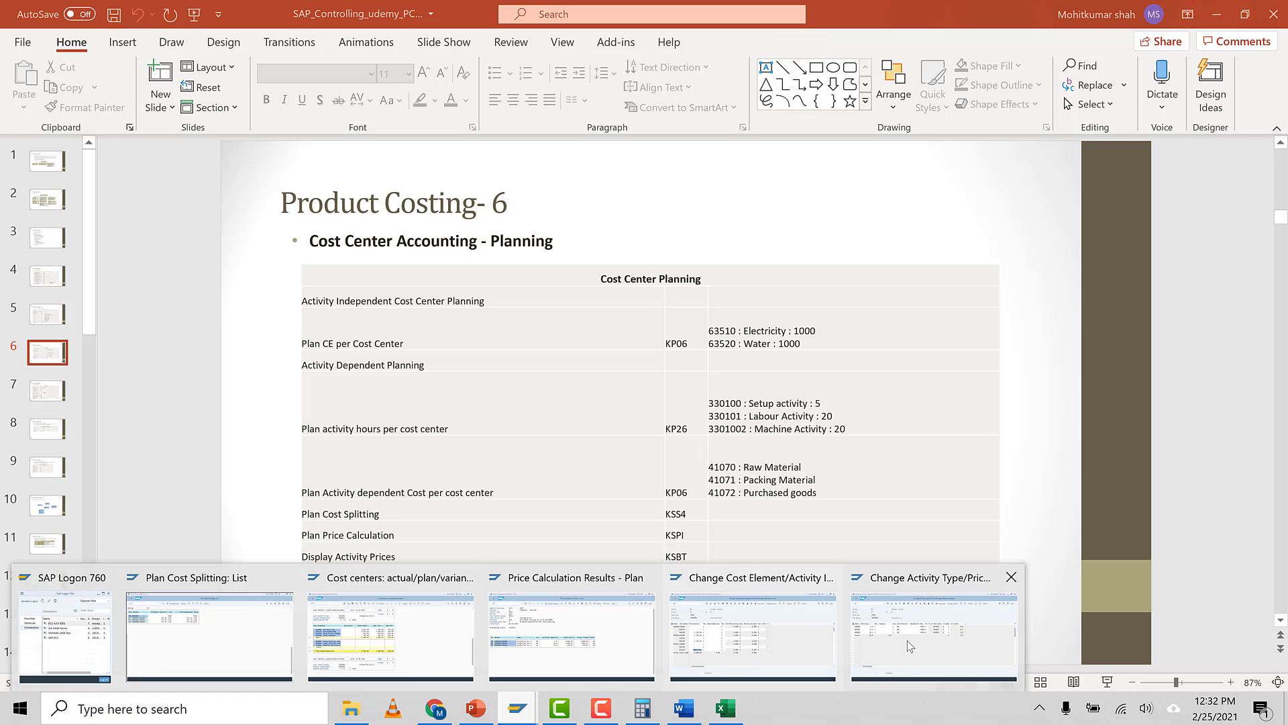
pyautogui.click(934, 638)
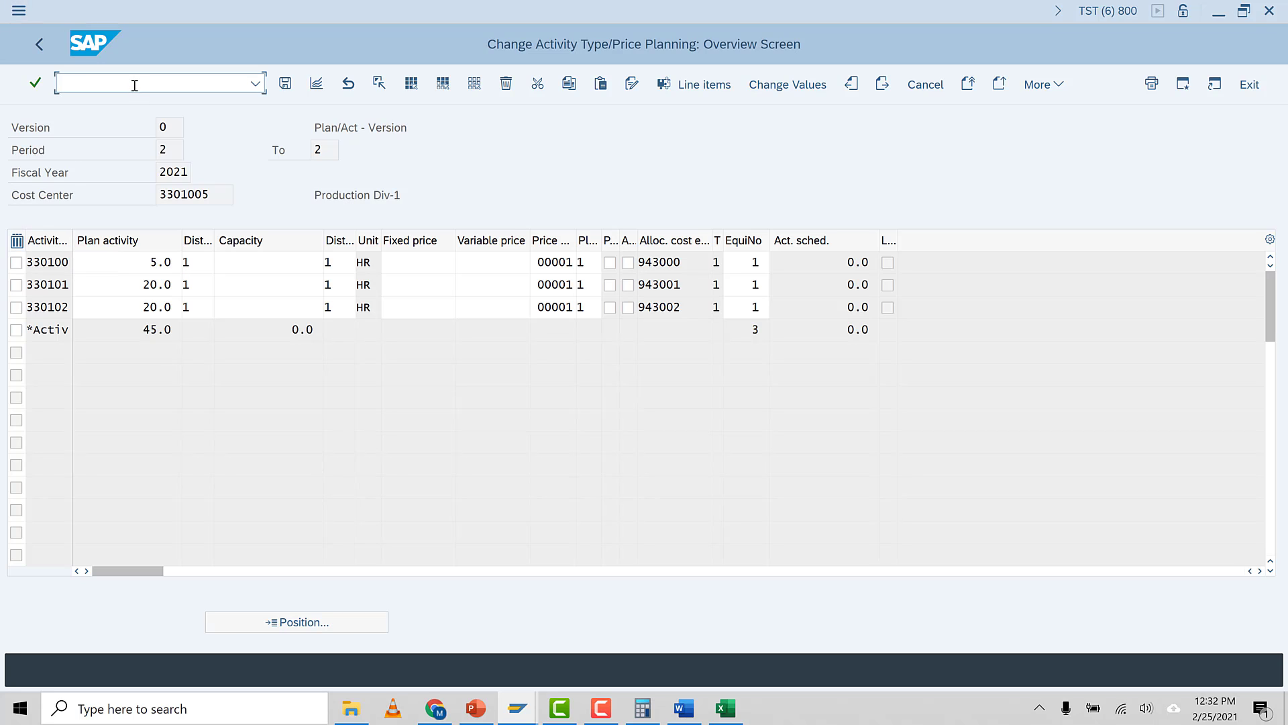
pyautogui.write('/NKSBT')
pyautogui.press('Return')
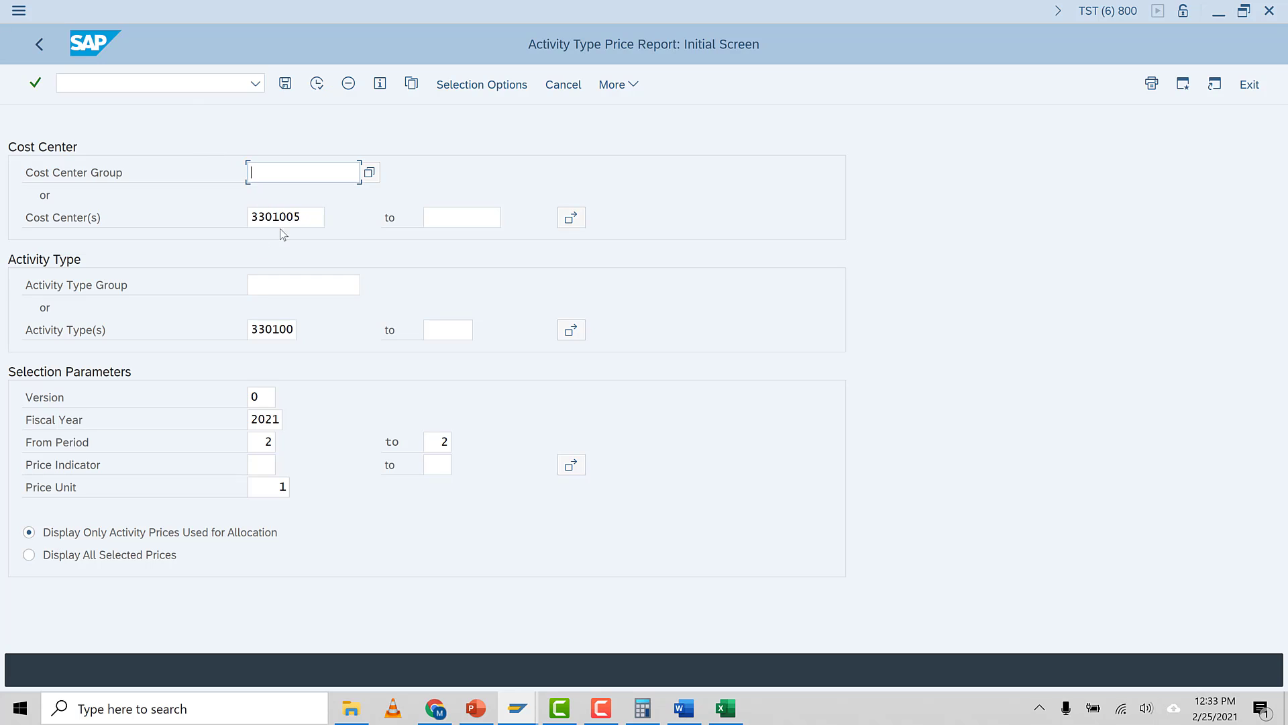
# Set the activity type range 330100 to 330102, choose to display all selected prices, and execute the report
pyautogui.click(312, 220)
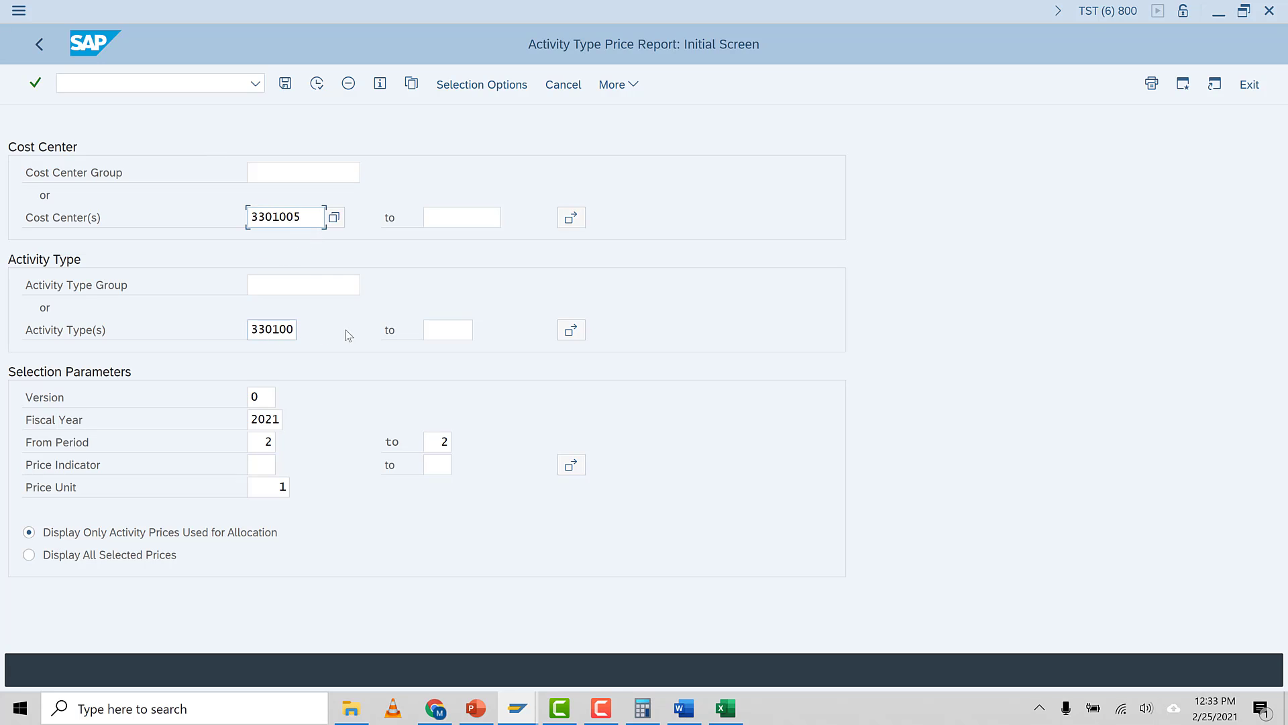
pyautogui.click(440, 327)
pyautogui.write('33')
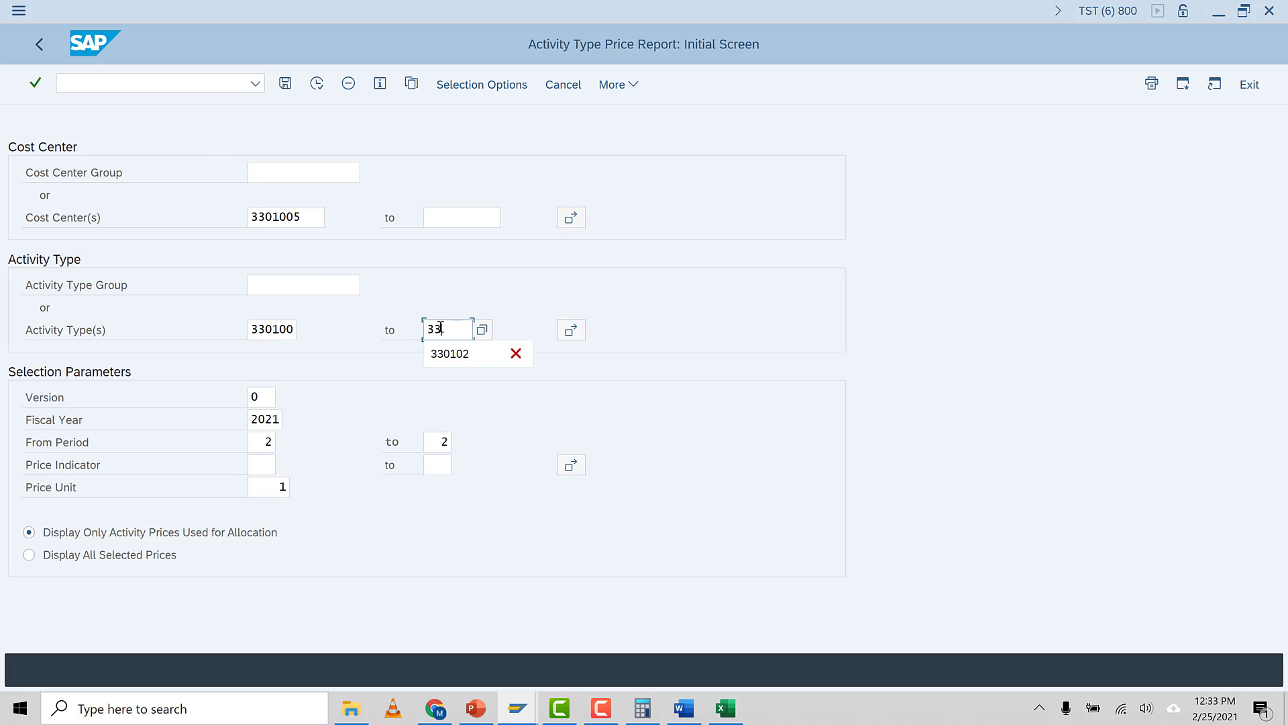
pyautogui.write('0102')
pyautogui.press('Return')
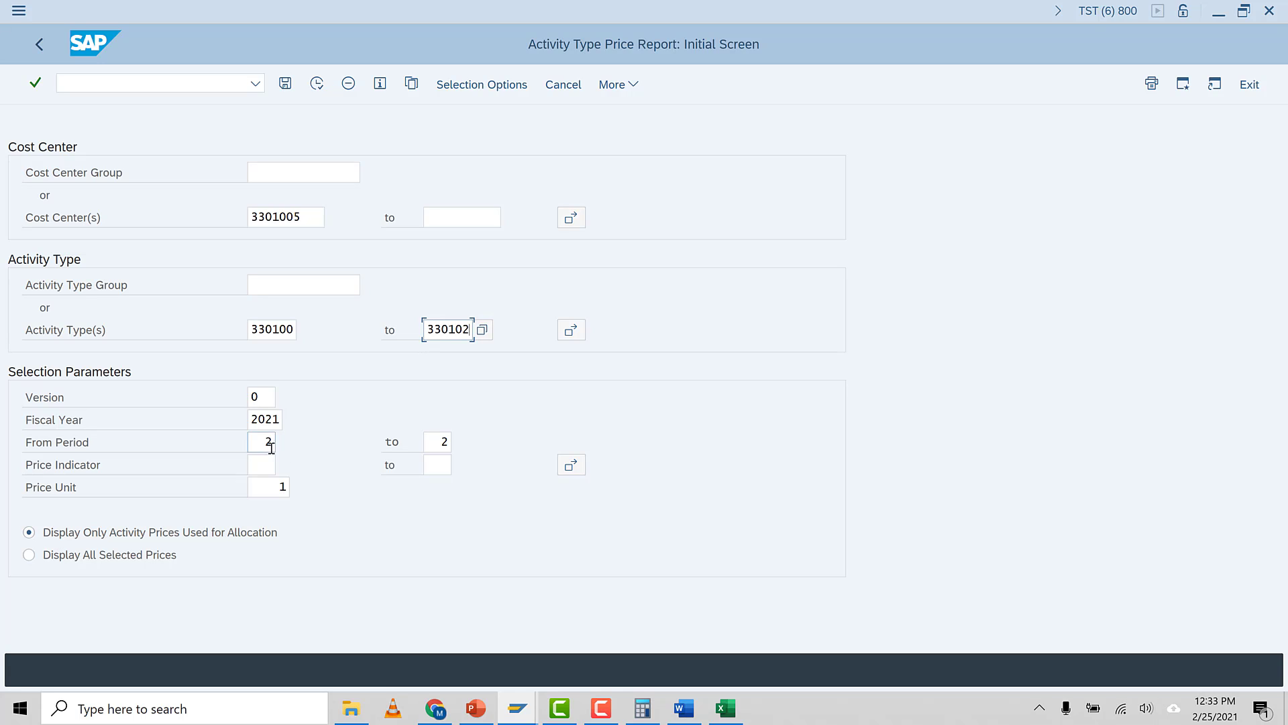
pyautogui.click(27, 554)
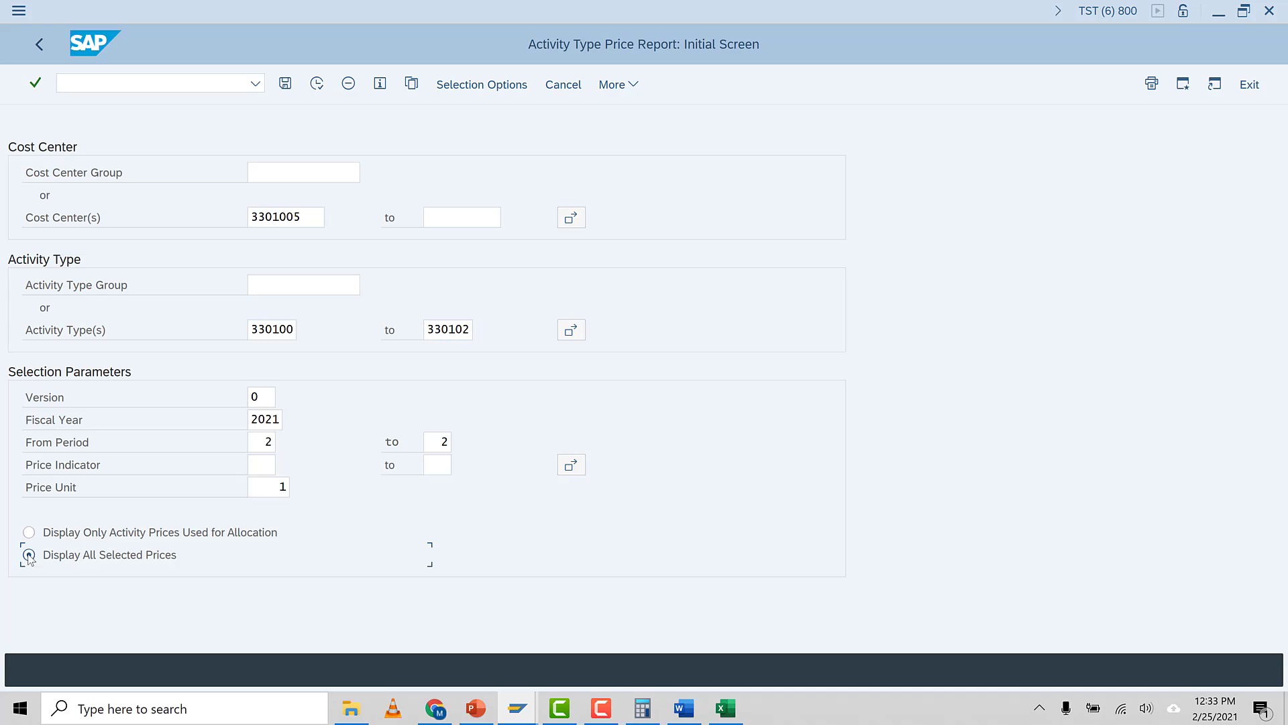
pyautogui.click(318, 92)
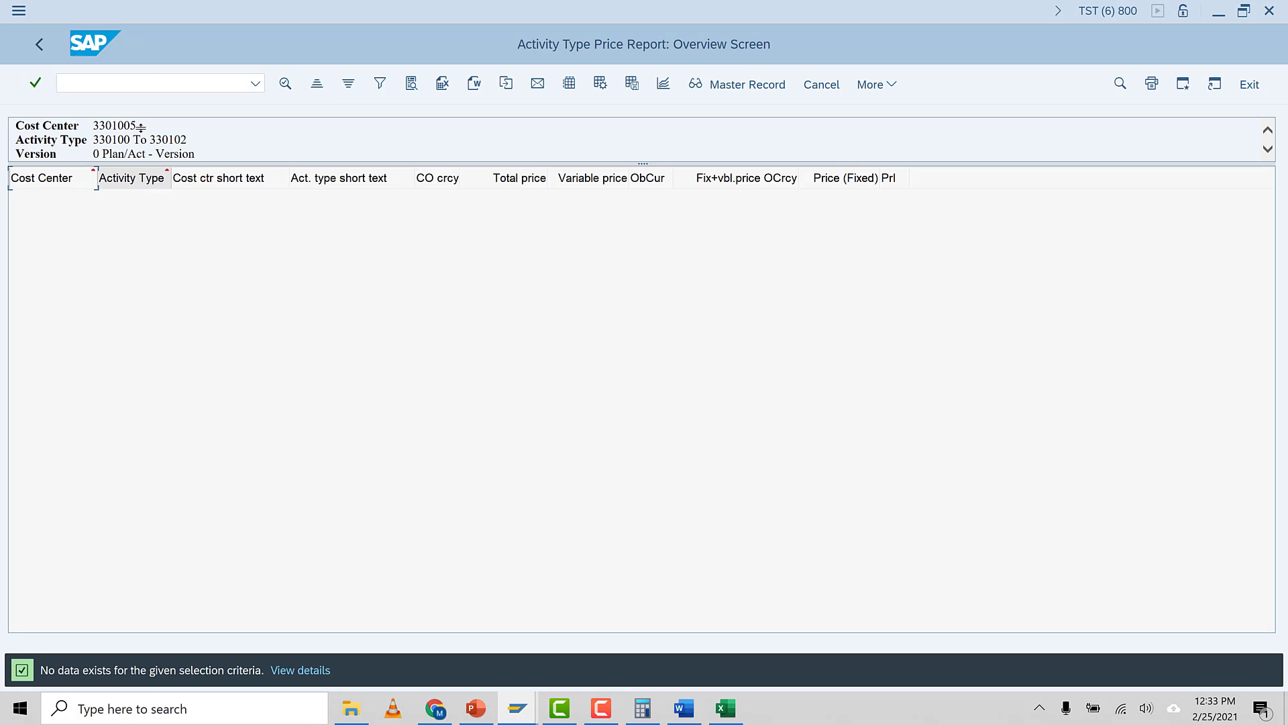
# Exit the empty list, clear the price unit, and rerun the activity price report for cost center 3301005
pyautogui.click(38, 44)
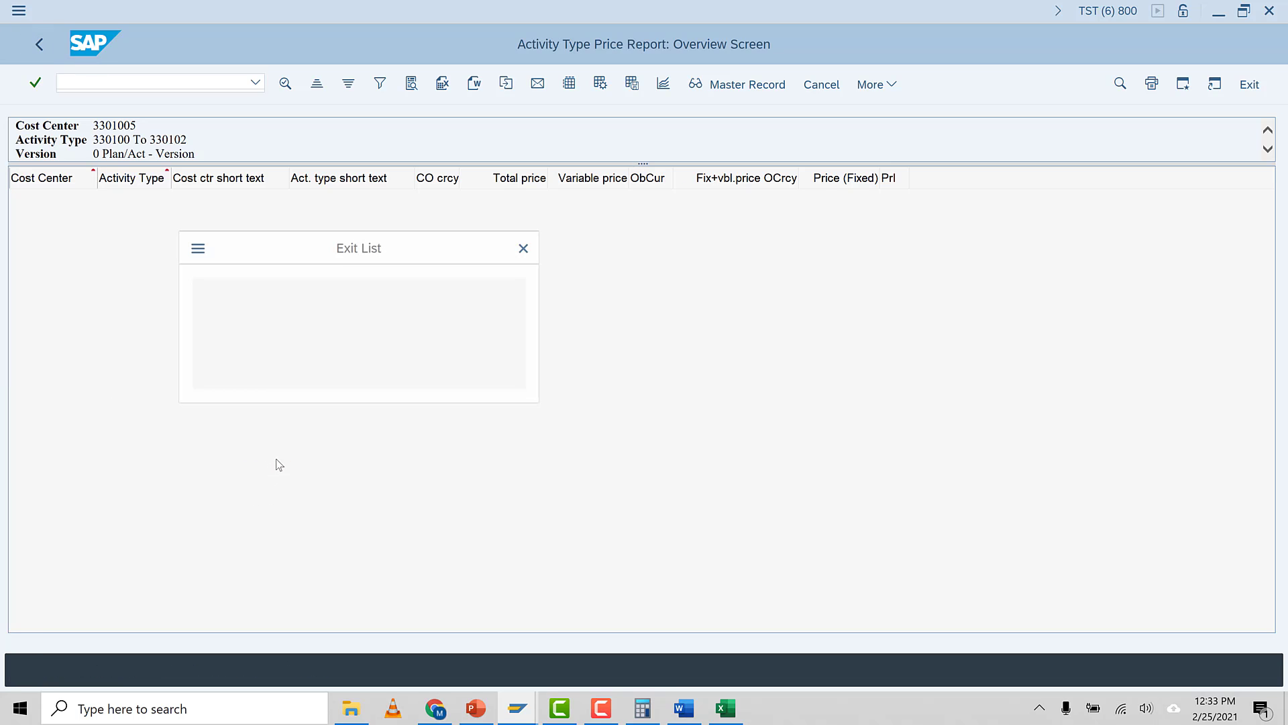
pyautogui.click(271, 370)
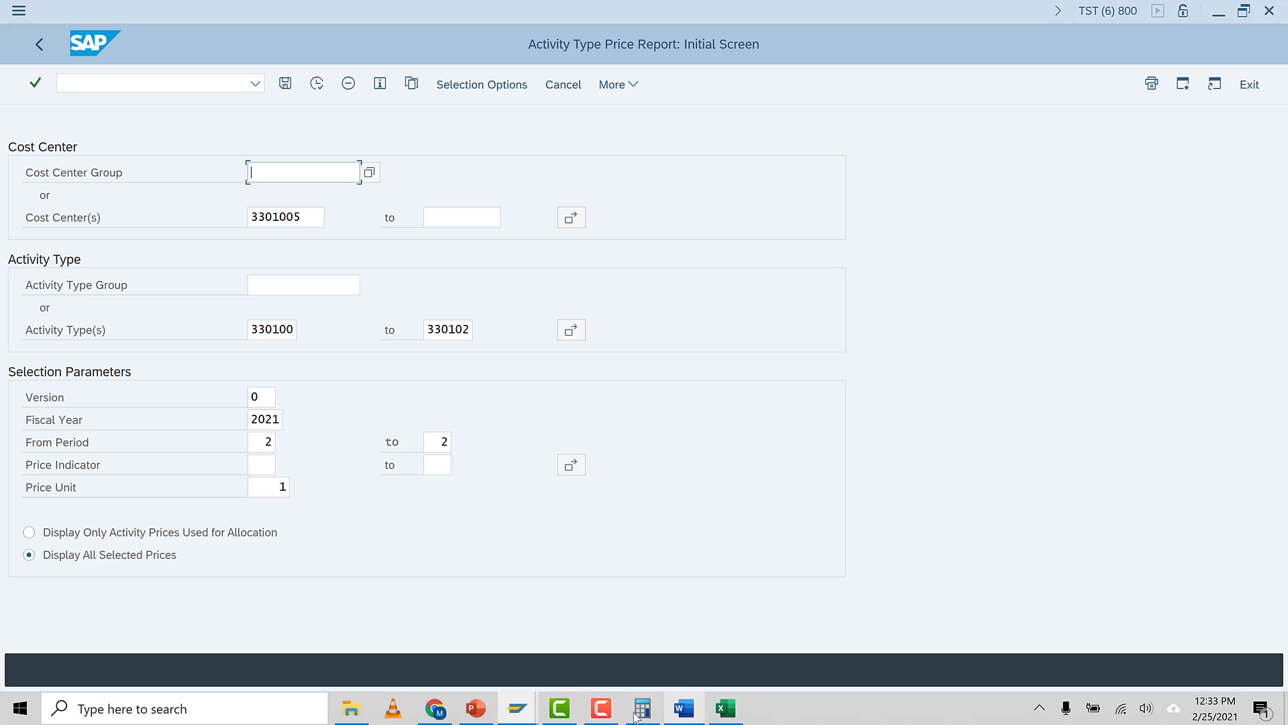
pyautogui.click(600, 708)
pyautogui.click(1236, 668)
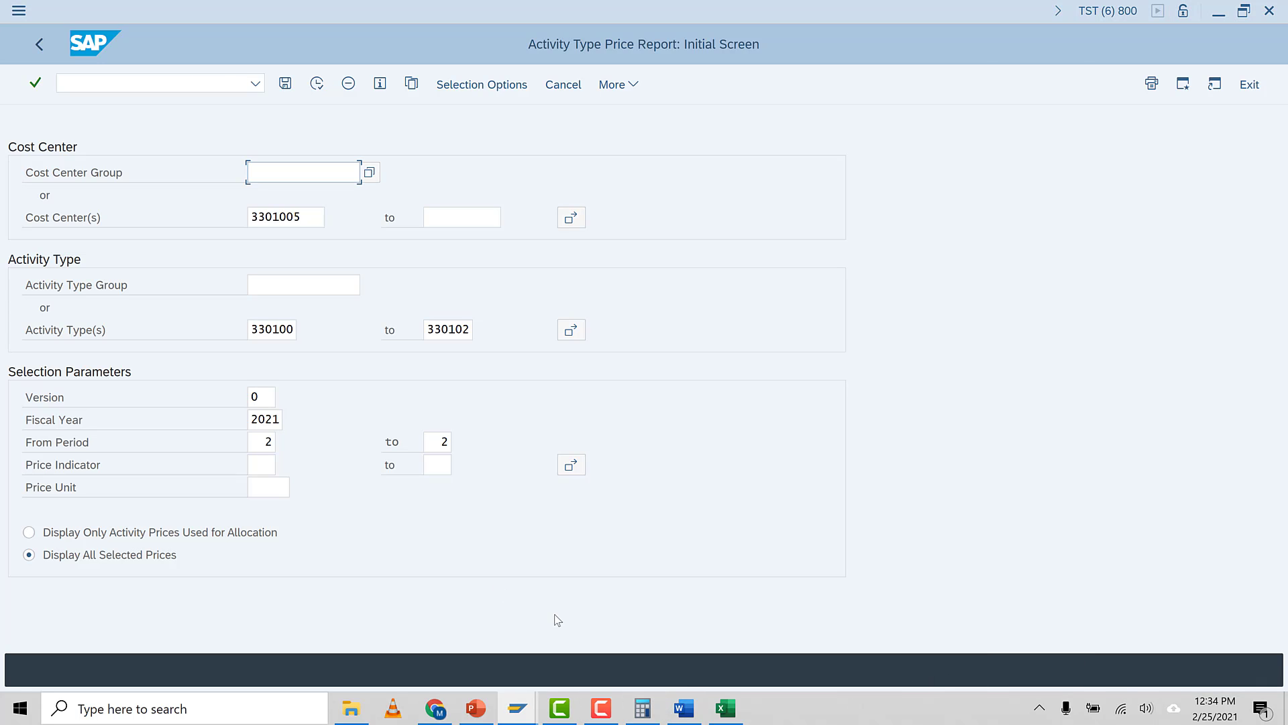
pyautogui.click(316, 83)
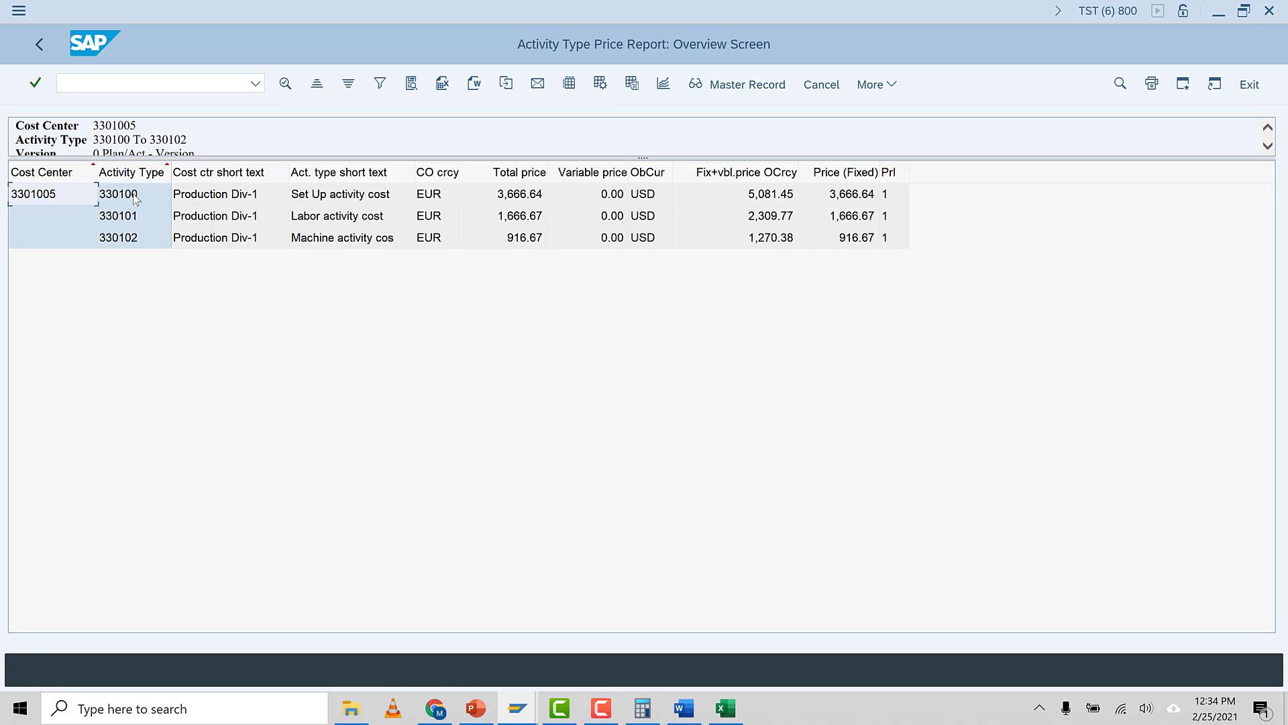
pyautogui.click(147, 195)
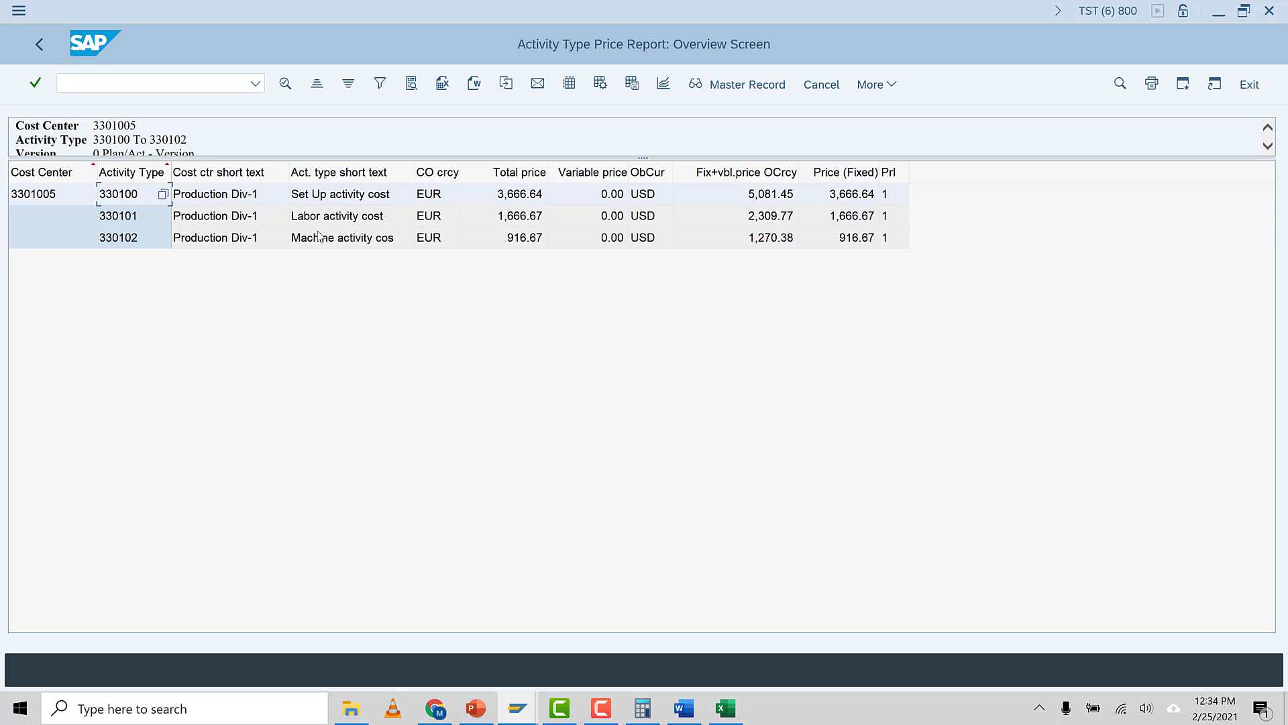